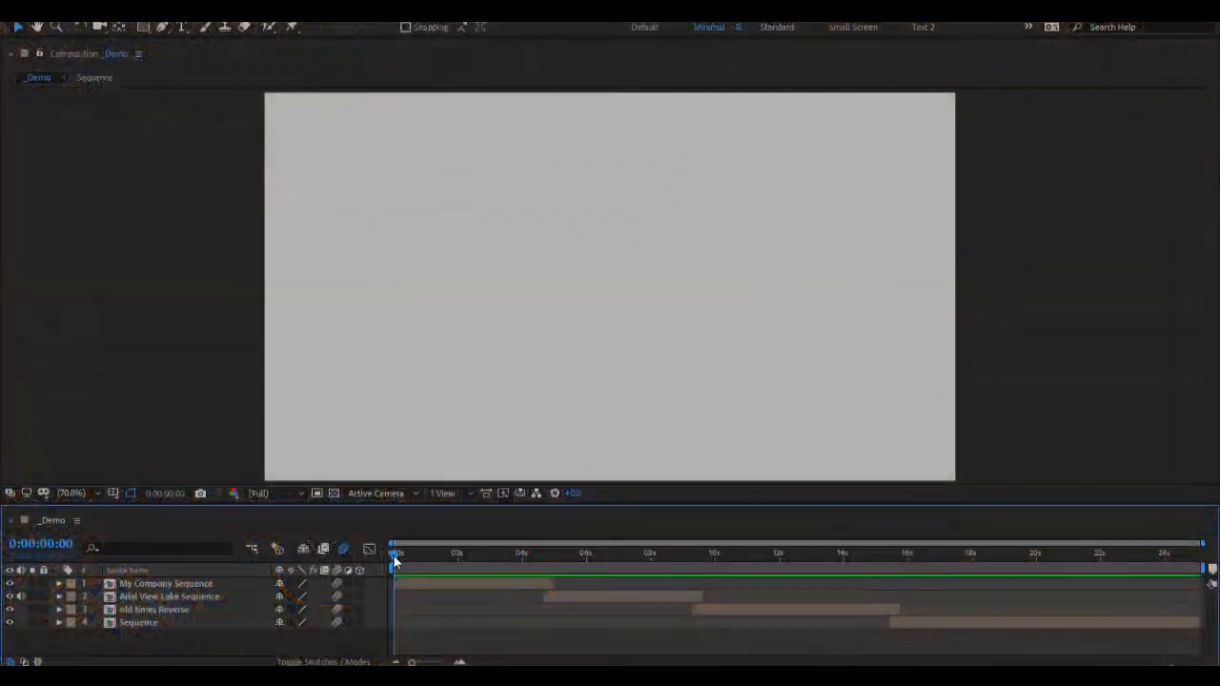
Step: Scrub through the _Demo composition to preview its company, lake, old times and global warming sequences
{"action": "left_click", "coordinate": [406, 558]}
{"action": "left_click_drag", "start_coordinate": [406, 559], "coordinate": [472, 569]}
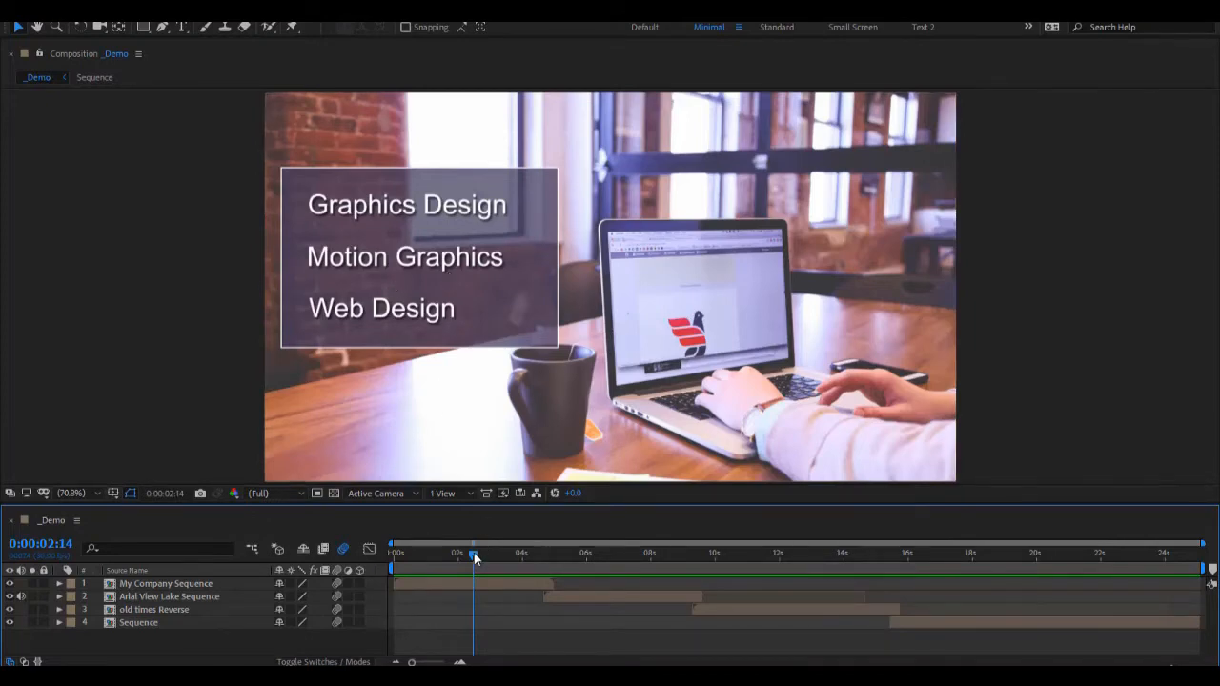
{"action": "left_click_drag", "start_coordinate": [474, 558], "coordinate": [655, 577]}
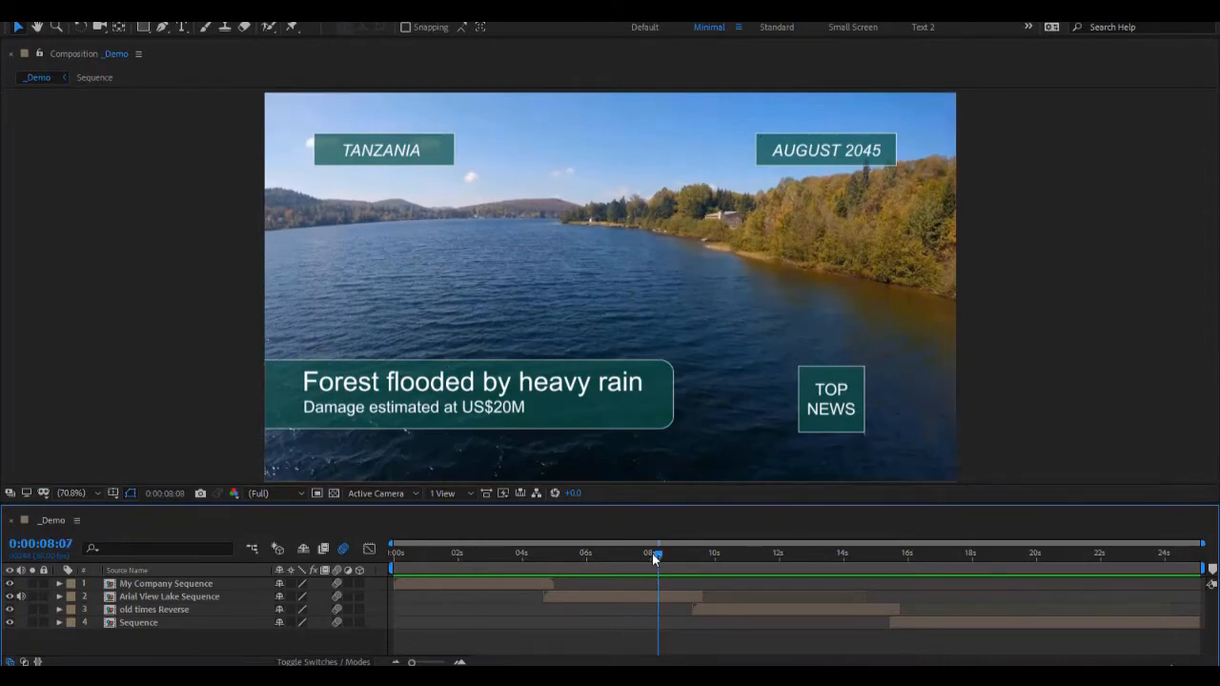
{"action": "mouse_move", "coordinate": [652, 553]}
{"action": "left_mouse_down"}
{"action": "mouse_move", "coordinate": [588, 554]}
{"action": "mouse_move", "coordinate": [646, 566]}
{"action": "left_mouse_up"}
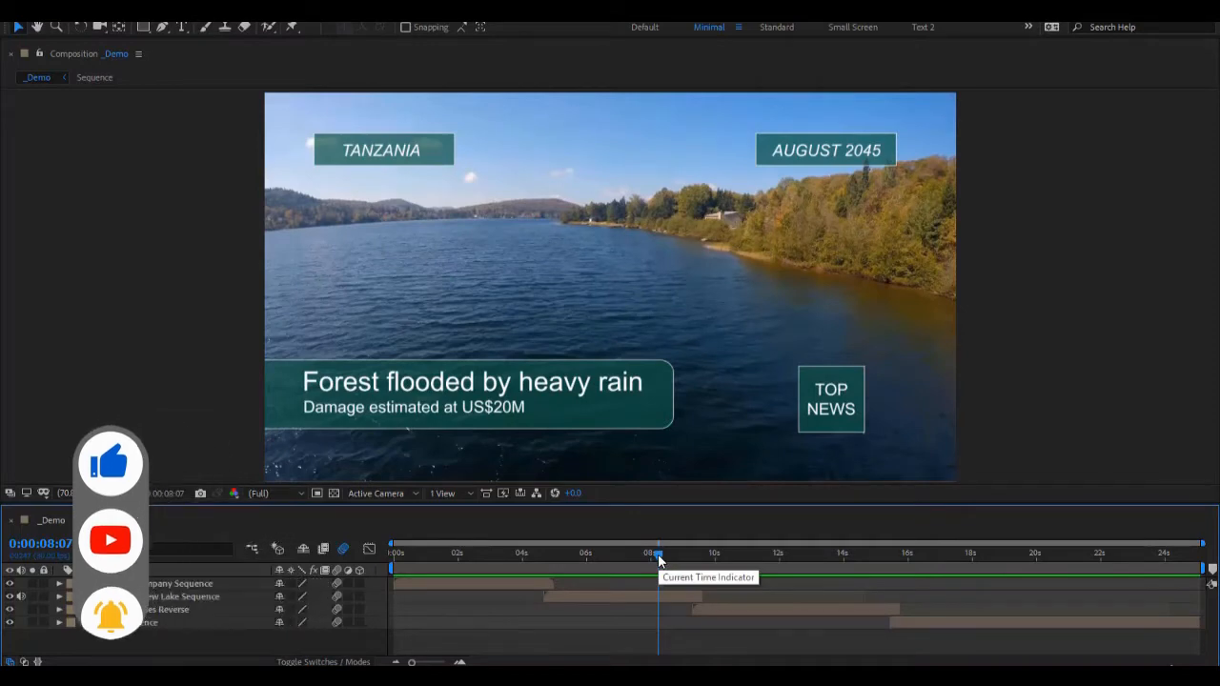
{"action": "left_click_drag", "start_coordinate": [658, 561], "coordinate": [802, 611]}
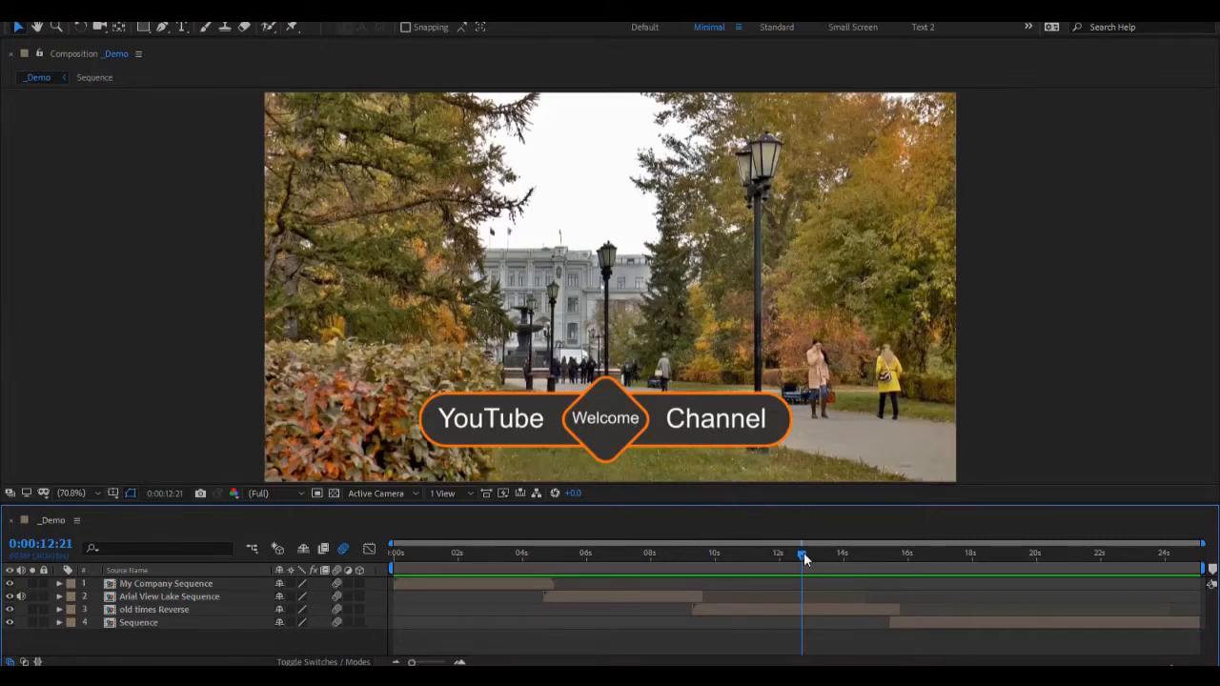
{"action": "left_click_drag", "start_coordinate": [804, 552], "coordinate": [1006, 617]}
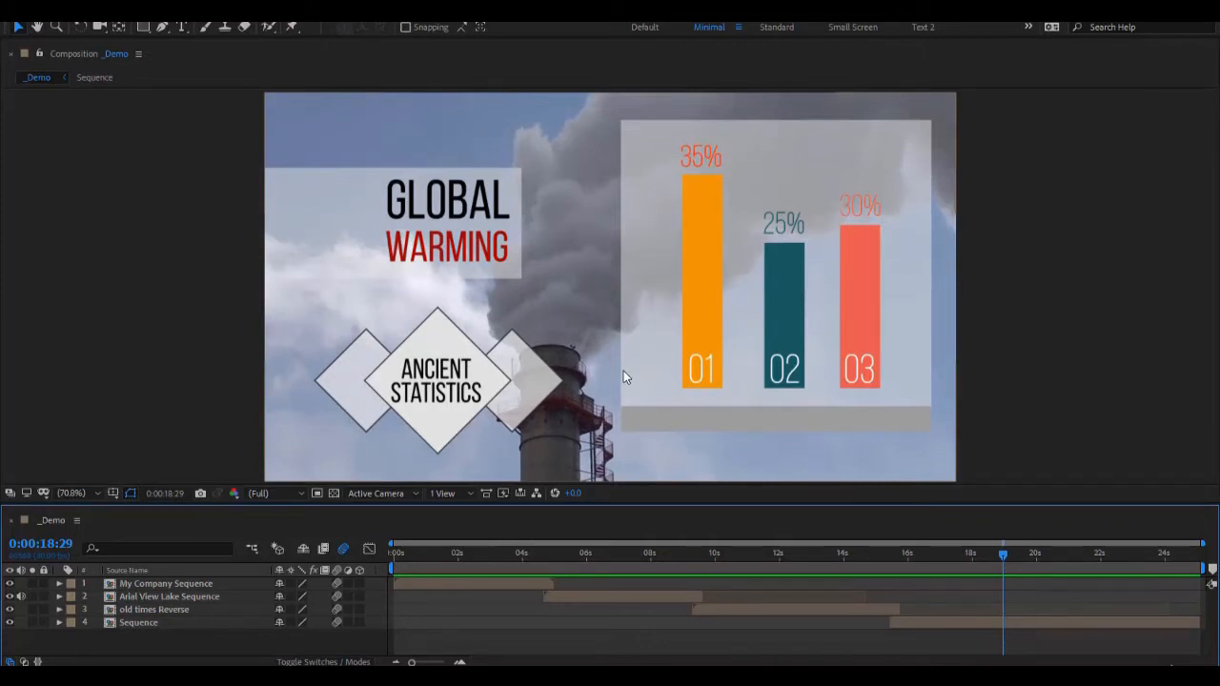
{"action": "key", "text": "space"}
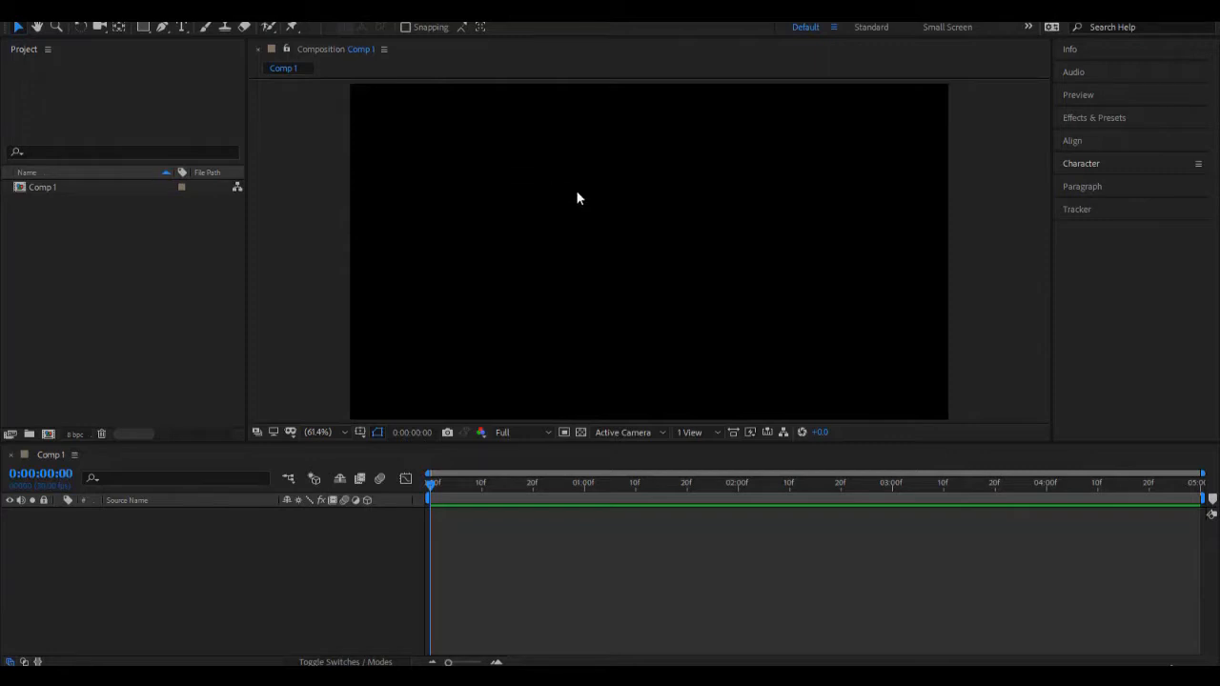
Step: Enable Default Spatial Interpolation to Linear in the General preferences
{"action": "left_click", "coordinate": [326, 211]}
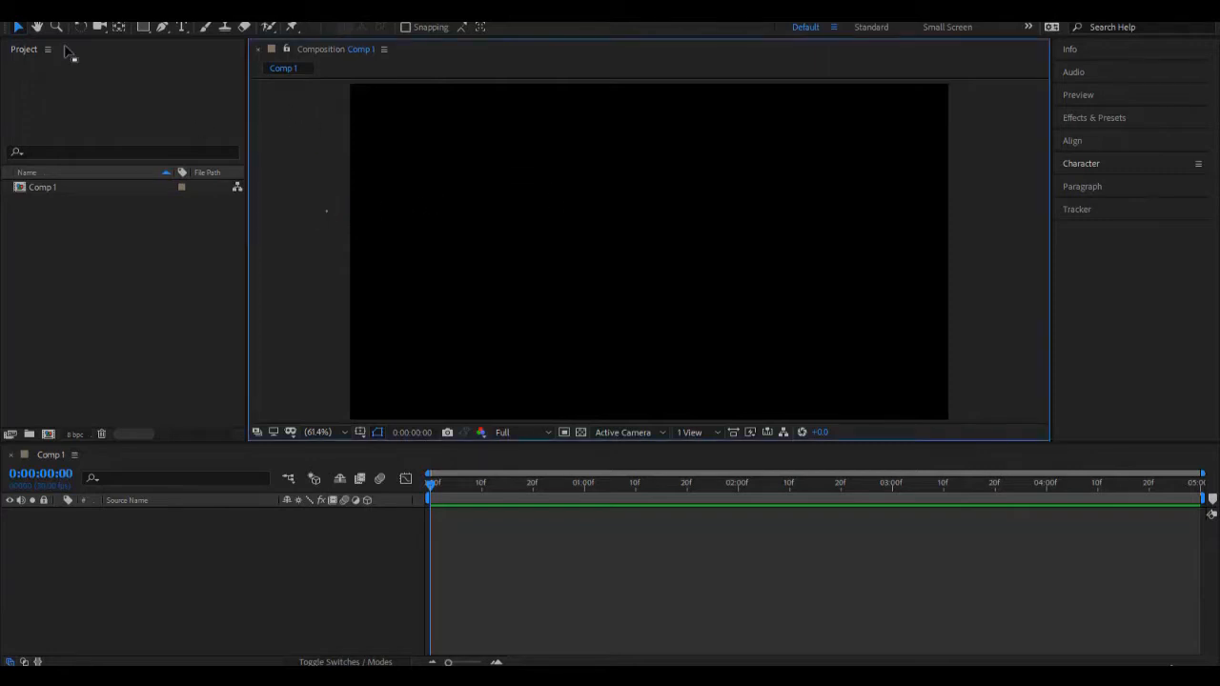
{"action": "left_click", "coordinate": [36, 15]}
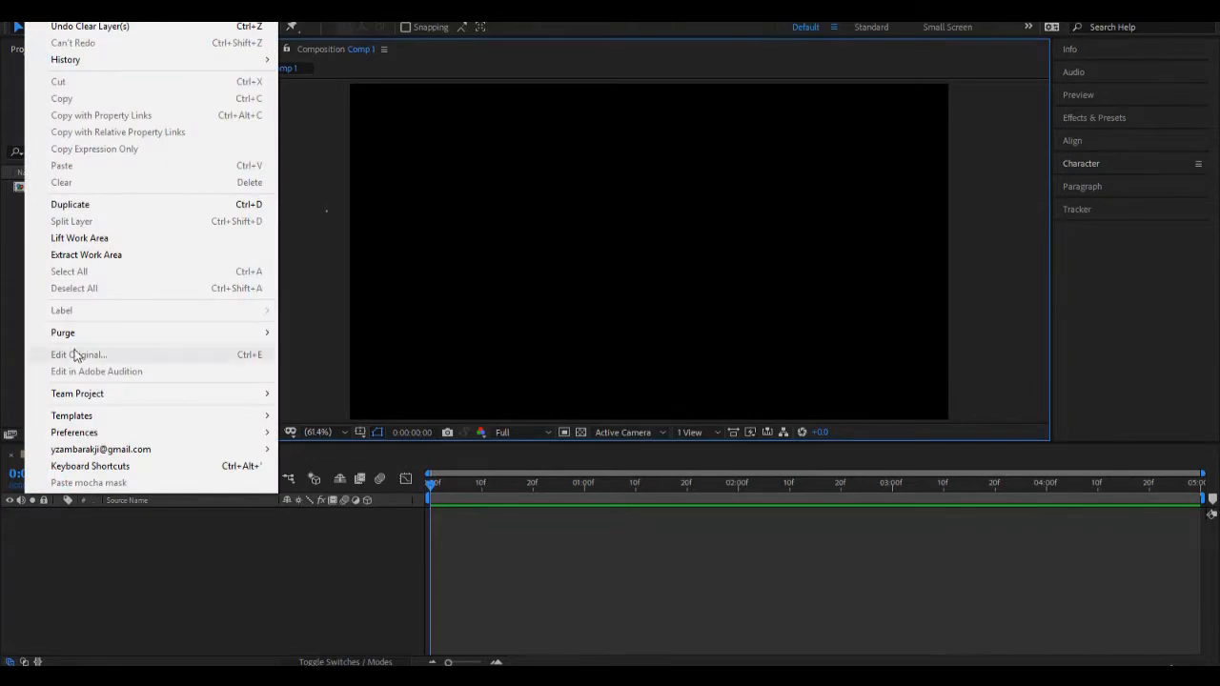
{"action": "mouse_move", "coordinate": [86, 435]}
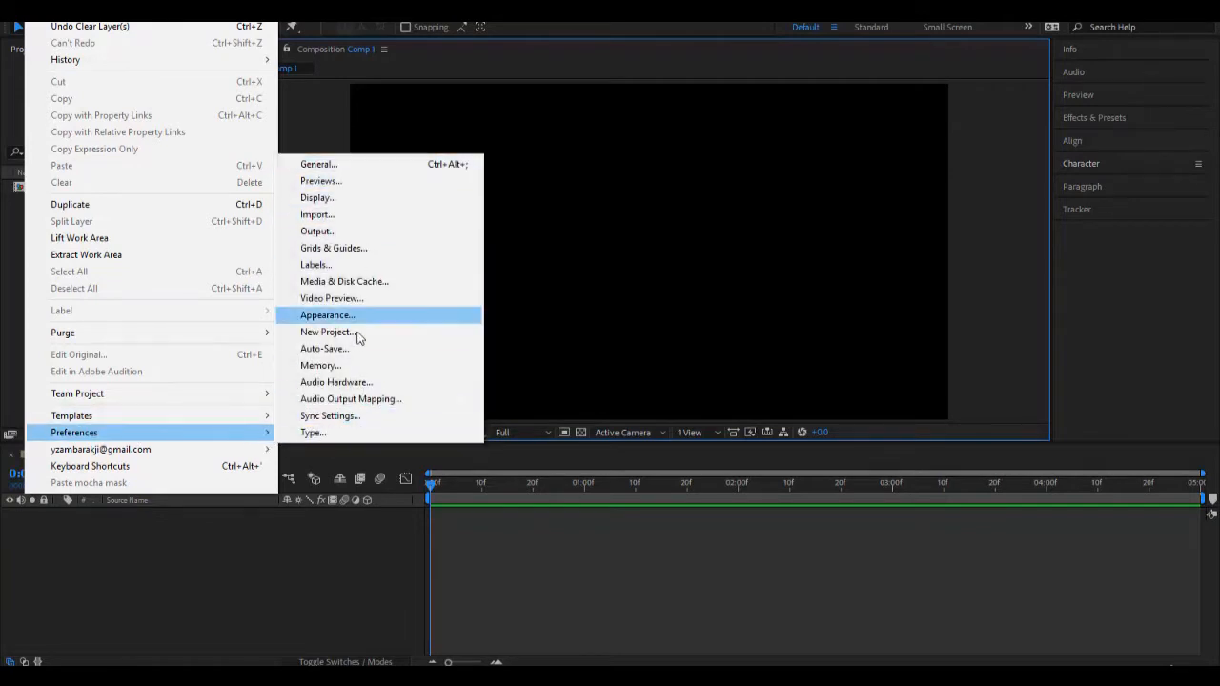
{"action": "left_click", "coordinate": [345, 168]}
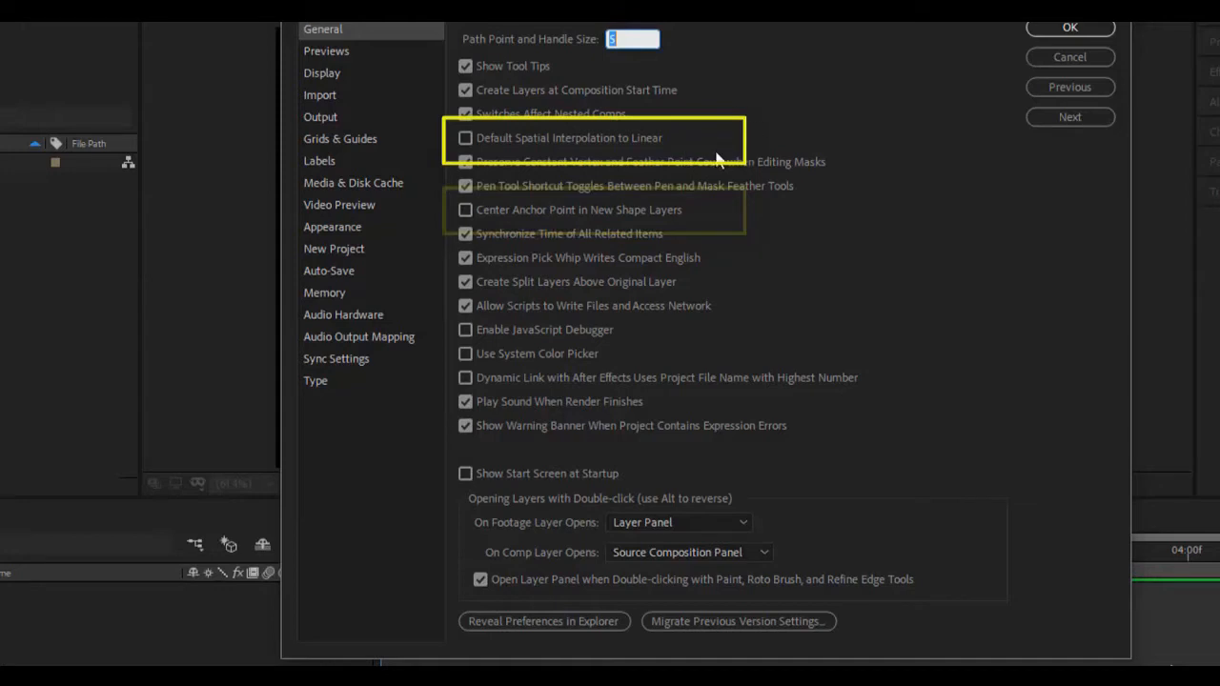
{"action": "left_click", "coordinate": [466, 140]}
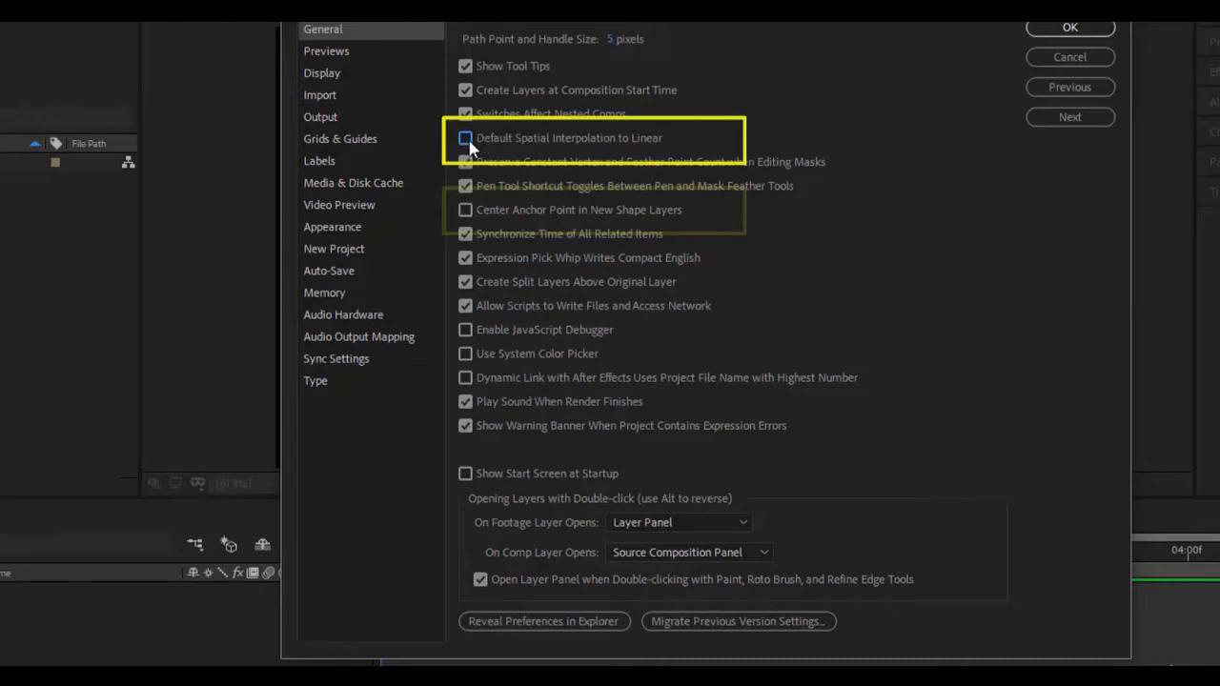
{"action": "left_click", "coordinate": [467, 143]}
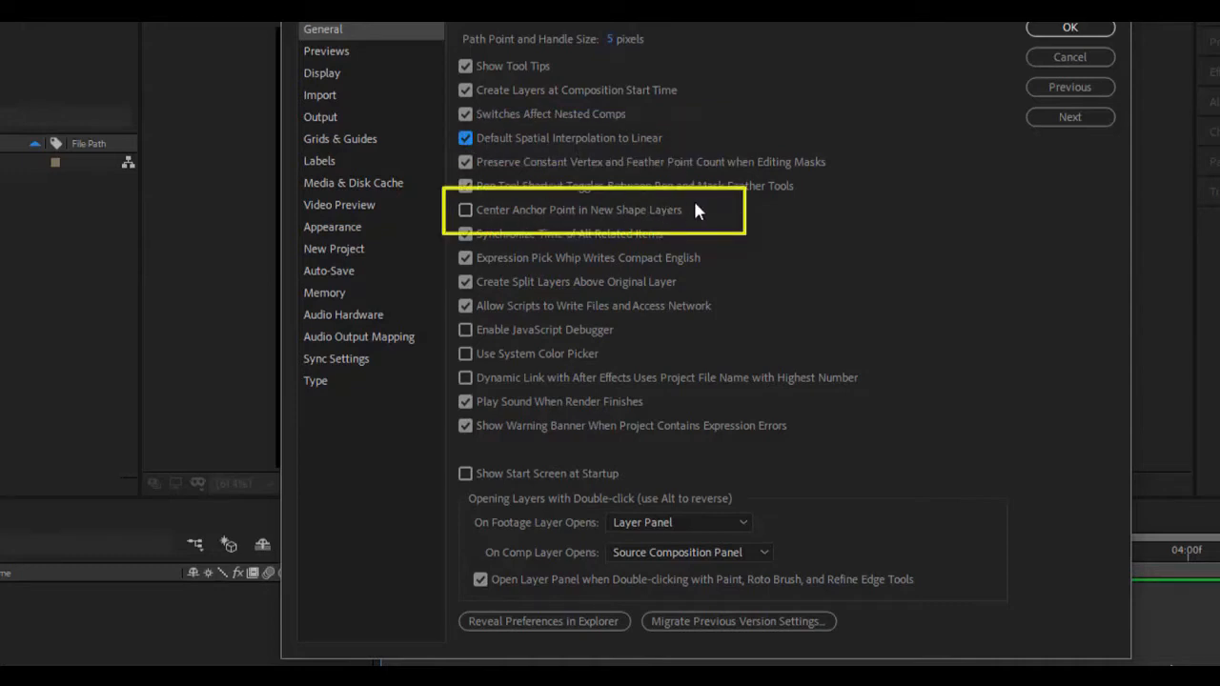
{"action": "left_click", "coordinate": [1068, 30]}
{"action": "left_click", "coordinate": [1070, 28]}
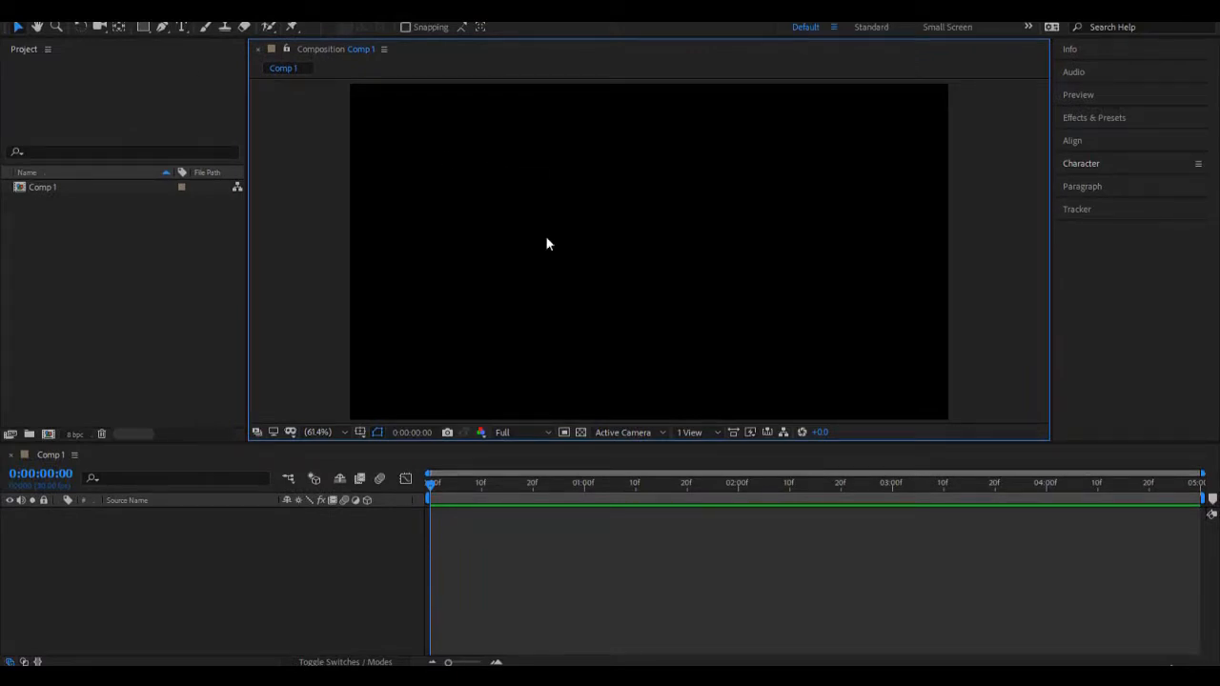
Step: Draw a square in the left half of Comp 1 and try rotating and scaling it about its off-centre anchor point
{"action": "left_click", "coordinate": [145, 26]}
{"action": "left_click_drag", "start_coordinate": [426, 171], "coordinate": [555, 298]}
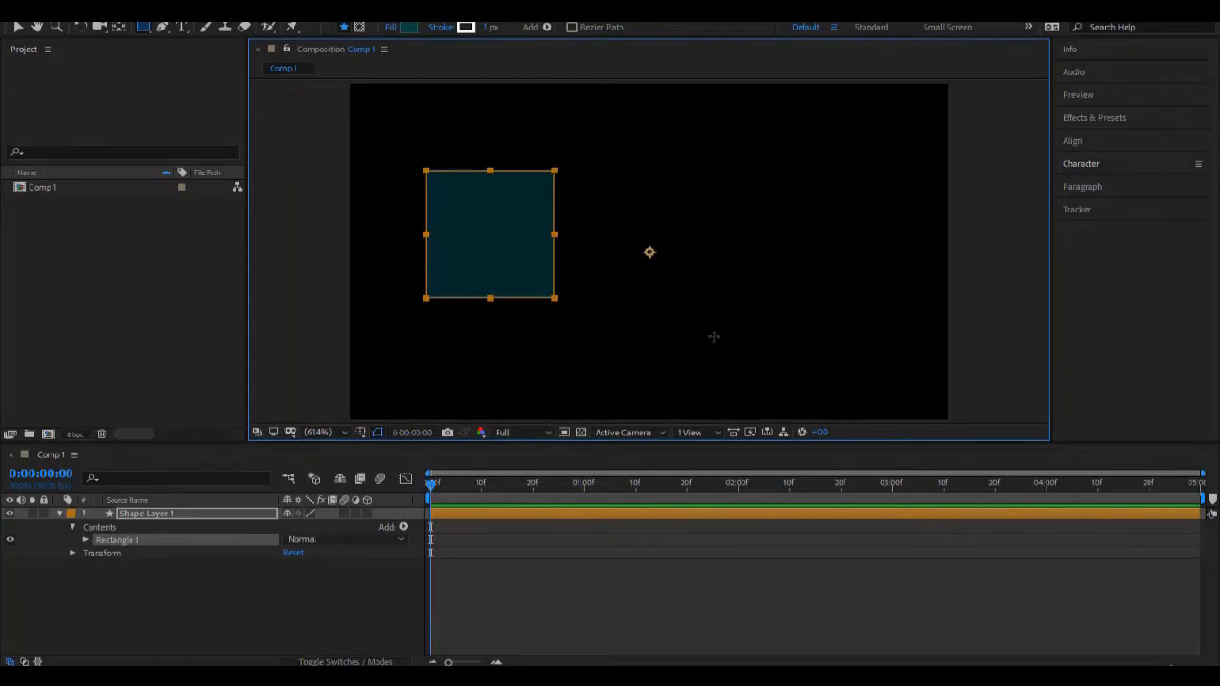
{"action": "left_click", "coordinate": [82, 26]}
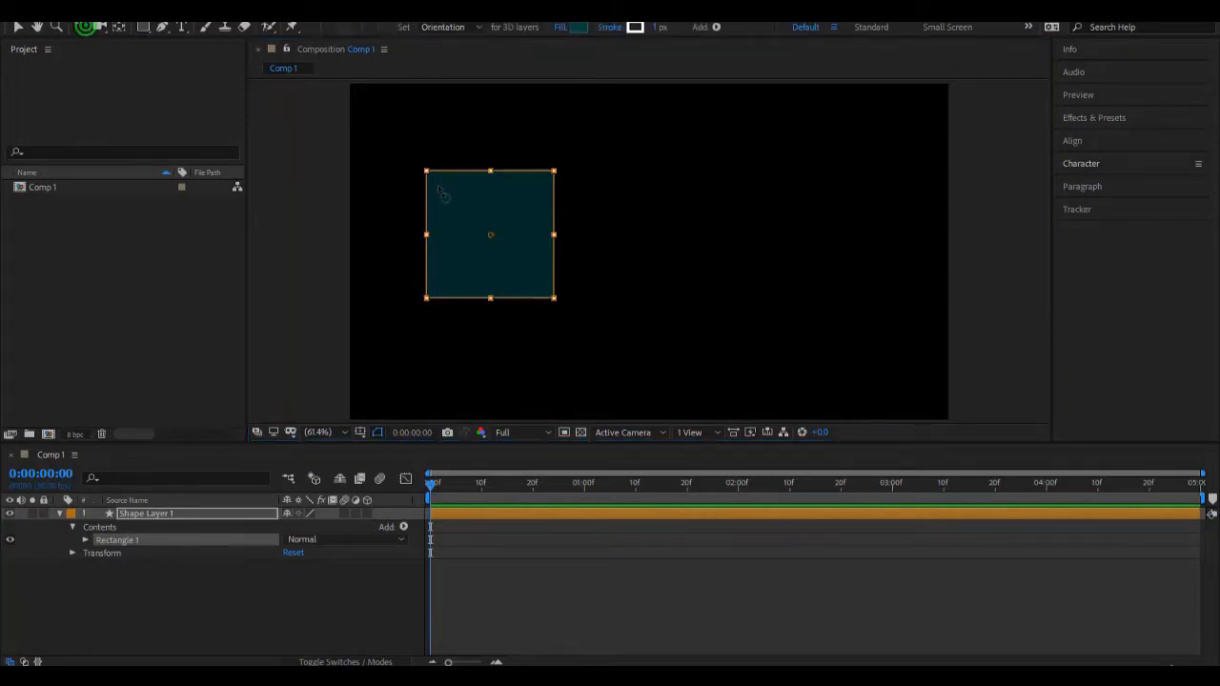
{"action": "left_click", "coordinate": [218, 512]}
{"action": "left_click_drag", "start_coordinate": [490, 225], "coordinate": [266, 113]}
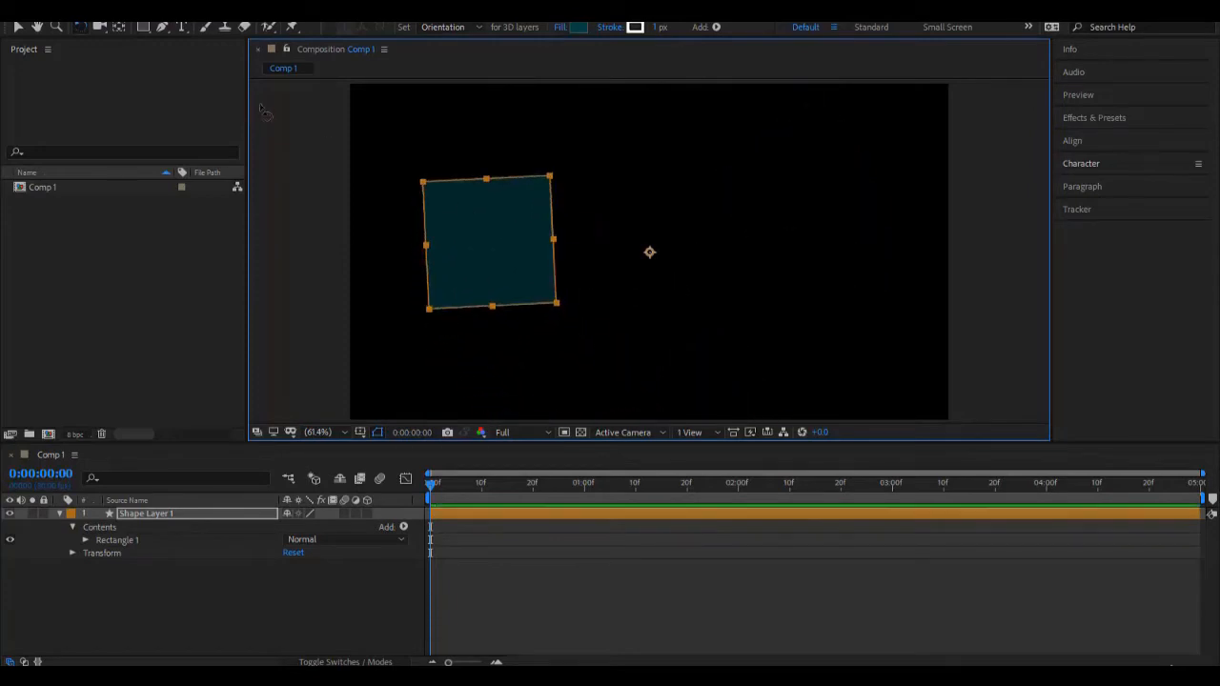
{"action": "left_click", "coordinate": [17, 26]}
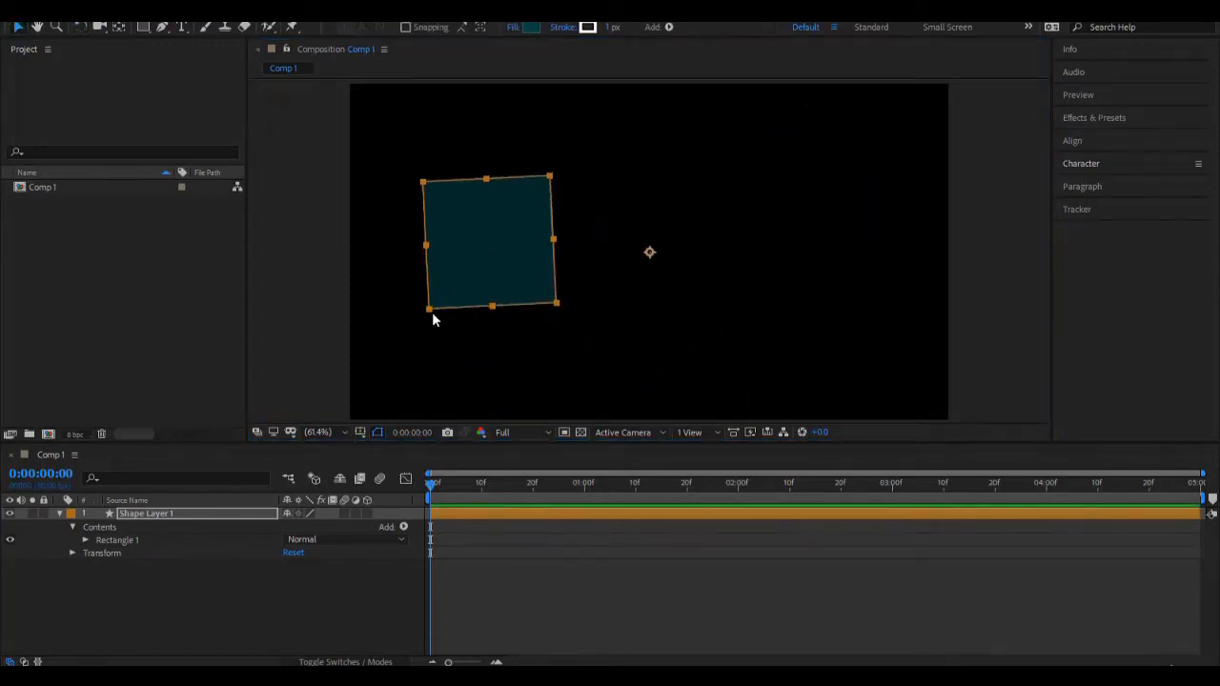
{"action": "left_click_drag", "start_coordinate": [430, 310], "coordinate": [558, 311]}
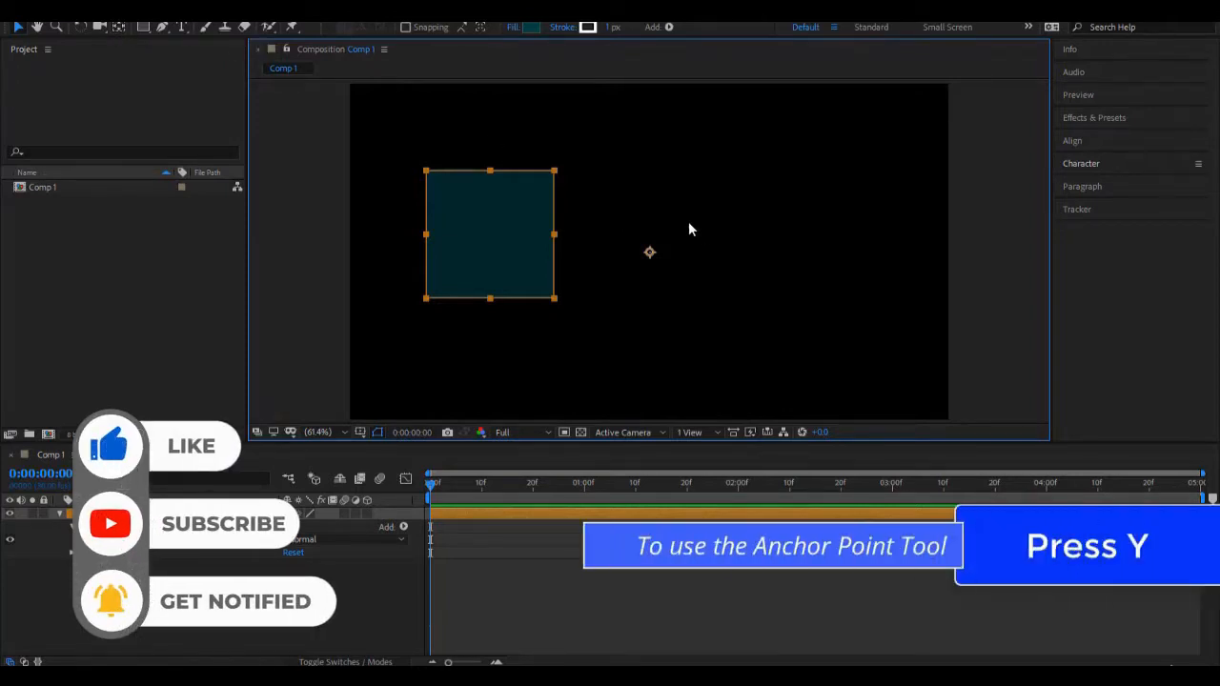
Step: Move the square layer's anchor point onto the square's centre with the Anchor Point tool and Snapping enabled
{"action": "key", "text": "y"}
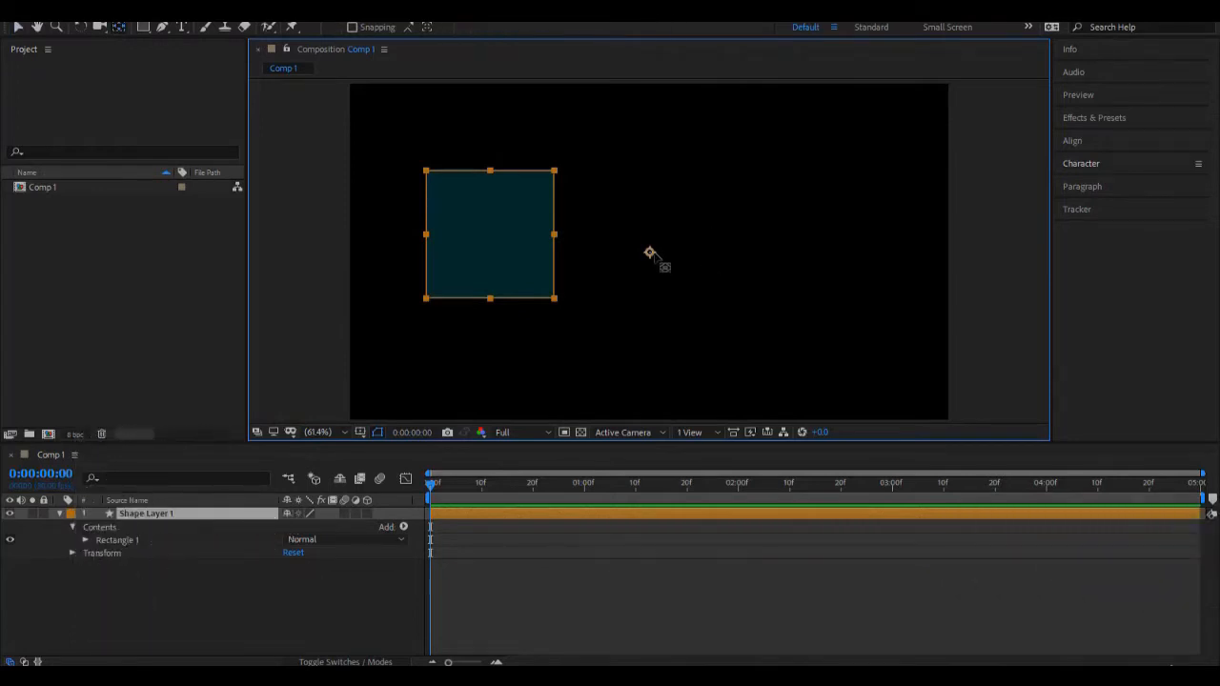
{"action": "left_click_drag", "start_coordinate": [652, 253], "coordinate": [486, 249]}
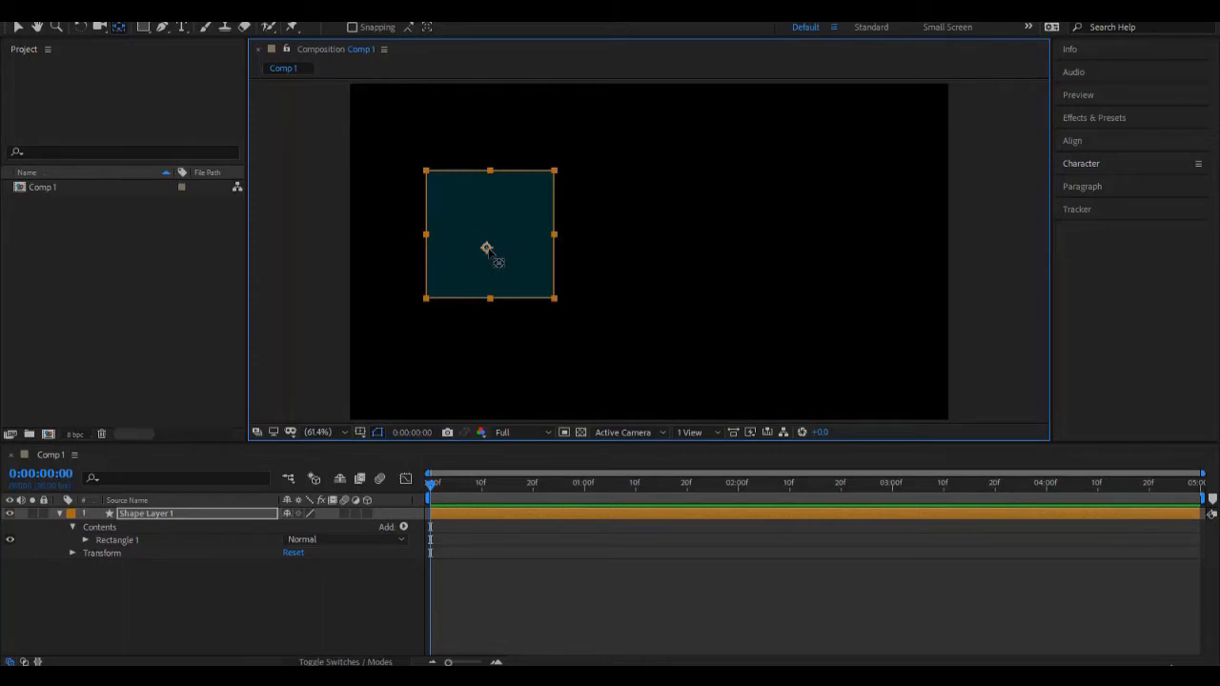
{"action": "mouse_move", "coordinate": [491, 253]}
{"action": "left_mouse_down"}
{"action": "mouse_move", "coordinate": [436, 172]}
{"action": "mouse_move", "coordinate": [502, 174]}
{"action": "mouse_move", "coordinate": [487, 220]}
{"action": "mouse_move", "coordinate": [495, 277]}
{"action": "mouse_move", "coordinate": [449, 237]}
{"action": "mouse_move", "coordinate": [534, 234]}
{"action": "mouse_move", "coordinate": [498, 246]}
{"action": "left_mouse_up"}
{"action": "left_click", "coordinate": [354, 27]}
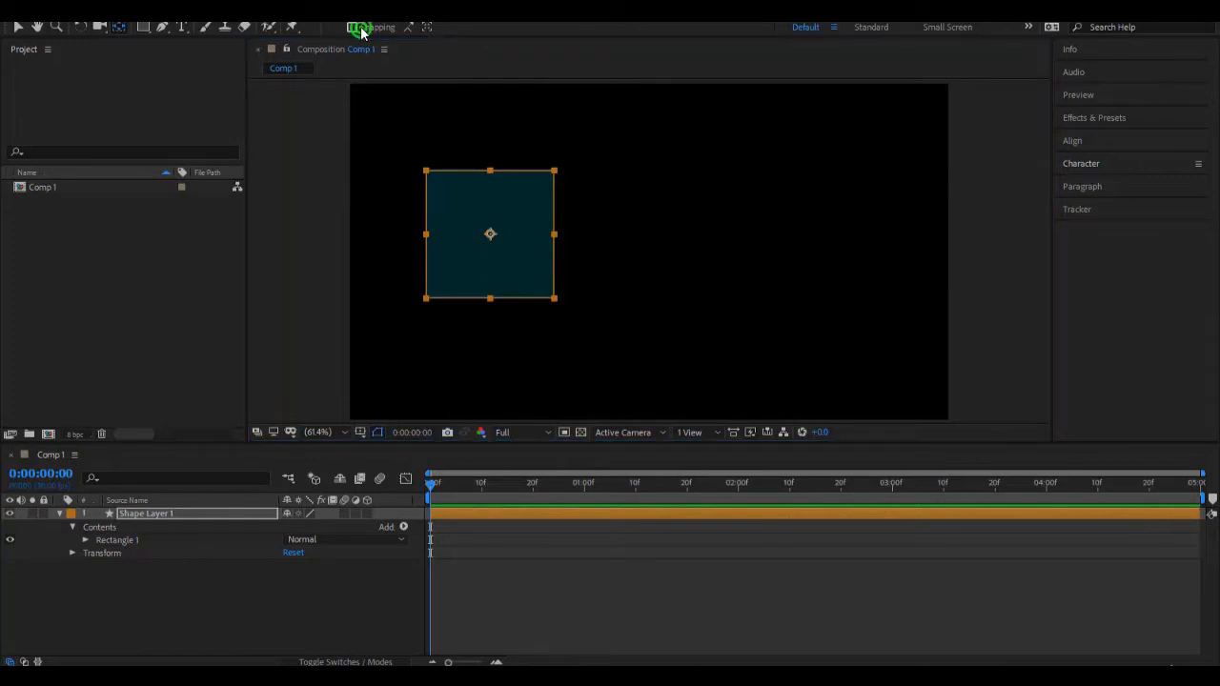
{"action": "left_click", "coordinate": [493, 234]}
Step: Test rotating the square about its centred anchor point, and delete its shape layer
{"action": "mouse_move", "coordinate": [513, 207]}
{"action": "left_mouse_down"}
{"action": "mouse_move", "coordinate": [442, 235]}
{"action": "mouse_move", "coordinate": [506, 232]}
{"action": "mouse_move", "coordinate": [537, 258]}
{"action": "mouse_move", "coordinate": [403, 239]}
{"action": "mouse_move", "coordinate": [484, 302]}
{"action": "mouse_move", "coordinate": [458, 182]}
{"action": "mouse_move", "coordinate": [474, 215]}
{"action": "mouse_move", "coordinate": [599, 217]}
{"action": "mouse_move", "coordinate": [576, 291]}
{"action": "mouse_move", "coordinate": [597, 311]}
{"action": "mouse_move", "coordinate": [603, 292]}
{"action": "left_mouse_up"}
{"action": "key", "text": "v"}
{"action": "left_click", "coordinate": [80, 26]}
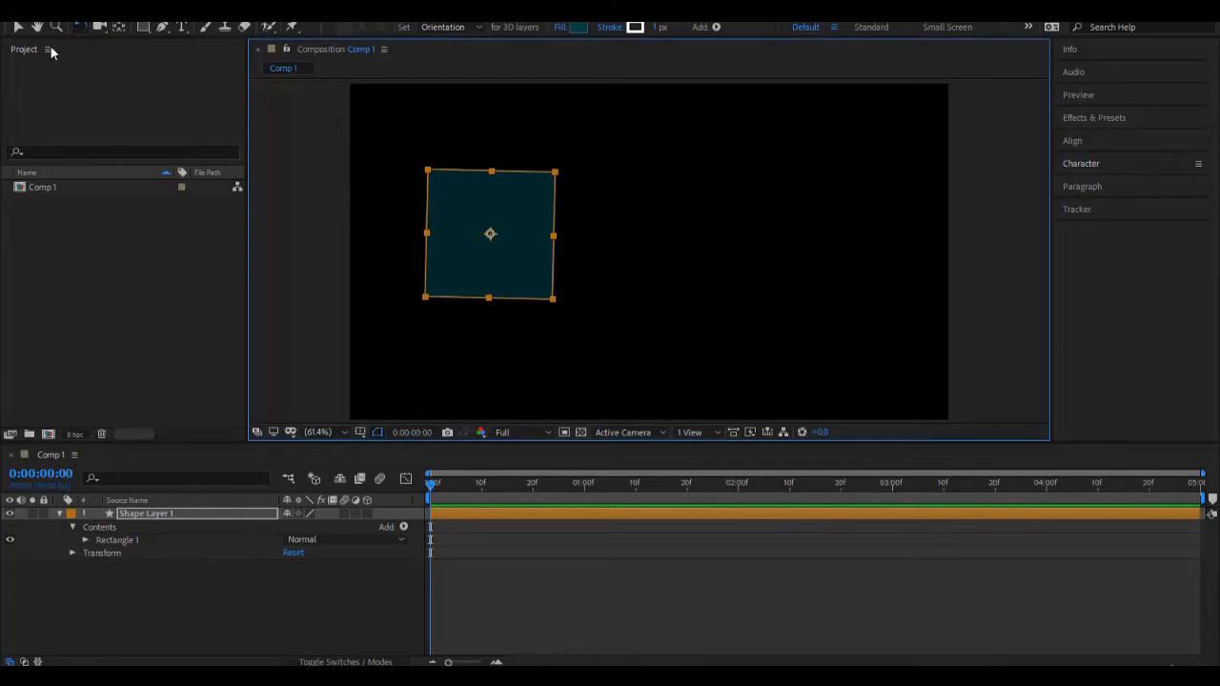
{"action": "left_click", "coordinate": [197, 518]}
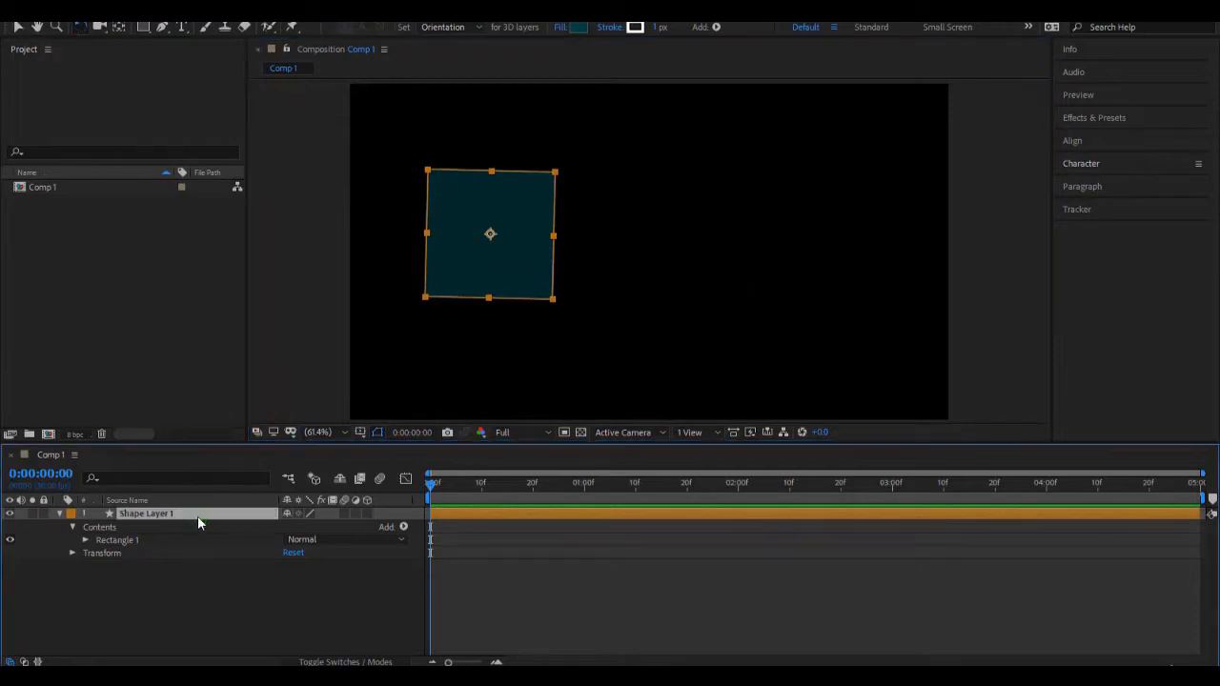
{"action": "key", "text": "Delete"}
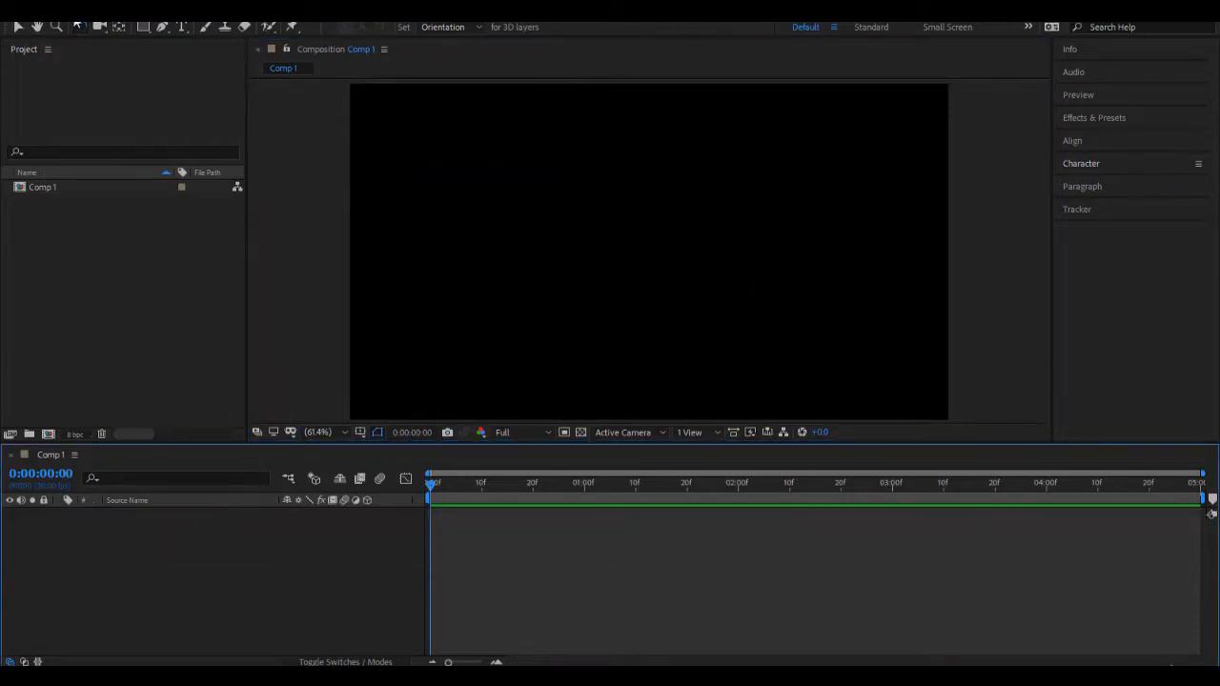
Step: Enable Center Anchor Point in New Shape Layers in the General preferences
{"action": "left_click", "coordinate": [39, 20]}
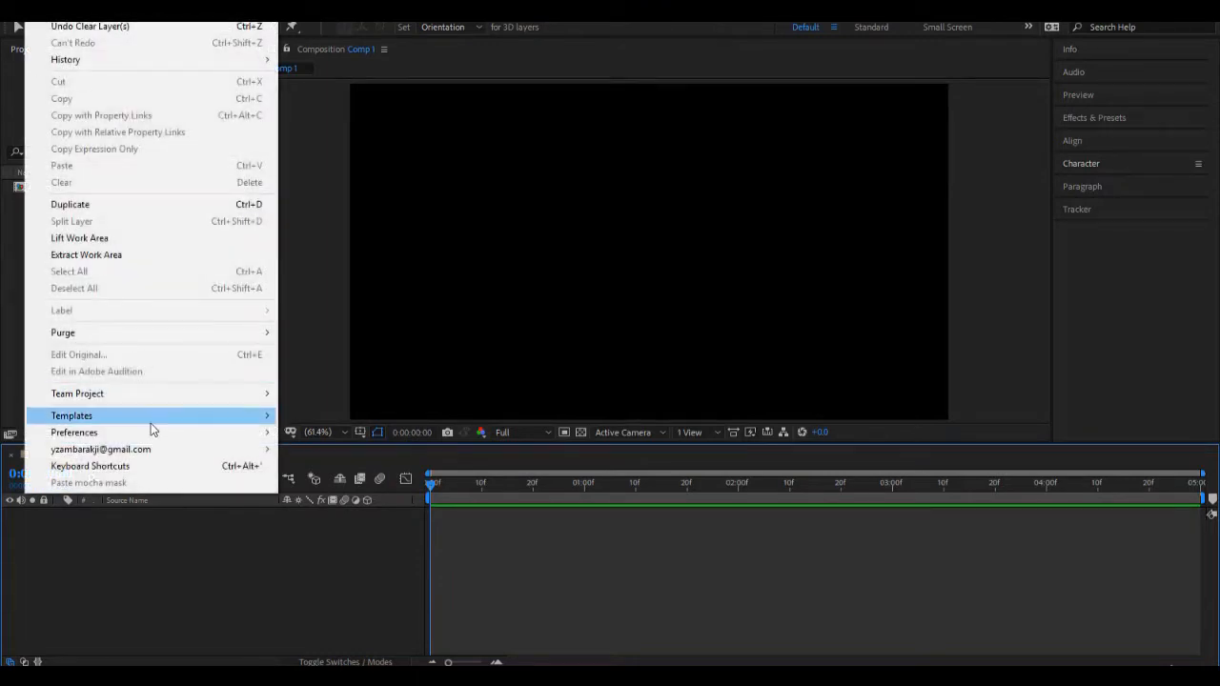
{"action": "mouse_move", "coordinate": [151, 435]}
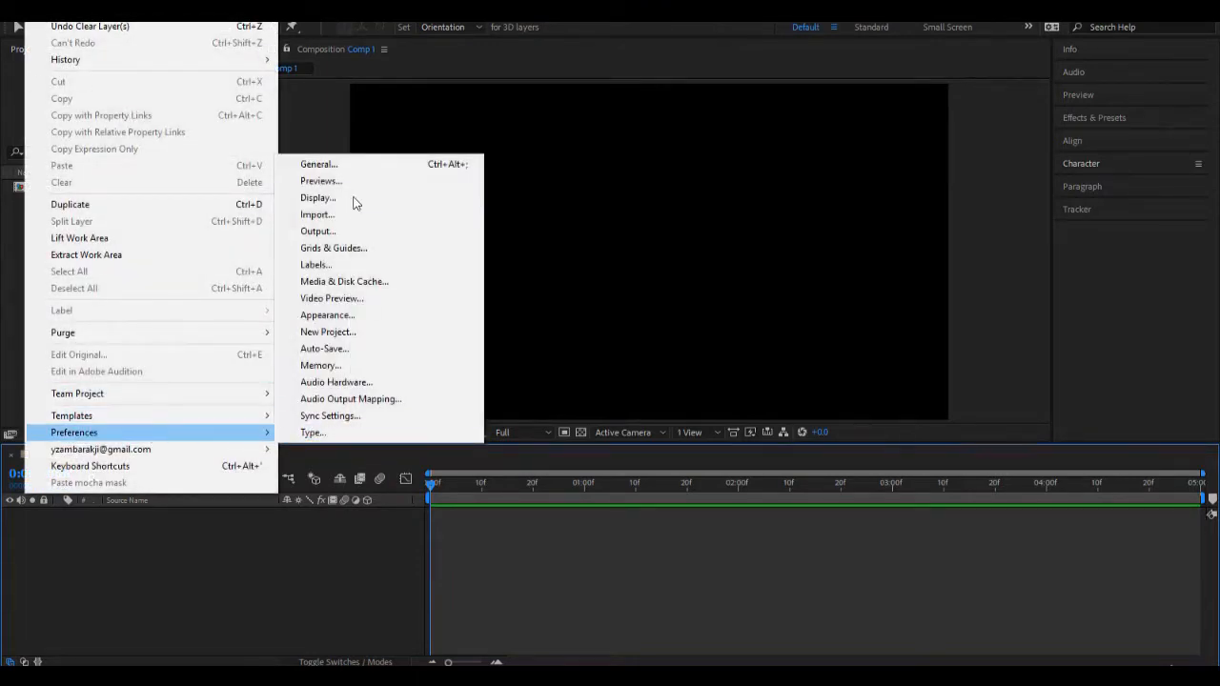
{"action": "left_click", "coordinate": [358, 168]}
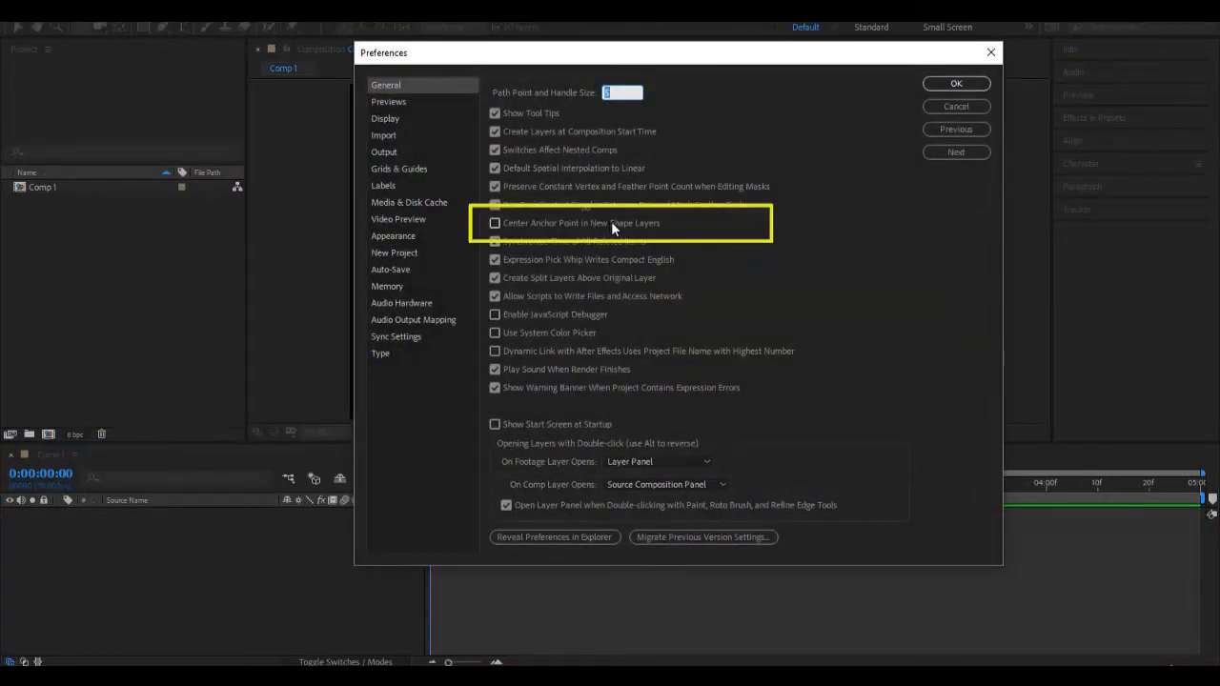
{"action": "left_click", "coordinate": [492, 225]}
{"action": "left_click", "coordinate": [955, 85]}
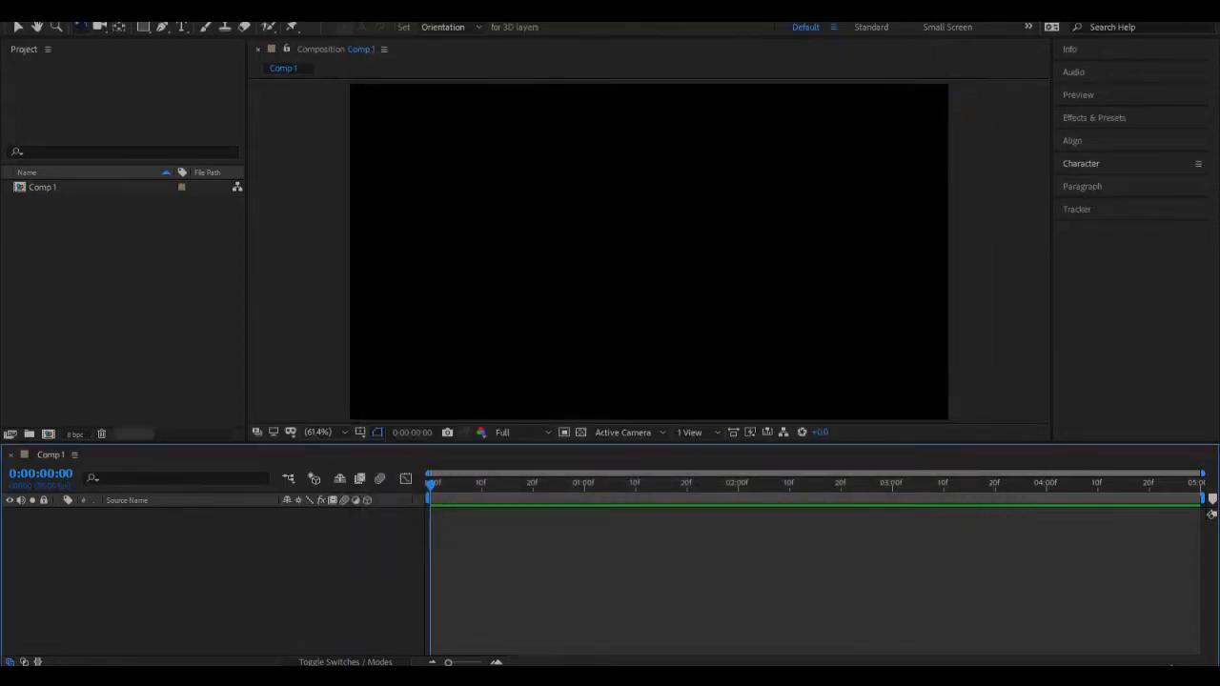
Step: Draw a square with a centred anchor point in the left half of the empty composition
{"action": "left_click", "coordinate": [142, 29]}
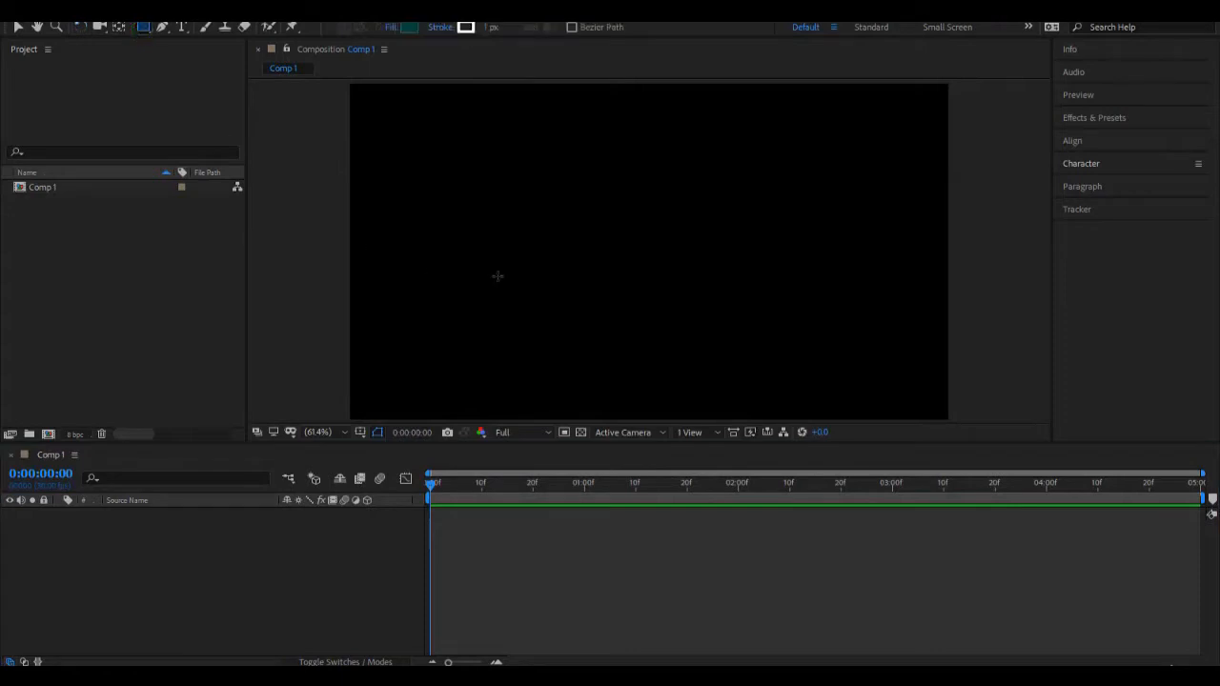
{"action": "mouse_move", "coordinate": [442, 172]}
{"action": "left_mouse_down"}
{"action": "mouse_move", "coordinate": [486, 277]}
{"action": "mouse_move", "coordinate": [573, 296]}
{"action": "left_mouse_up"}
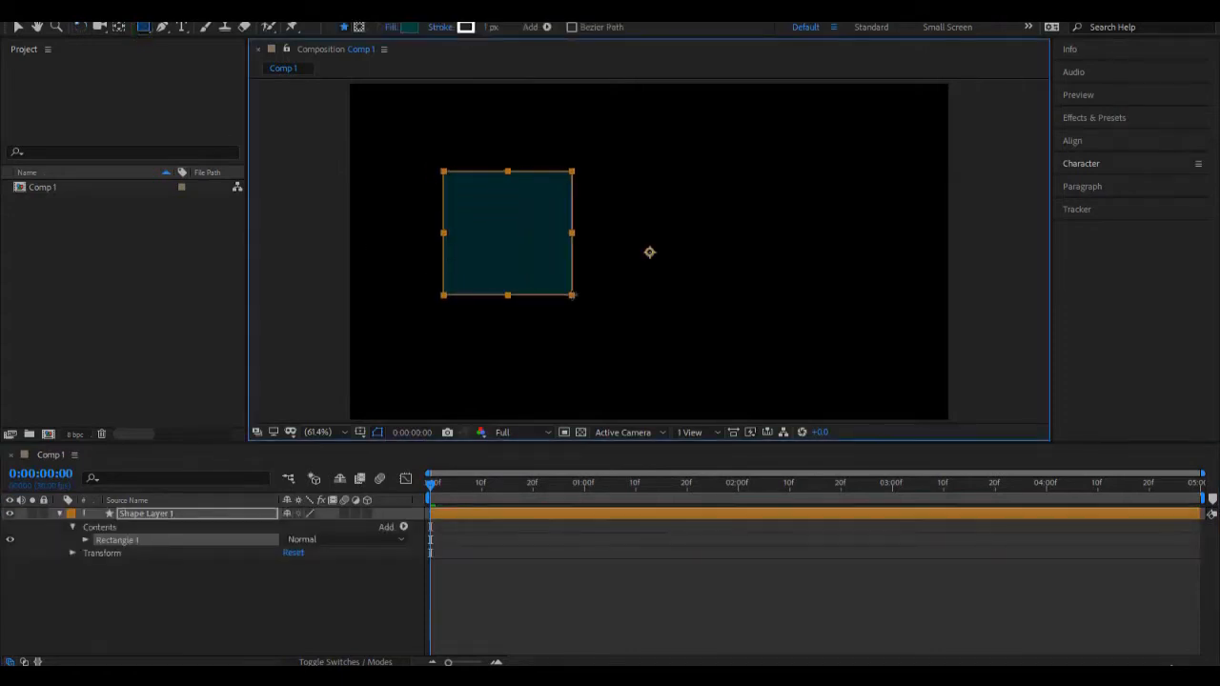
{"action": "key", "text": "ctrl+alt+Home"}
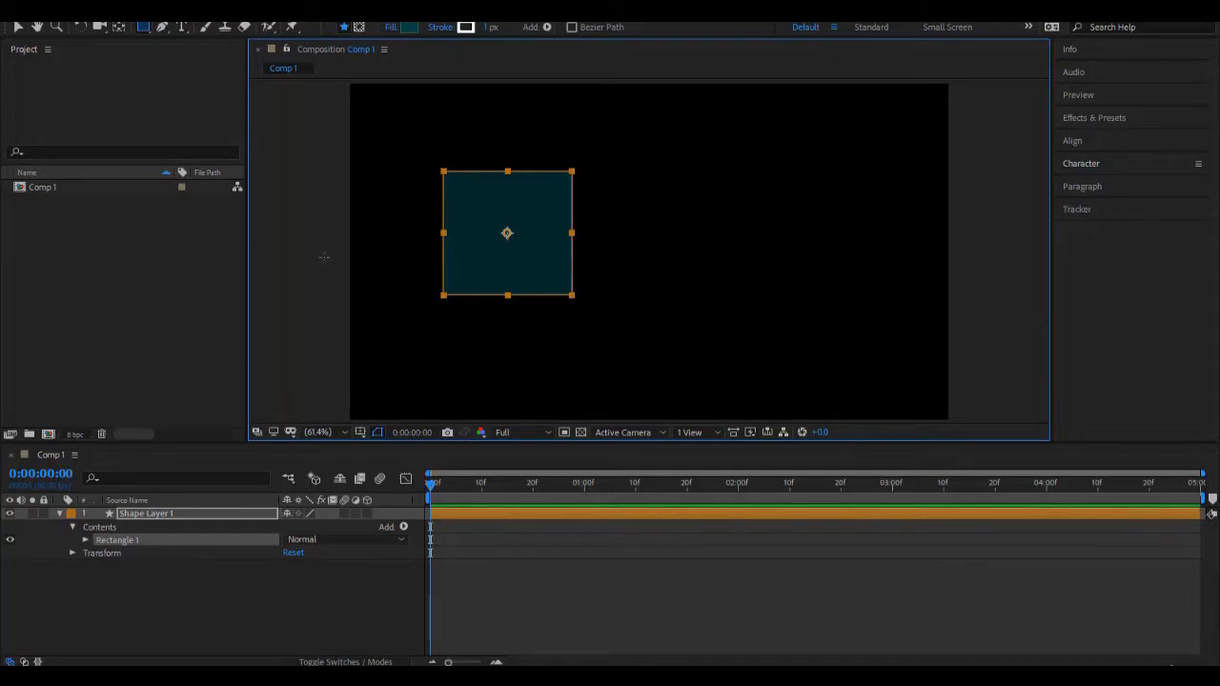
Step: Draw a small pentagon with a centred anchor point as a separate shape layer right of the square, and reselect it
{"action": "left_click", "coordinate": [299, 221]}
{"action": "left_click_drag", "start_coordinate": [144, 27], "coordinate": [213, 76]}
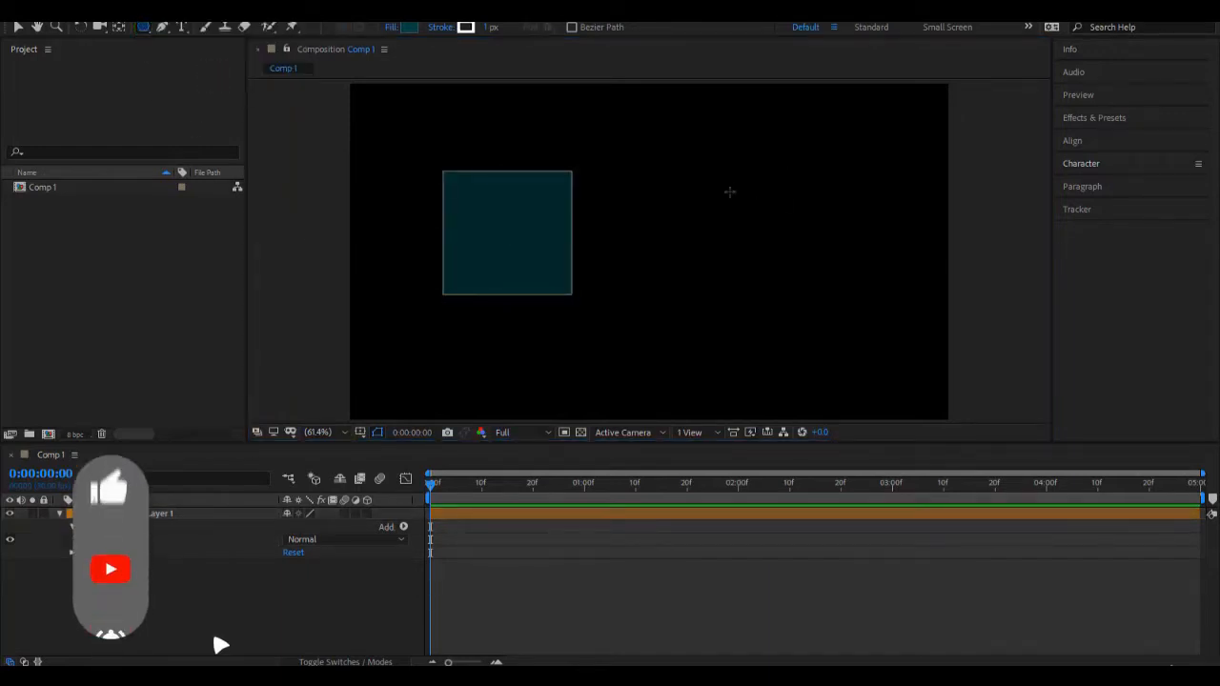
{"action": "left_click_drag", "start_coordinate": [727, 190], "coordinate": [778, 242]}
{"action": "key", "text": "ctrl+alt+Home"}
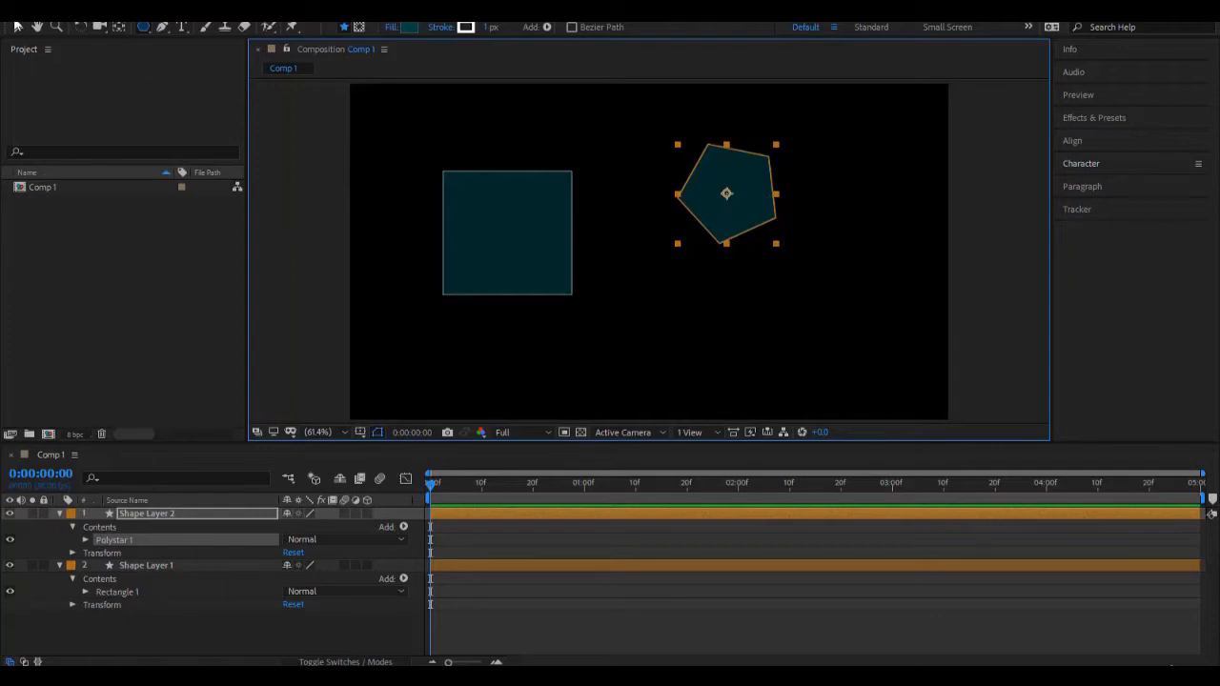
{"action": "left_click", "coordinate": [16, 26]}
{"action": "left_click", "coordinate": [632, 234]}
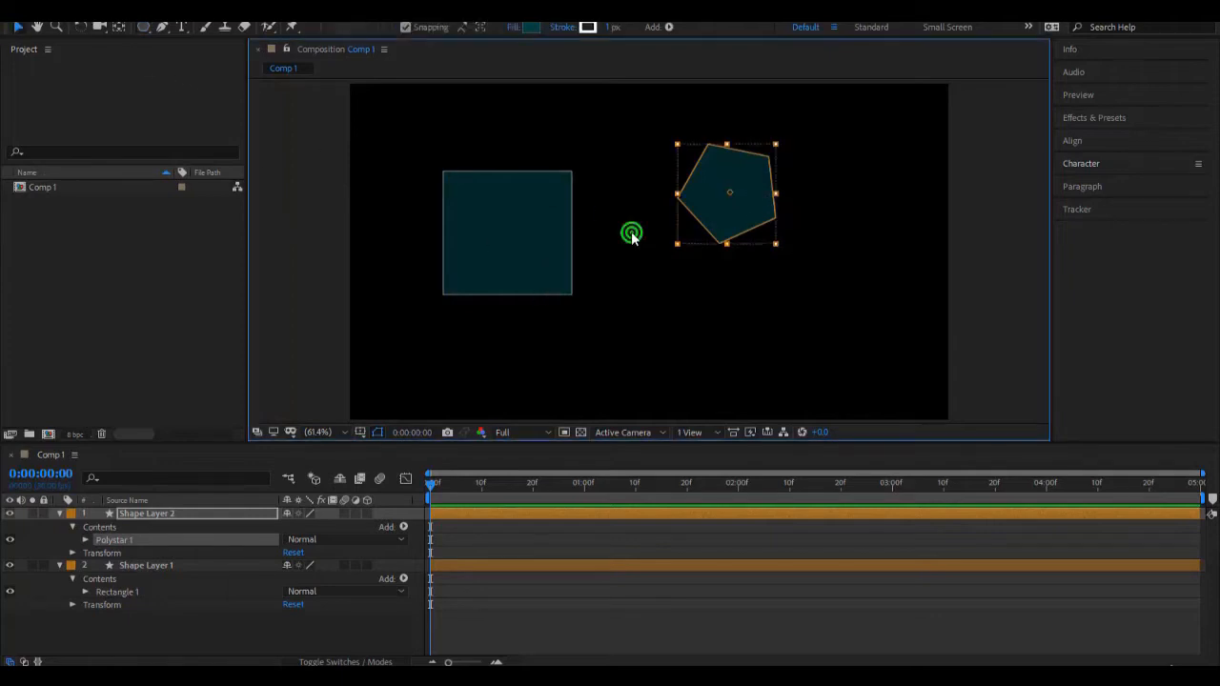
{"action": "left_click", "coordinate": [722, 228]}
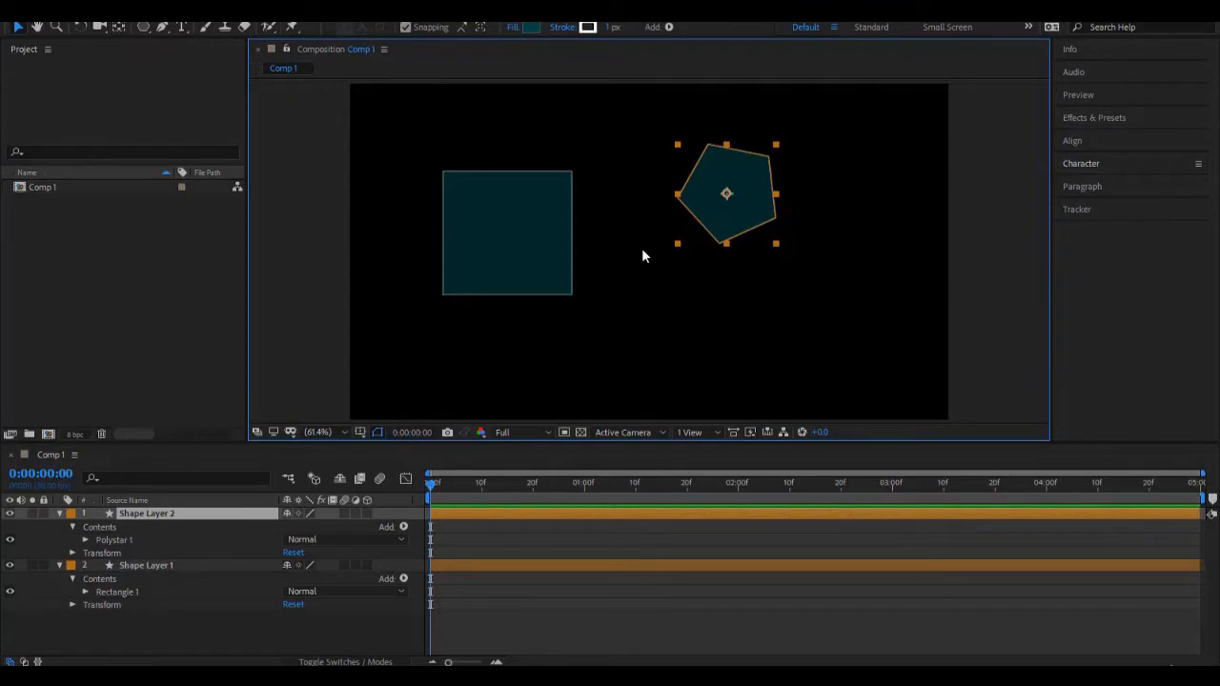
Step: Move the pentagon's anchor point to the upper-left corner of its bounding box and rotate the shape slightly about it
{"action": "key", "text": "y"}
{"action": "left_click_drag", "start_coordinate": [732, 197], "coordinate": [683, 147]}
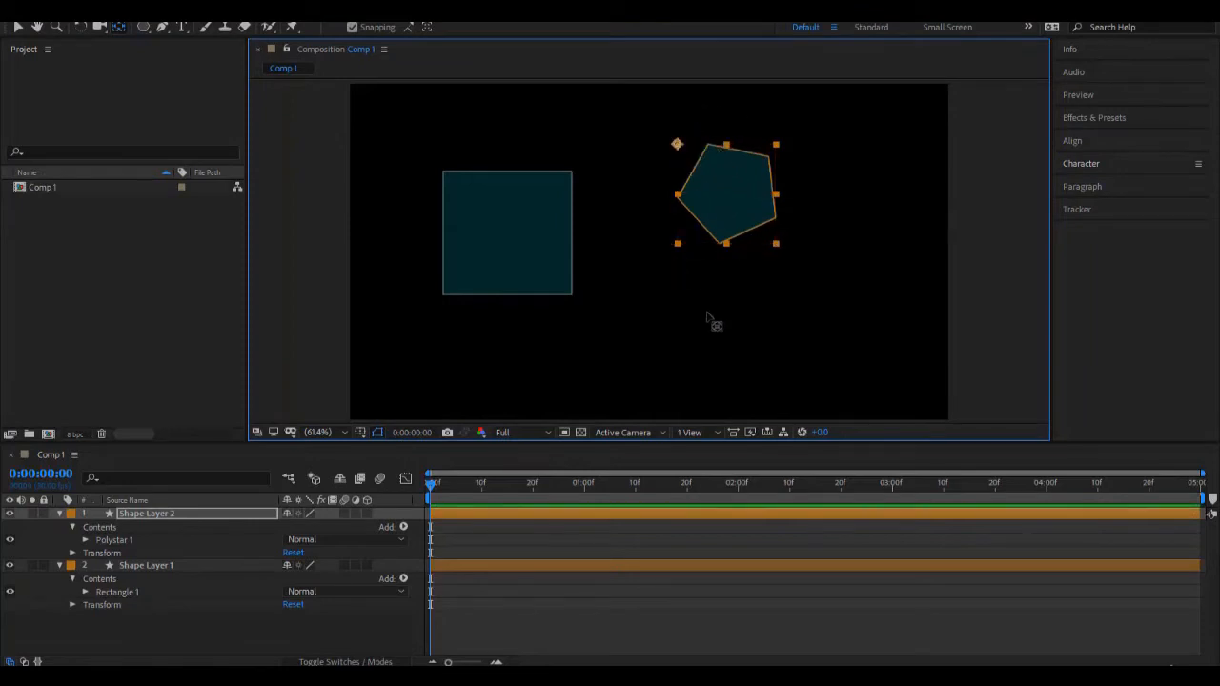
{"action": "key", "text": "w"}
{"action": "mouse_move", "coordinate": [770, 221]}
{"action": "left_mouse_down"}
{"action": "mouse_move", "coordinate": [797, 129]}
{"action": "mouse_move", "coordinate": [656, 263]}
{"action": "mouse_move", "coordinate": [763, 135]}
{"action": "mouse_move", "coordinate": [629, 211]}
{"action": "mouse_move", "coordinate": [691, 250]}
{"action": "mouse_move", "coordinate": [748, 214]}
{"action": "left_mouse_up"}
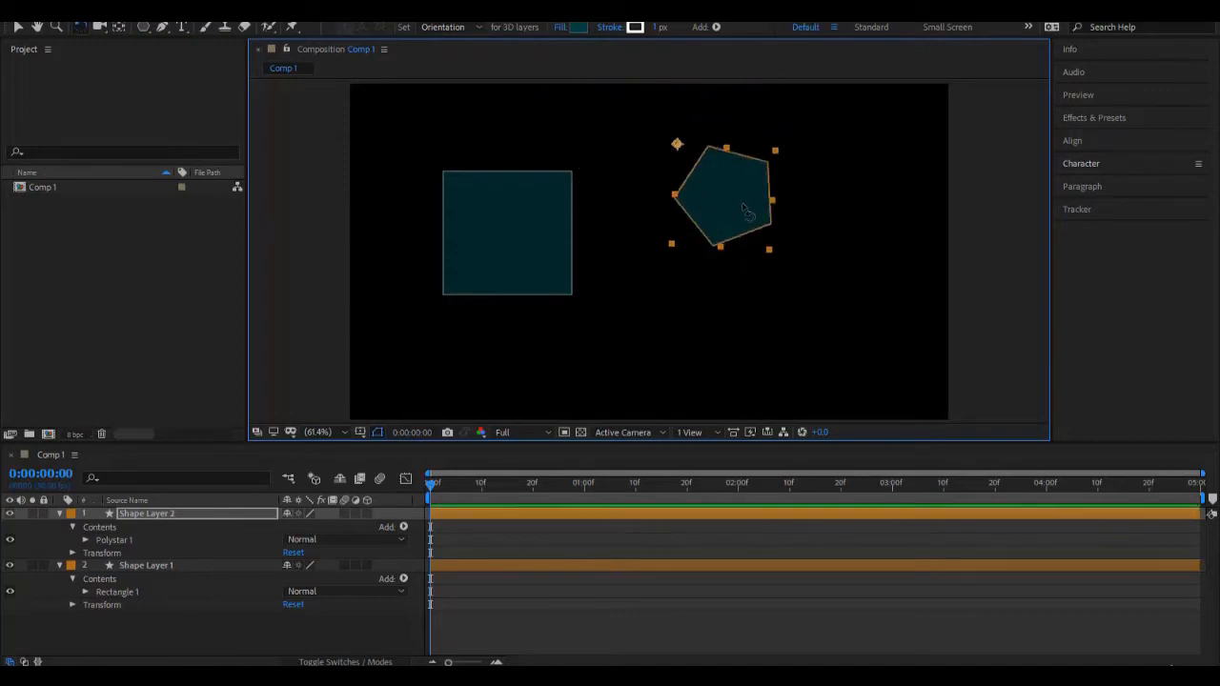
Step: Test scaling the pentagon outward from its lower-right corner about the relocated anchor point
{"action": "key", "text": "v"}
{"action": "left_click", "coordinate": [772, 251]}
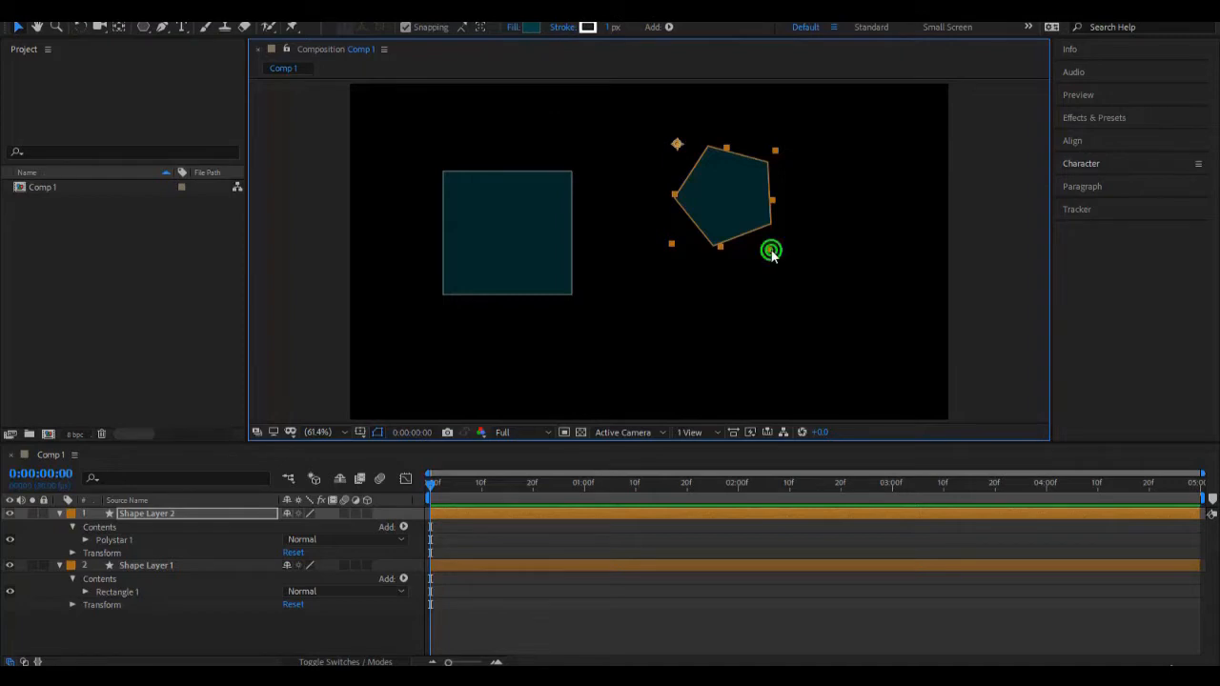
{"action": "left_click_drag", "start_coordinate": [772, 251], "coordinate": [839, 315]}
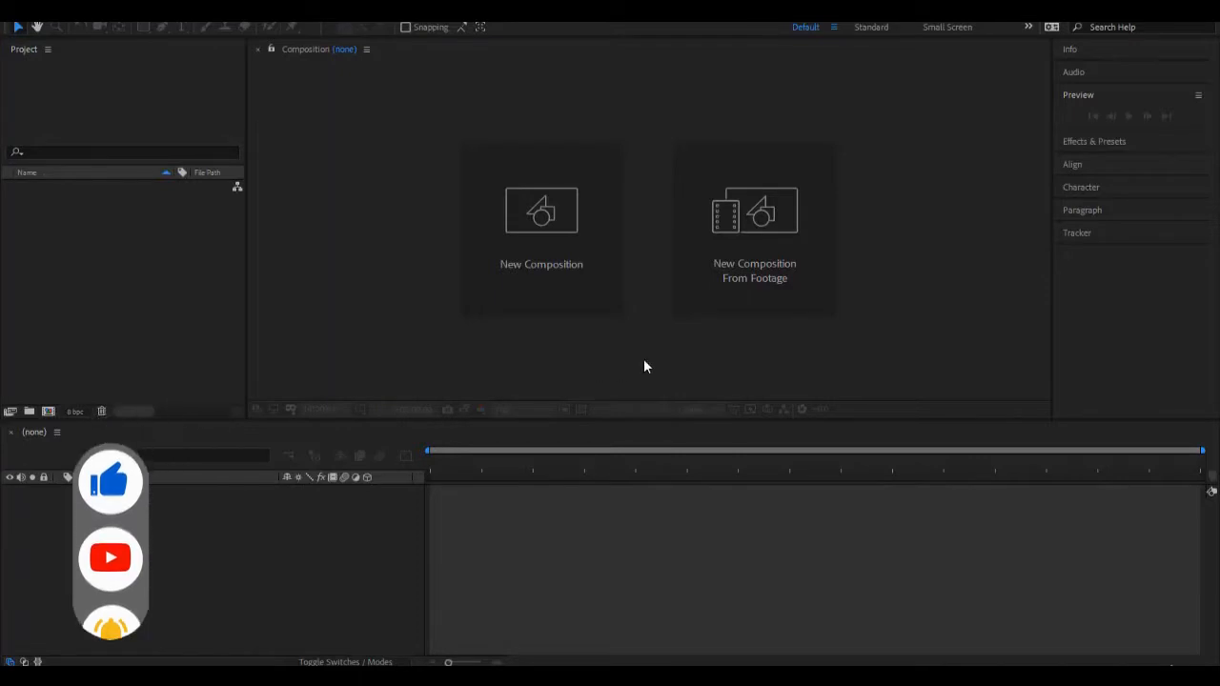
Step: Create a composition named My Company with the existing 1280 × 720 px, 30 fps, 5-second settings
{"action": "left_click", "coordinate": [520, 269]}
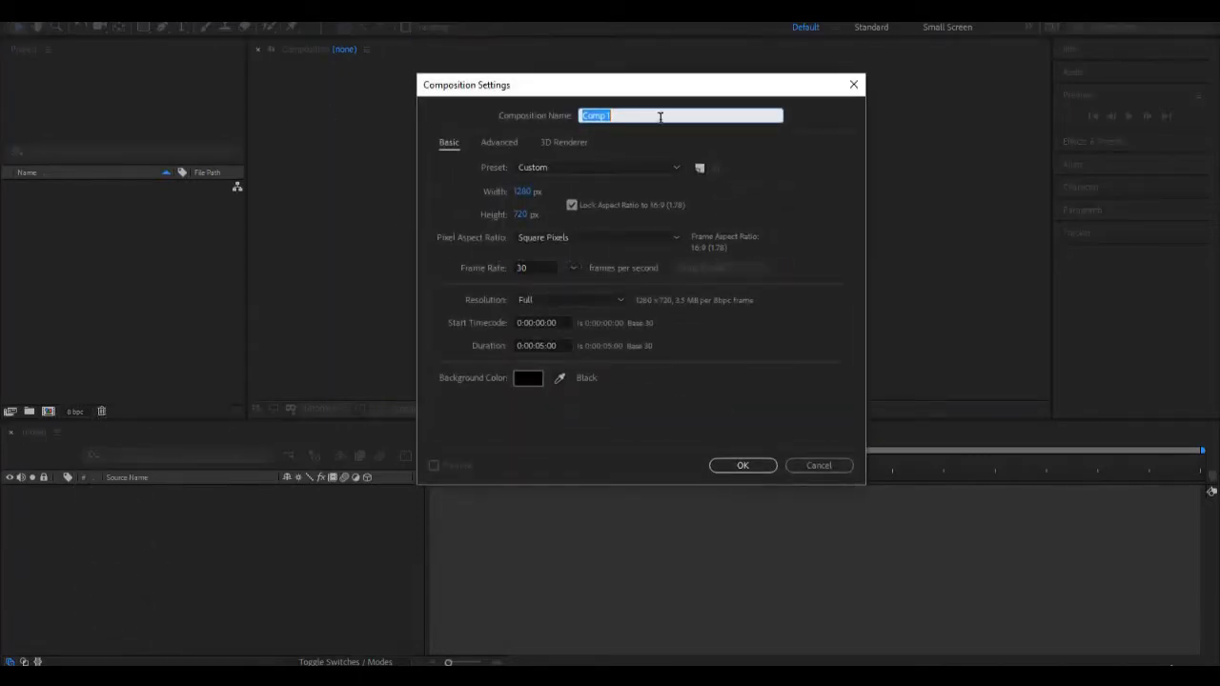
{"action": "type", "text": "My Company"}
{"action": "left_click", "coordinate": [742, 466]}
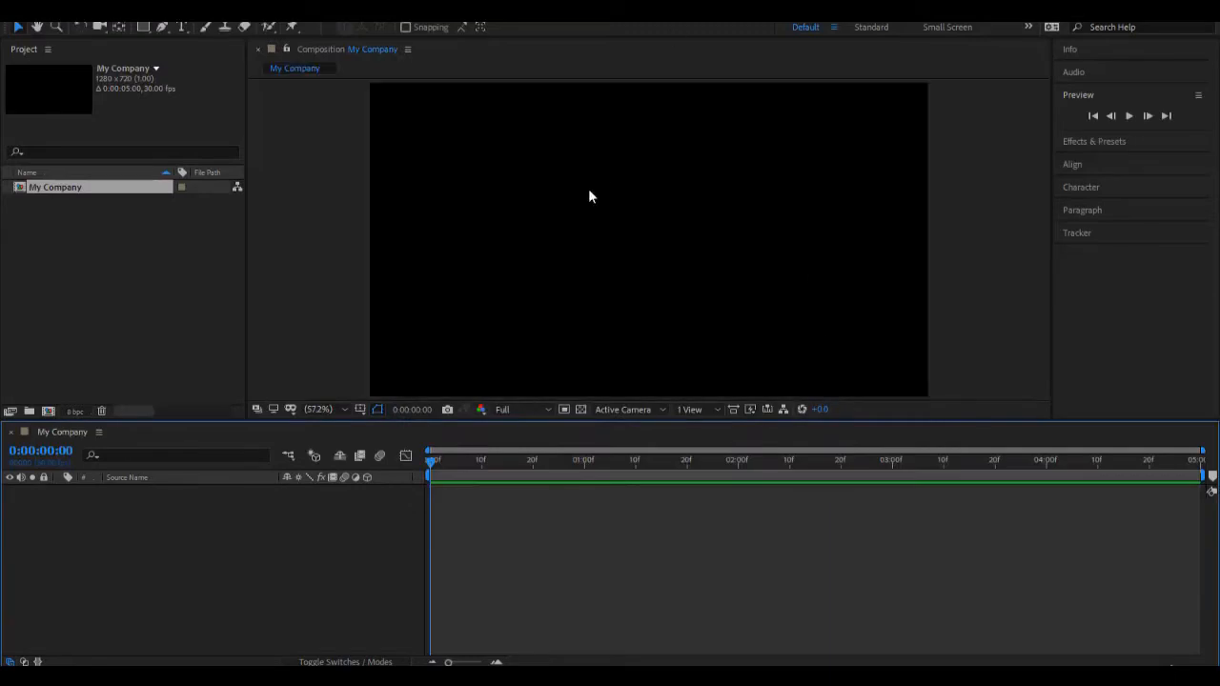
{"action": "left_click_drag", "start_coordinate": [541, 423], "coordinate": [544, 432]}
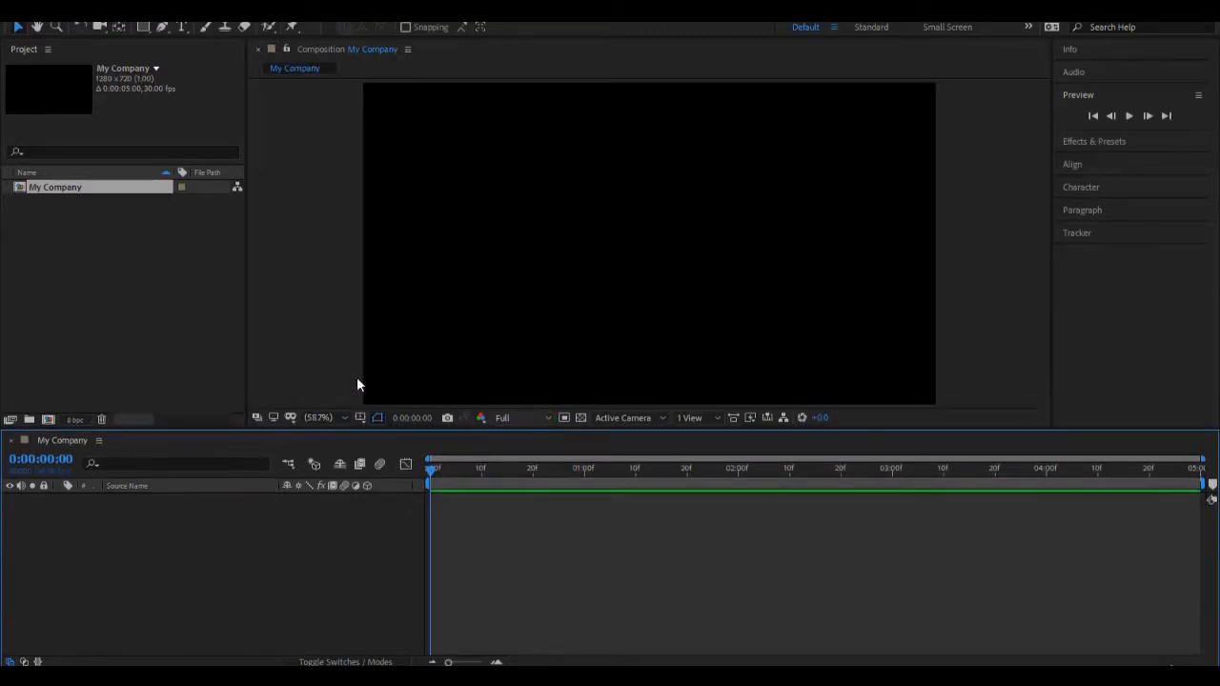
Step: Import the My-Company image as footage without creating a composition, and add it as a layer to the My Company composition
{"action": "left_click", "coordinate": [134, 270]}
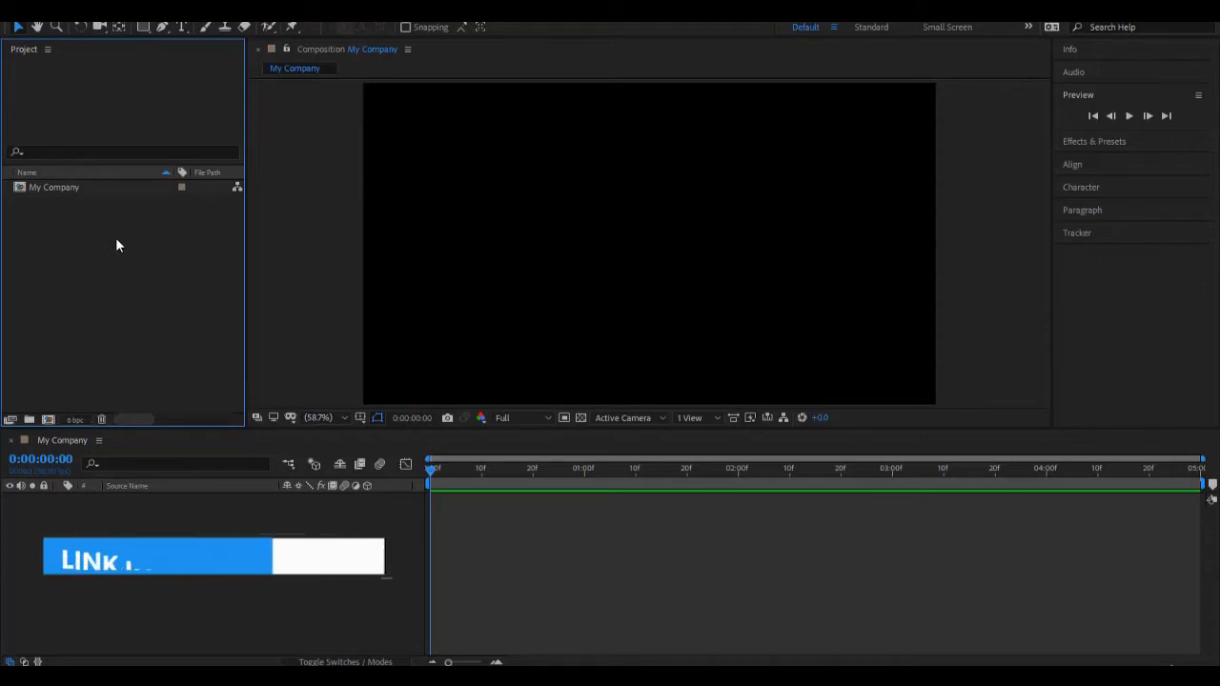
{"action": "left_click", "coordinate": [115, 240]}
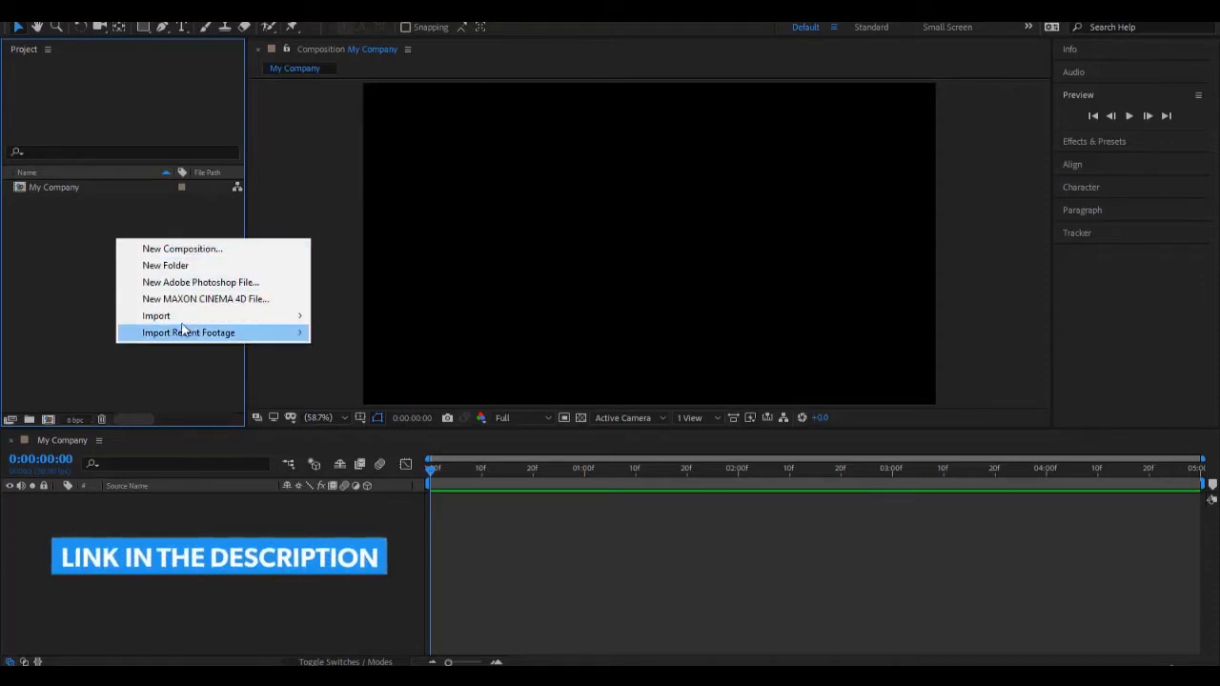
{"action": "left_click", "coordinate": [181, 317]}
{"action": "left_click", "coordinate": [360, 318]}
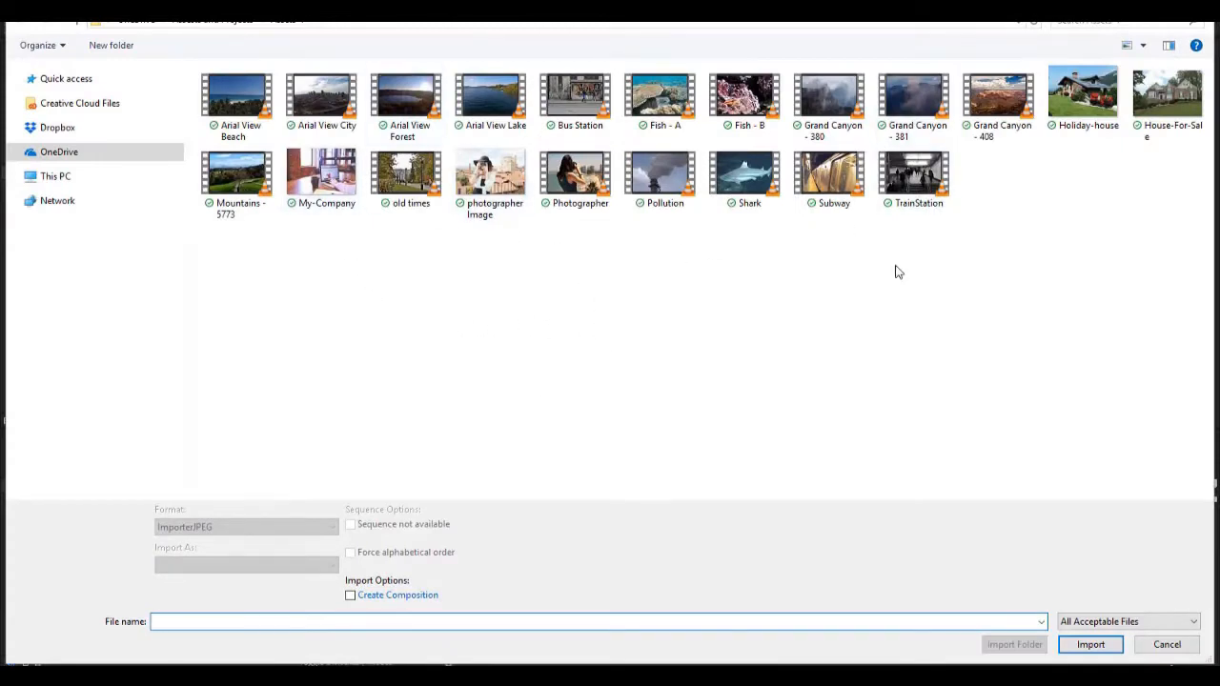
{"action": "left_click", "coordinate": [346, 203]}
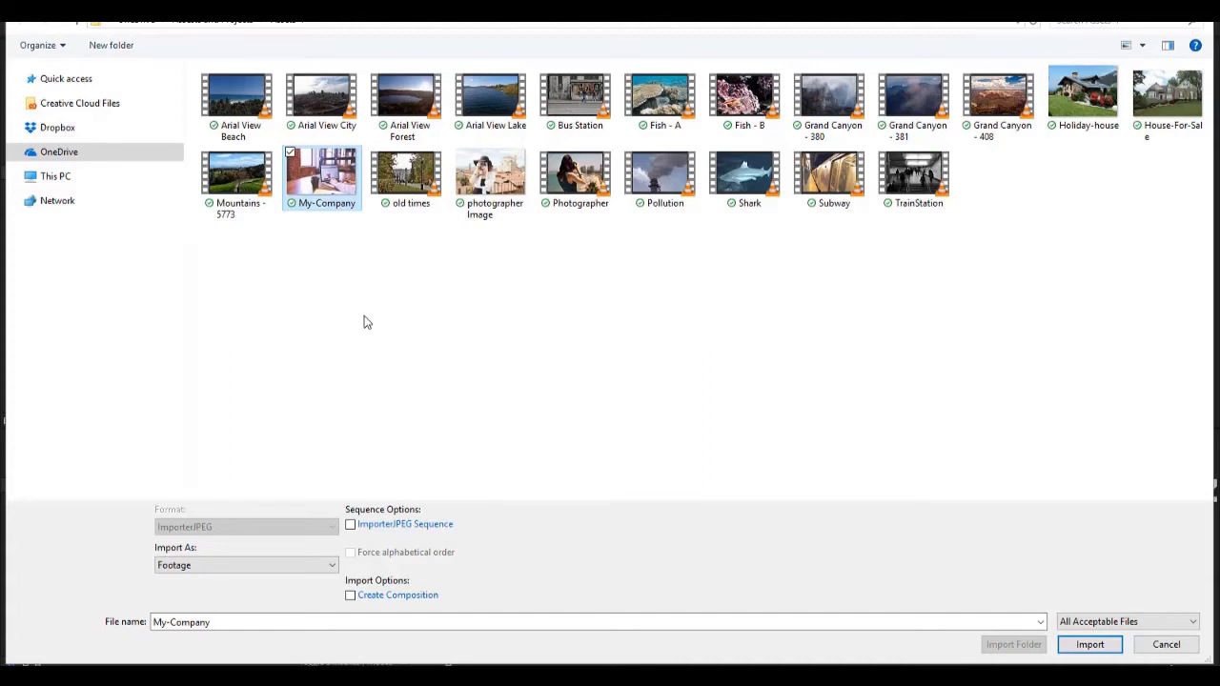
{"action": "left_click", "coordinate": [383, 599]}
{"action": "left_click", "coordinate": [380, 598]}
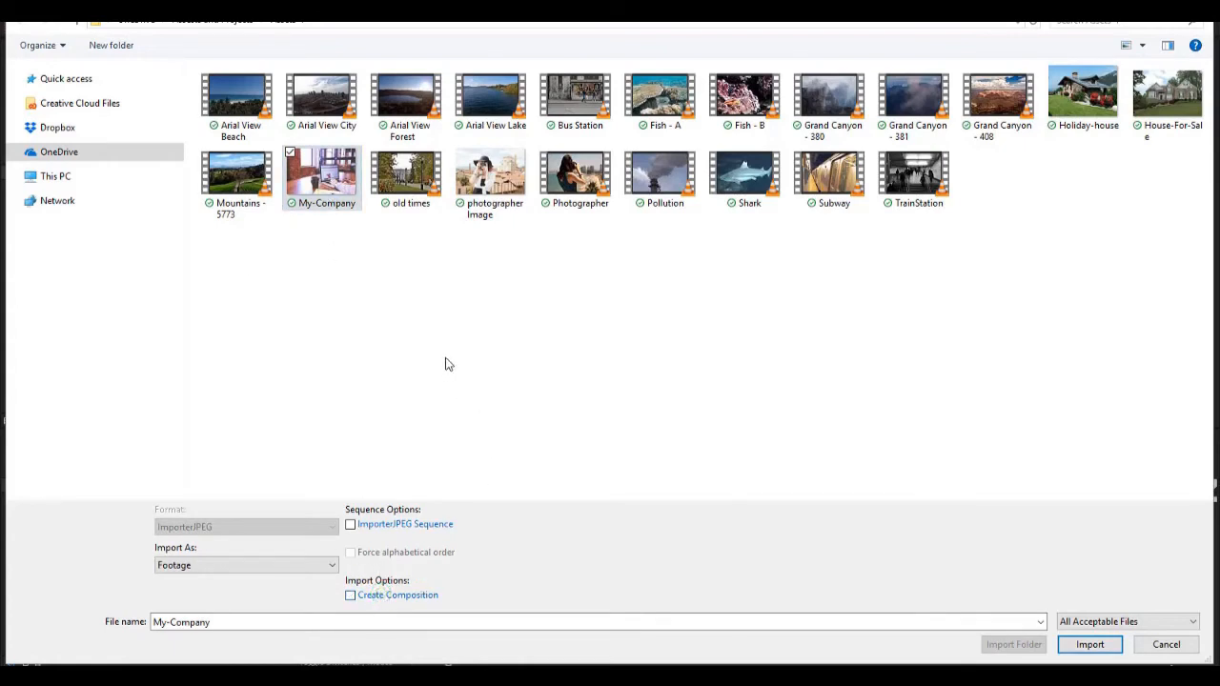
{"action": "left_click", "coordinate": [1078, 652]}
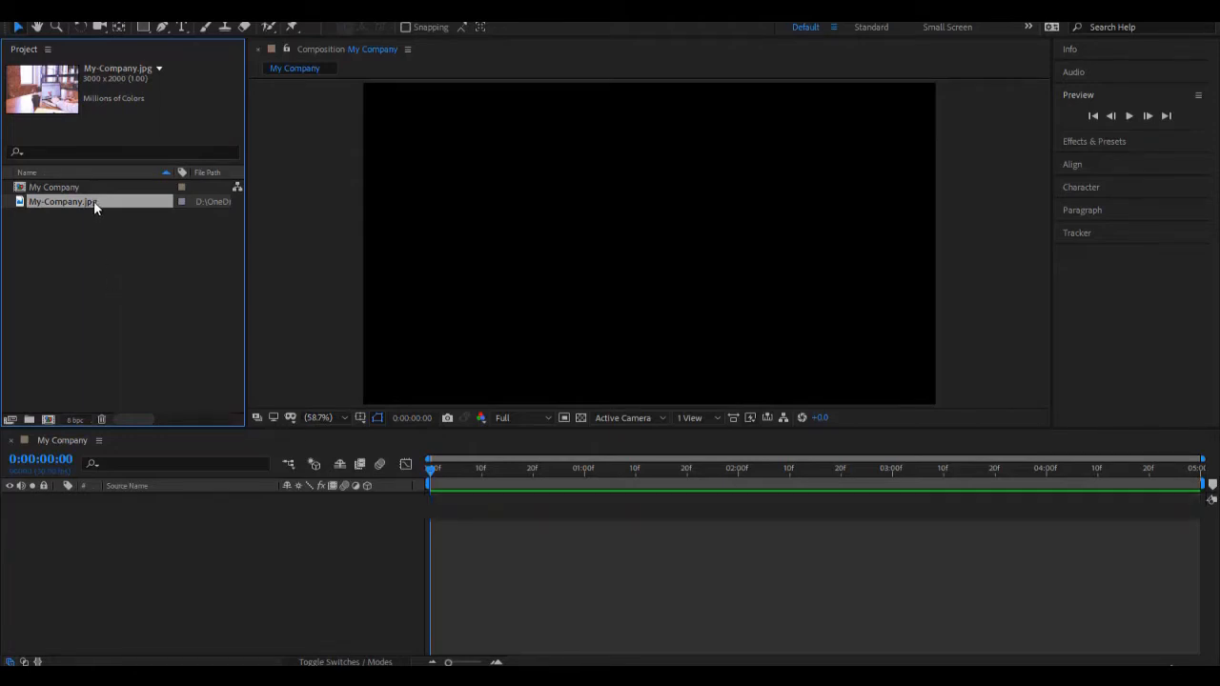
{"action": "left_click_drag", "start_coordinate": [96, 201], "coordinate": [116, 516]}
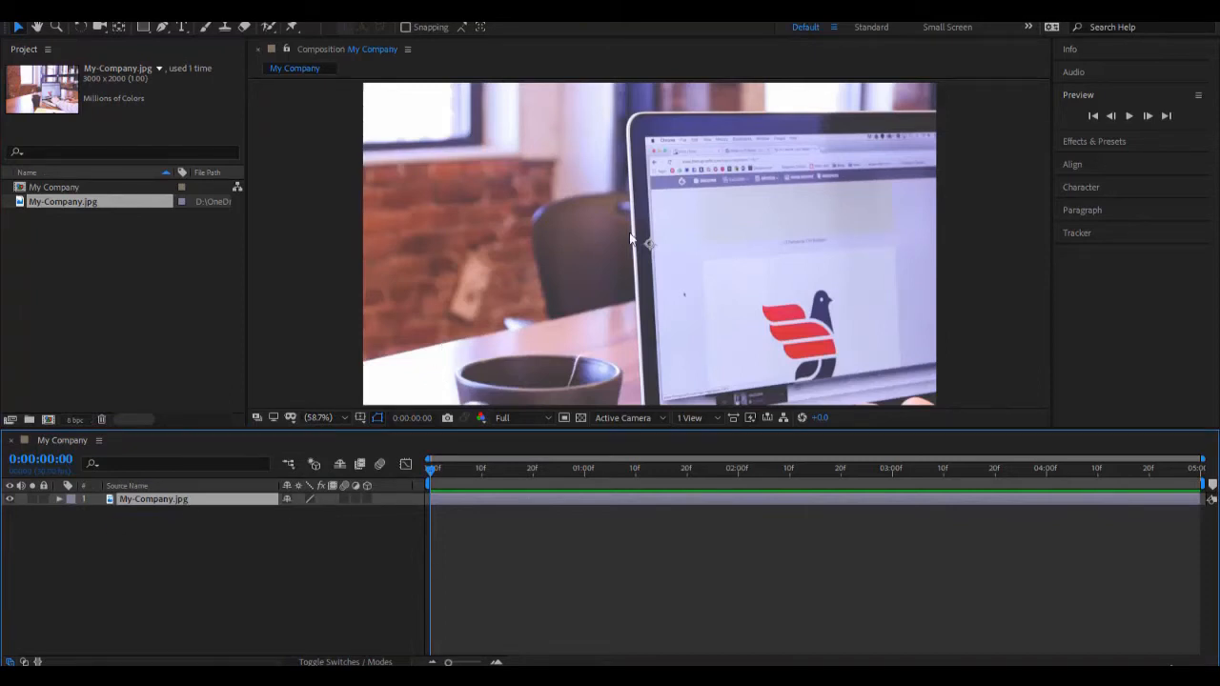
Step: Try shrinking the oversized image layer freehand to just outside the composition frame, and undo the scaling
{"action": "scroll", "coordinate": [629, 239], "scroll_direction": "down", "scroll_amount": 3}
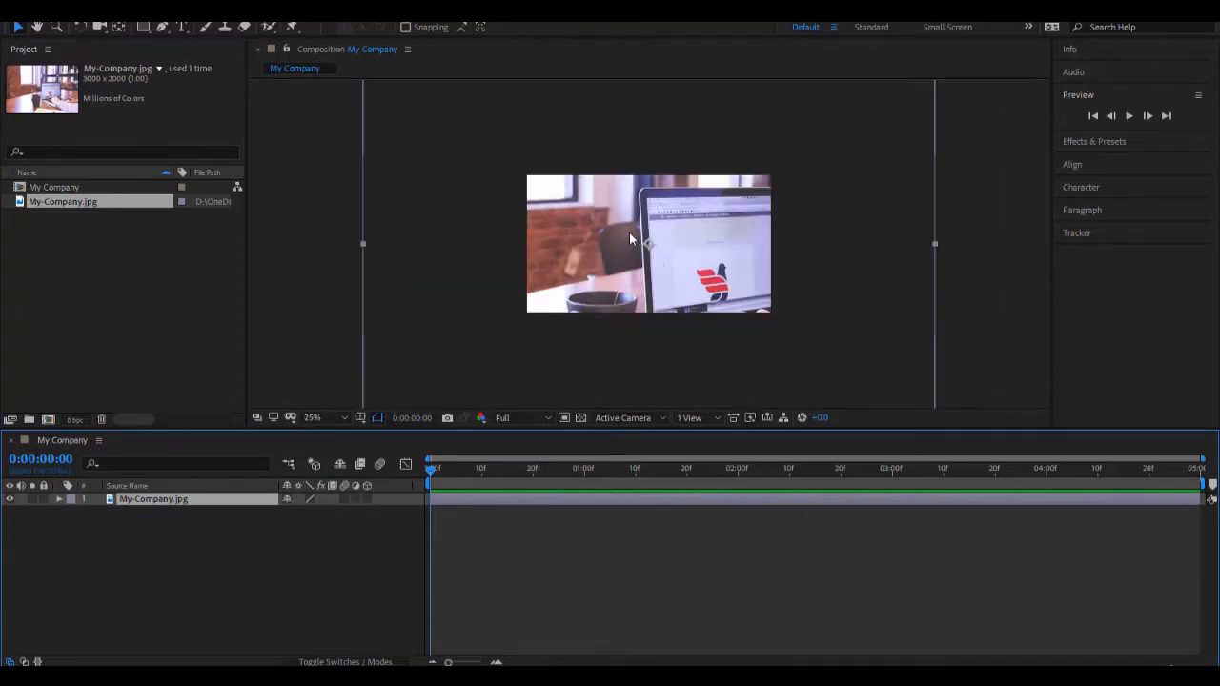
{"action": "scroll", "coordinate": [629, 238], "scroll_direction": "down", "scroll_amount": 2}
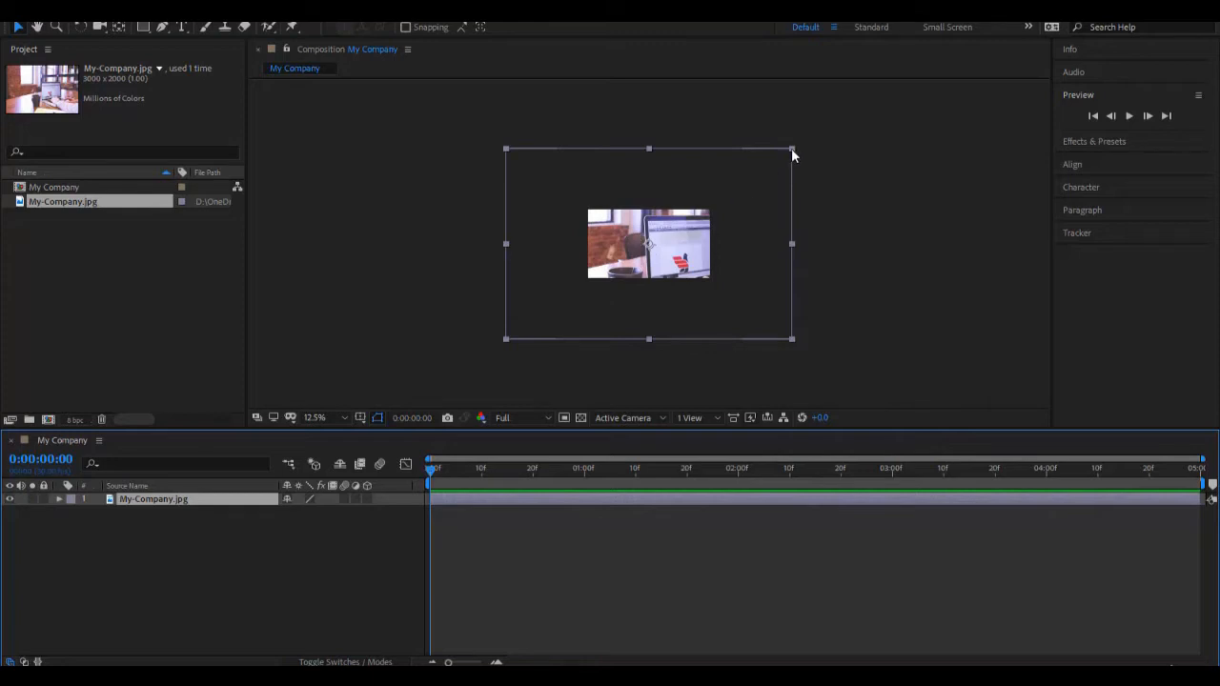
{"action": "left_click_drag", "start_coordinate": [792, 148], "coordinate": [723, 198]}
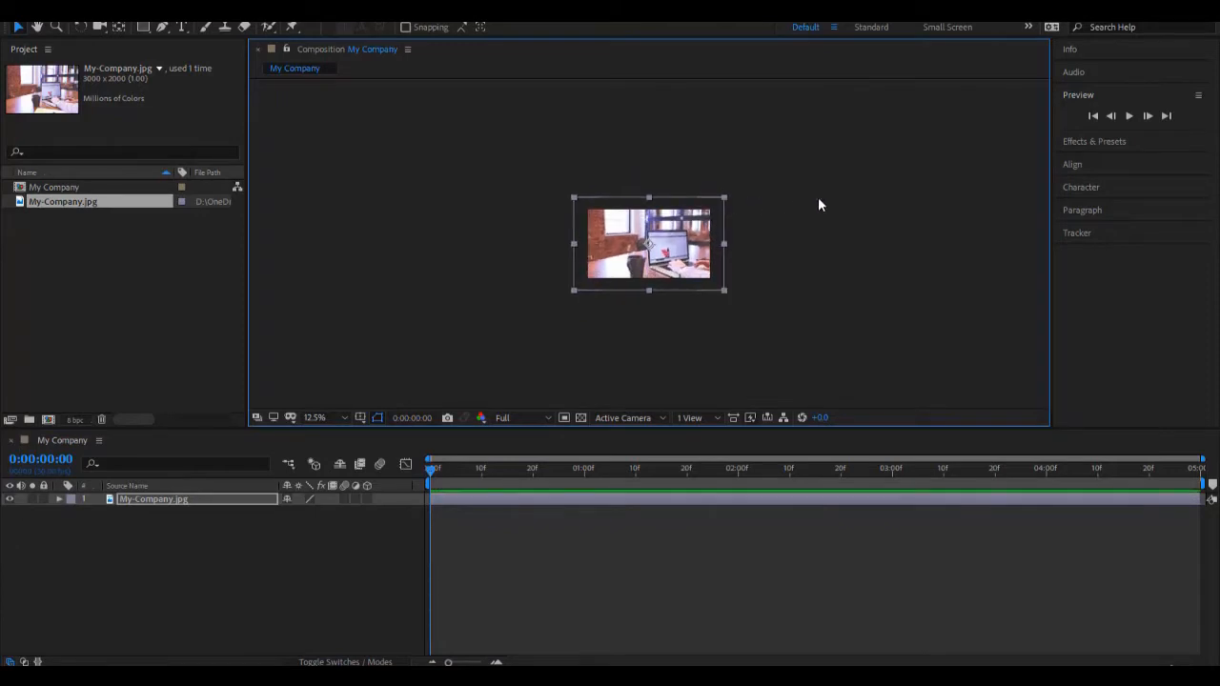
{"action": "key", "text": "ctrl+z"}
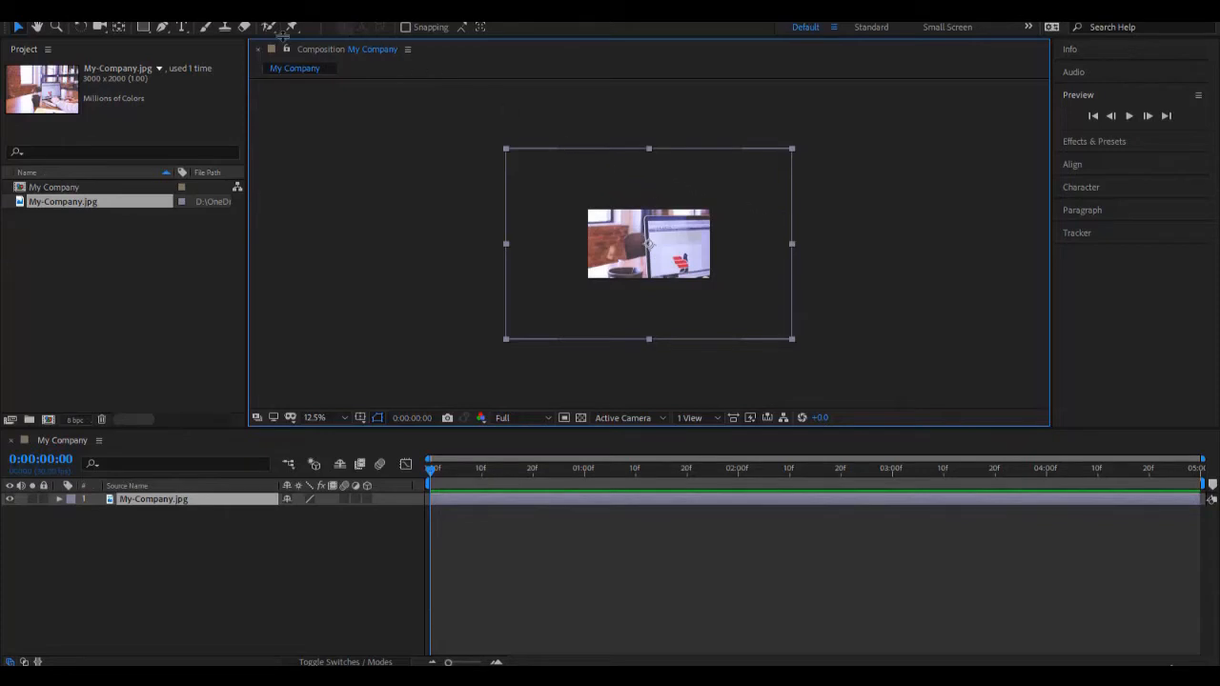
Step: Fit the My-Company.jpg layer to the composition width and lock the layer
{"action": "right_click", "coordinate": [174, 503]}
{"action": "mouse_move", "coordinate": [282, 167]}
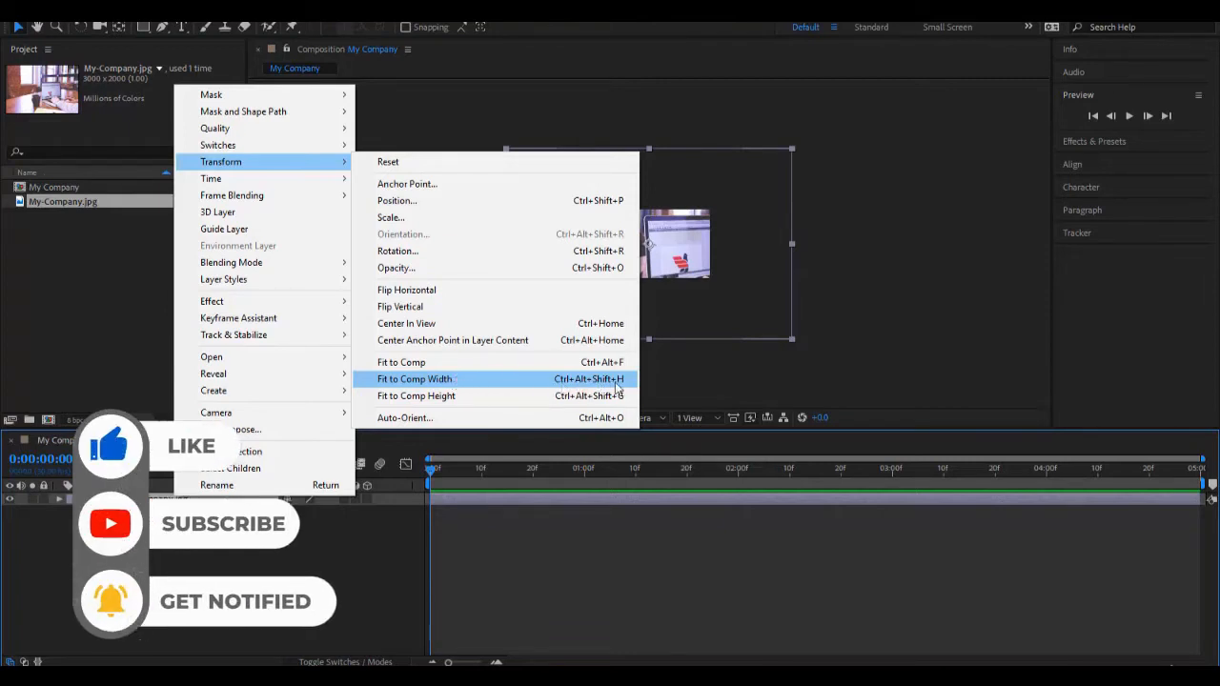
{"action": "left_click", "coordinate": [463, 379]}
{"action": "left_click", "coordinate": [316, 418]}
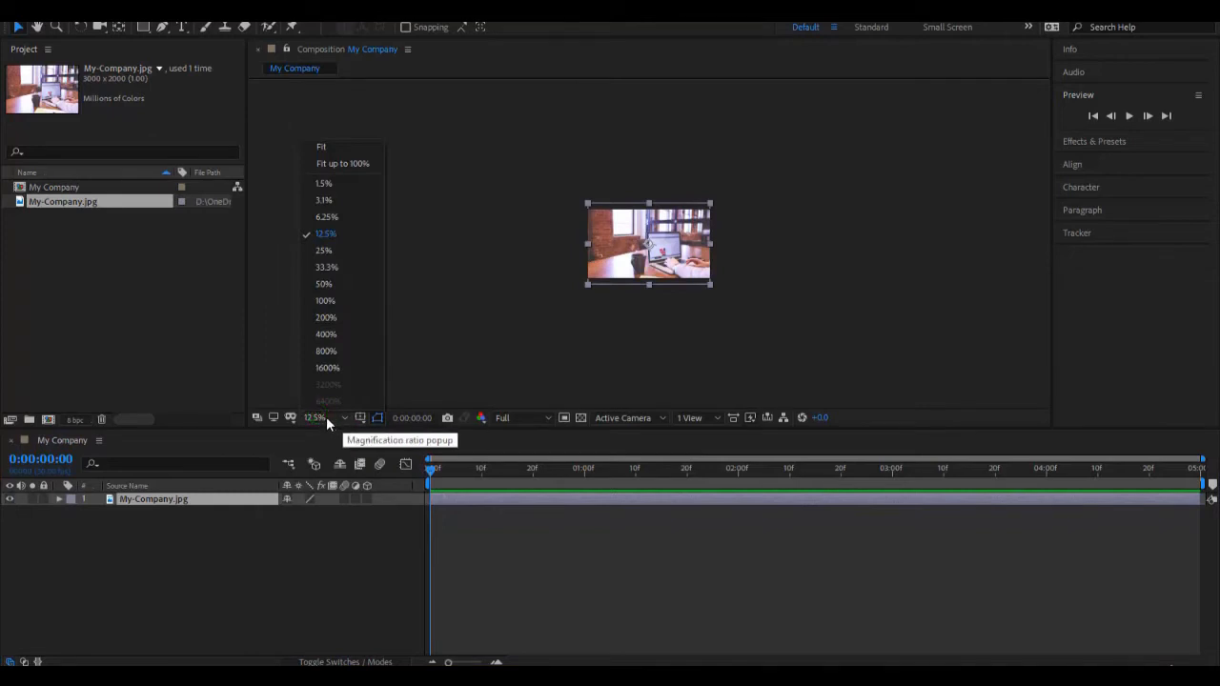
{"action": "left_click", "coordinate": [348, 163]}
{"action": "left_click", "coordinate": [488, 426]}
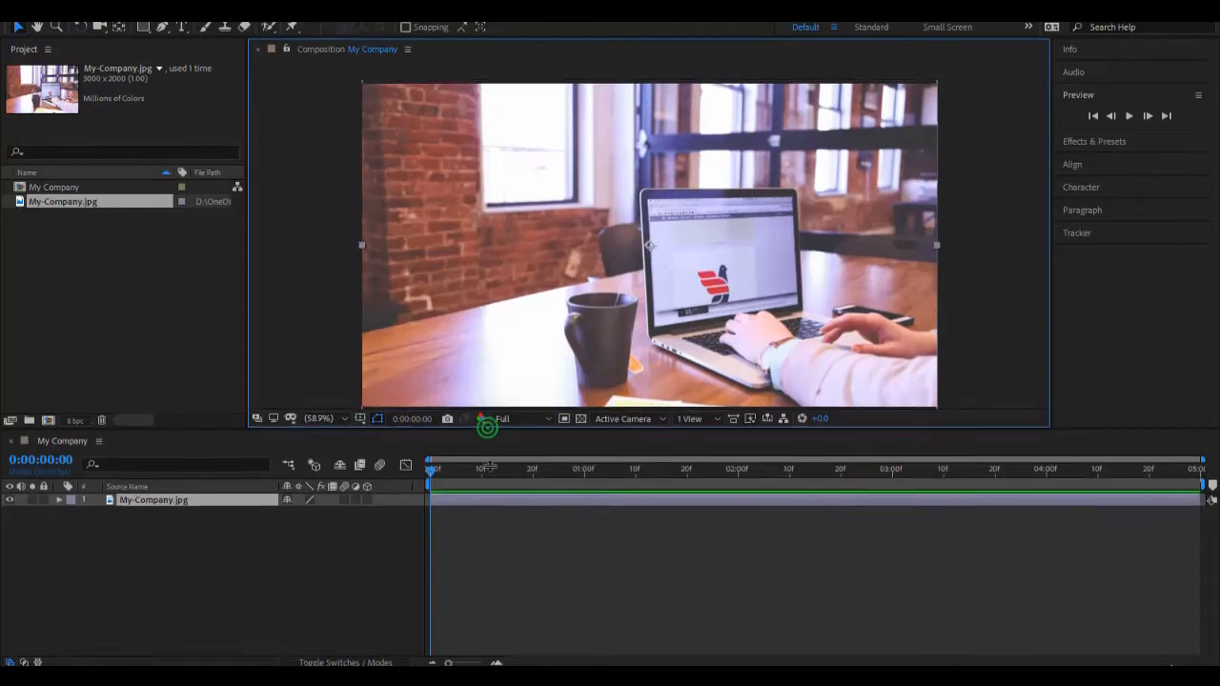
{"action": "left_click_drag", "start_coordinate": [489, 467], "coordinate": [490, 475]}
{"action": "left_click_drag", "start_coordinate": [460, 373], "coordinate": [528, 308]}
{"action": "key", "text": "ctrl+alt+f"}
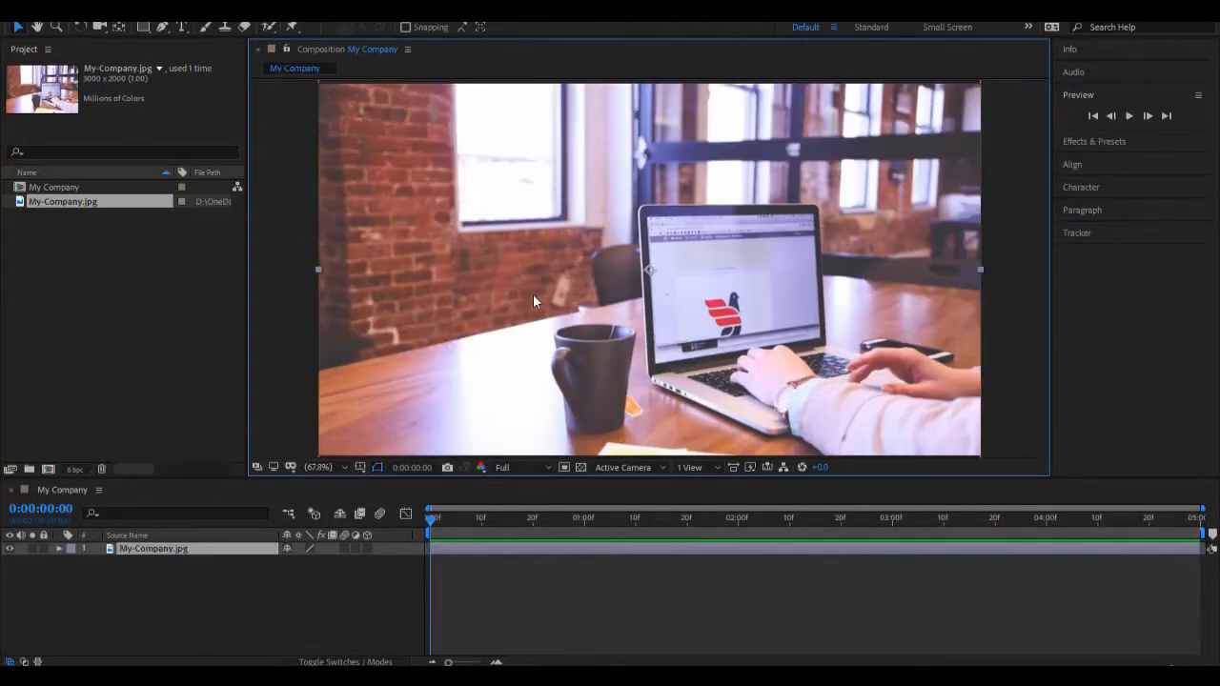
{"action": "left_click", "coordinate": [44, 548]}
{"action": "left_click", "coordinate": [202, 604]}
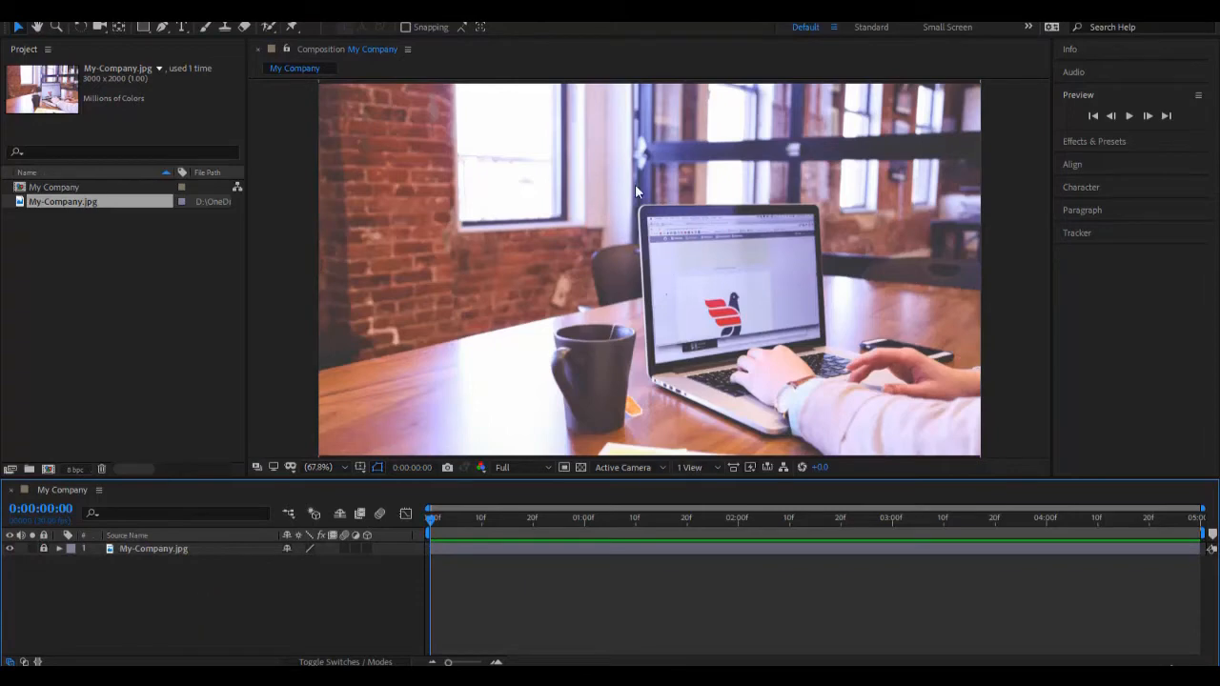
Step: Add a white Arial Regular 60 px text layer reading "Graphics Design" over the upper part of the image
{"action": "left_click", "coordinate": [182, 27]}
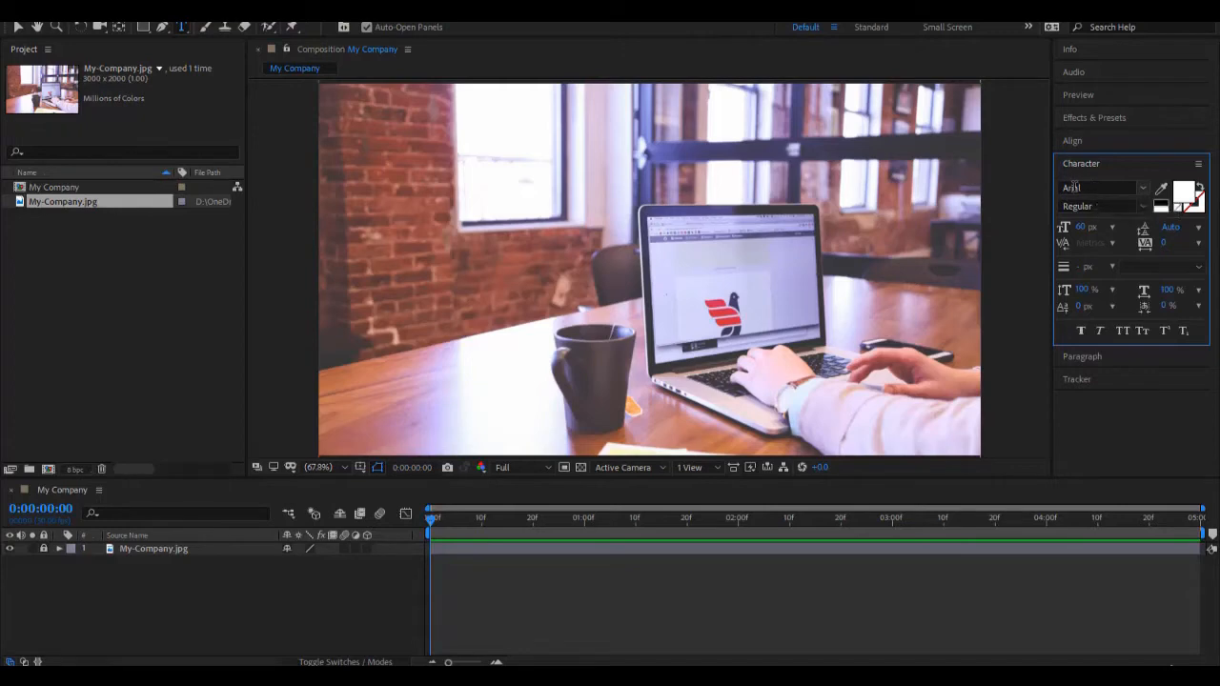
{"action": "left_click", "coordinate": [425, 175]}
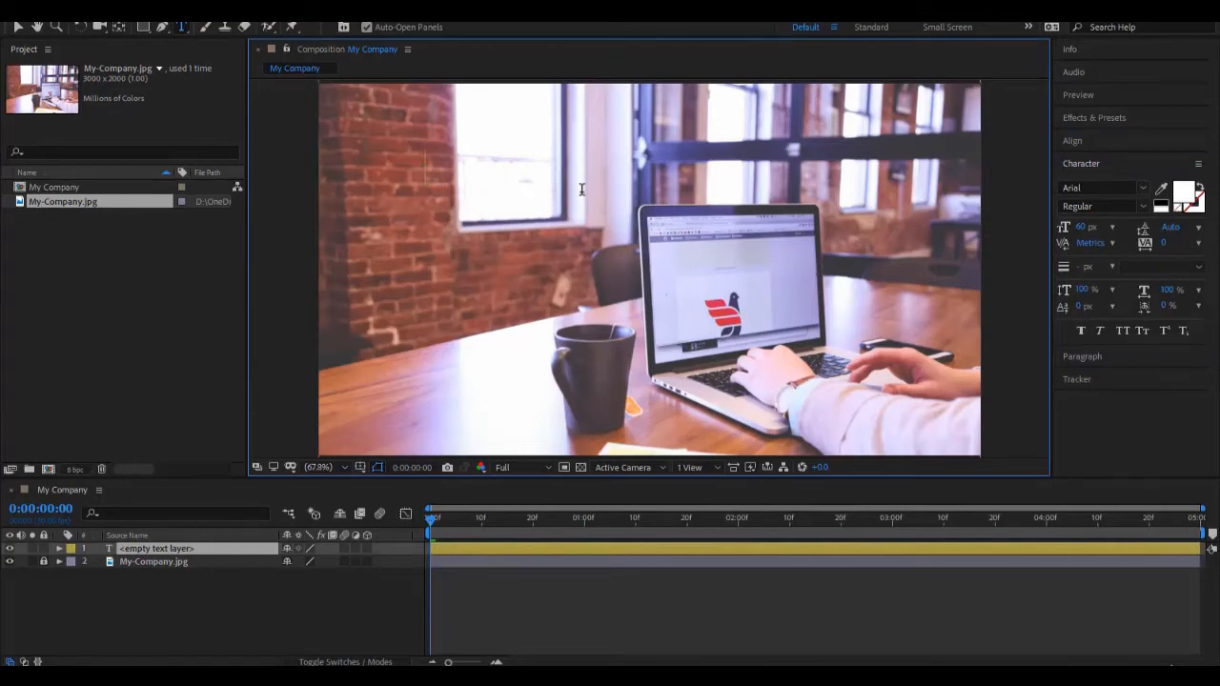
{"action": "type", "text": "Graphics Design"}
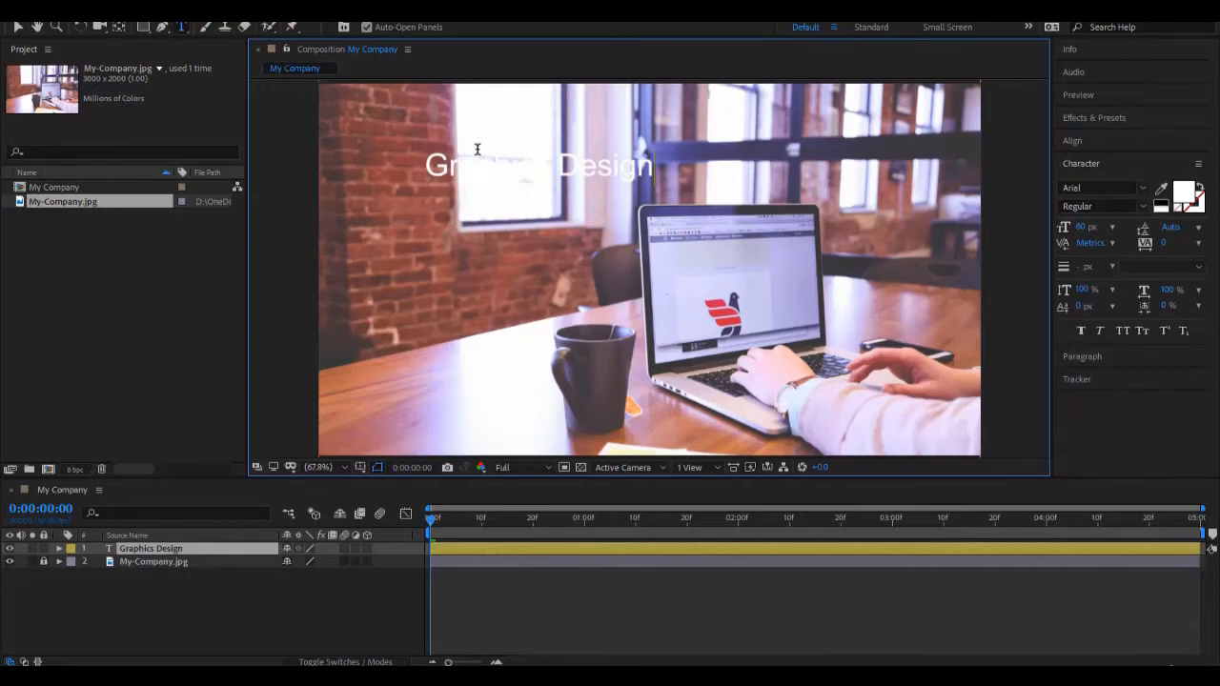
{"action": "key", "text": "Escape"}
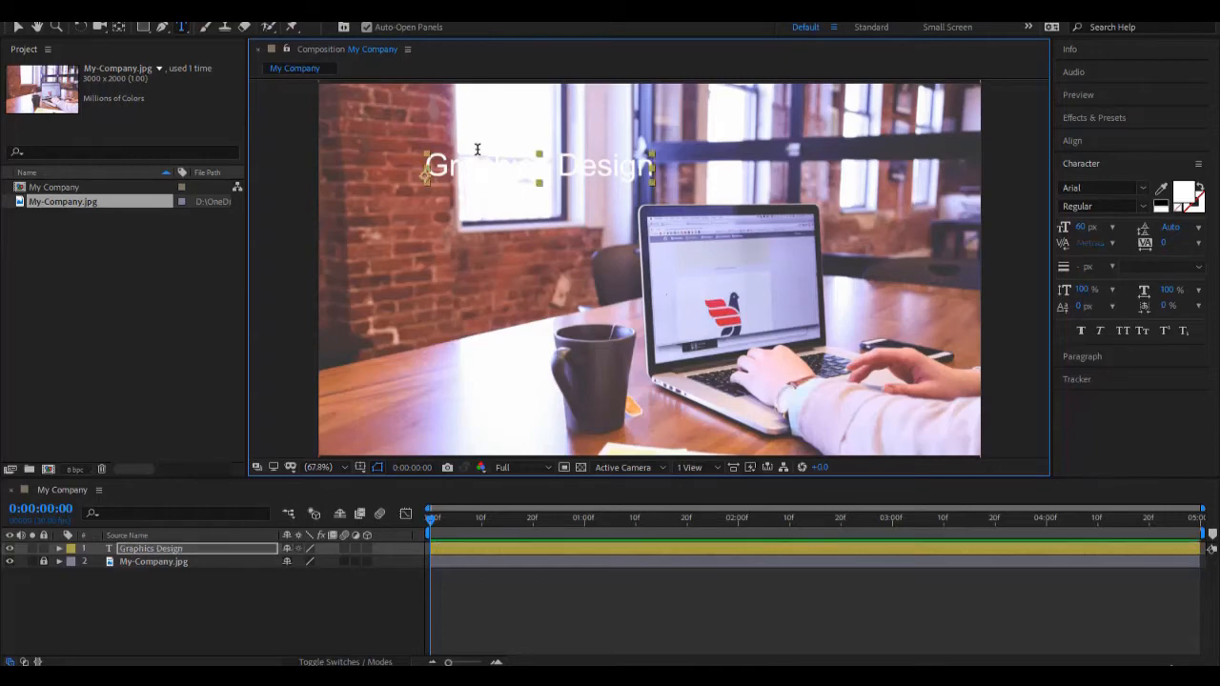
Step: Add a separate text layer reading "Motion Graphics" below the Graphics Design text
{"action": "left_click", "coordinate": [436, 246]}
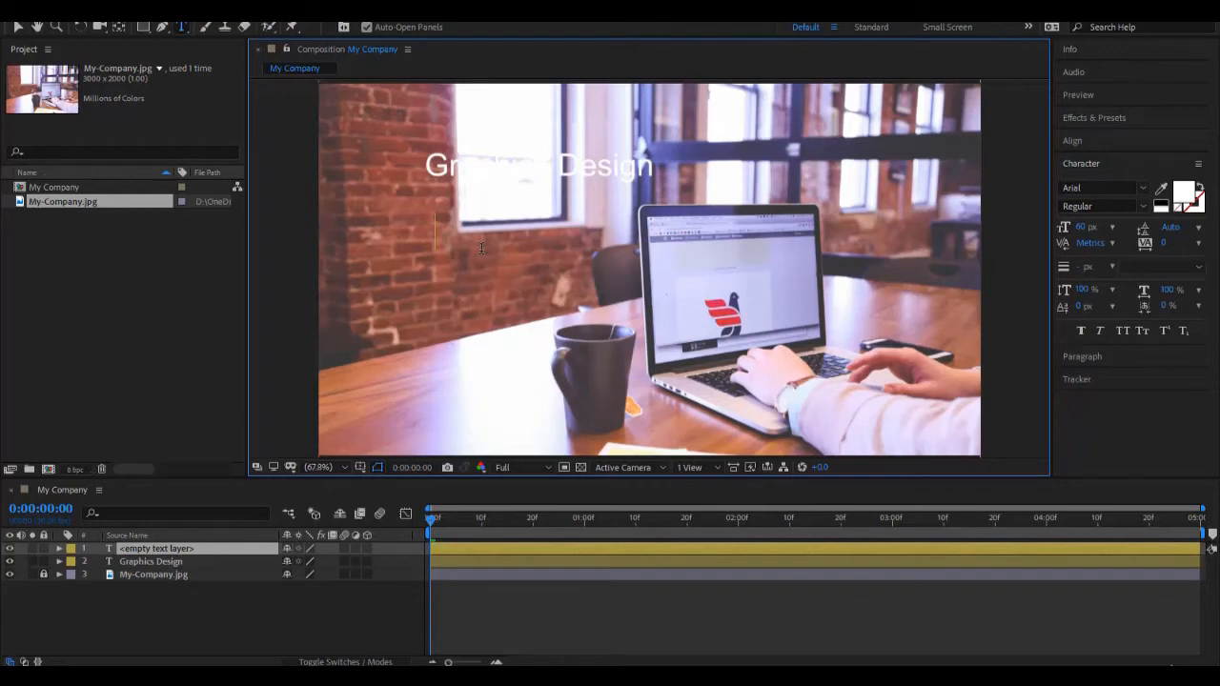
{"action": "type", "text": "Motion Graphics"}
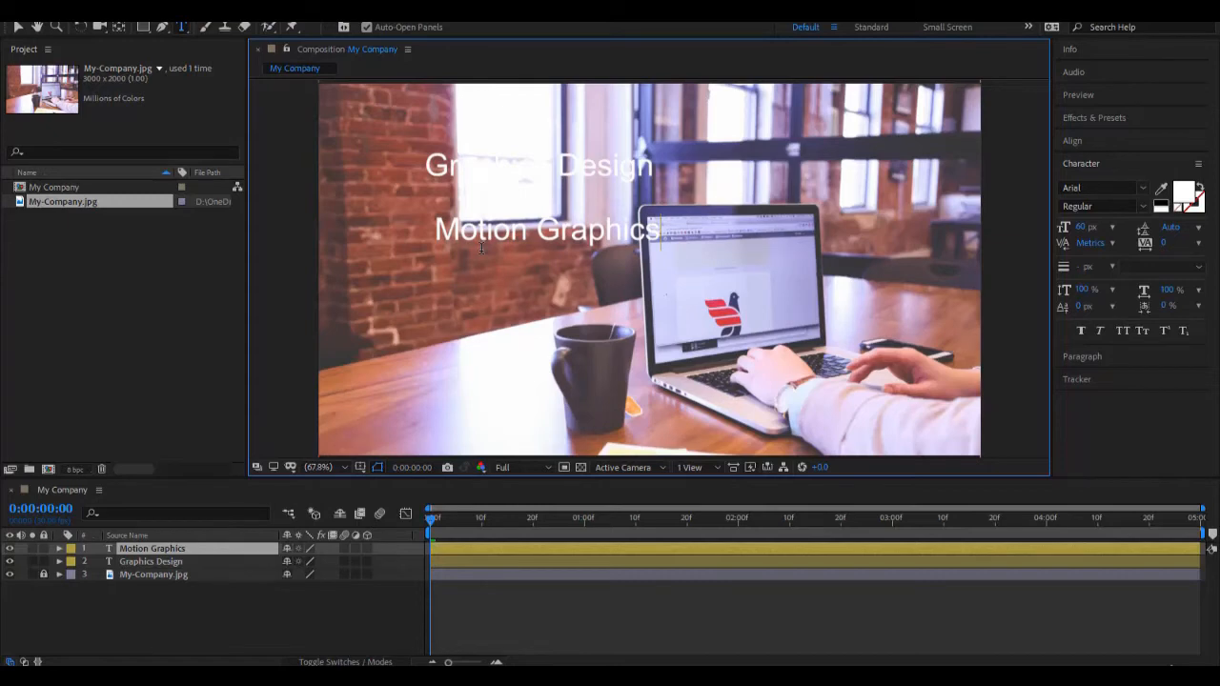
{"action": "key", "text": "KP_Enter"}
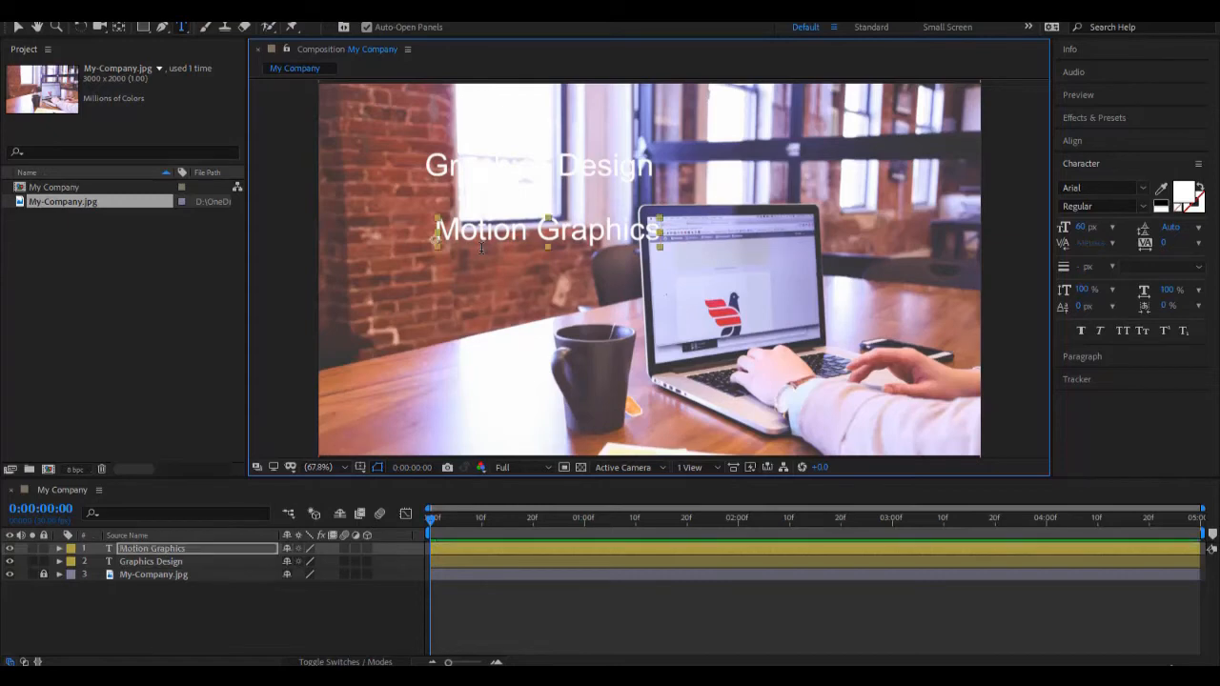
Step: Add a third text layer reading "Web Design" below the Motion Graphics text
{"action": "left_click", "coordinate": [437, 288]}
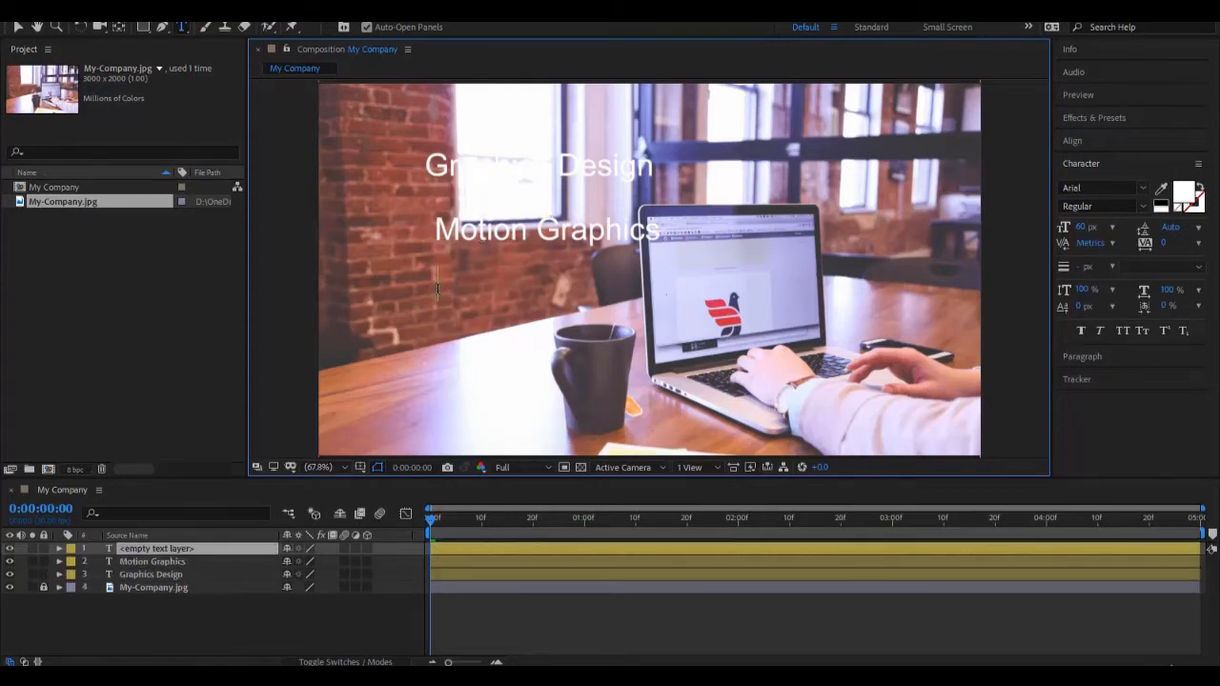
{"action": "type", "text": "Web Design"}
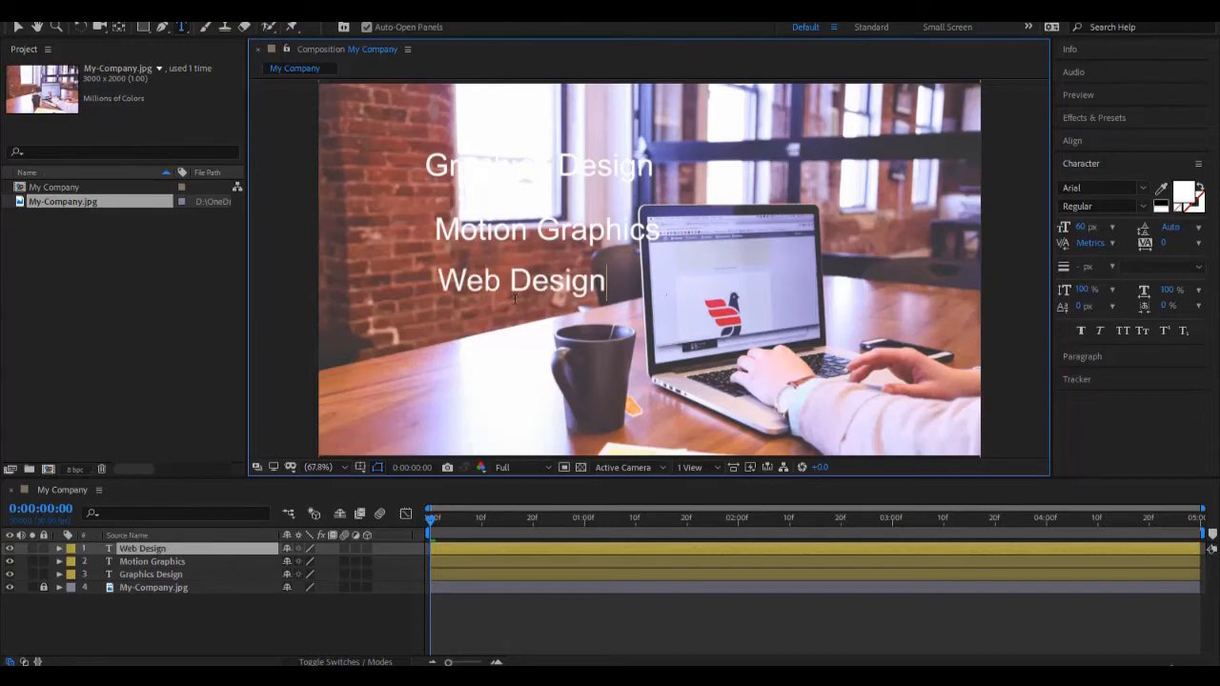
{"action": "left_click", "coordinate": [18, 27]}
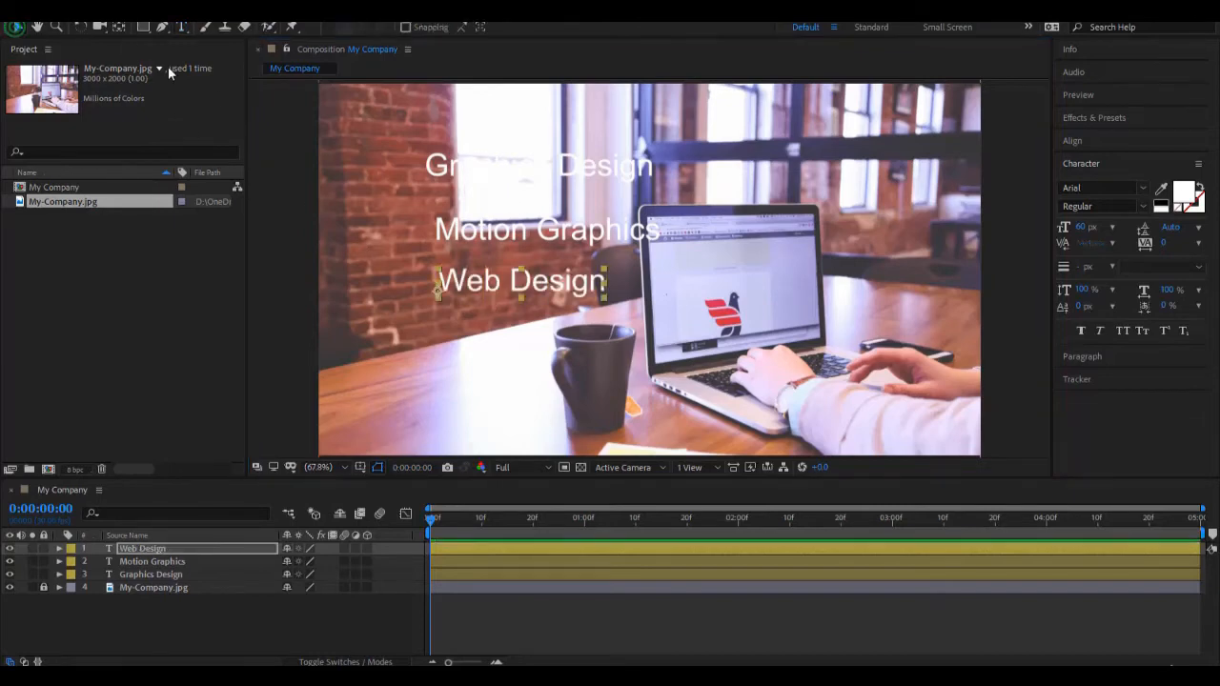
Step: Move the three text lines left over the brick wall into a closer, roughly left-aligned stack
{"action": "left_click_drag", "start_coordinate": [440, 176], "coordinate": [356, 222]}
{"action": "left_click_drag", "start_coordinate": [456, 232], "coordinate": [385, 246]}
{"action": "left_click_drag", "start_coordinate": [466, 284], "coordinate": [398, 293]}
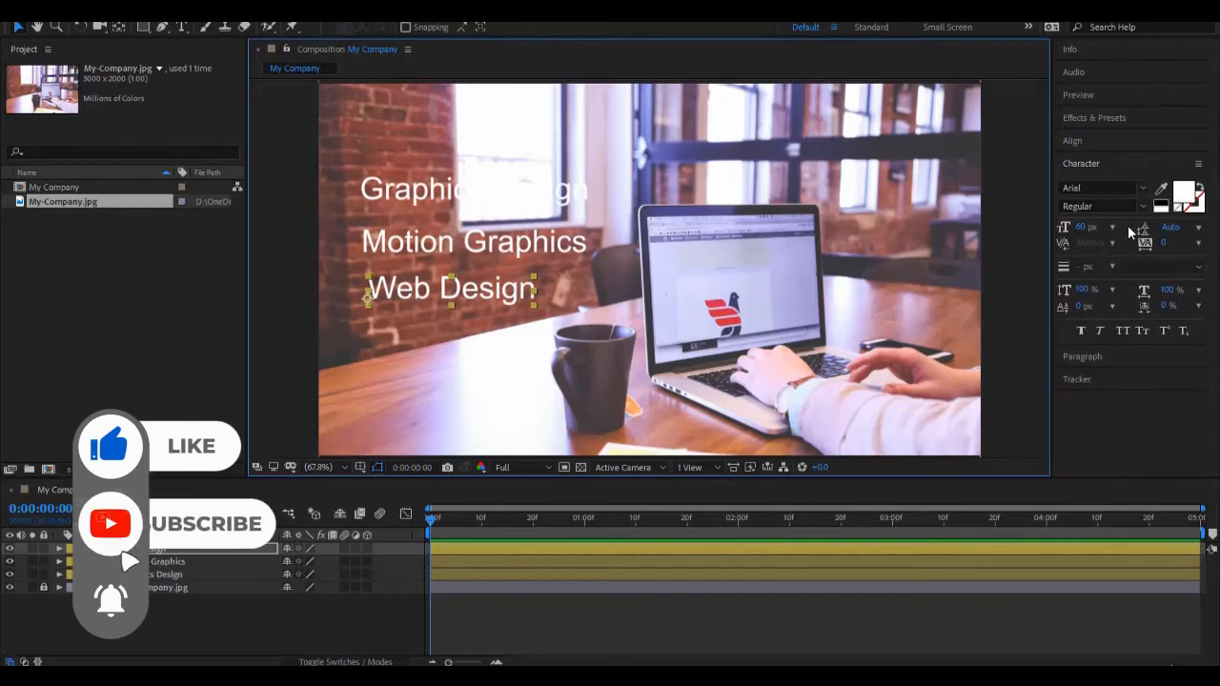
Step: Open the alignment options and select the Graphics Design, Motion Graphics and Web Design text layers together
{"action": "left_click", "coordinate": [1095, 140]}
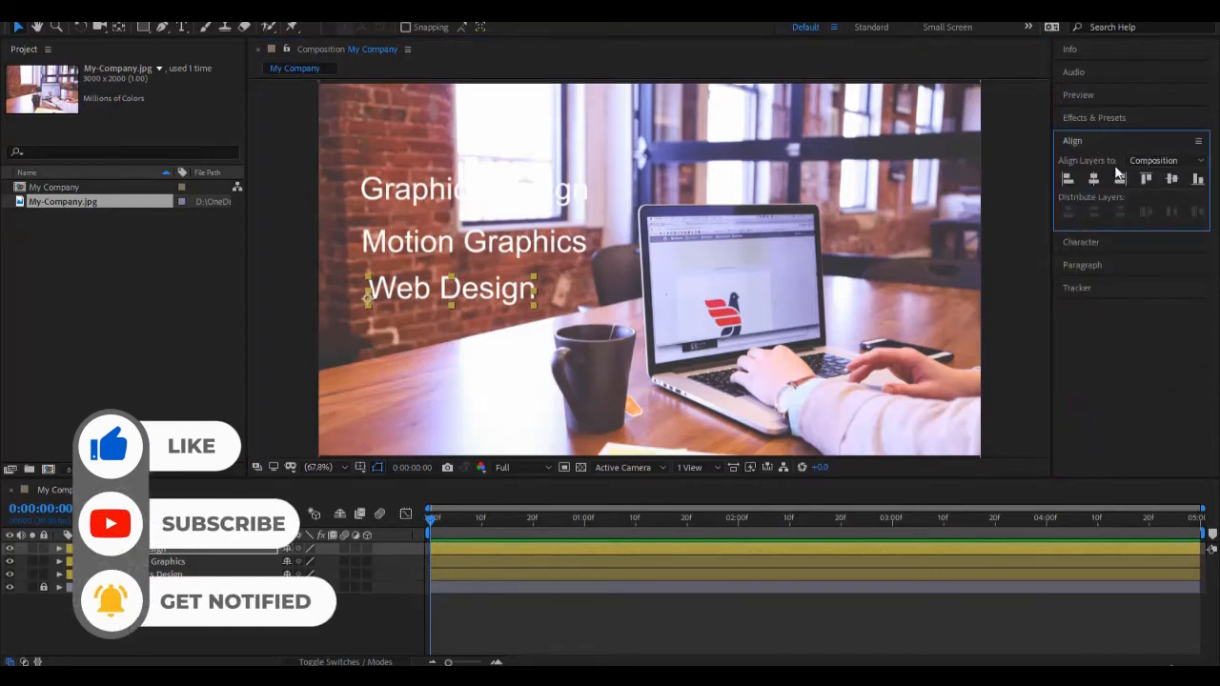
{"action": "left_click", "coordinate": [535, 243]}
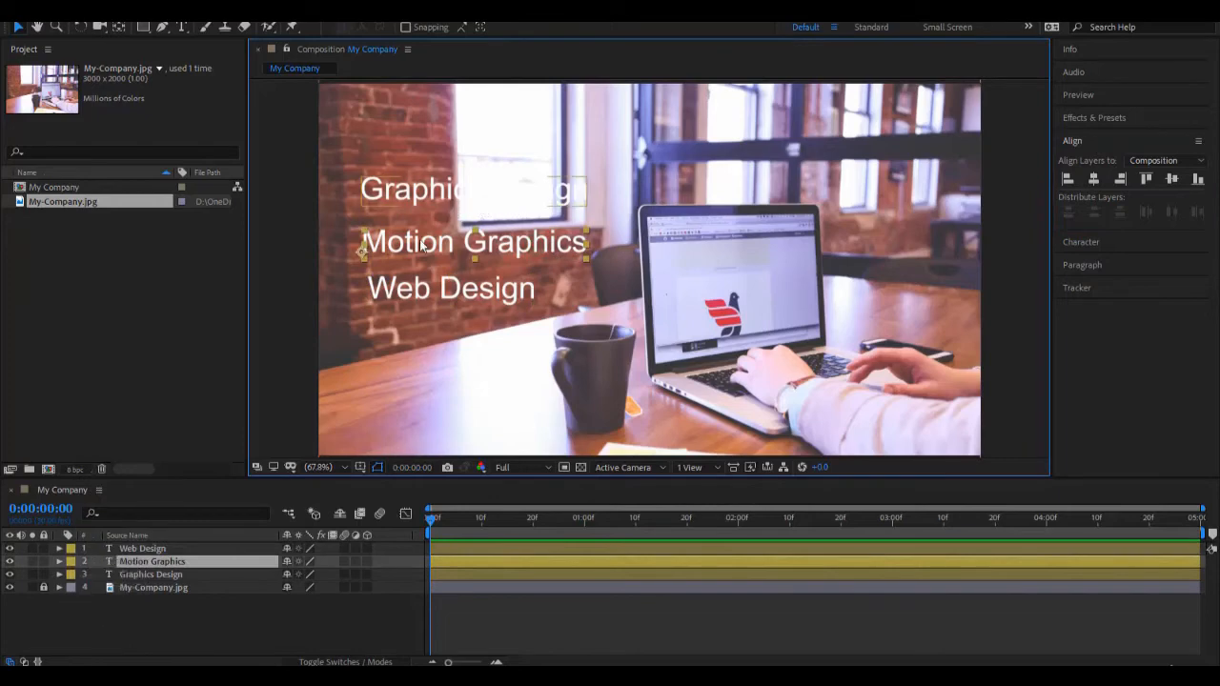
{"action": "left_click", "coordinate": [300, 335]}
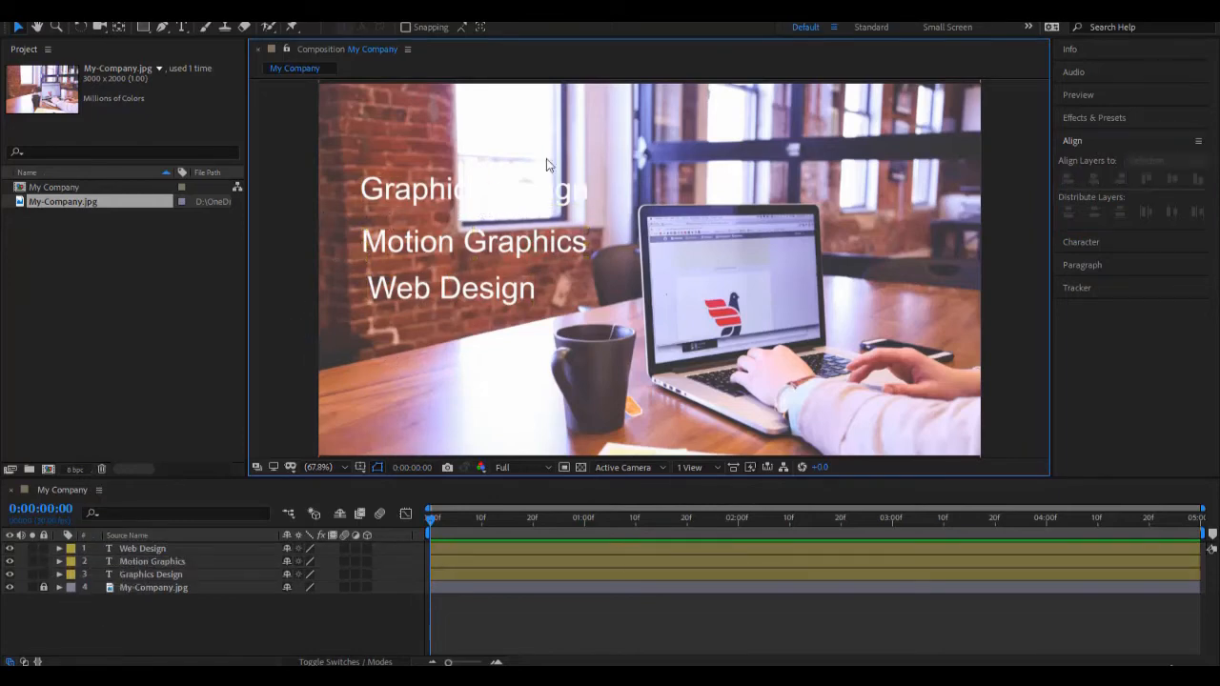
{"action": "left_click", "coordinate": [427, 191]}
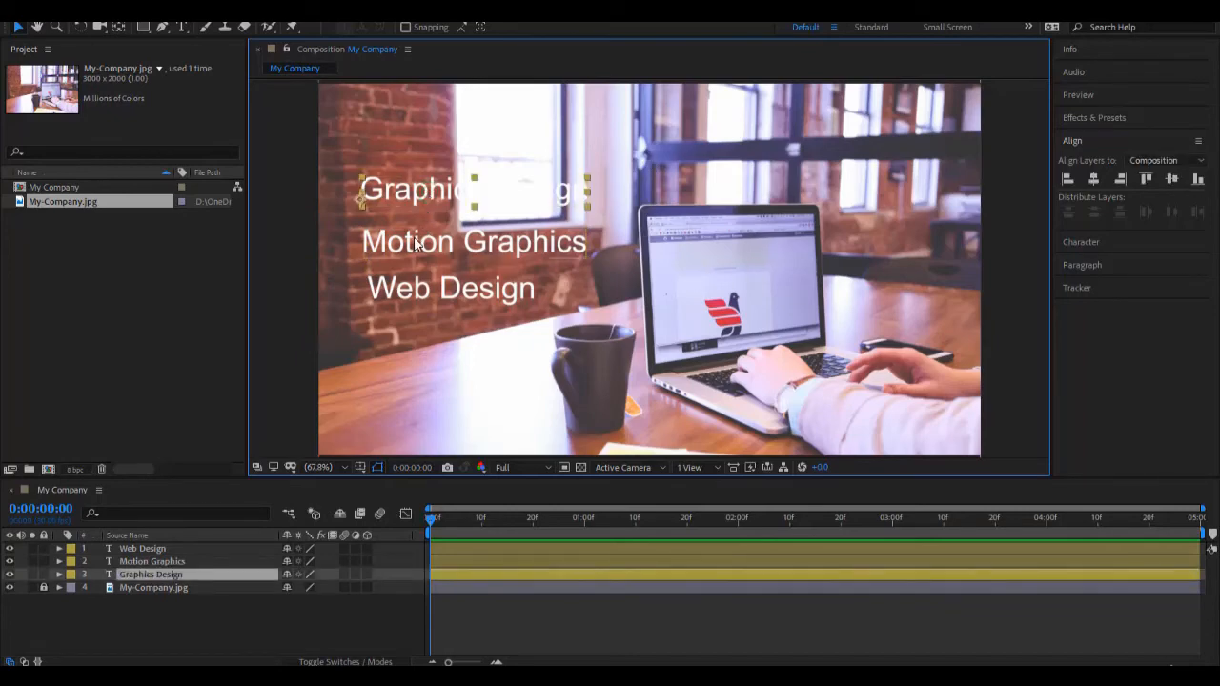
{"action": "left_click", "coordinate": [423, 239], "text": "shift"}
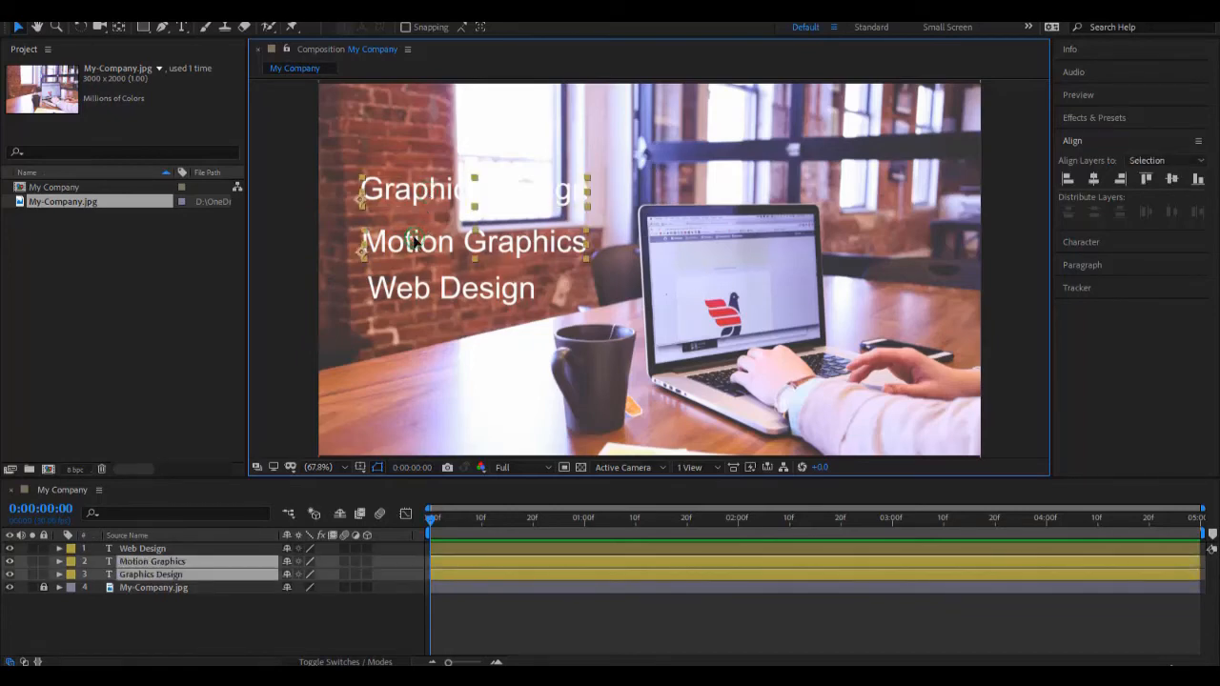
{"action": "left_click", "coordinate": [414, 300], "text": "shift"}
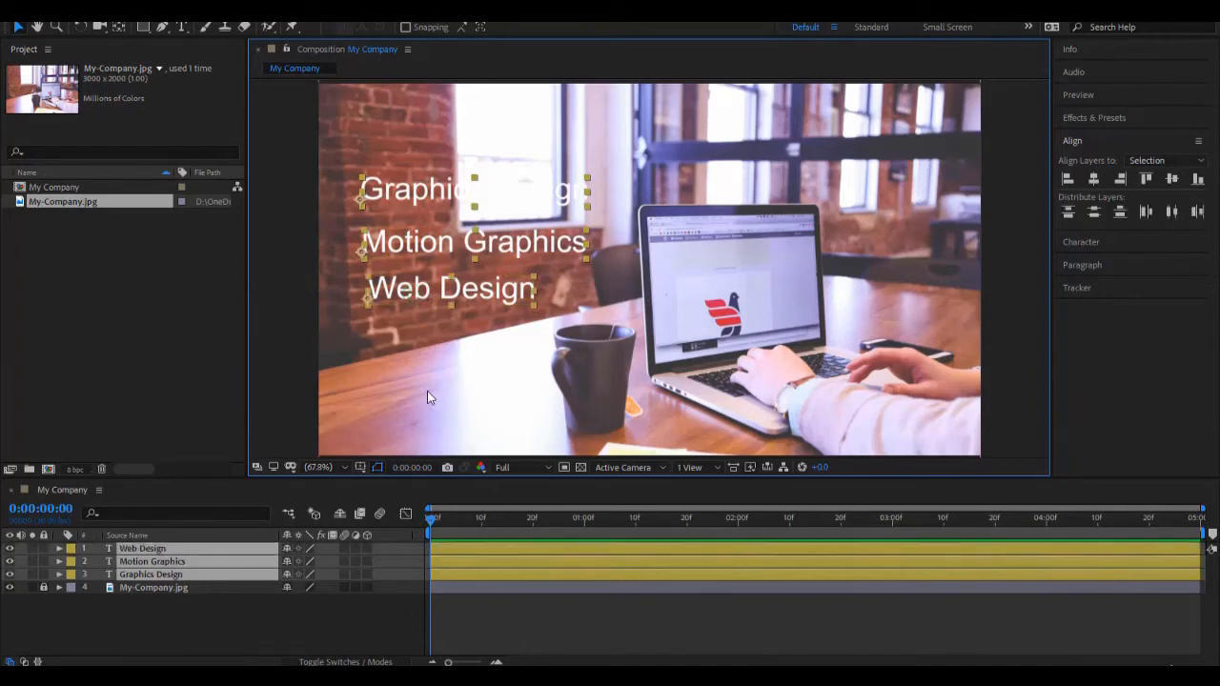
{"action": "left_click", "coordinate": [272, 642]}
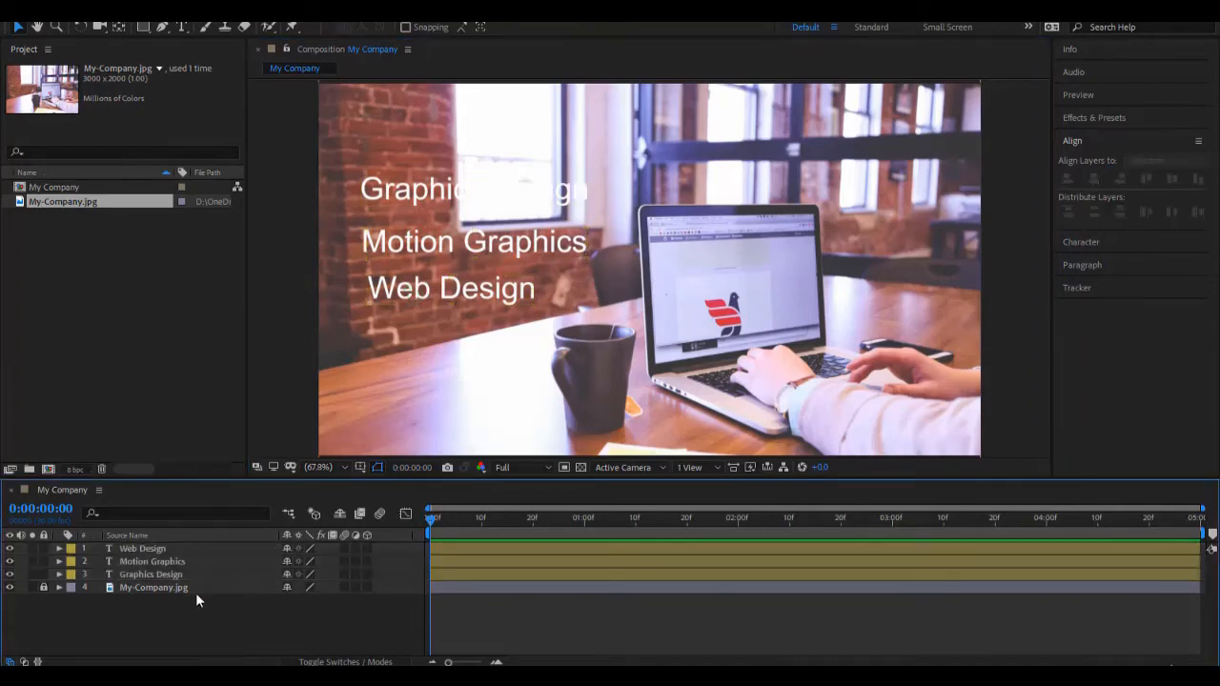
{"action": "left_click", "coordinate": [164, 573]}
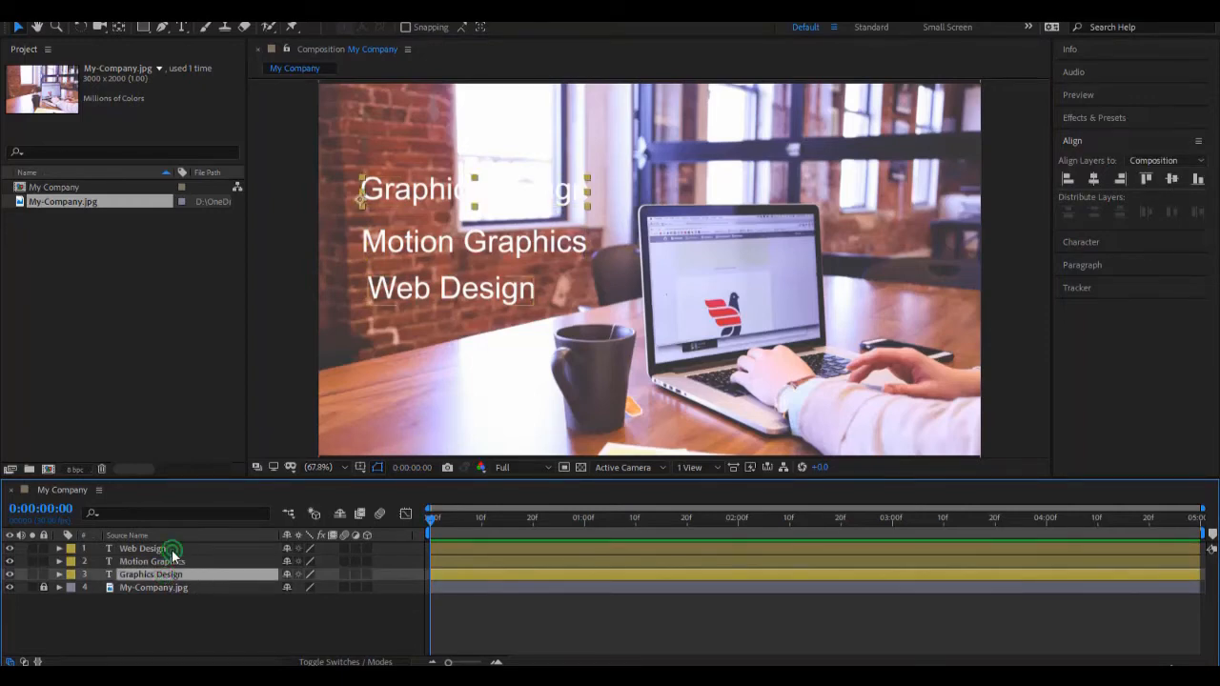
{"action": "left_click", "coordinate": [172, 549], "text": "shift"}
{"action": "left_click", "coordinate": [181, 602]}
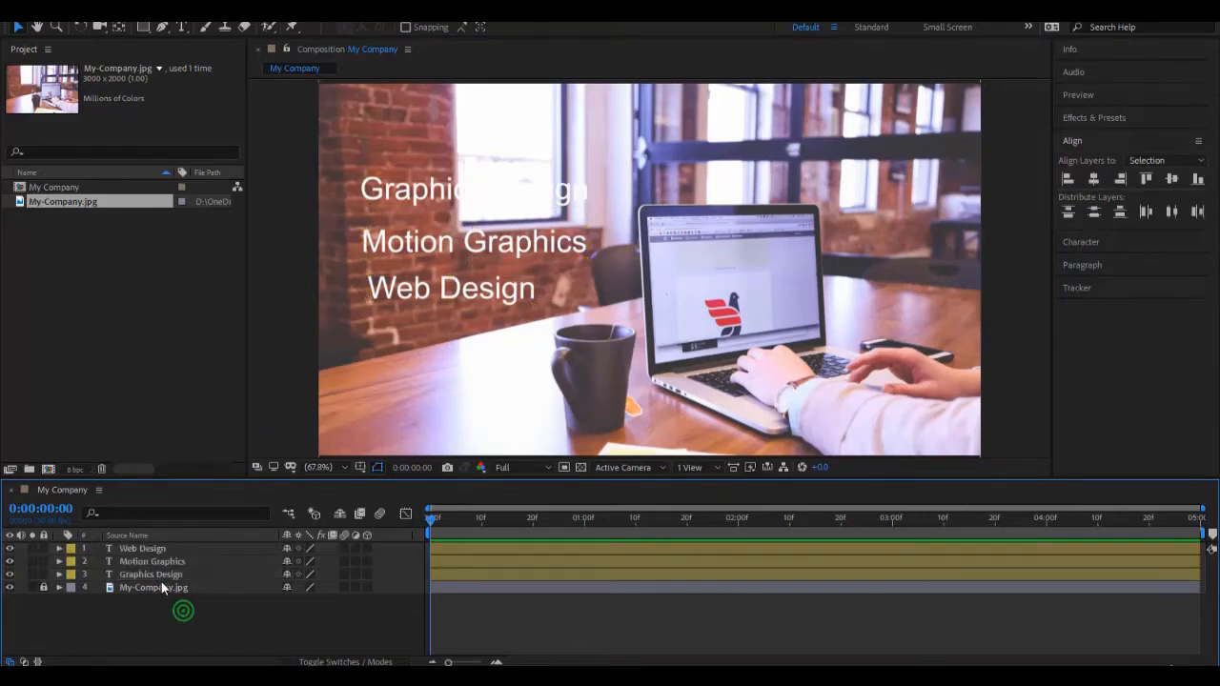
{"action": "left_click", "coordinate": [163, 576]}
{"action": "left_click", "coordinate": [174, 563], "text": "shift"}
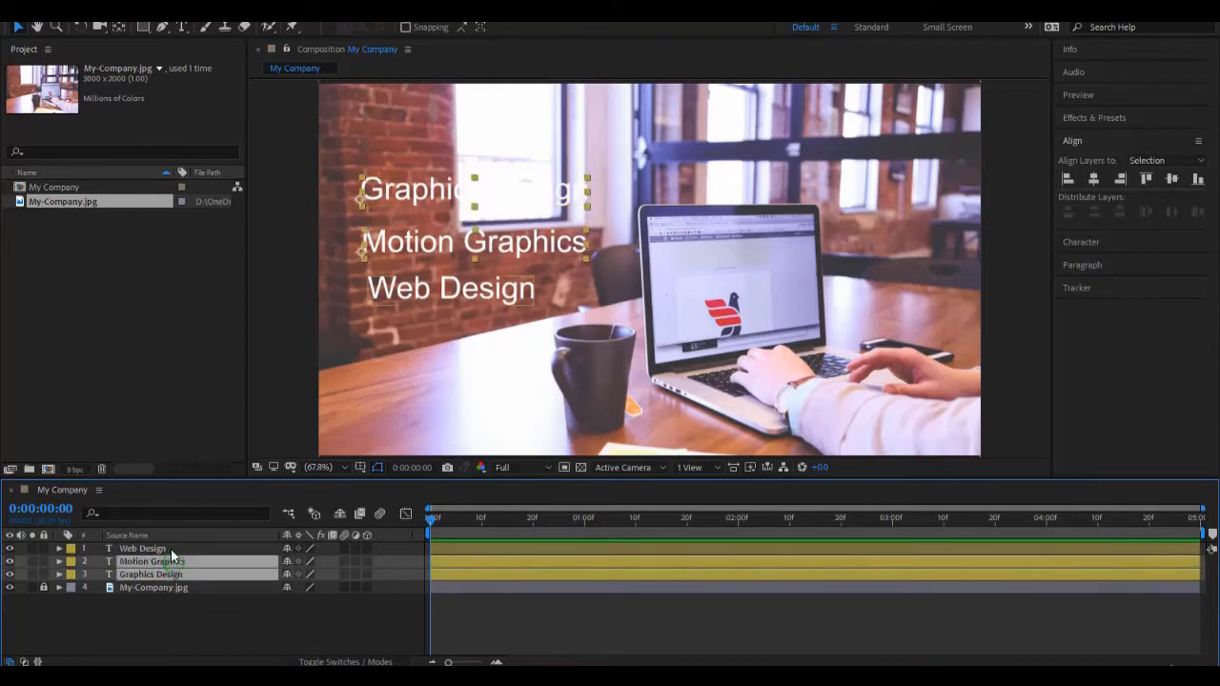
{"action": "left_click", "coordinate": [170, 549], "text": "shift"}
{"action": "left_click", "coordinate": [227, 612]}
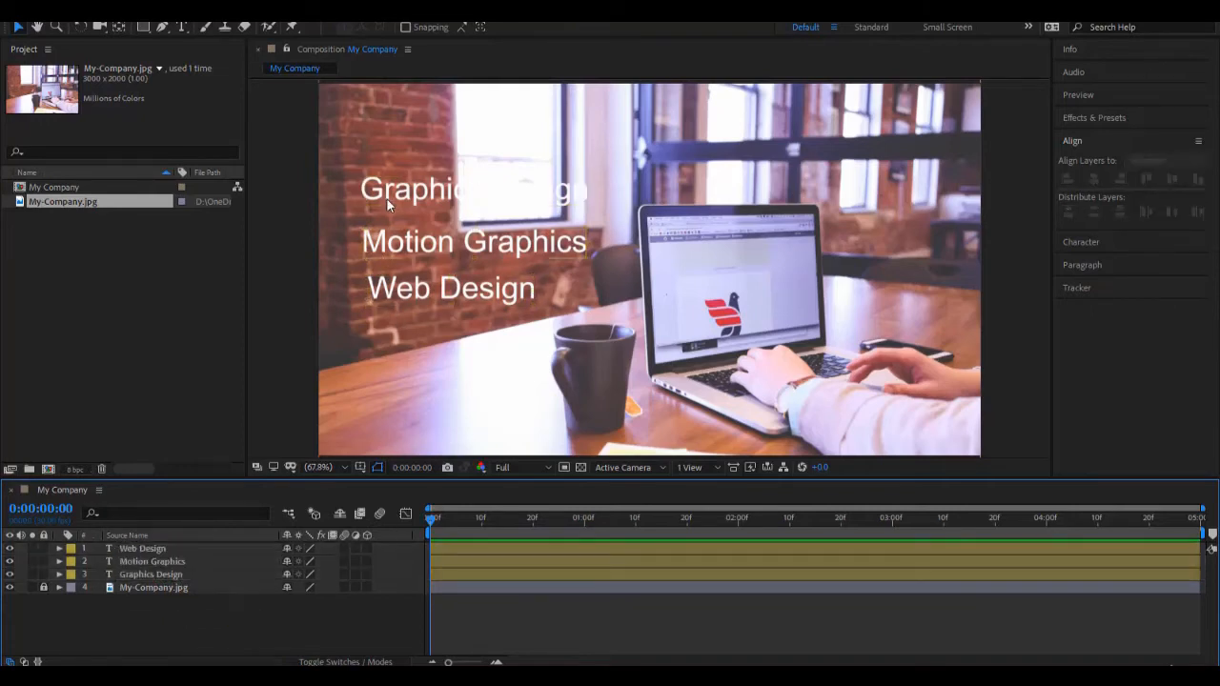
Step: Select all three text layers, align their left edges to the selection and distribute them vertically
{"action": "left_click", "coordinate": [391, 252]}
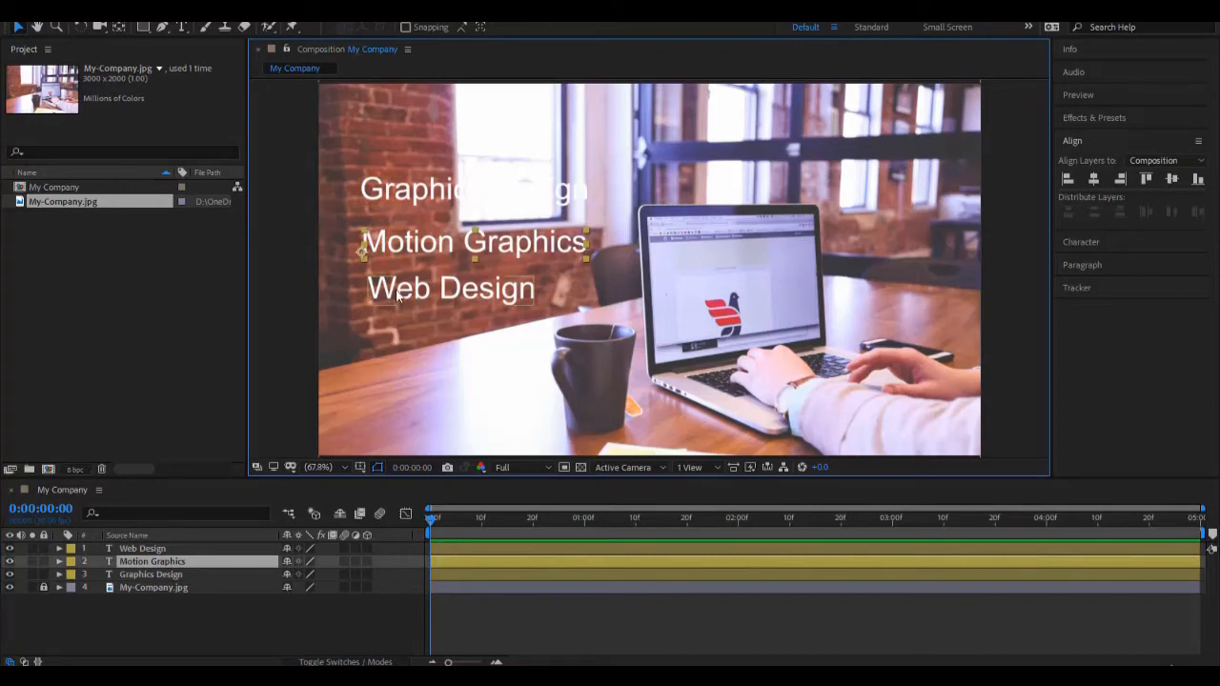
{"action": "left_click", "coordinate": [397, 291]}
{"action": "left_click", "coordinate": [402, 202]}
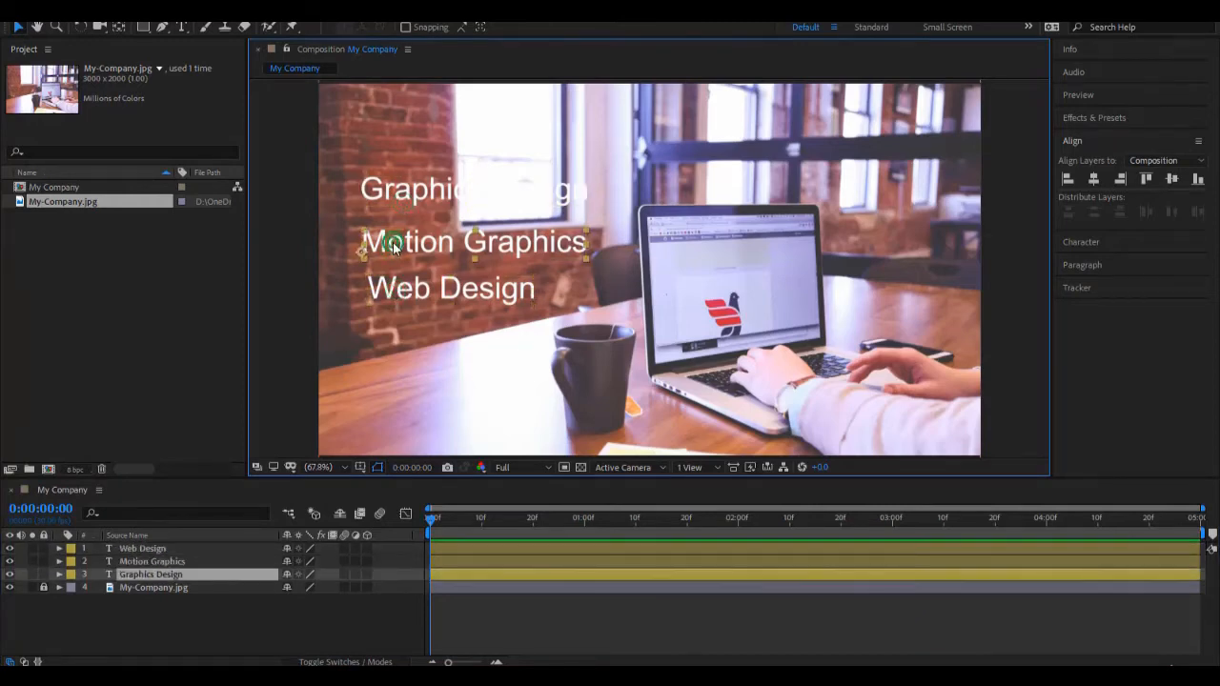
{"action": "left_click", "coordinate": [396, 246]}
{"action": "left_click", "coordinate": [386, 291], "text": "shift"}
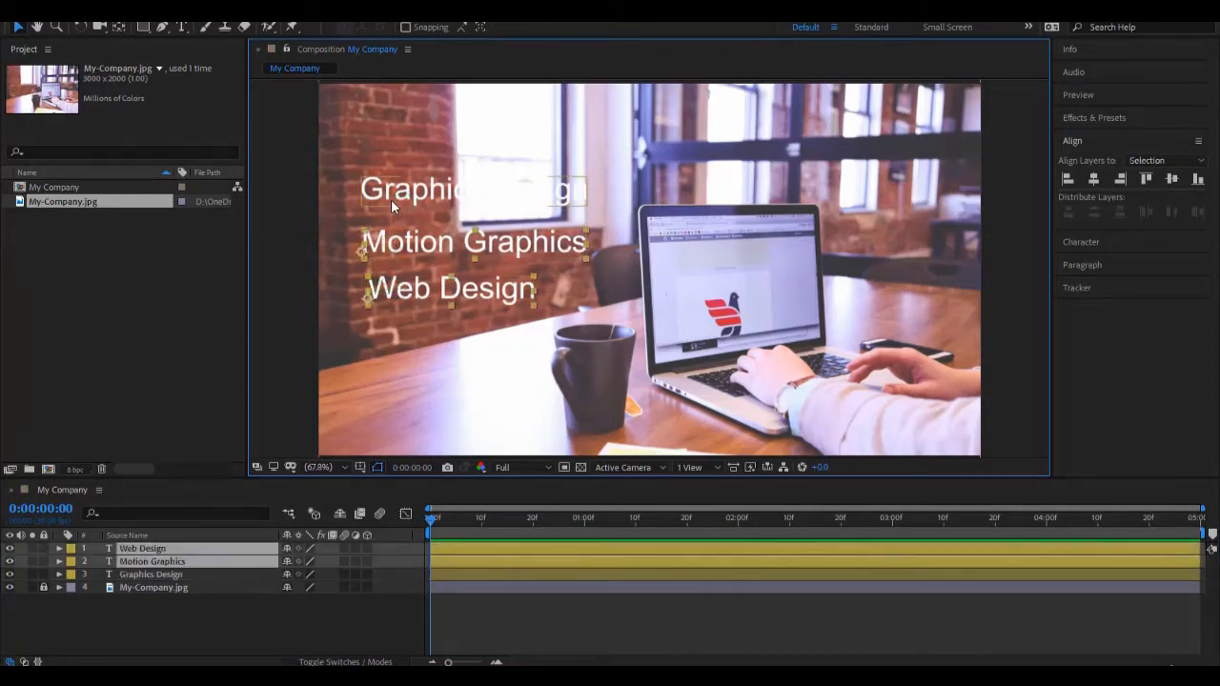
{"action": "left_click", "coordinate": [391, 199], "text": "shift"}
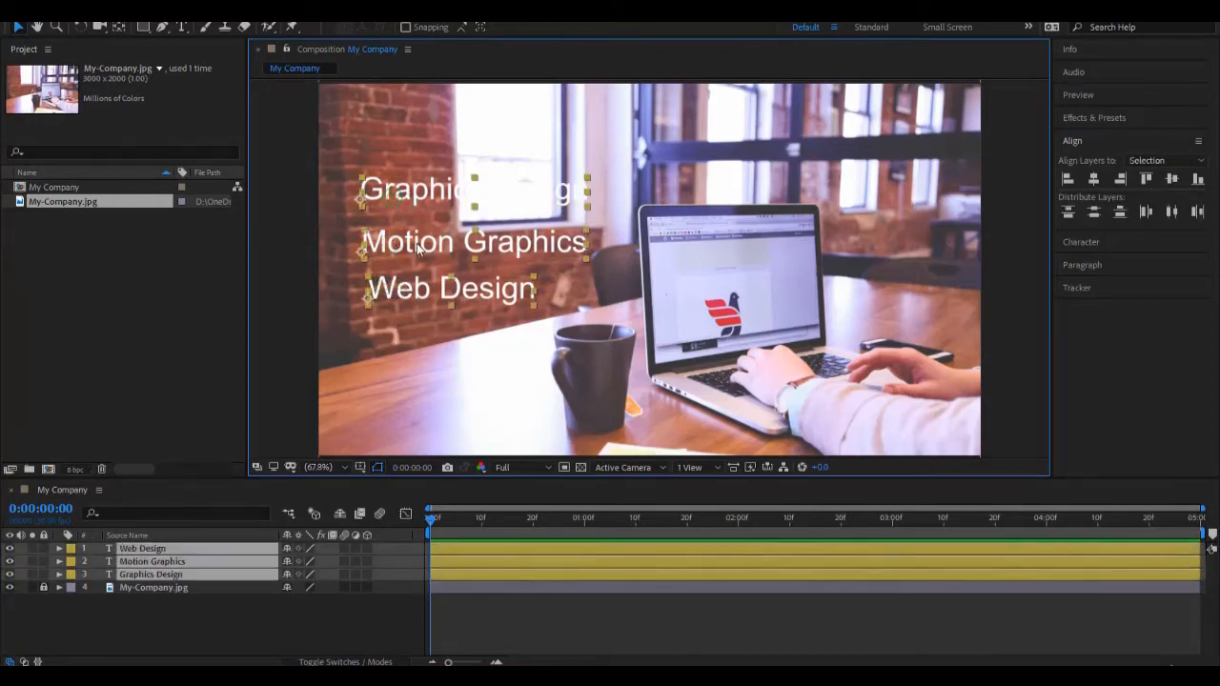
{"action": "left_click", "coordinate": [1069, 178]}
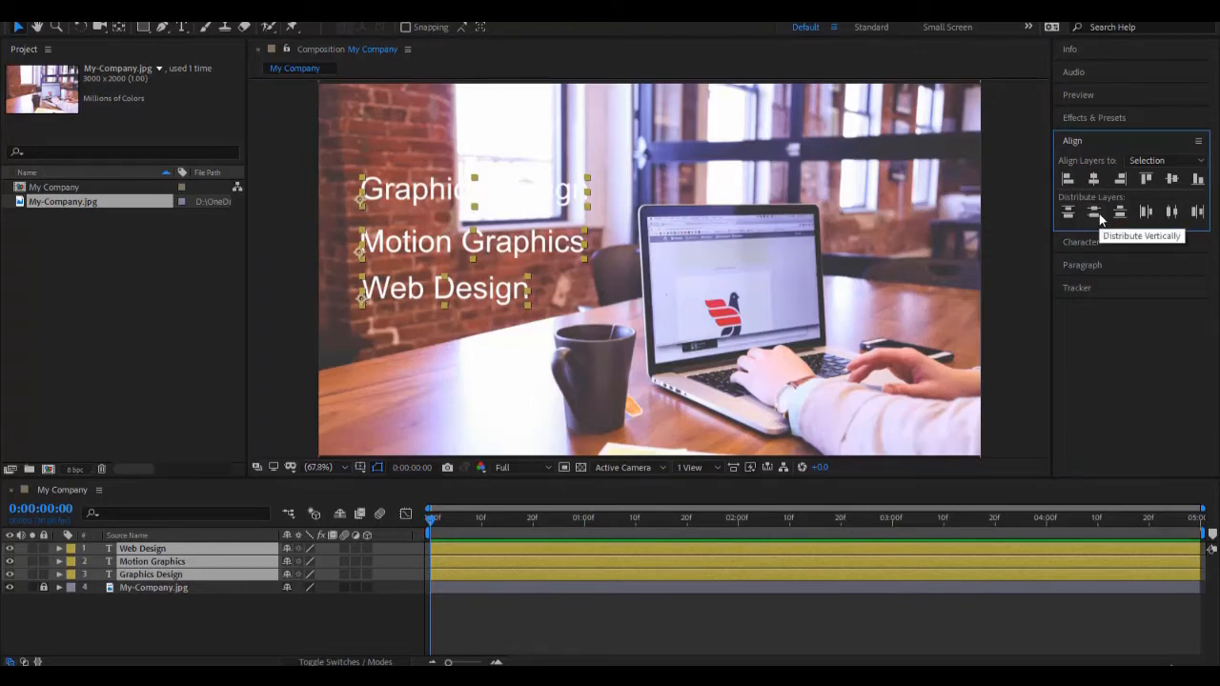
{"action": "left_click", "coordinate": [1096, 214]}
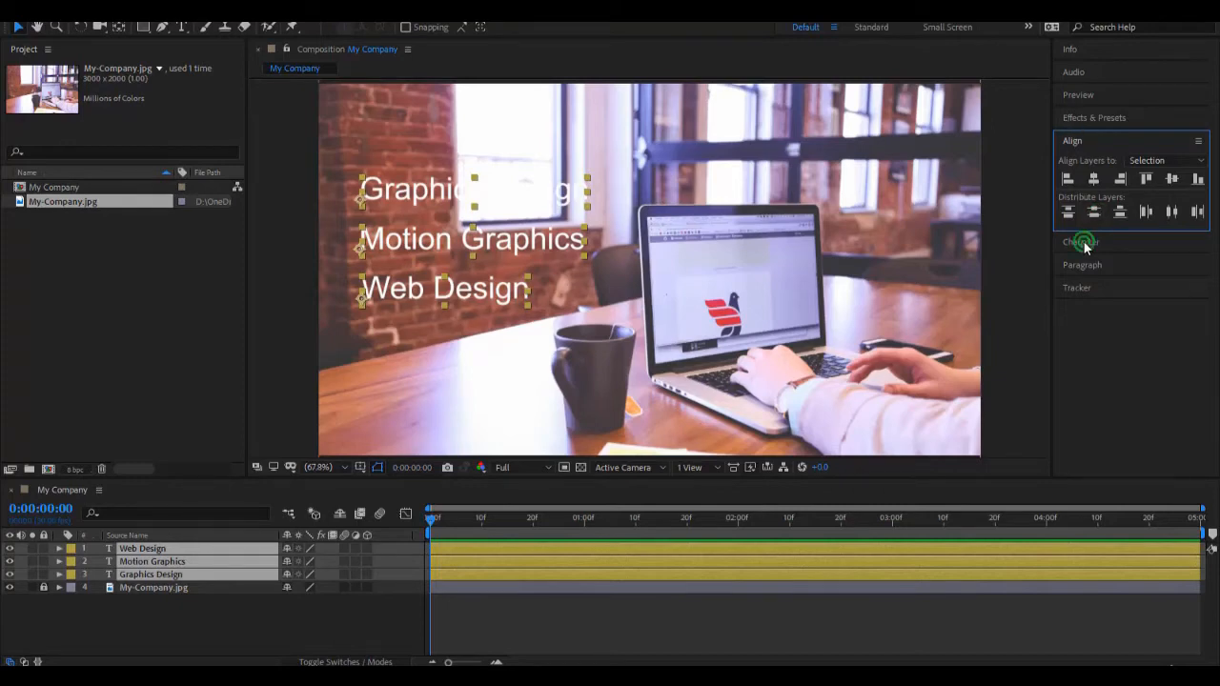
Step: Set the font size of the three selected text layers to 50 px and deselect them
{"action": "left_click", "coordinate": [1085, 244]}
{"action": "left_click", "coordinate": [1084, 227]}
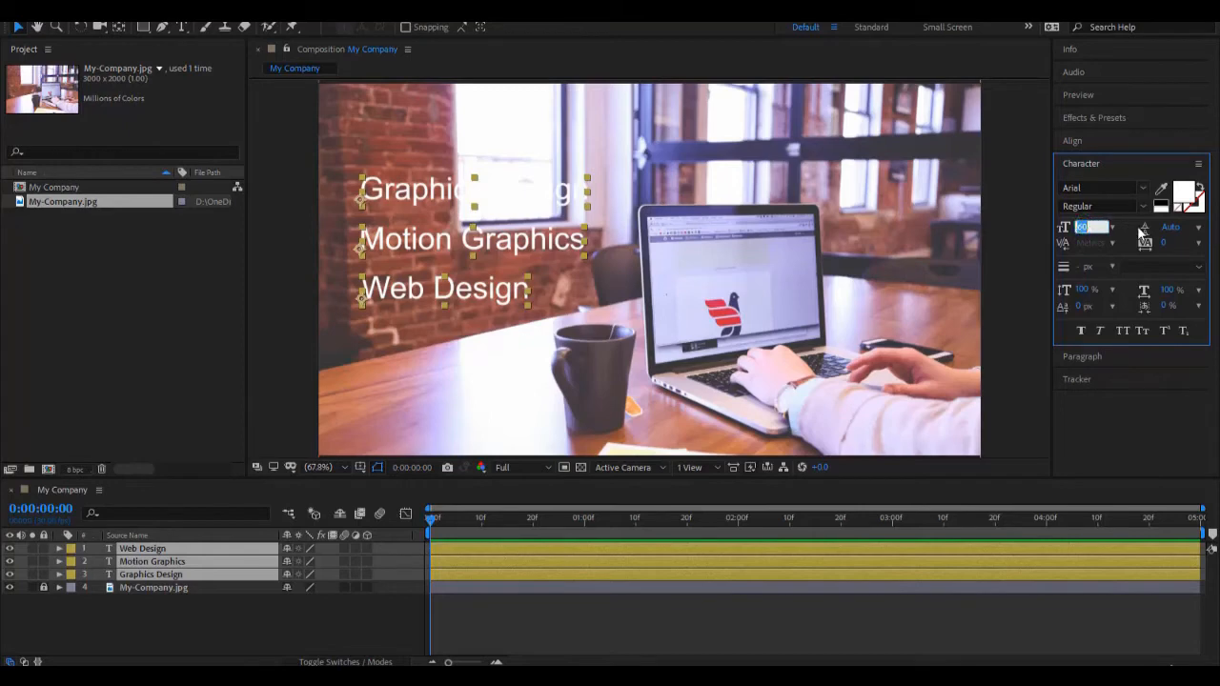
{"action": "type", "text": "50"}
{"action": "key", "text": "Return"}
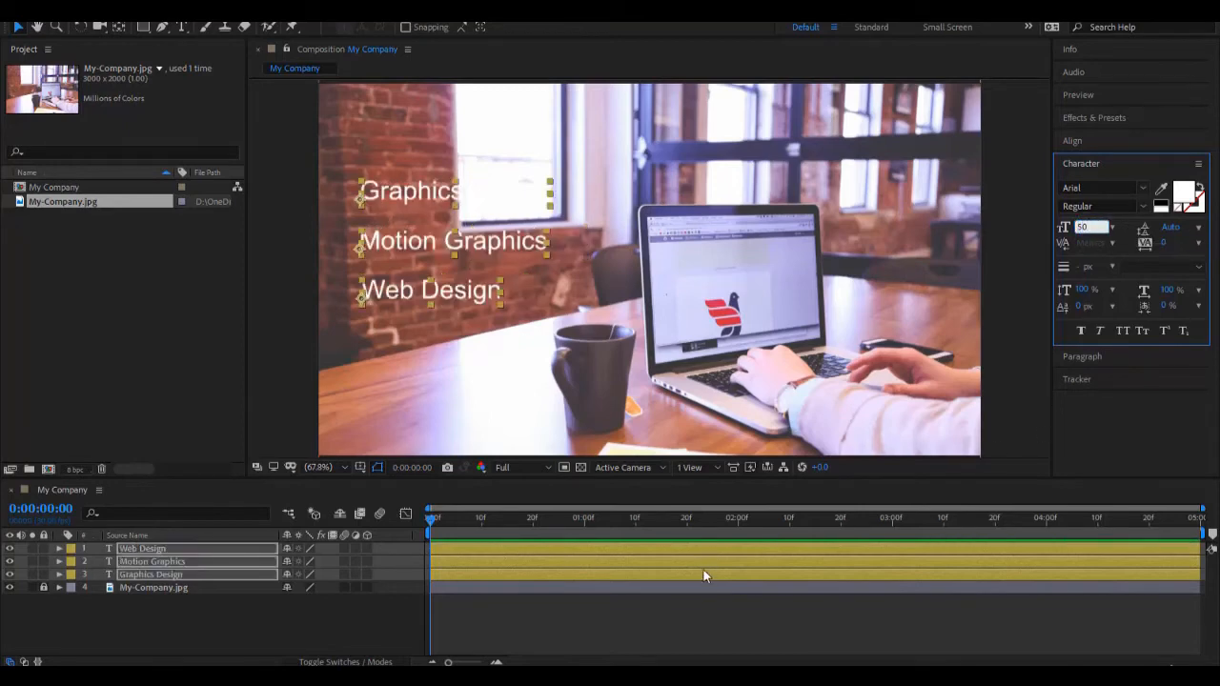
{"action": "left_click", "coordinate": [675, 611]}
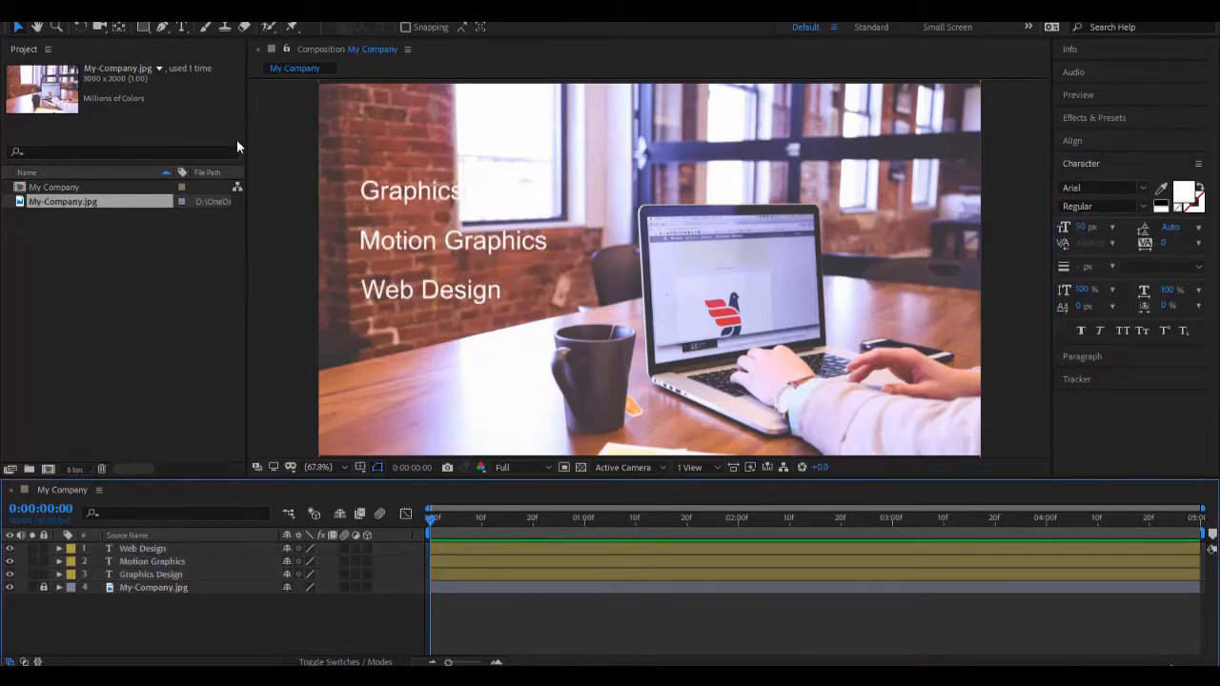
Step: With no layer selected, draw an orange rectangle shape covering the three text lines, keeping its solid fill options
{"action": "left_click", "coordinate": [148, 29]}
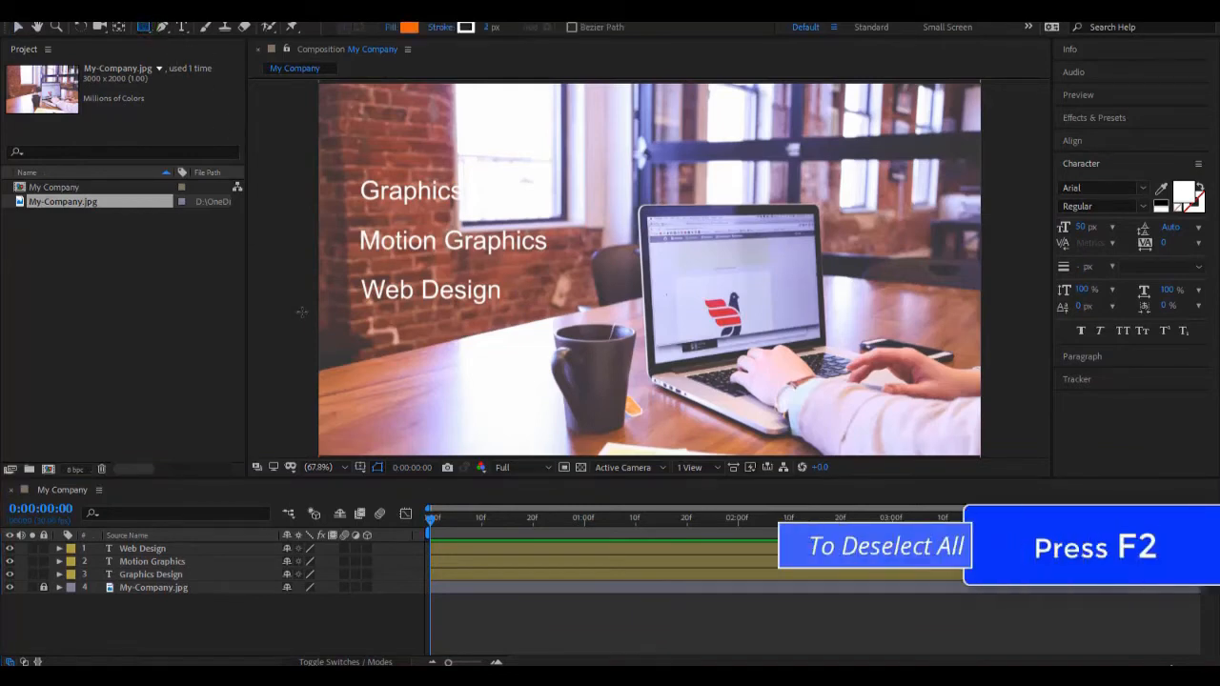
{"action": "key", "text": "F2"}
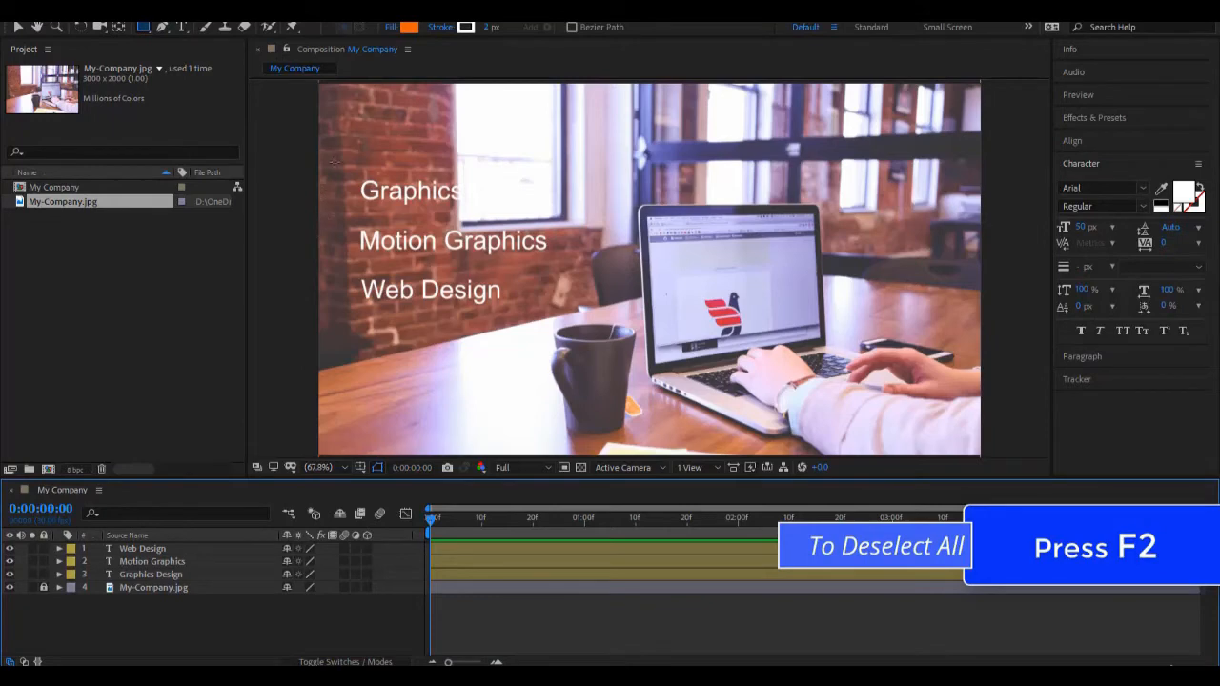
{"action": "mouse_move", "coordinate": [334, 163]}
{"action": "left_mouse_down"}
{"action": "mouse_move", "coordinate": [428, 303]}
{"action": "mouse_move", "coordinate": [600, 336]}
{"action": "left_mouse_up"}
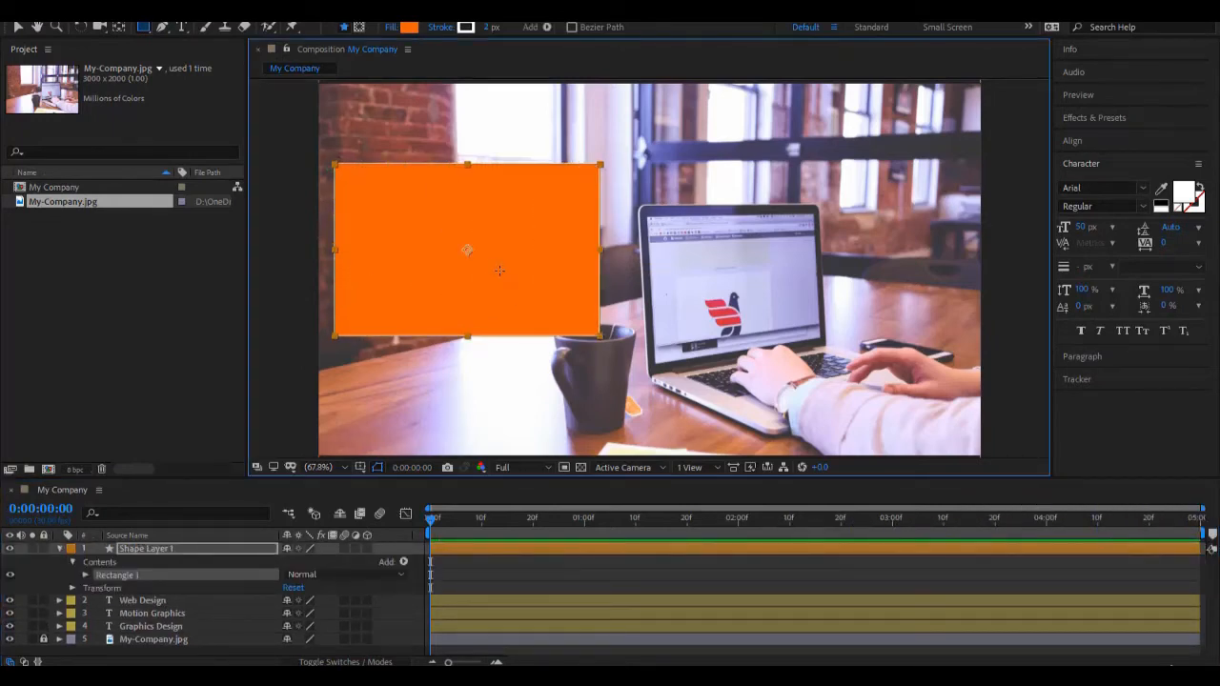
{"action": "left_click", "coordinate": [391, 27]}
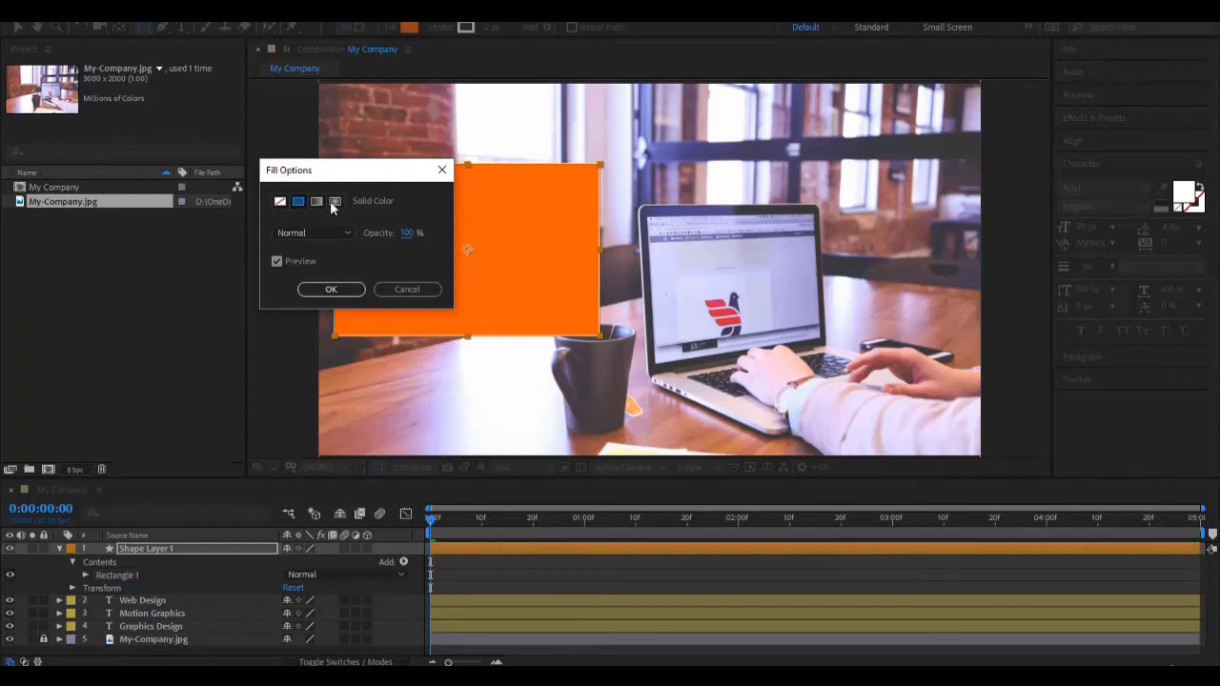
{"action": "left_click", "coordinate": [346, 288]}
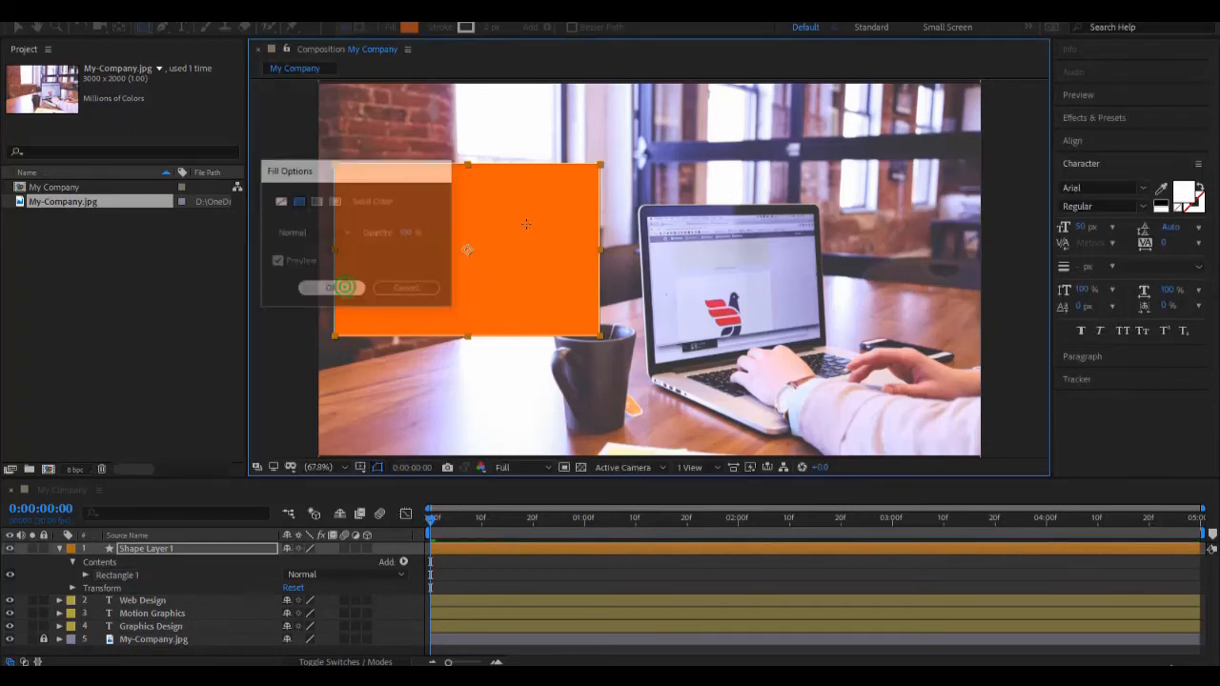
Step: Collapse the rectangle's shape layer and place it below the text layers, directly above My-Company.jpg
{"action": "left_click", "coordinate": [136, 546]}
{"action": "left_click", "coordinate": [63, 552]}
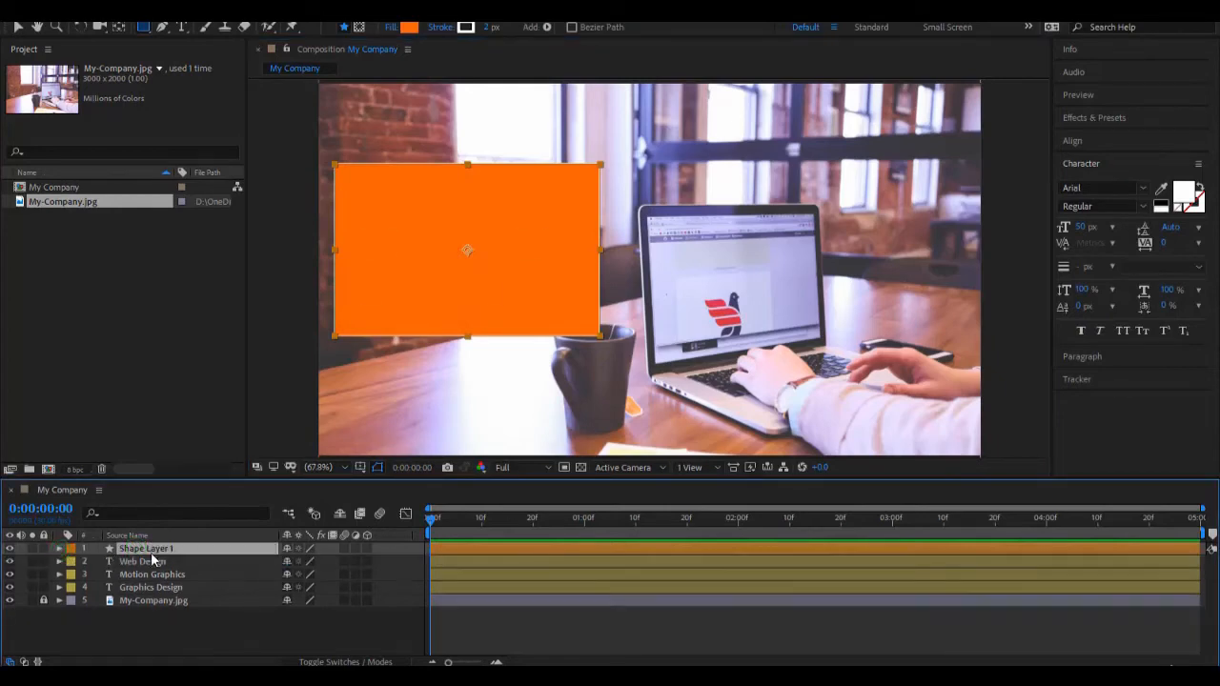
{"action": "left_click_drag", "start_coordinate": [153, 548], "coordinate": [160, 599]}
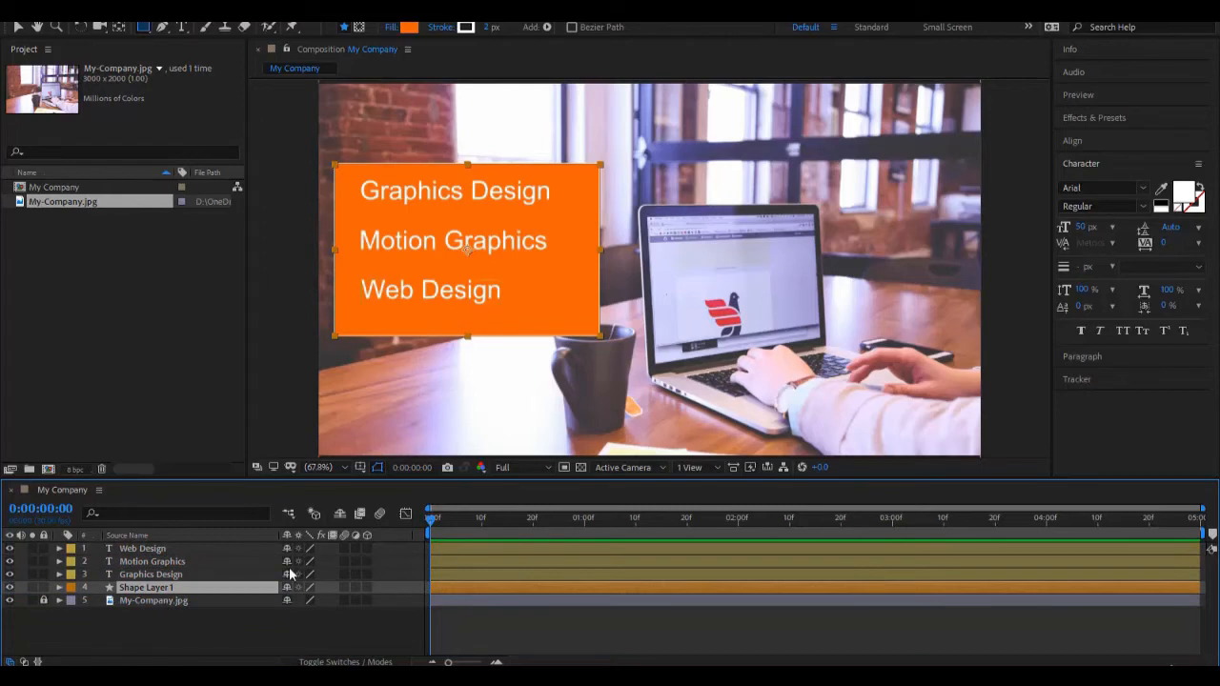
Step: Change the rectangle's fill to dark purple 413C5C, sampled from the background image
{"action": "left_click", "coordinate": [409, 26]}
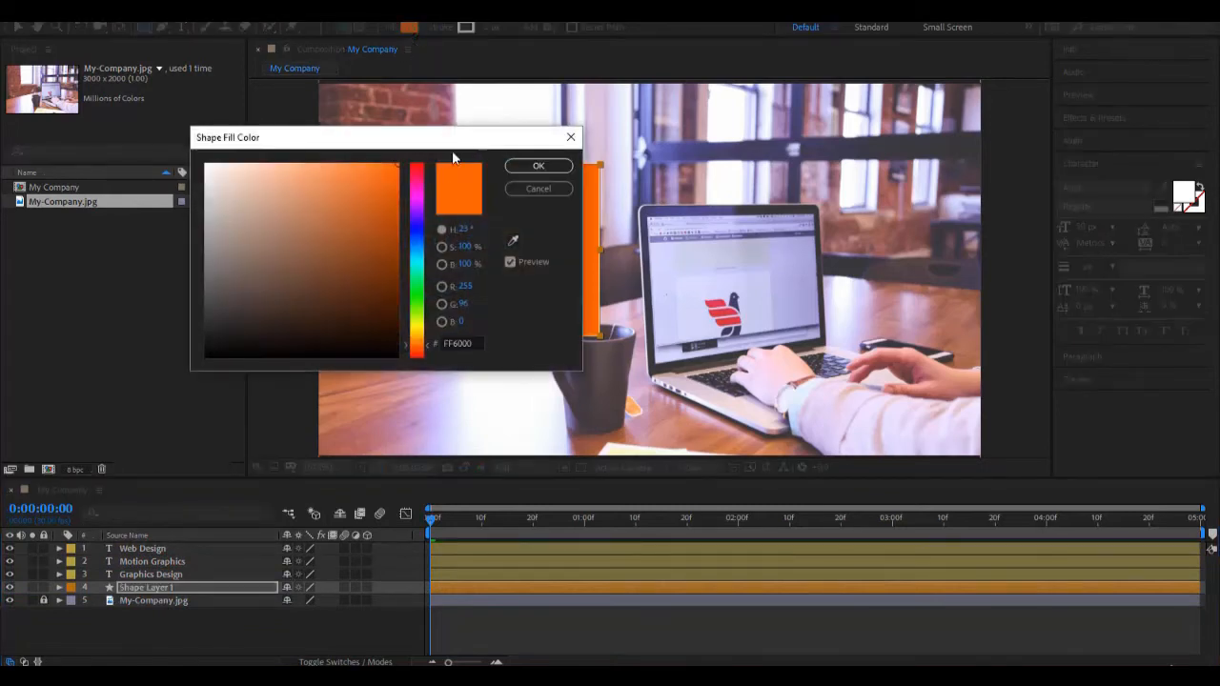
{"action": "left_click_drag", "start_coordinate": [451, 143], "coordinate": [969, 339]}
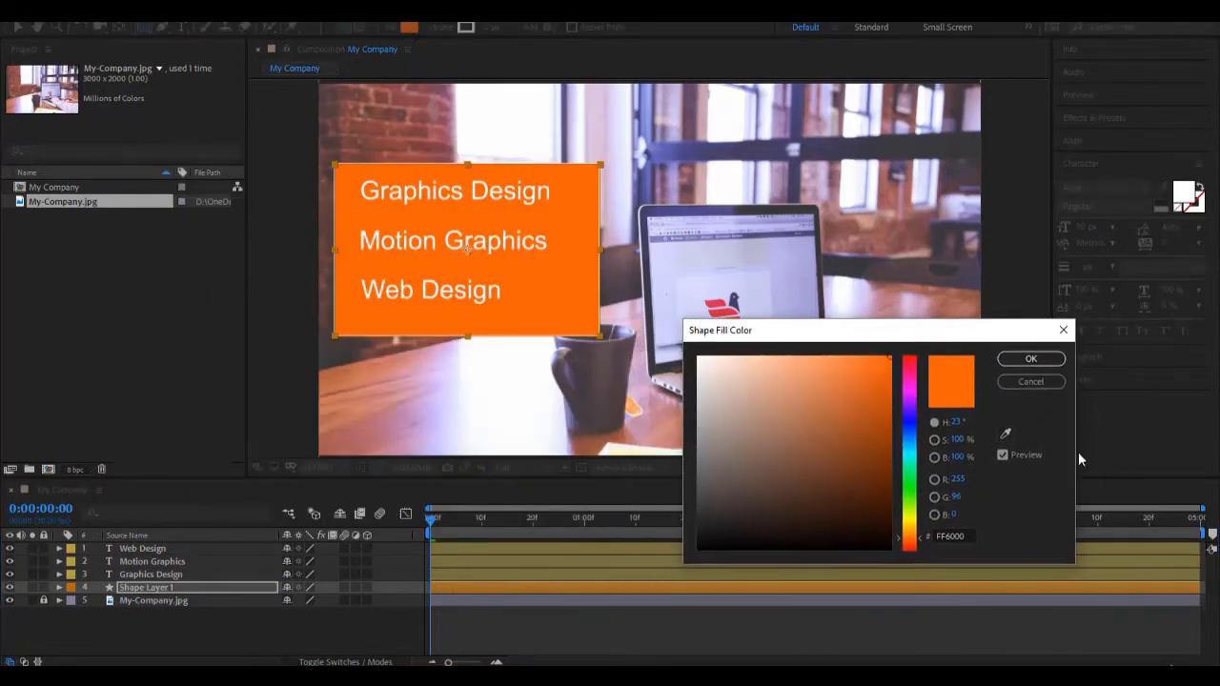
{"action": "left_click", "coordinate": [1006, 433]}
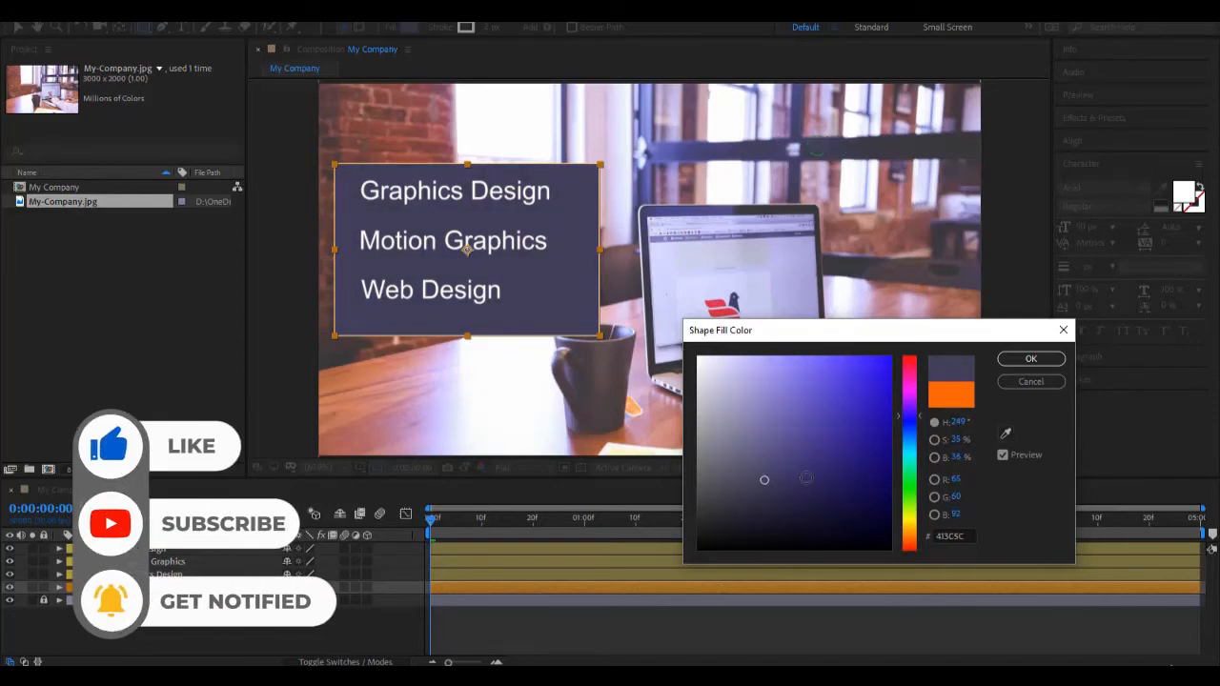
{"action": "left_click", "coordinate": [1034, 360]}
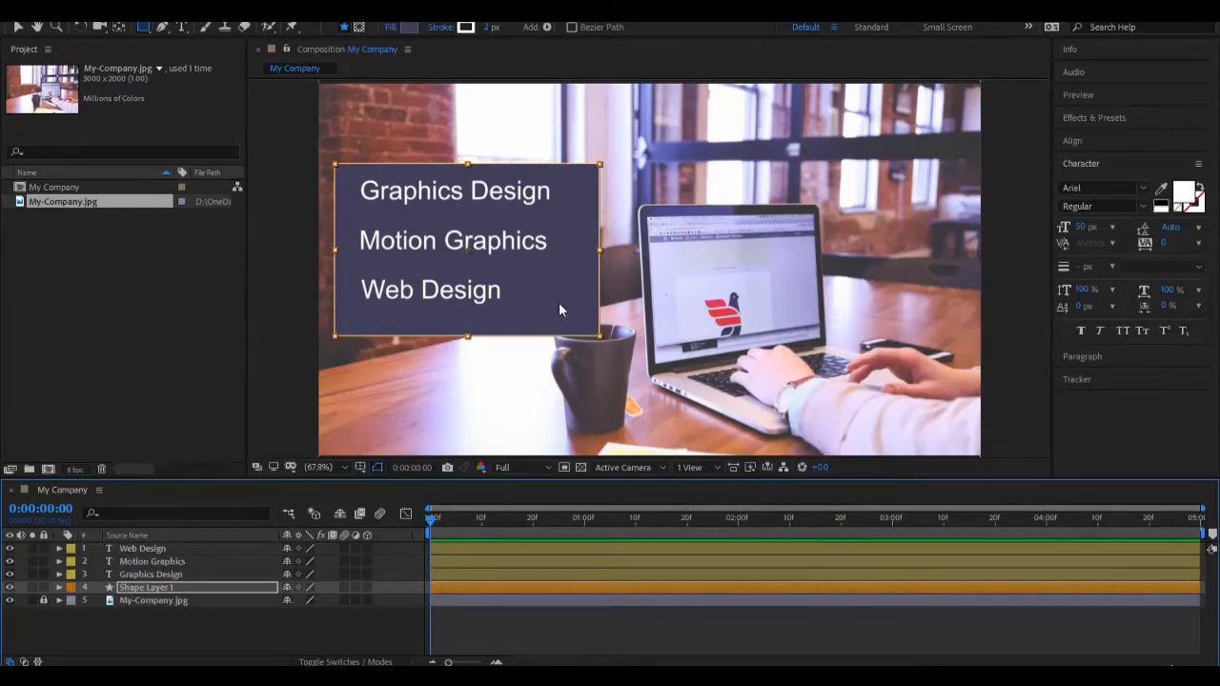
Step: Move the rectangle up slightly so the three text lines sit vertically centred on it
{"action": "key", "text": "v"}
{"action": "left_click", "coordinate": [205, 598]}
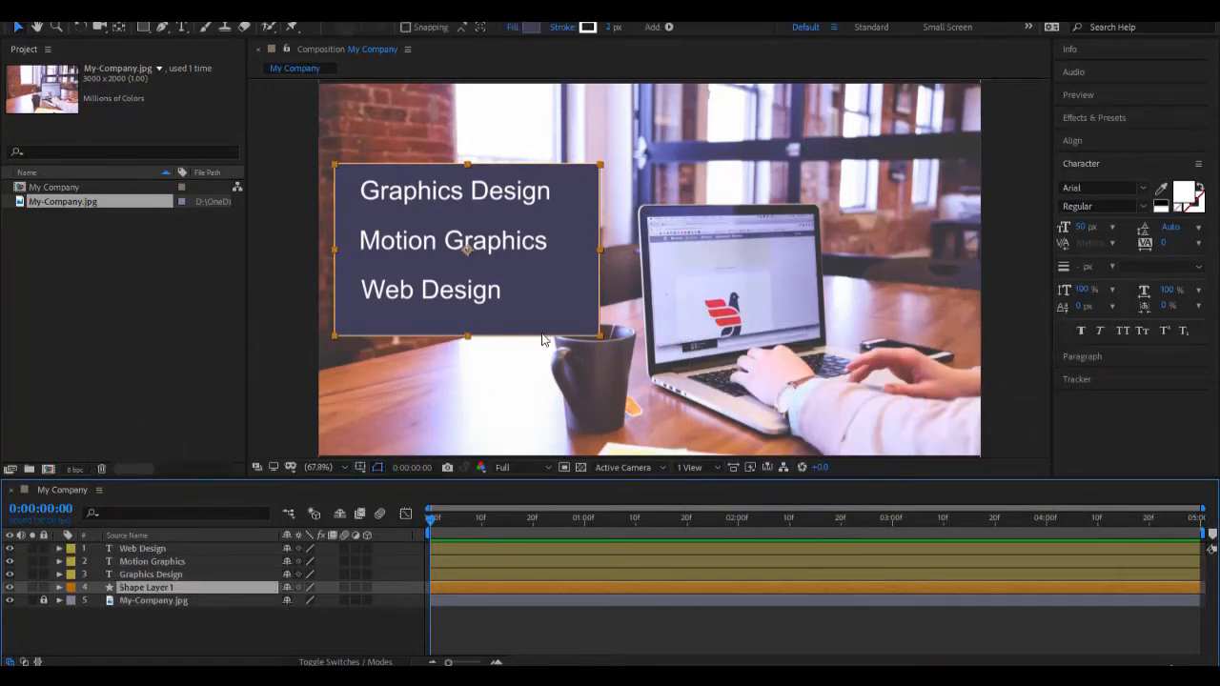
{"action": "left_click_drag", "start_coordinate": [545, 314], "coordinate": [548, 306]}
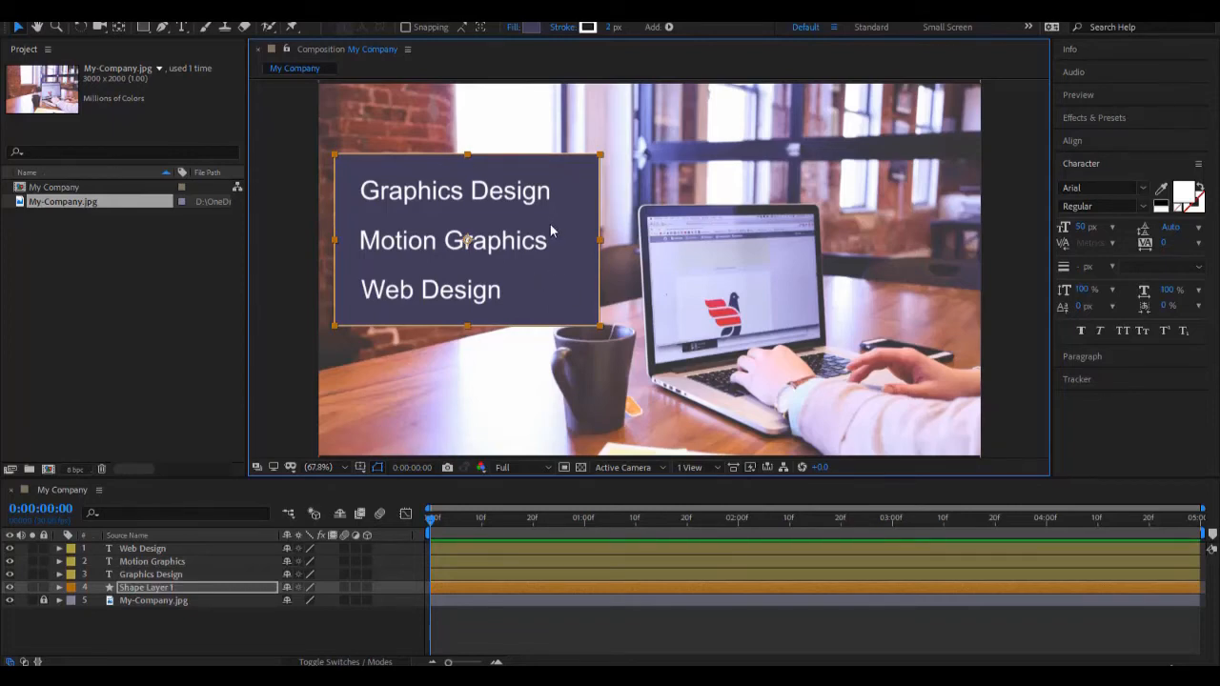
Step: Reduce the rectangle's solid fill opacity to 74% in the fill options
{"action": "left_click", "coordinate": [511, 28]}
{"action": "left_click_drag", "start_coordinate": [368, 170], "coordinate": [776, 164]}
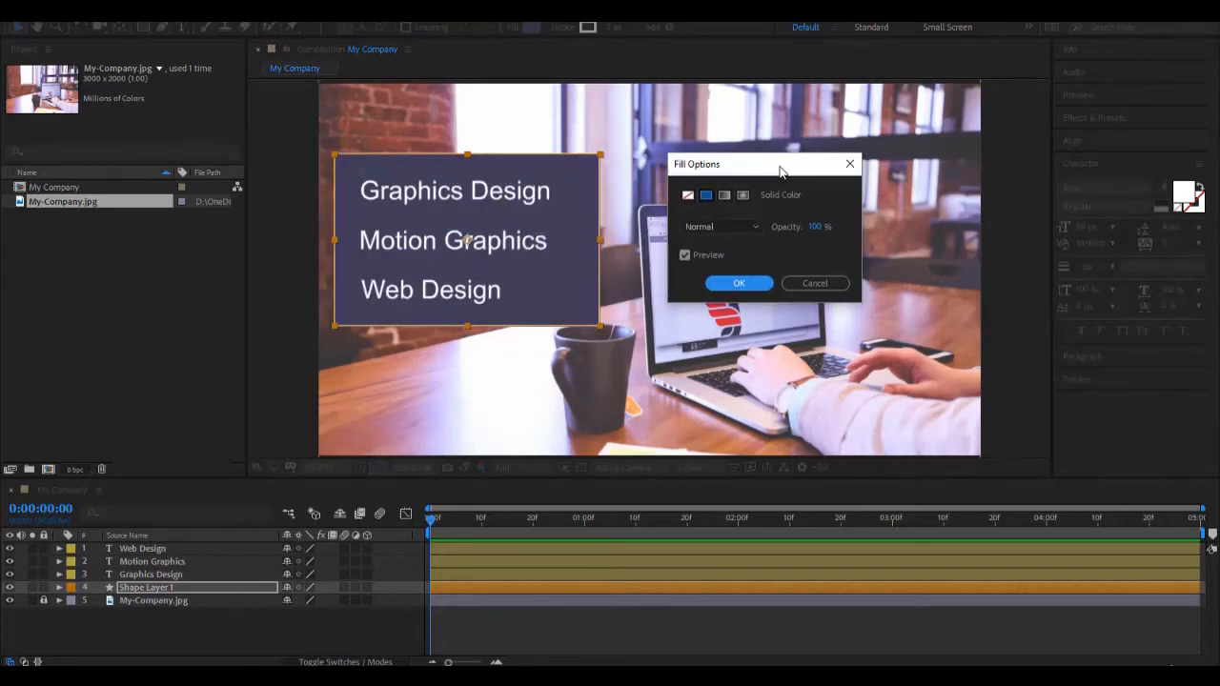
{"action": "left_click_drag", "start_coordinate": [817, 228], "coordinate": [801, 227]}
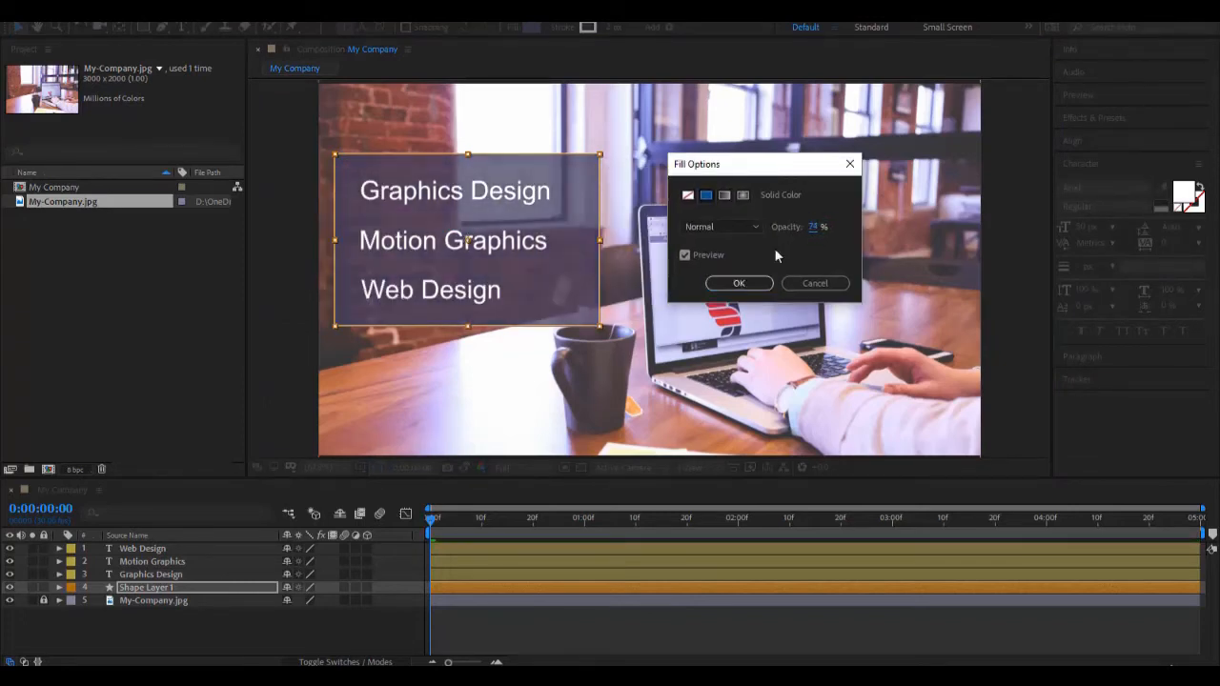
{"action": "left_click", "coordinate": [750, 283]}
Step: Add a Drop Shadow layer style to the Graphics Design text layer
{"action": "left_click", "coordinate": [448, 240]}
{"action": "left_click", "coordinate": [462, 198]}
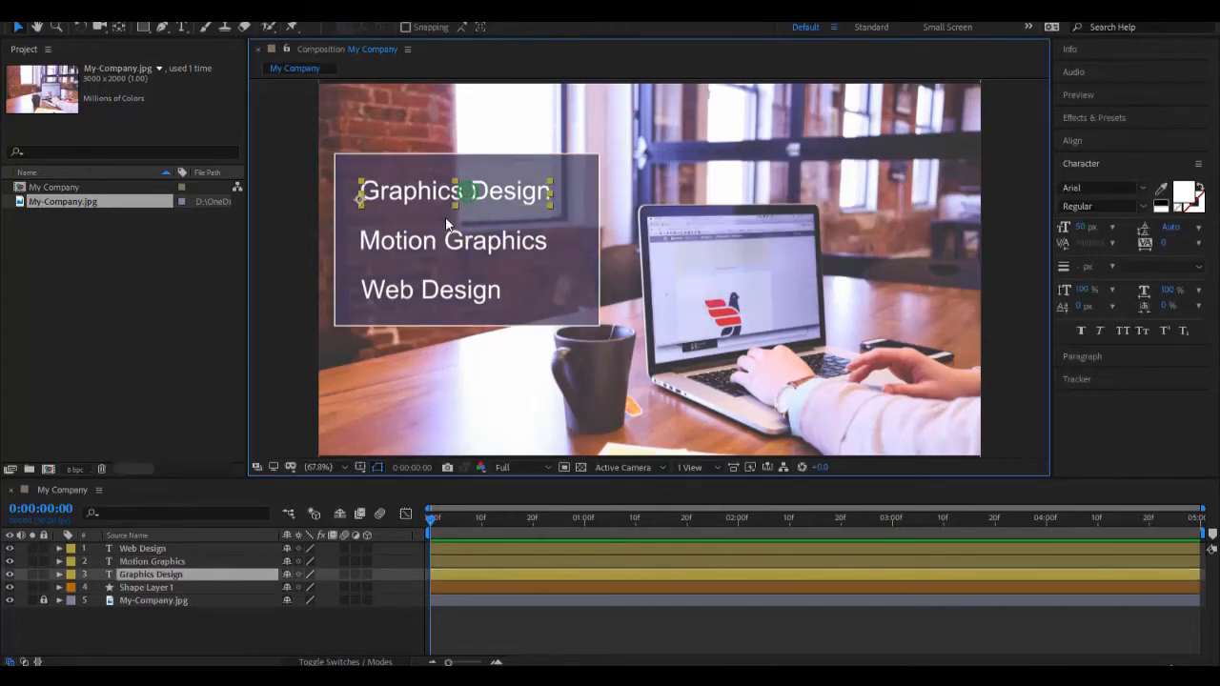
{"action": "left_click", "coordinate": [431, 243]}
{"action": "left_click", "coordinate": [408, 301]}
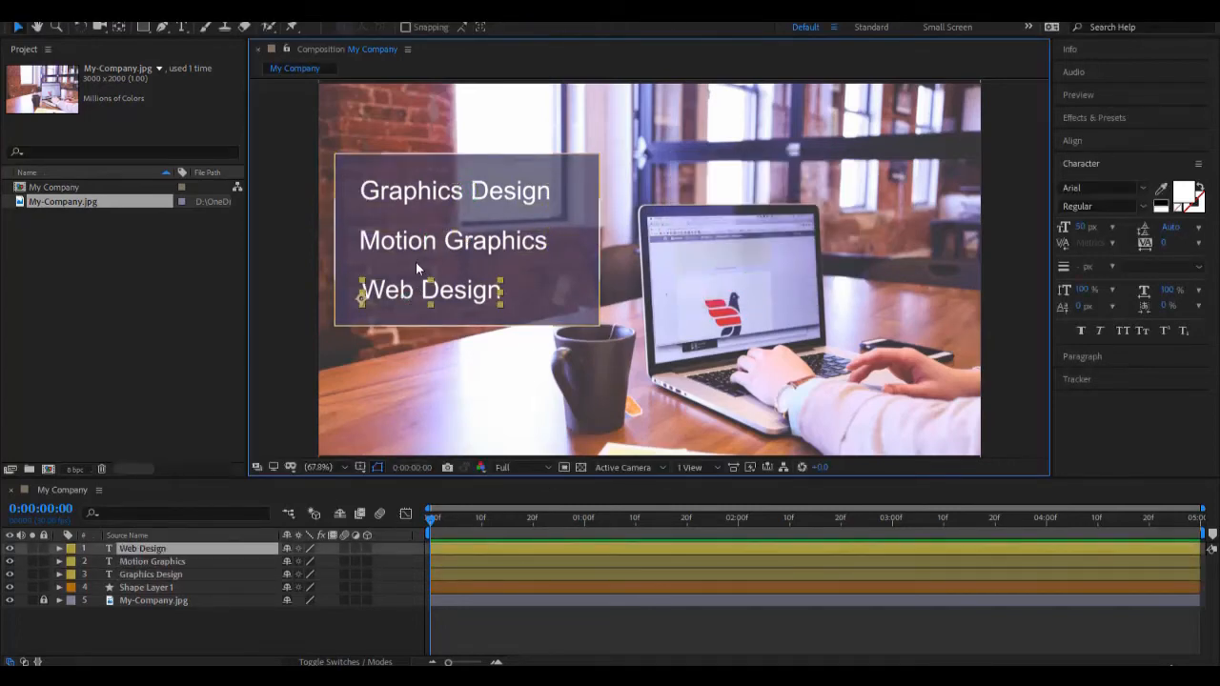
{"action": "left_click", "coordinate": [399, 194]}
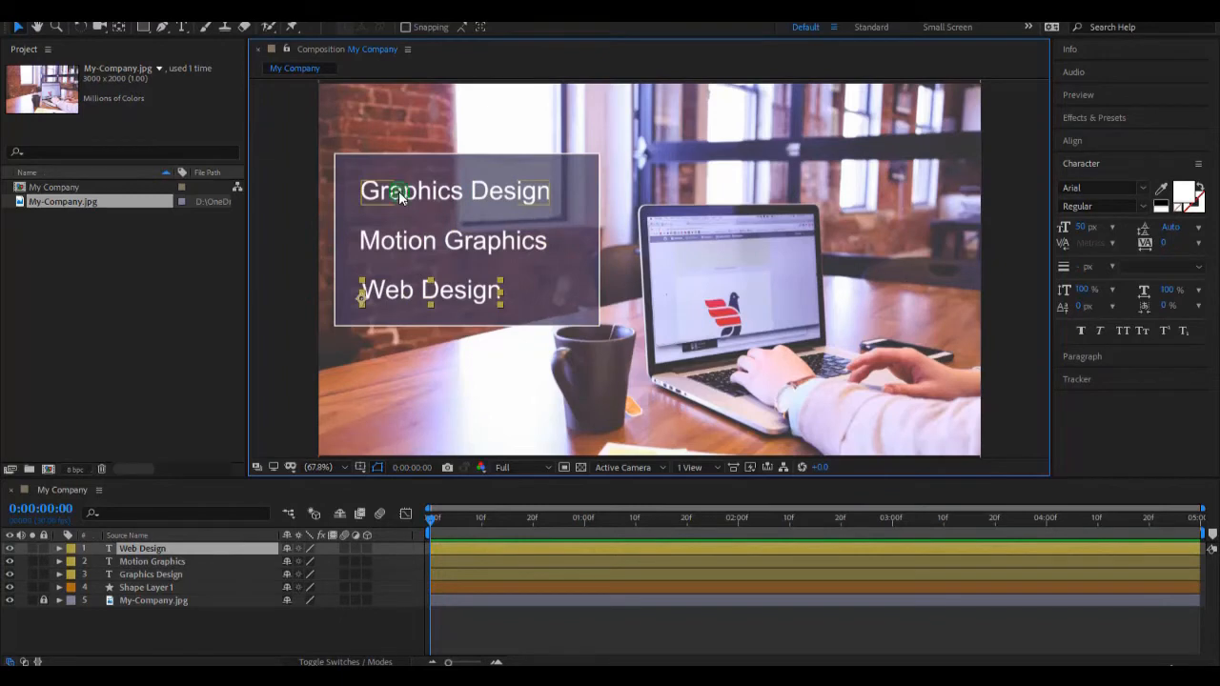
{"action": "right_click", "coordinate": [219, 574]}
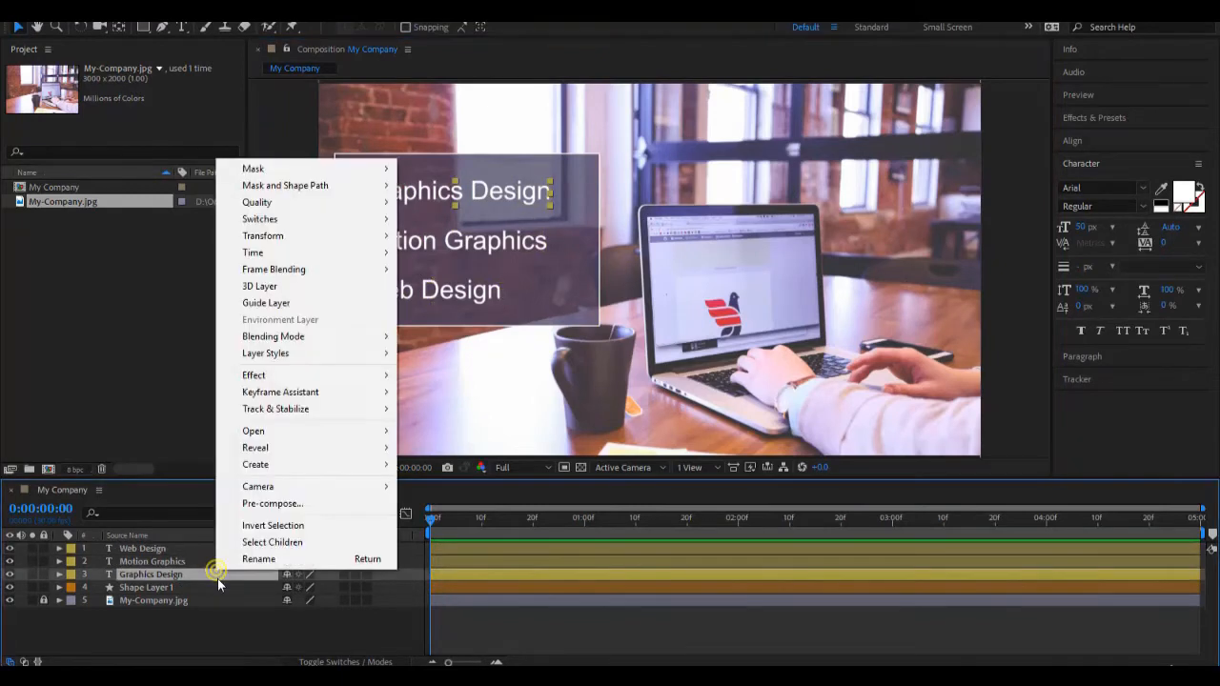
{"action": "mouse_move", "coordinate": [296, 359]}
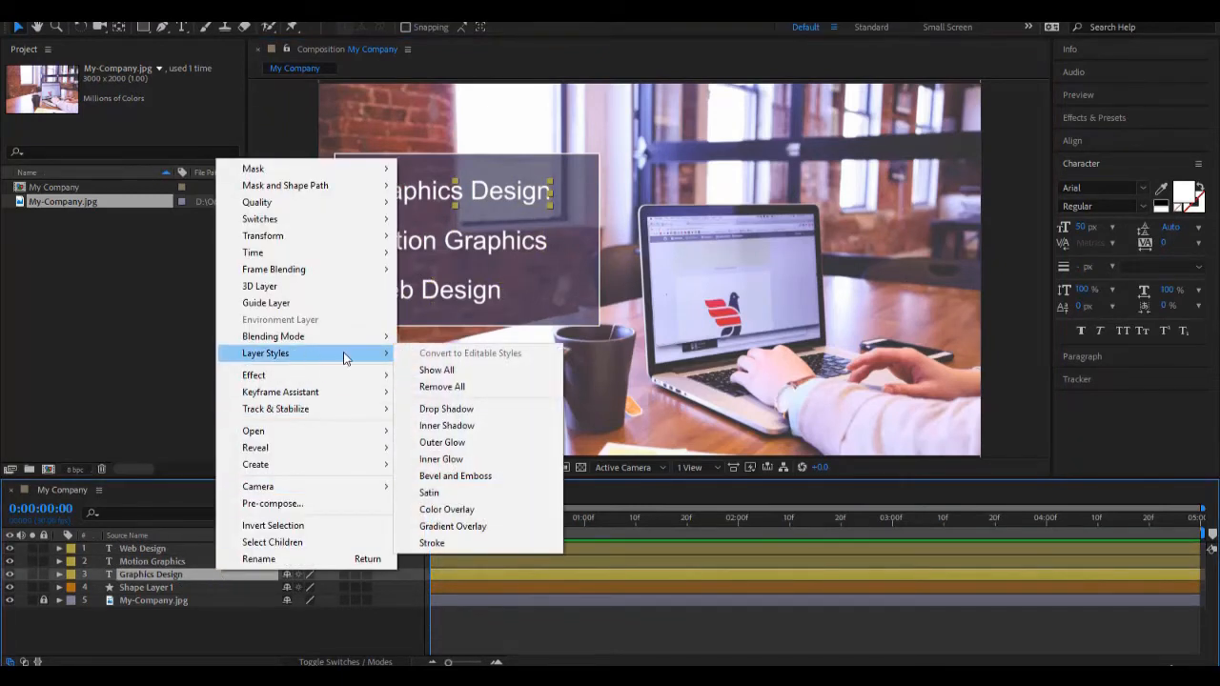
{"action": "left_click", "coordinate": [454, 417]}
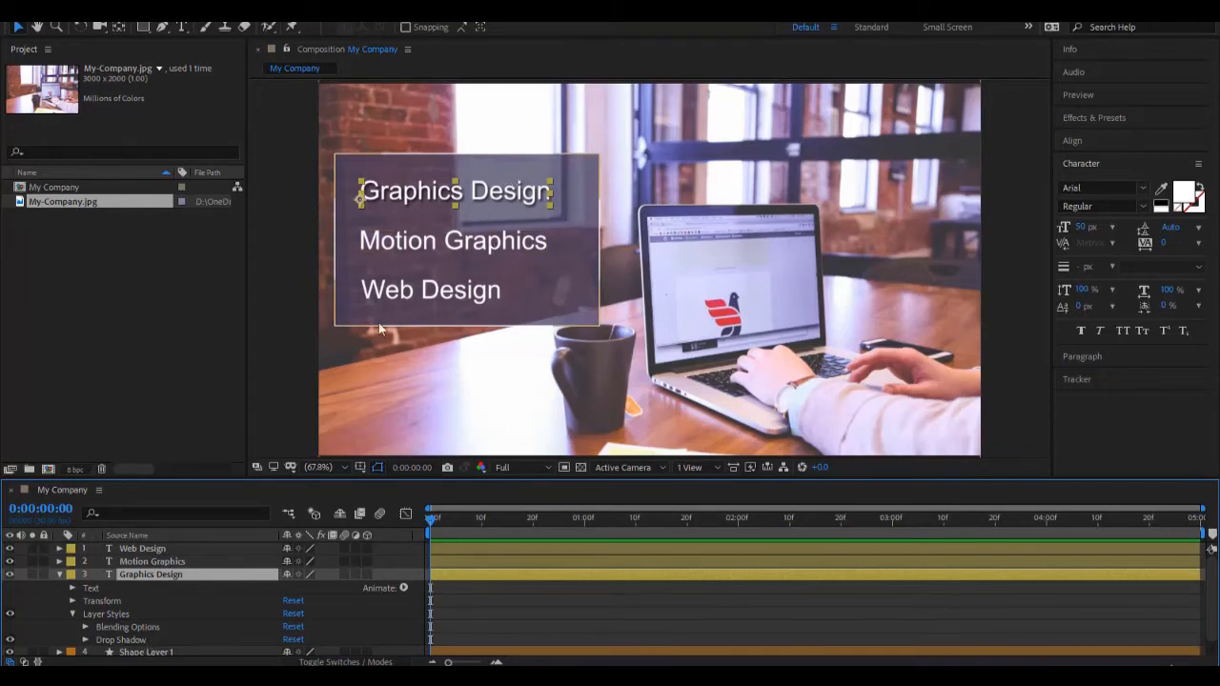
Step: Select the Motion Graphics and Web Design text layers together and add a Drop Shadow layer style to both
{"action": "left_click", "coordinate": [399, 278]}
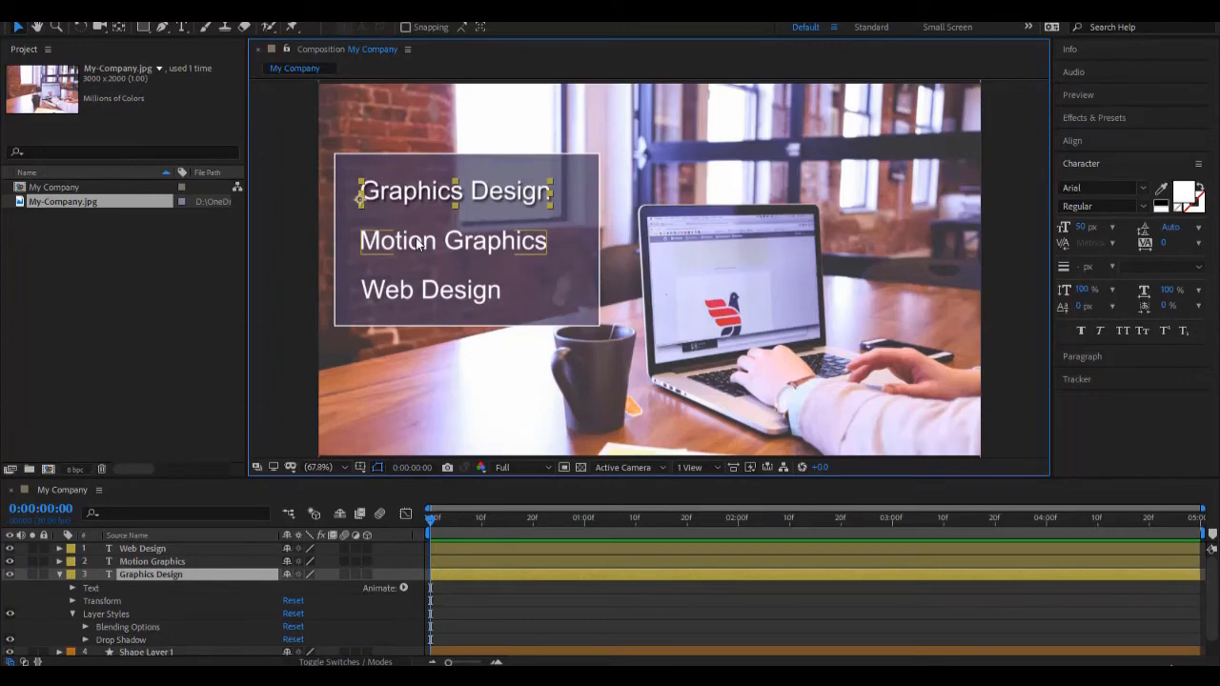
{"action": "left_click", "coordinate": [418, 243]}
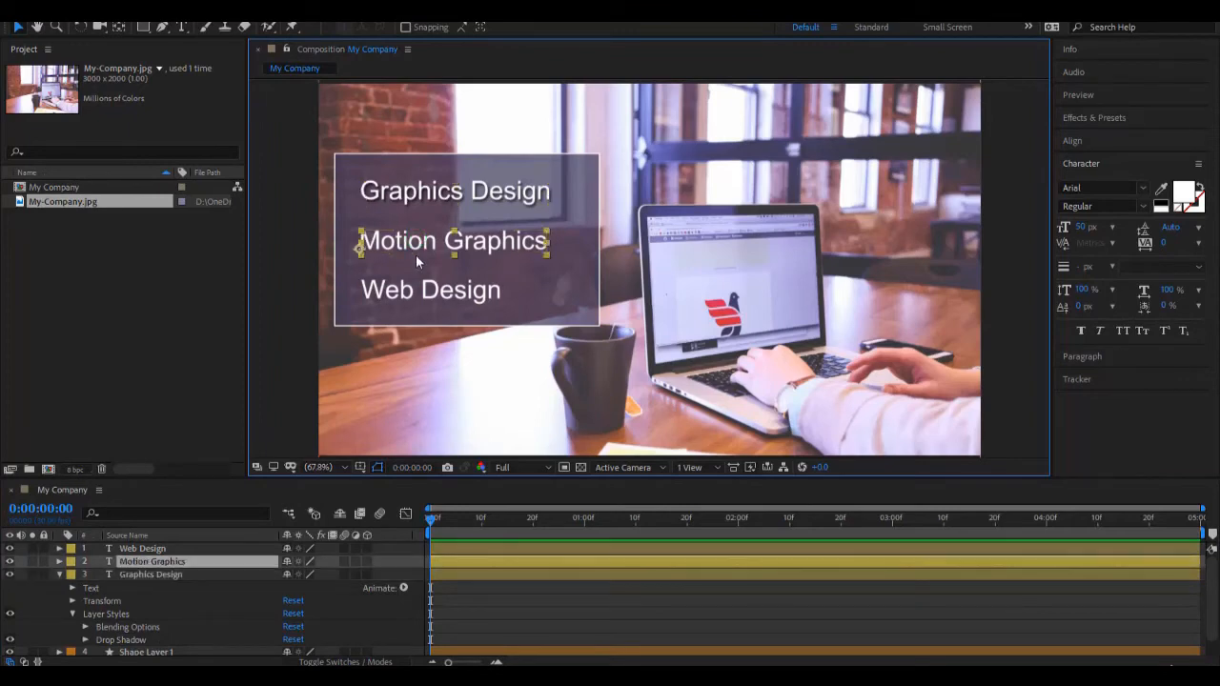
{"action": "left_click", "coordinate": [395, 288], "text": "shift"}
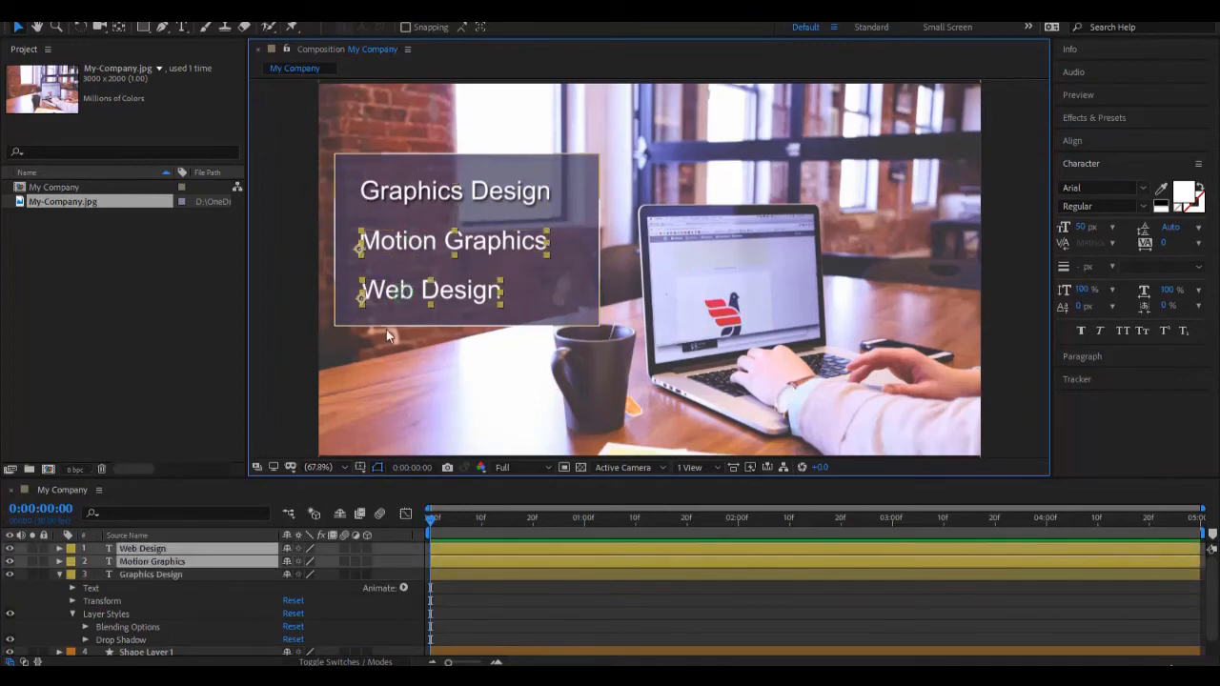
{"action": "right_click", "coordinate": [206, 553]}
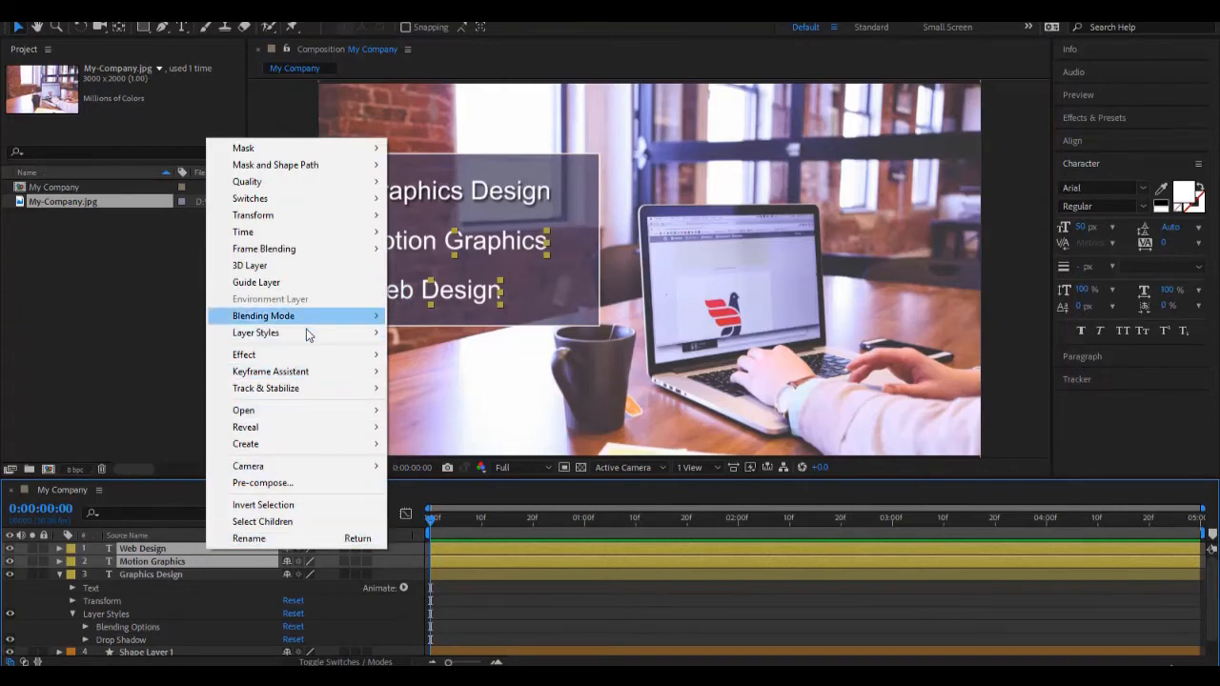
{"action": "mouse_move", "coordinate": [306, 336]}
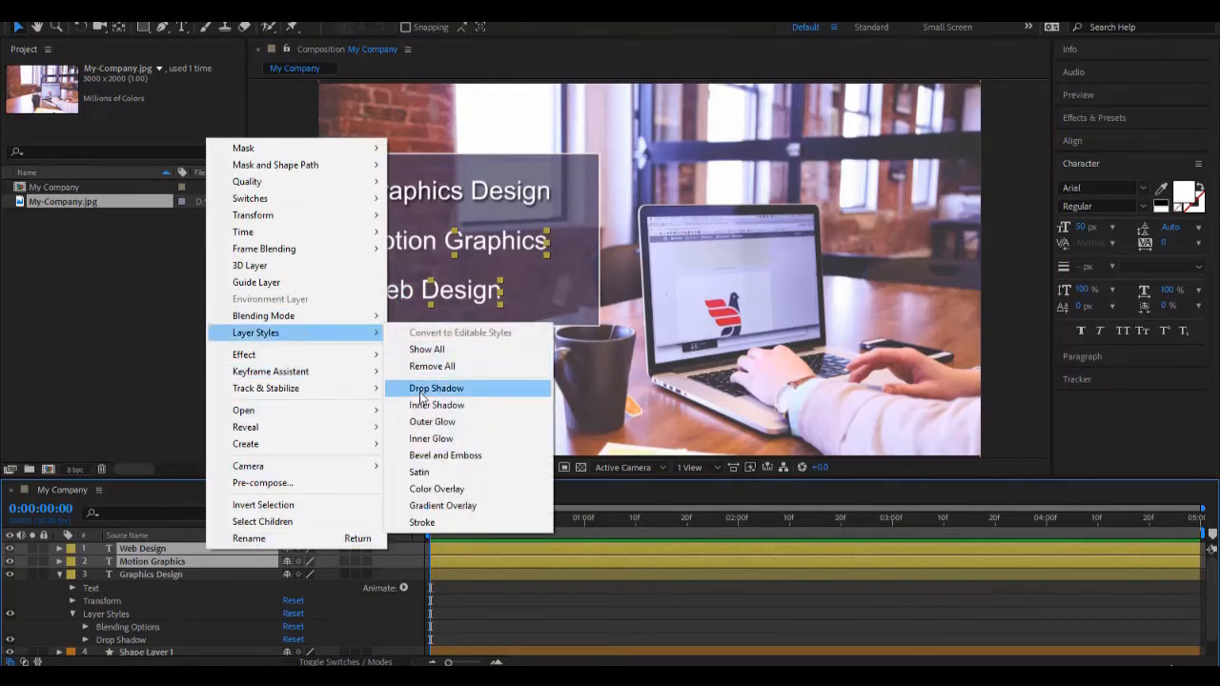
{"action": "left_click", "coordinate": [421, 393]}
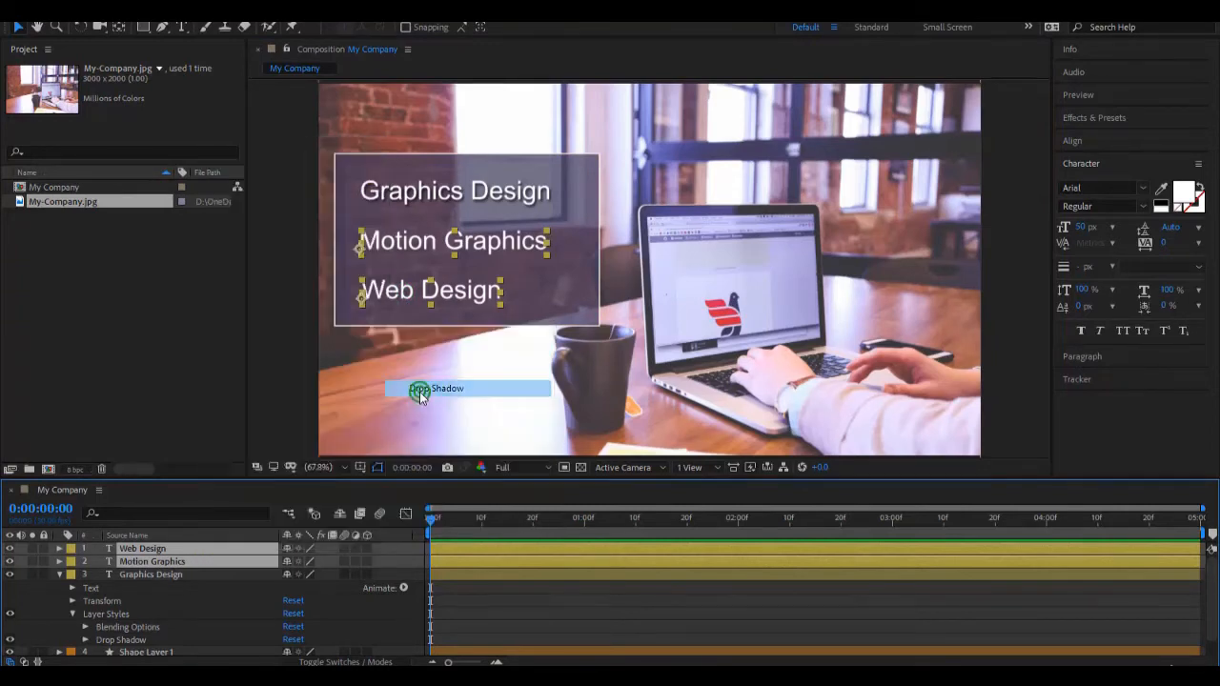
Step: Make the timeline area taller, collapse the properties of all layers at once and clear the selection
{"action": "left_click", "coordinate": [610, 587]}
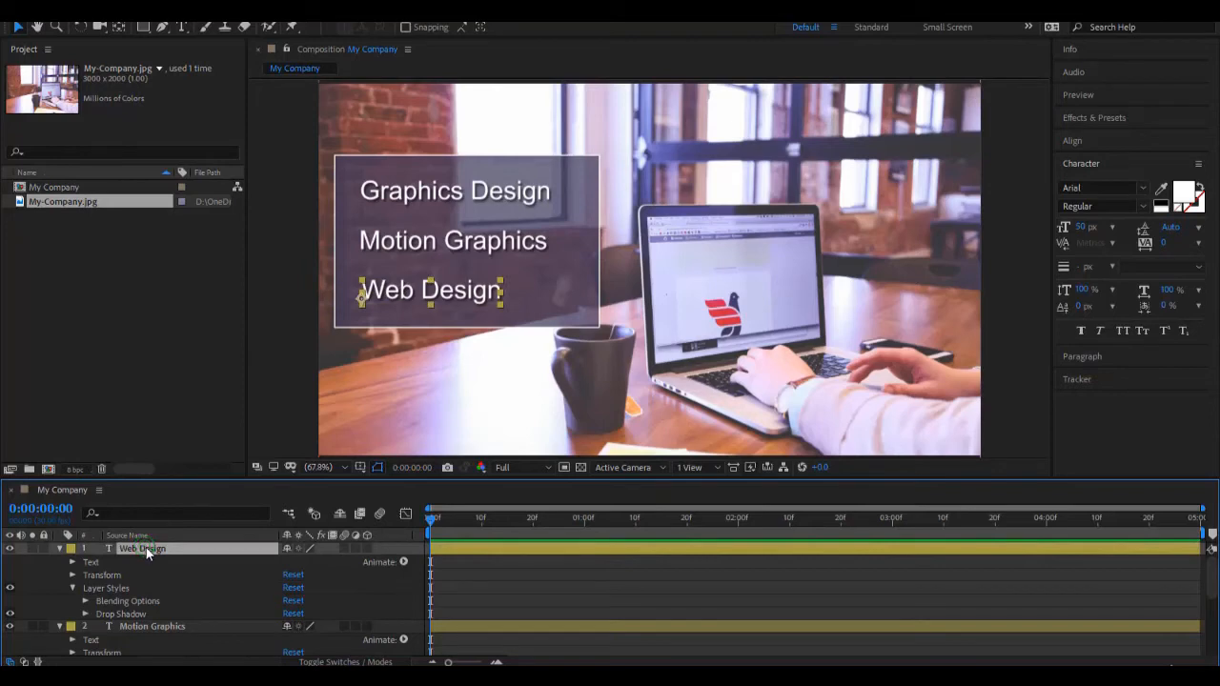
{"action": "key", "text": "ctrl+a"}
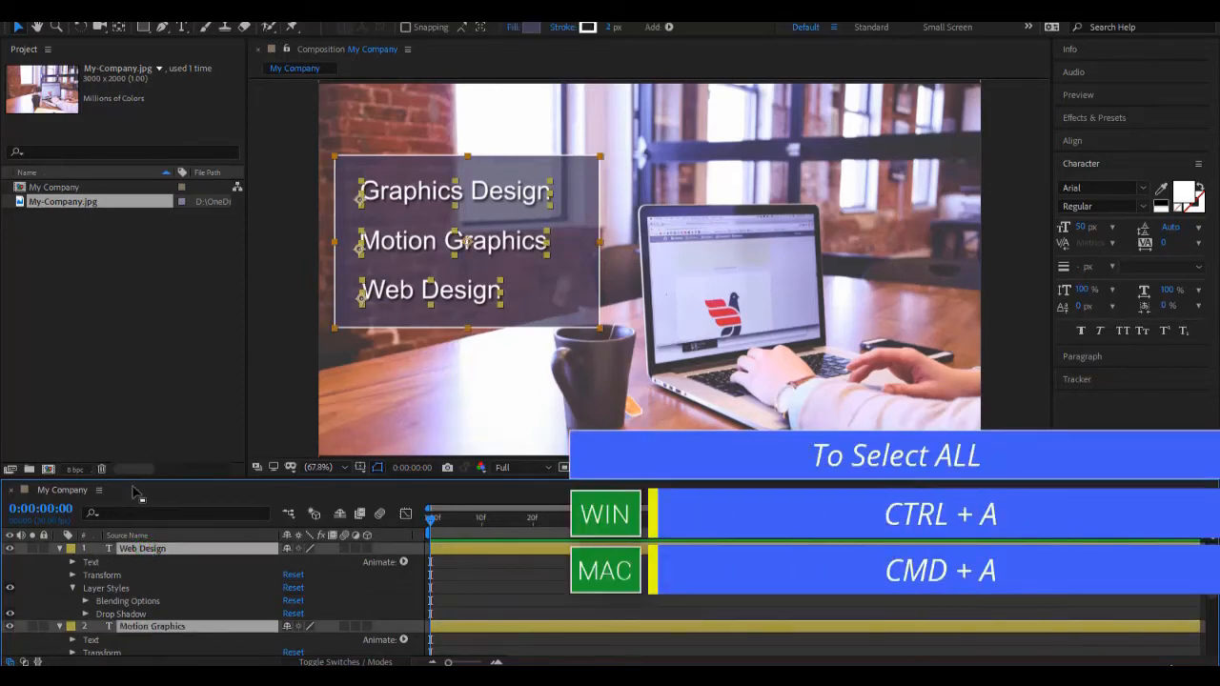
{"action": "left_click_drag", "start_coordinate": [136, 478], "coordinate": [184, 371]}
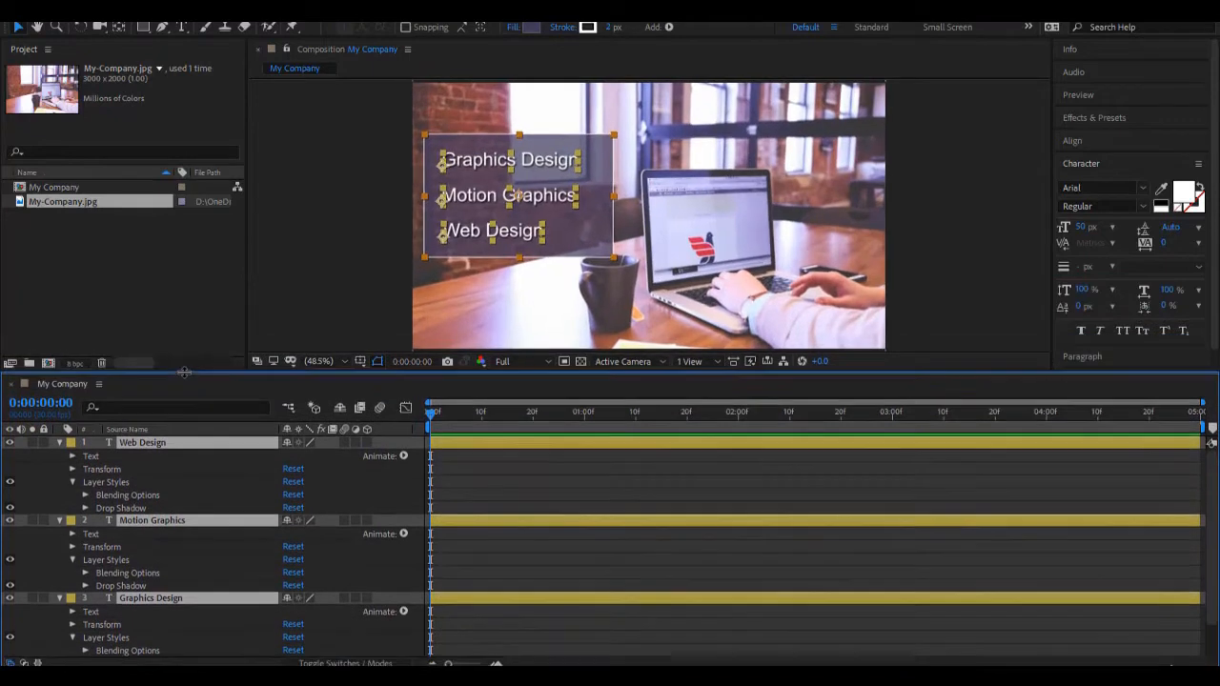
{"action": "left_click", "coordinate": [62, 444]}
{"action": "left_click", "coordinate": [141, 563]}
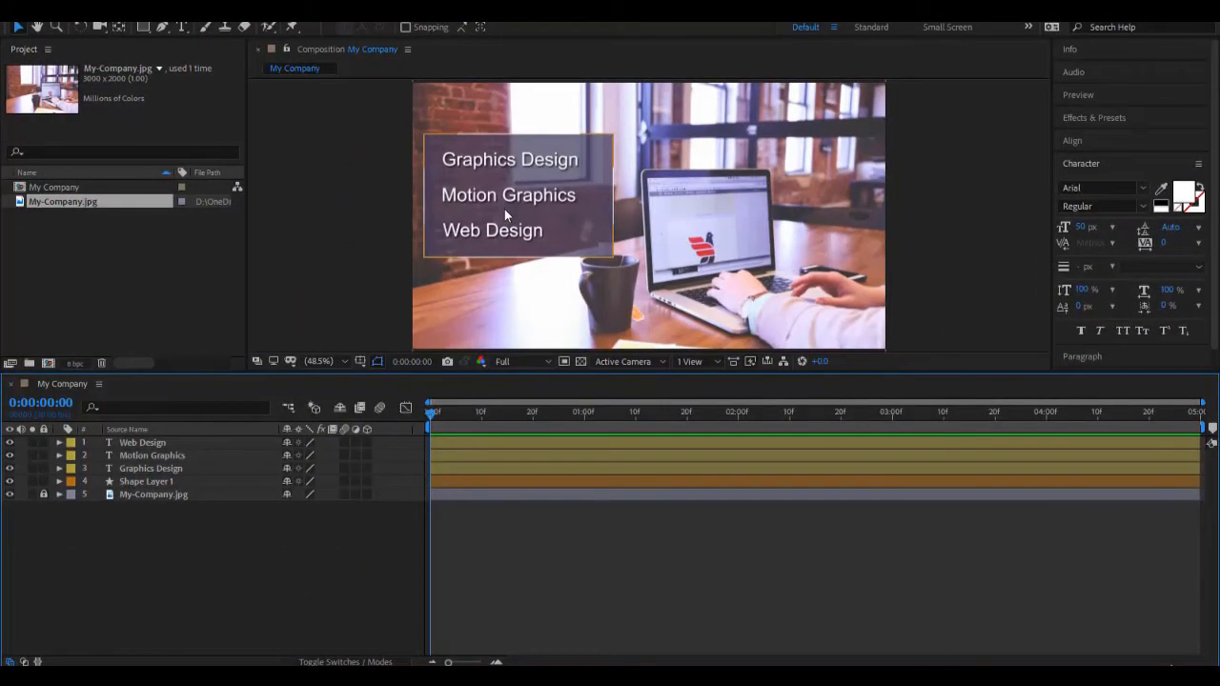
Step: Rename Shape Layer 1 as Background
{"action": "left_click", "coordinate": [179, 481]}
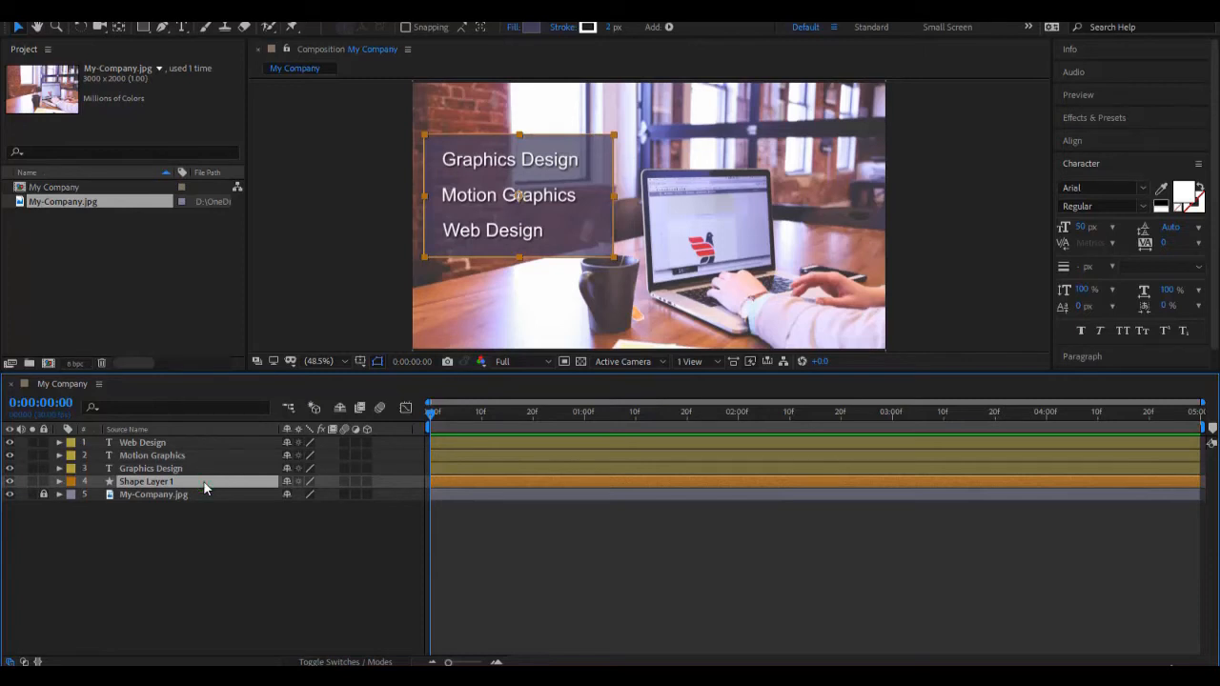
{"action": "key", "text": "Return"}
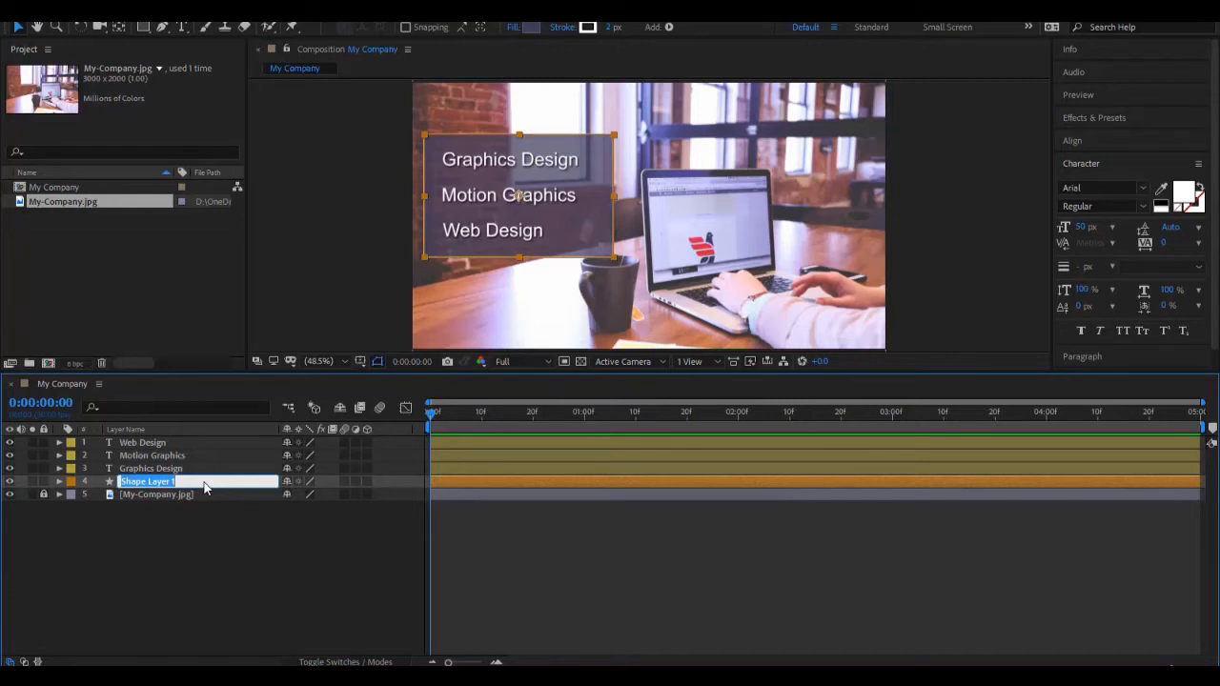
{"action": "type", "text": "Background"}
{"action": "key", "text": "Return"}
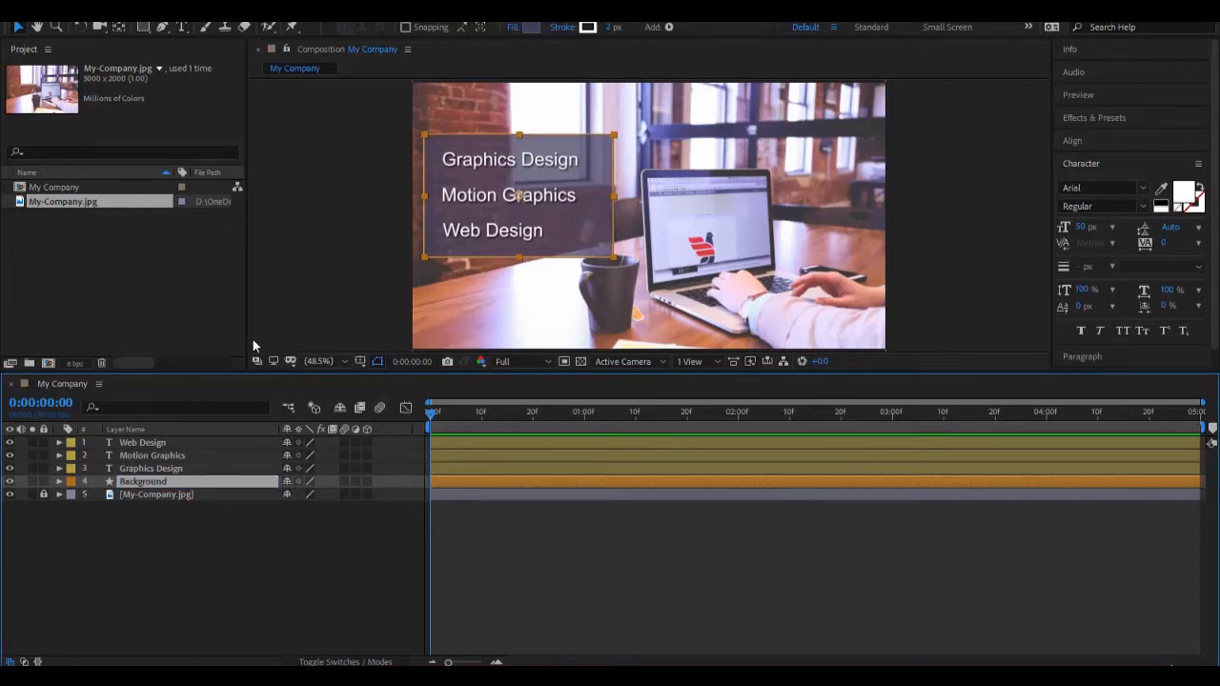
Step: Expand the Web Design layer's Transform properties to examine them and collapse the layer again
{"action": "left_click", "coordinate": [181, 445]}
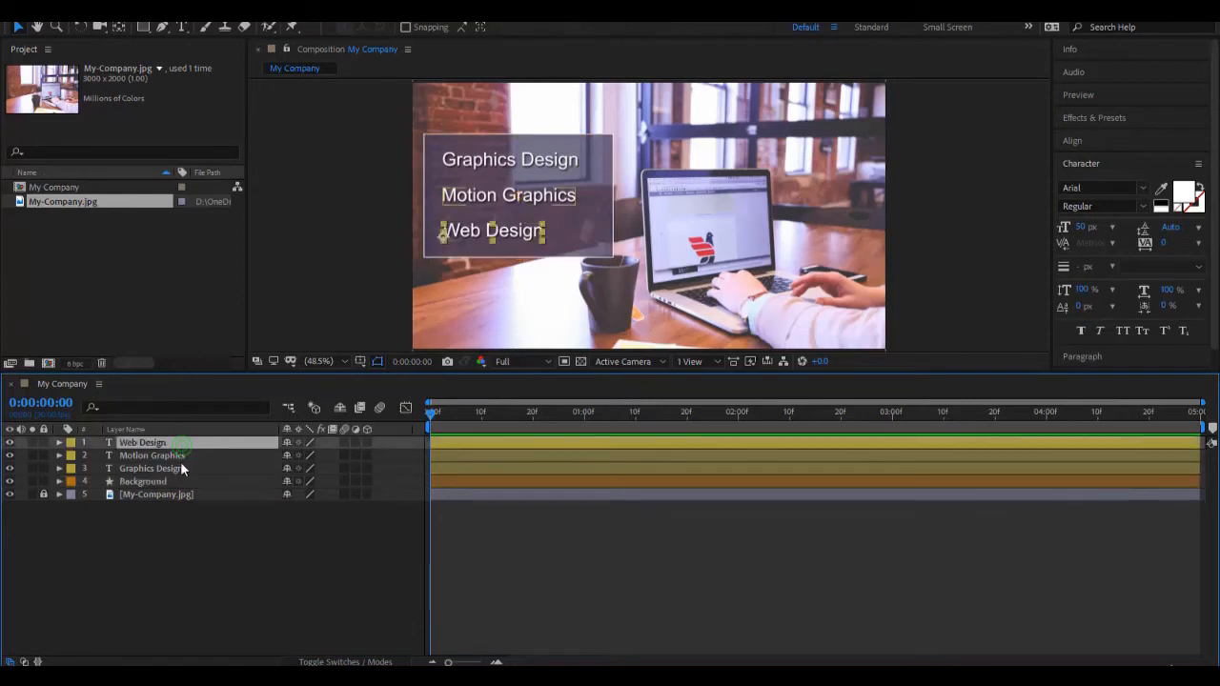
{"action": "left_click", "coordinate": [180, 461]}
{"action": "left_click", "coordinate": [182, 469]}
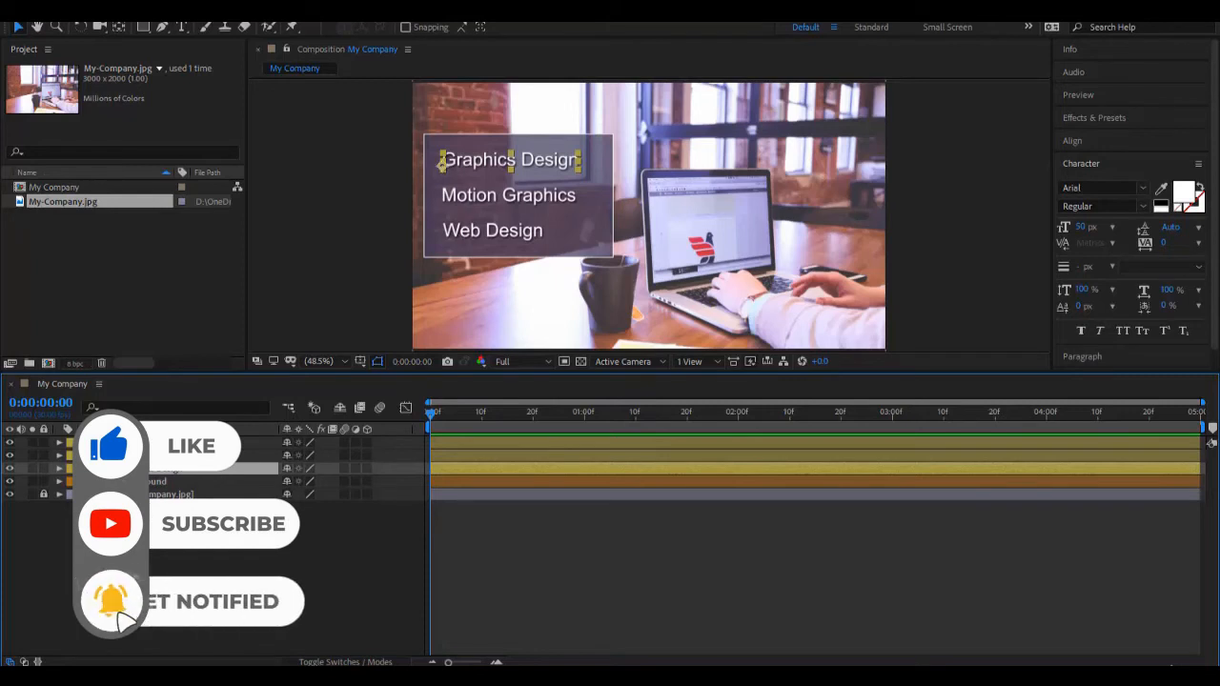
{"action": "left_click", "coordinate": [63, 444]}
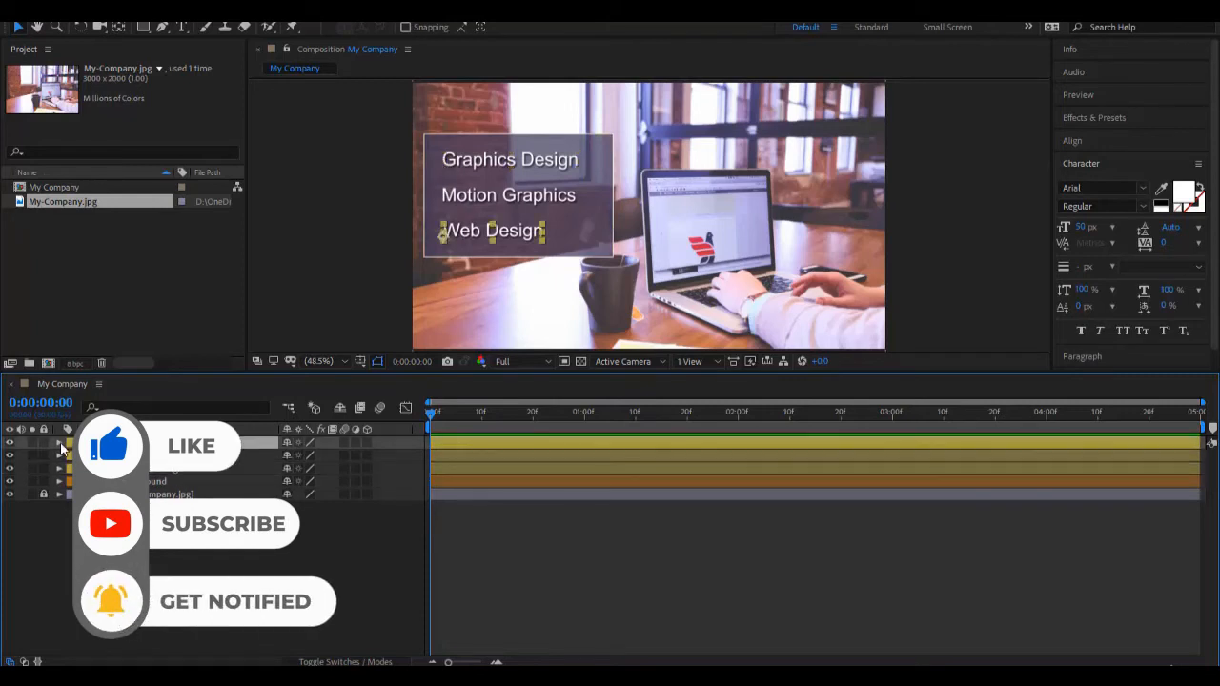
{"action": "left_click", "coordinate": [59, 444]}
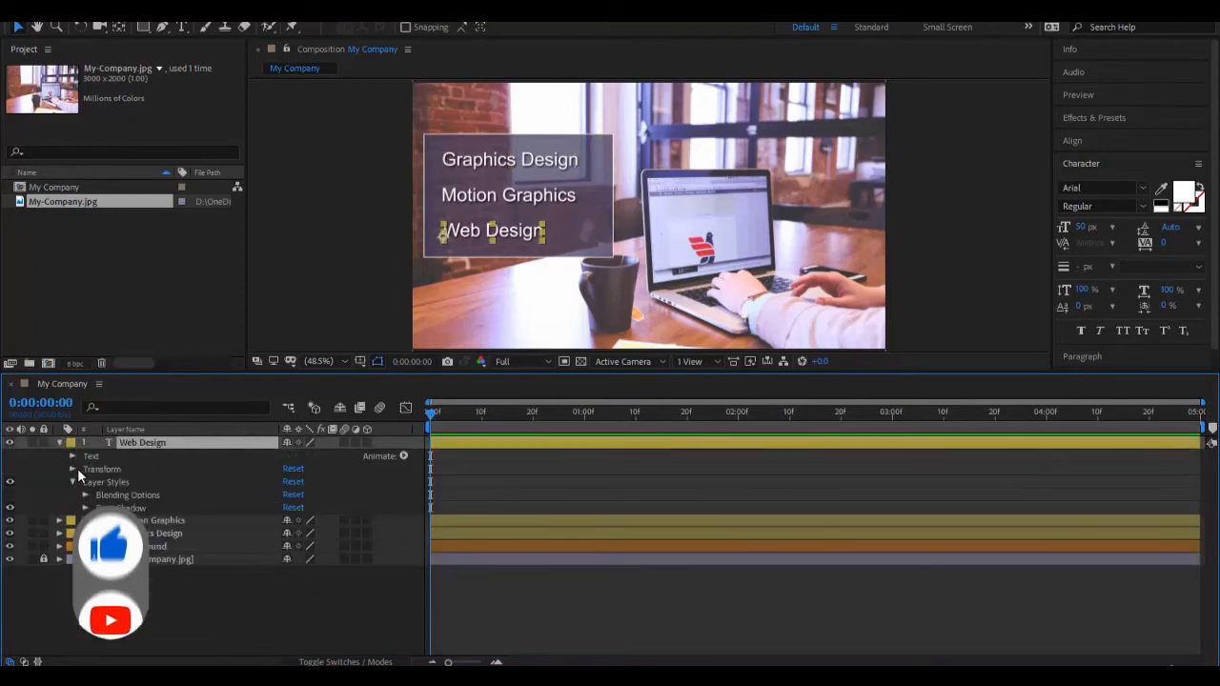
{"action": "left_click", "coordinate": [73, 469]}
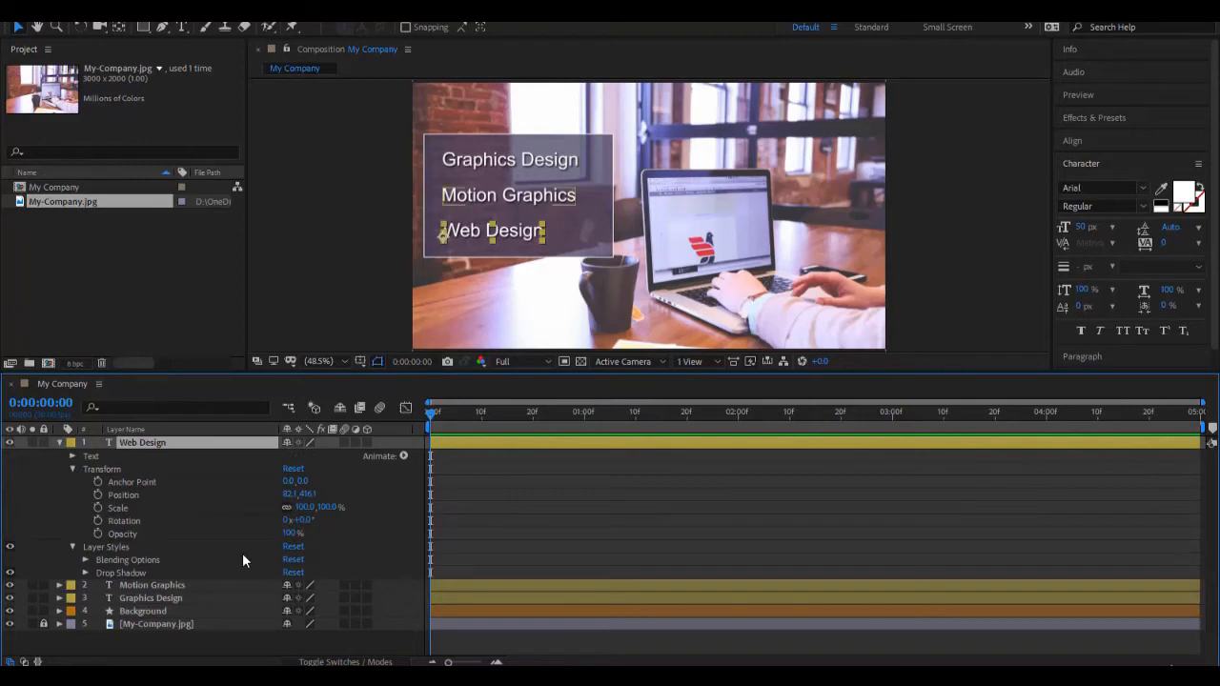
{"action": "left_click", "coordinate": [59, 443]}
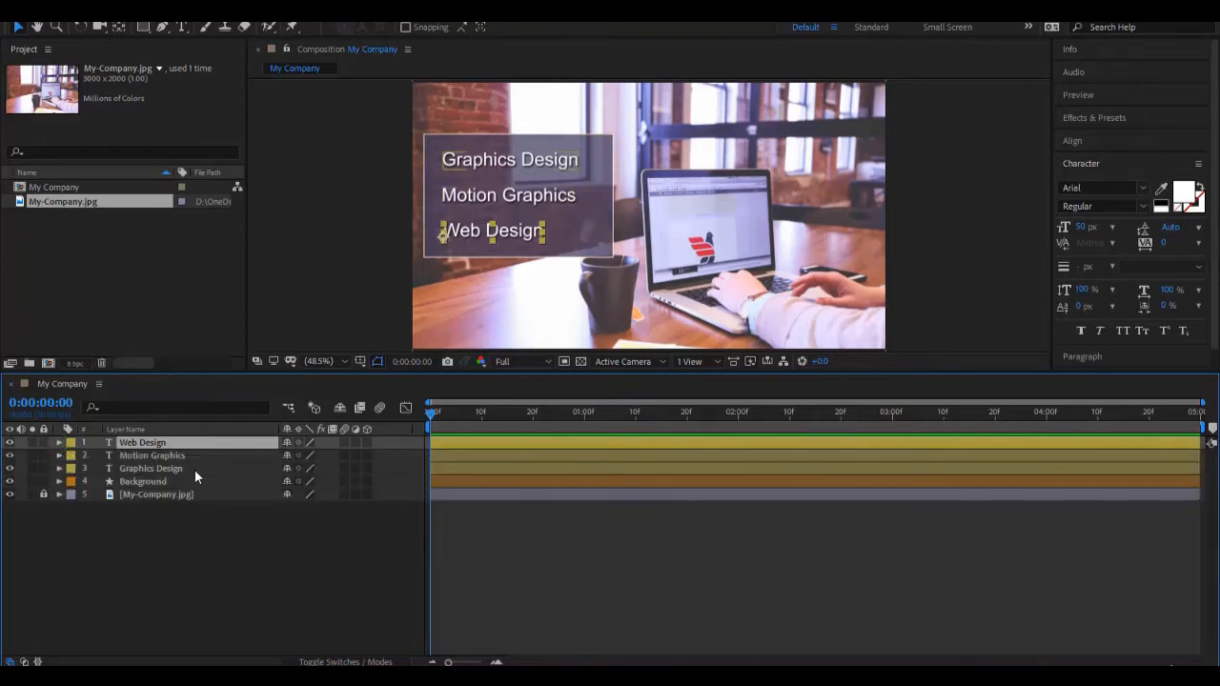
Step: Select the three text layers and view their Scale, Position, Opacity and Rotation properties one after another
{"action": "left_click", "coordinate": [196, 469]}
{"action": "left_click", "coordinate": [197, 442], "text": "shift"}
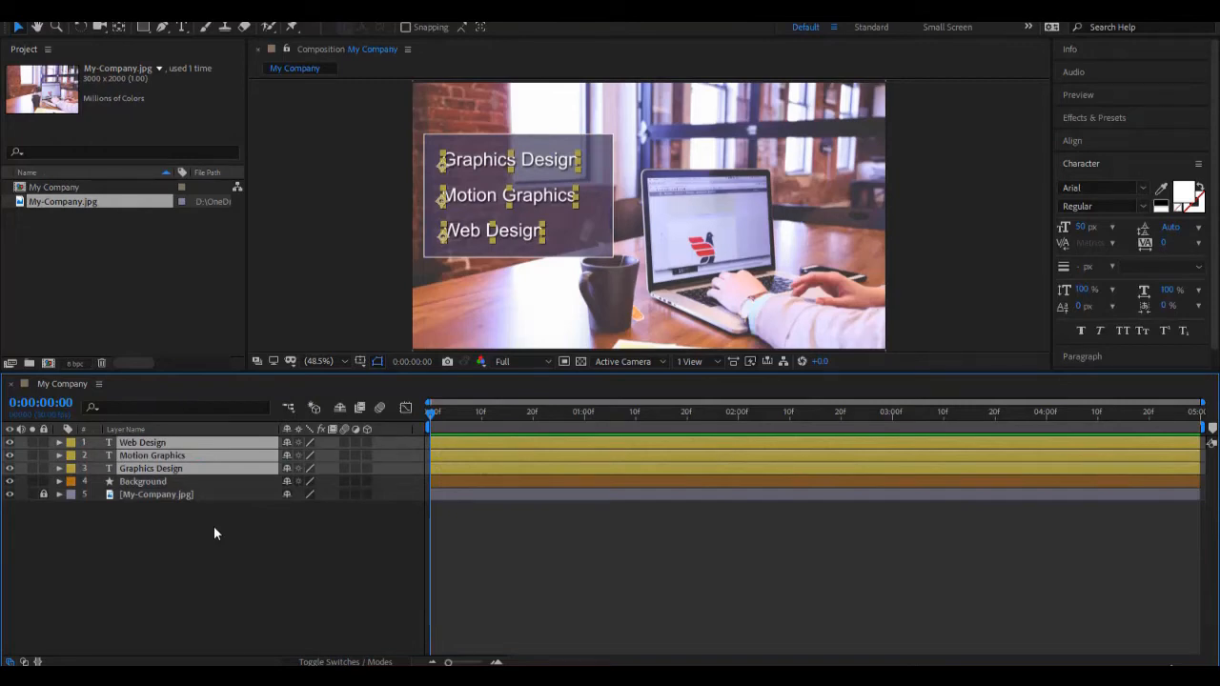
{"action": "key", "text": "s"}
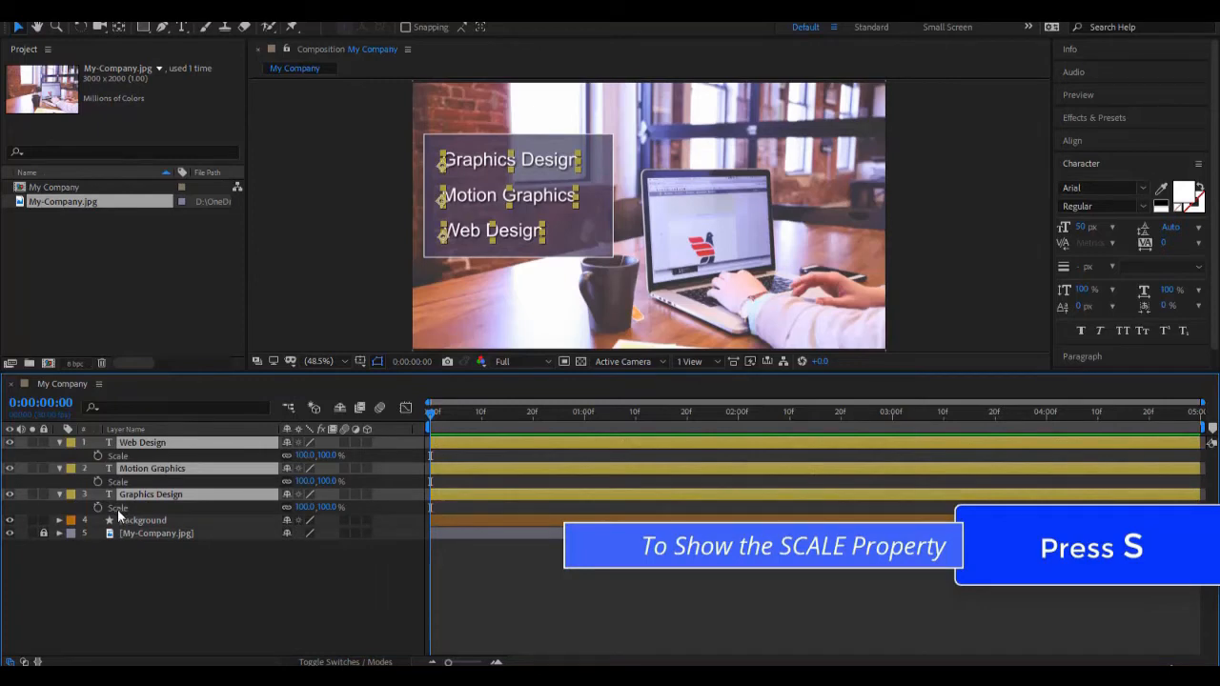
{"action": "key", "text": "p"}
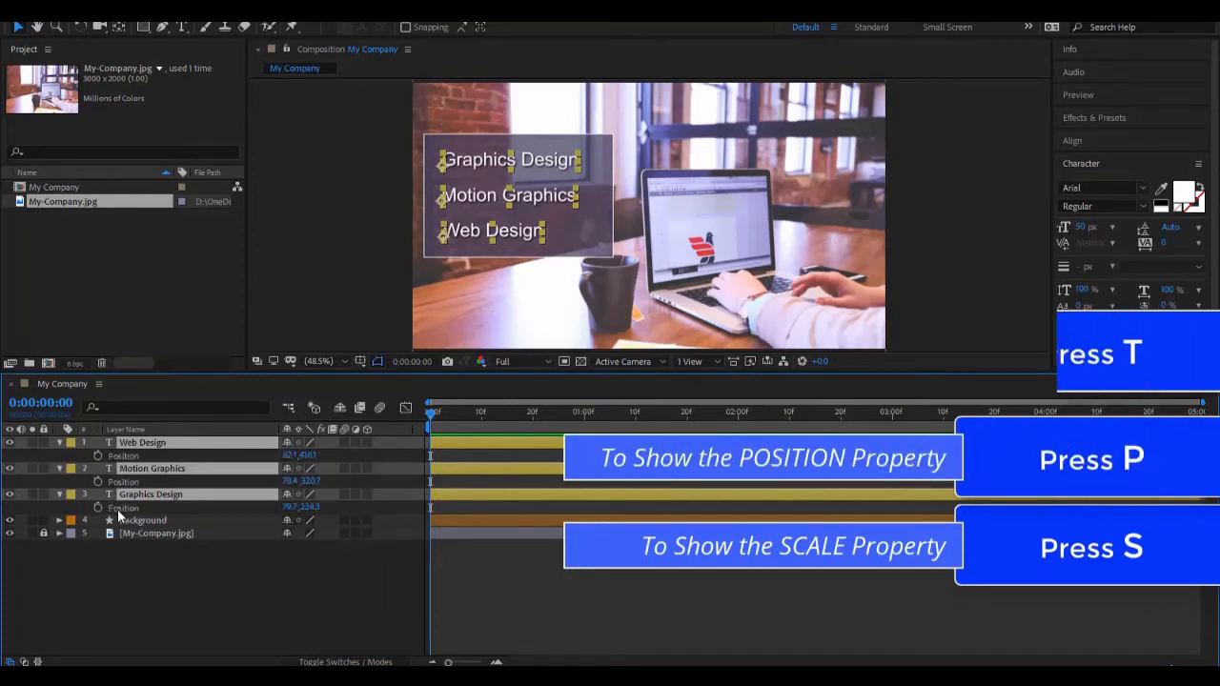
{"action": "key", "text": "t"}
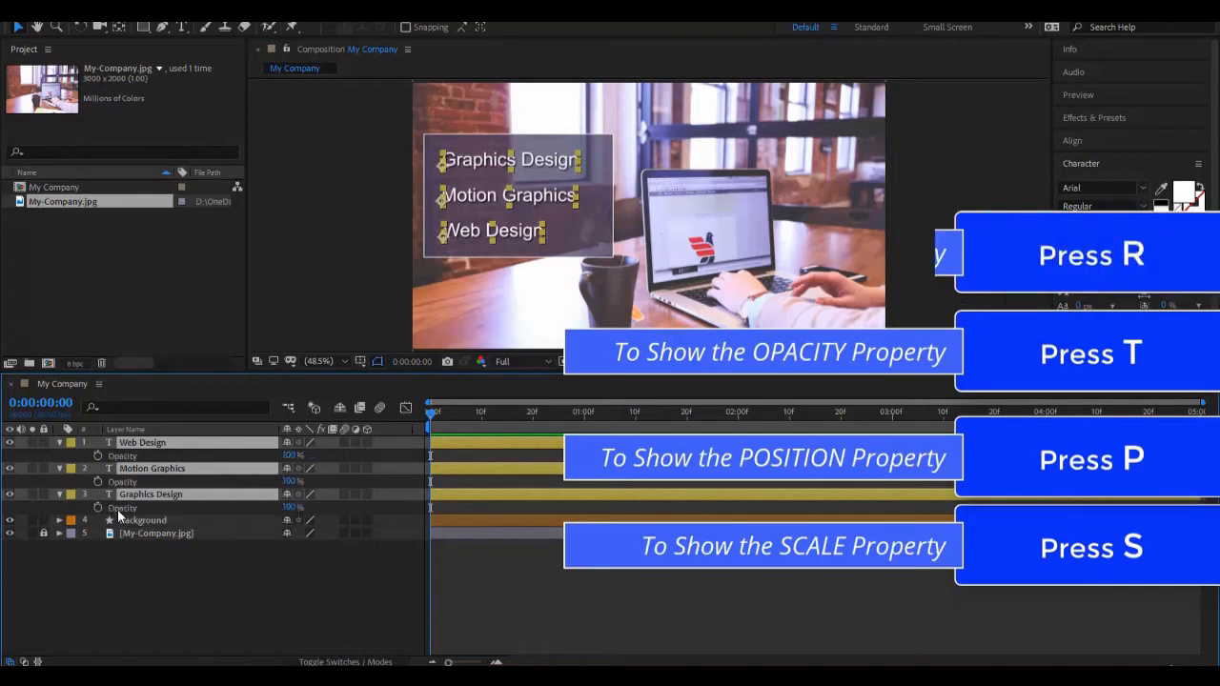
{"action": "key", "text": "r"}
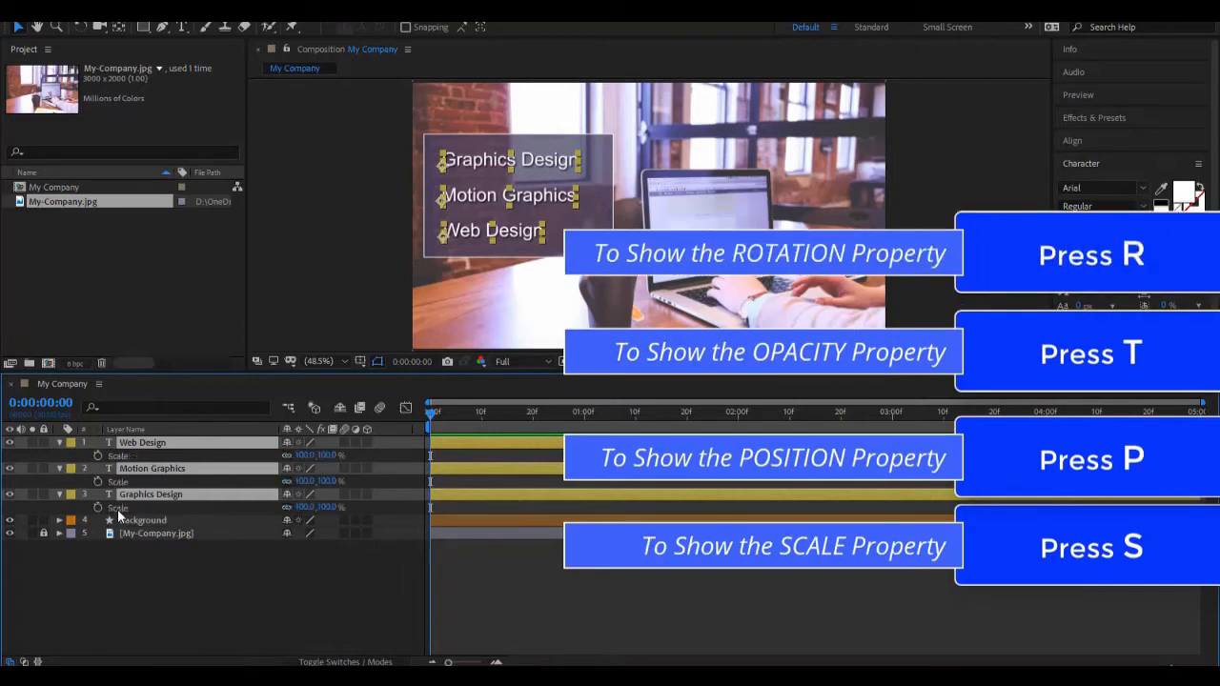
Step: Reveal Scale and Opacity together on the three selected text layers and move the playhead to 0:00:01:00
{"action": "key", "text": "s"}
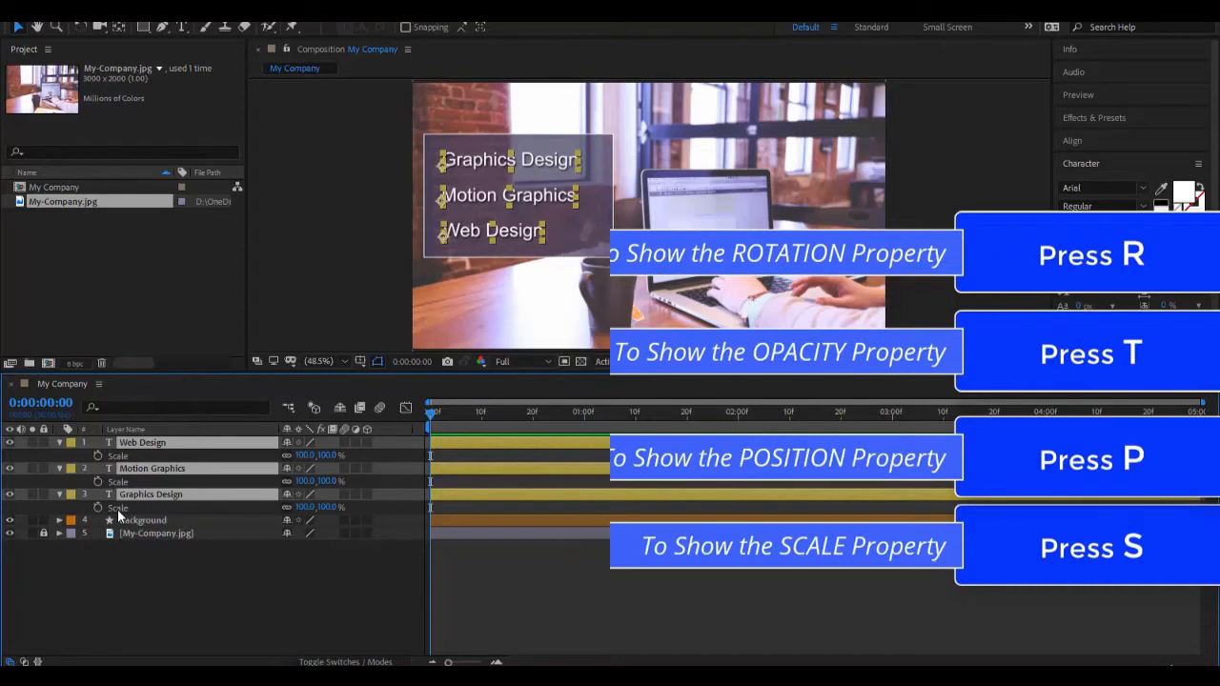
{"action": "key", "text": "shift+t"}
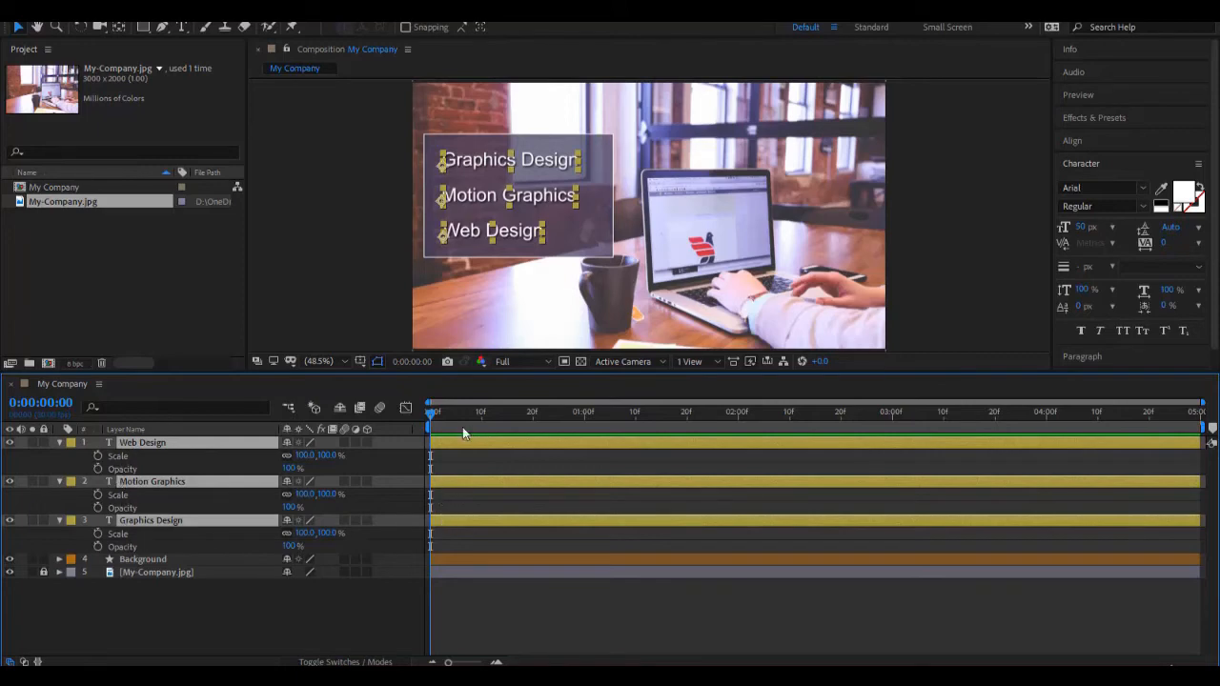
{"action": "left_click_drag", "start_coordinate": [430, 412], "coordinate": [586, 420]}
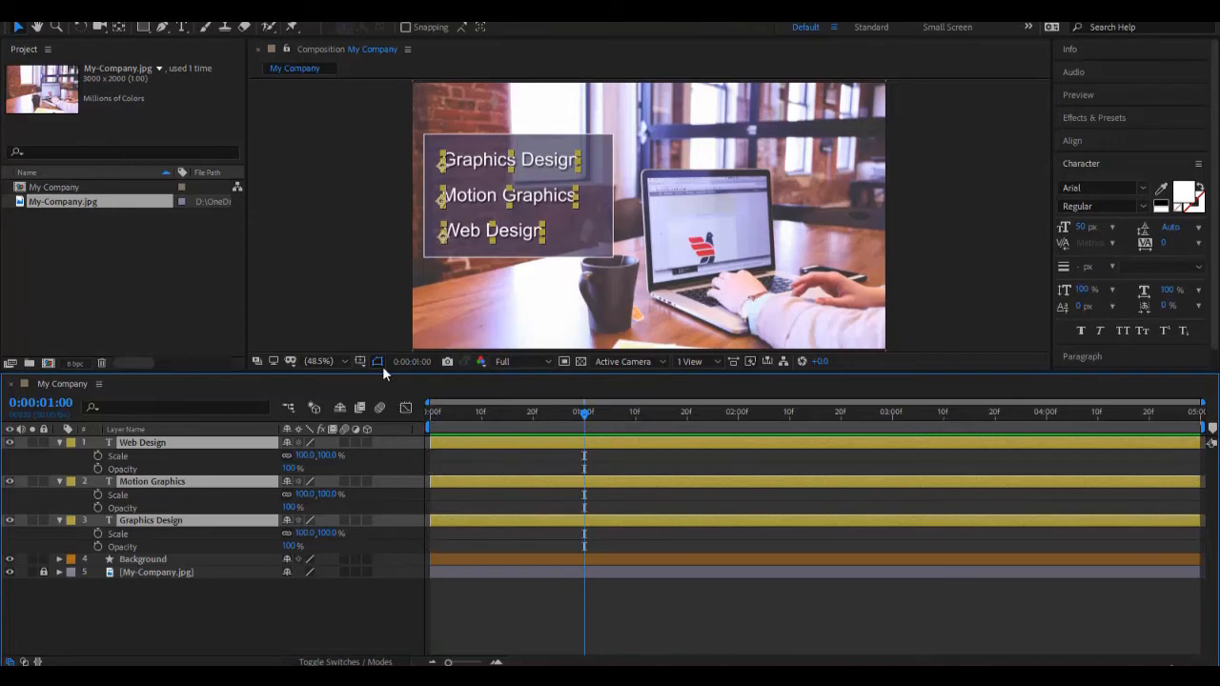
Step: Start Scale and Opacity keyframes on the three selected text layers at 0:00:01:00
{"action": "left_click", "coordinate": [98, 456]}
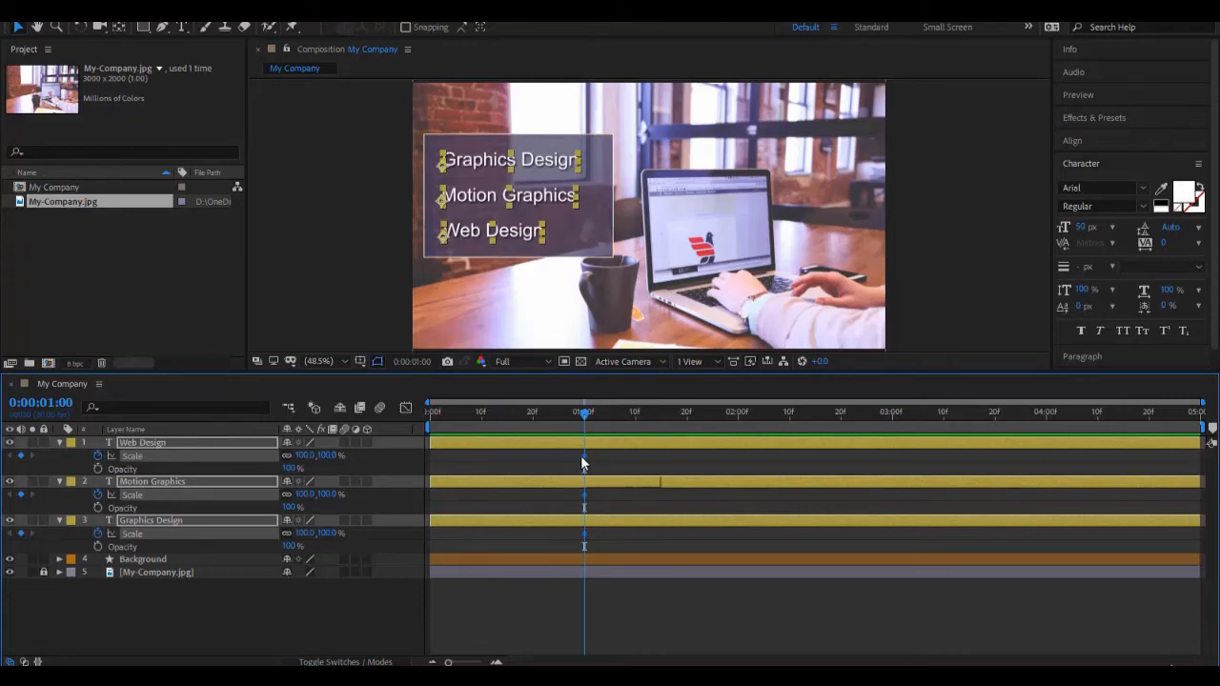
{"action": "left_click", "coordinate": [98, 469]}
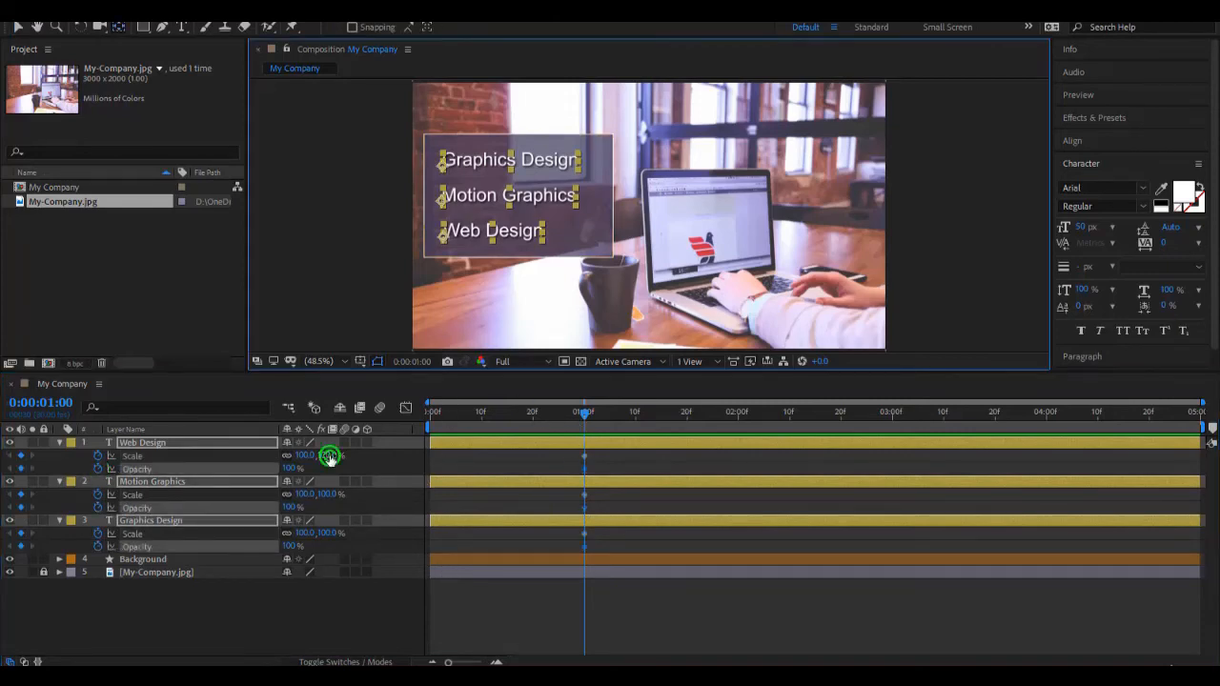
Step: Try scaling the three text layers to 86%, check their paragraph alignment, and return the scale to 100%
{"action": "mouse_move", "coordinate": [324, 455]}
{"action": "left_mouse_down"}
{"action": "mouse_move", "coordinate": [288, 455]}
{"action": "mouse_move", "coordinate": [353, 472]}
{"action": "mouse_move", "coordinate": [335, 470]}
{"action": "left_mouse_up"}
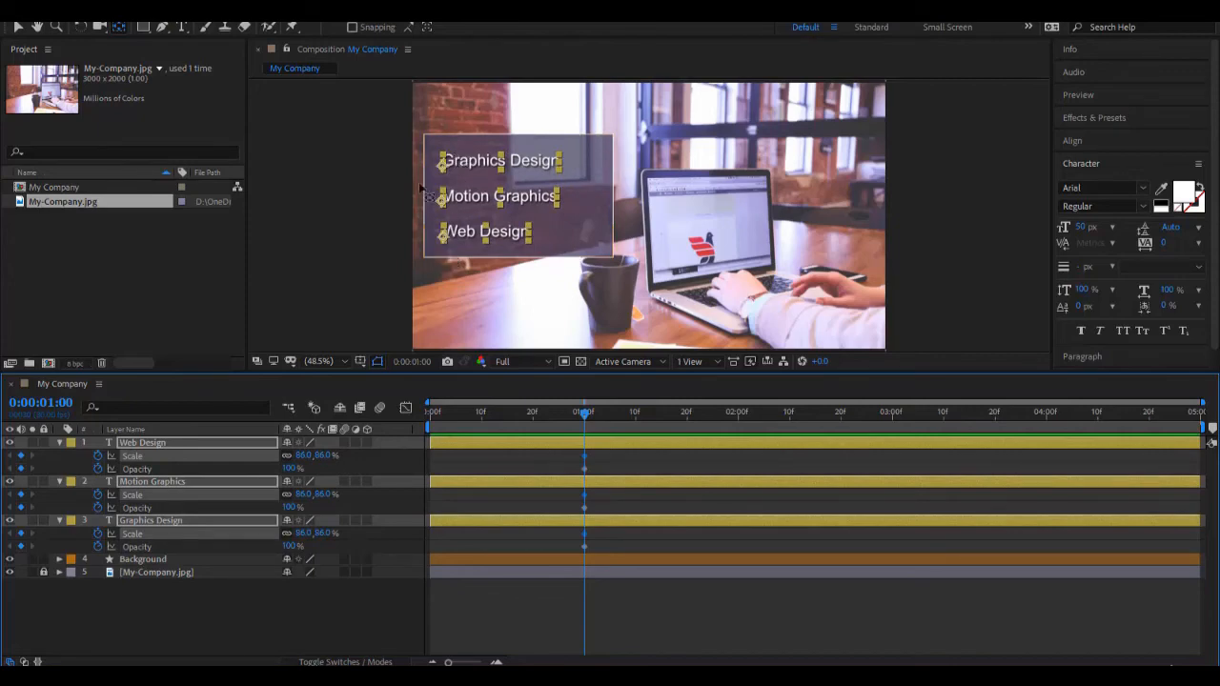
{"action": "left_click", "coordinate": [1080, 358]}
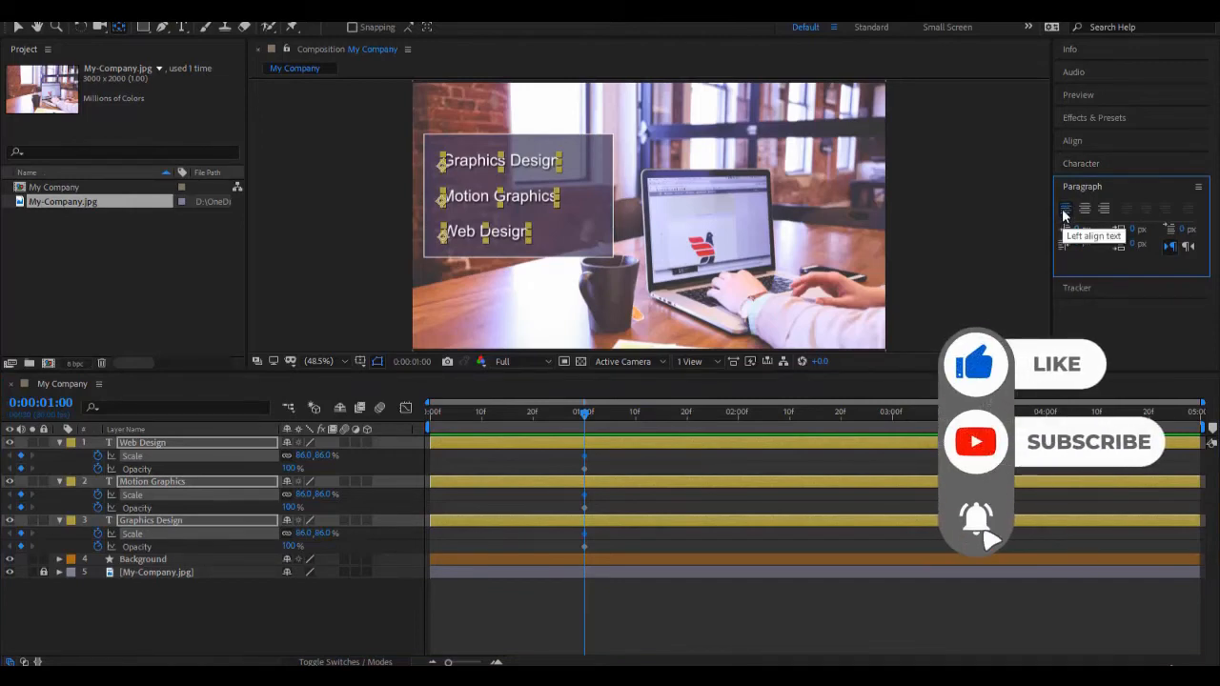
{"action": "left_click", "coordinate": [321, 457]}
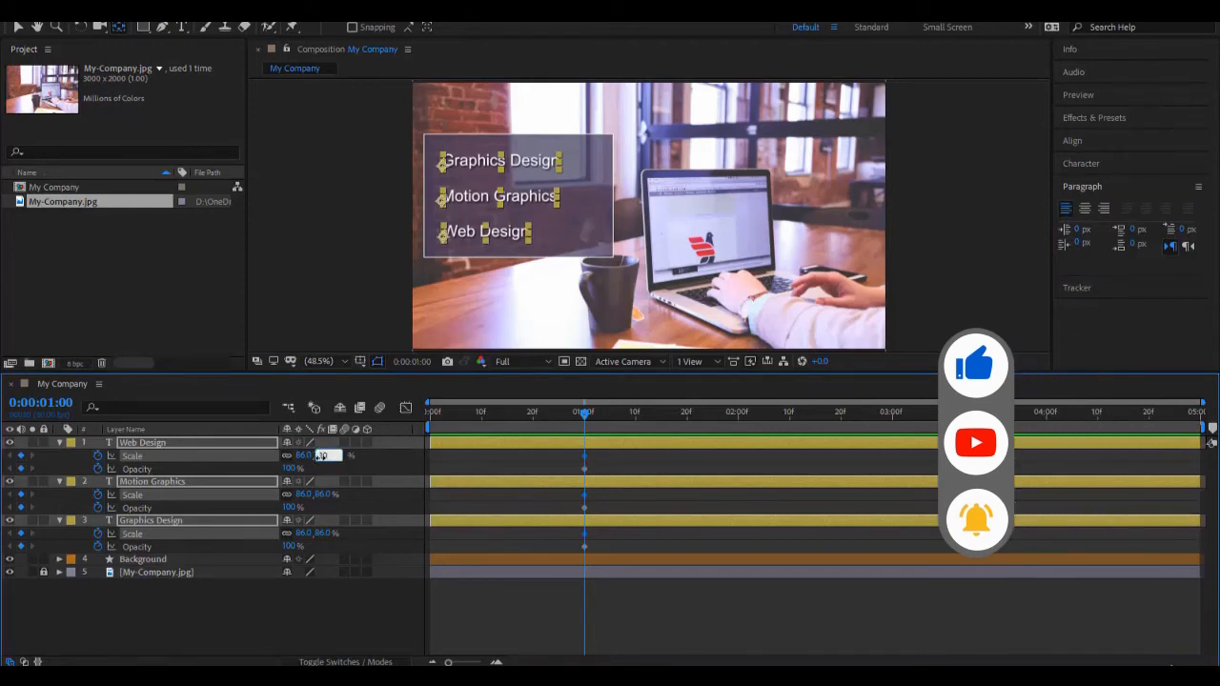
{"action": "type", "text": "100"}
{"action": "key", "text": "Return"}
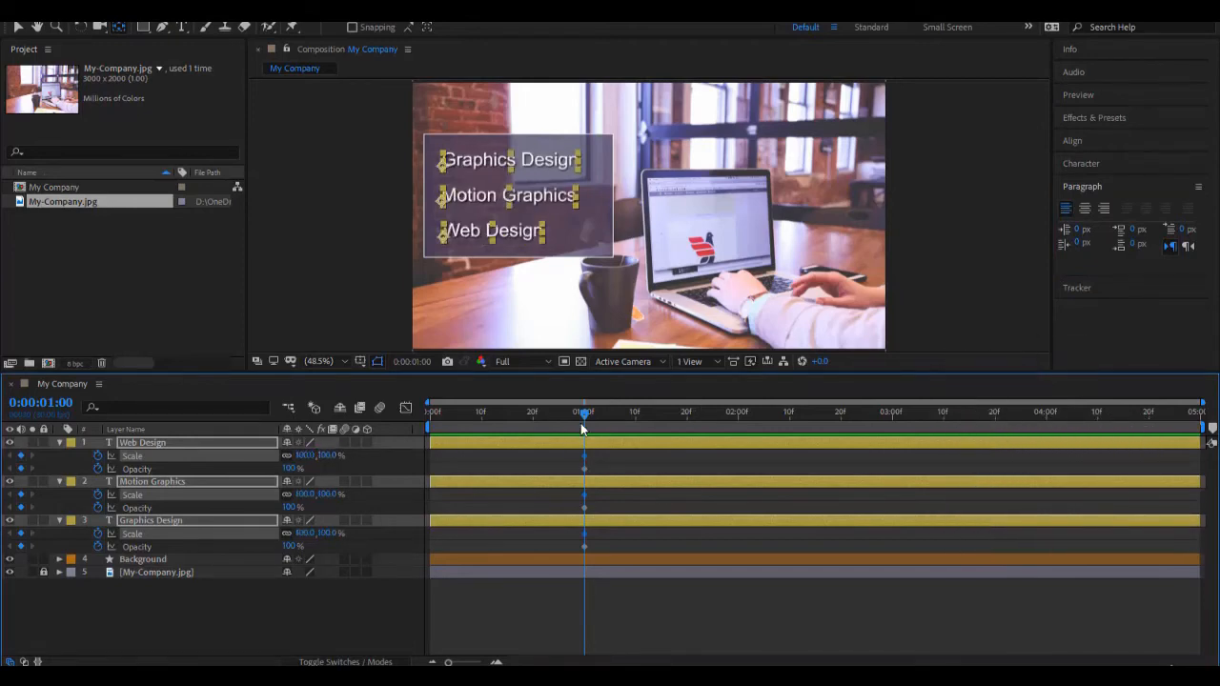
Step: At 0:00:00:00, set both Scale and Opacity of the three text layers to 0%
{"action": "left_click_drag", "start_coordinate": [583, 412], "coordinate": [431, 412]}
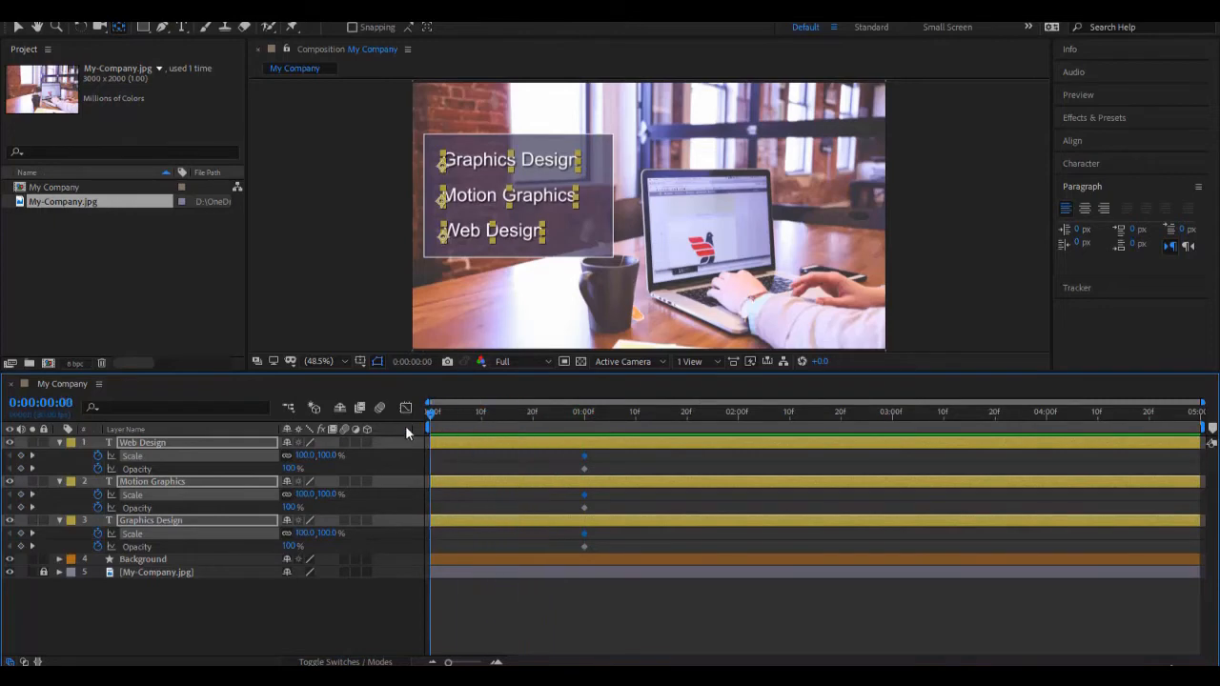
{"action": "left_click", "coordinate": [305, 456]}
{"action": "type", "text": "0"}
{"action": "key", "text": "Return"}
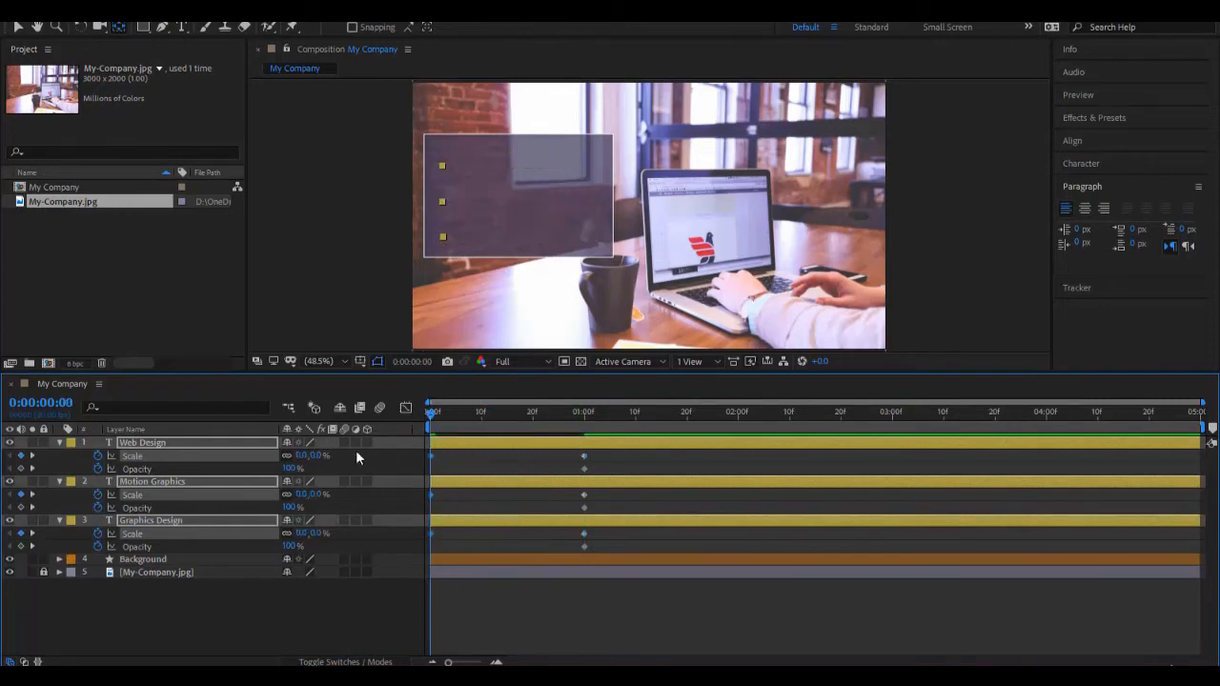
{"action": "left_click", "coordinate": [295, 470]}
{"action": "type", "text": "0"}
{"action": "key", "text": "Return"}
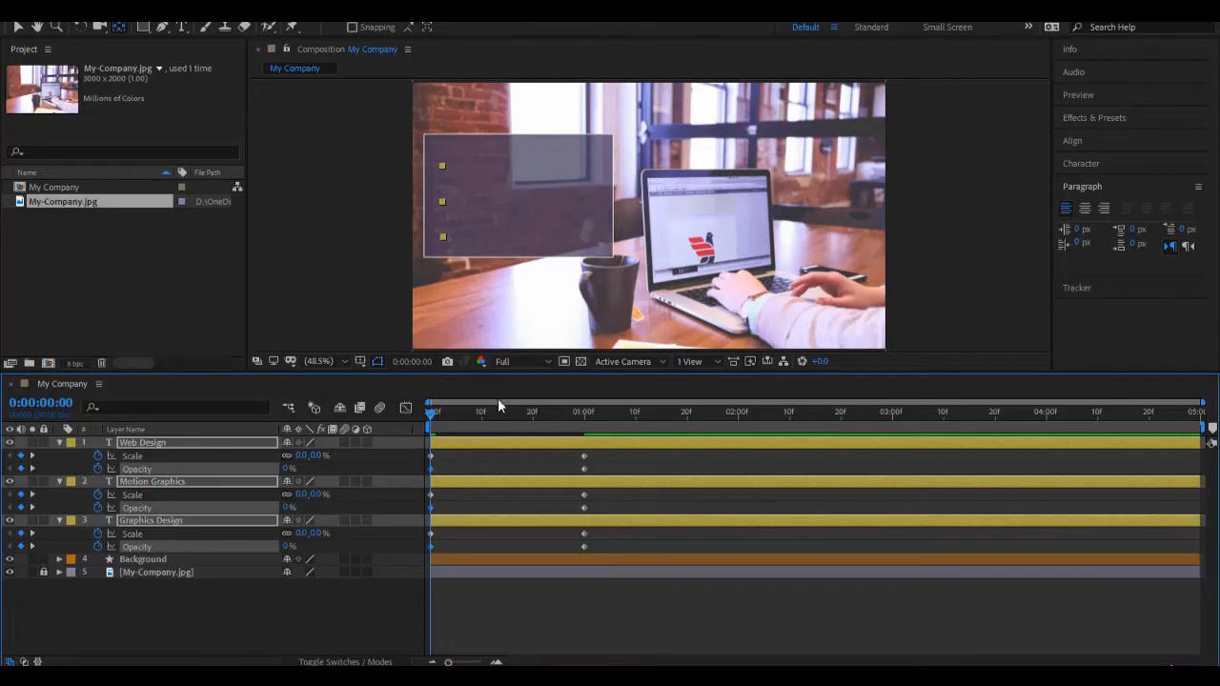
Step: Deselect the layers and preview the text's scale and opacity animation from the start
{"action": "key", "text": "space"}
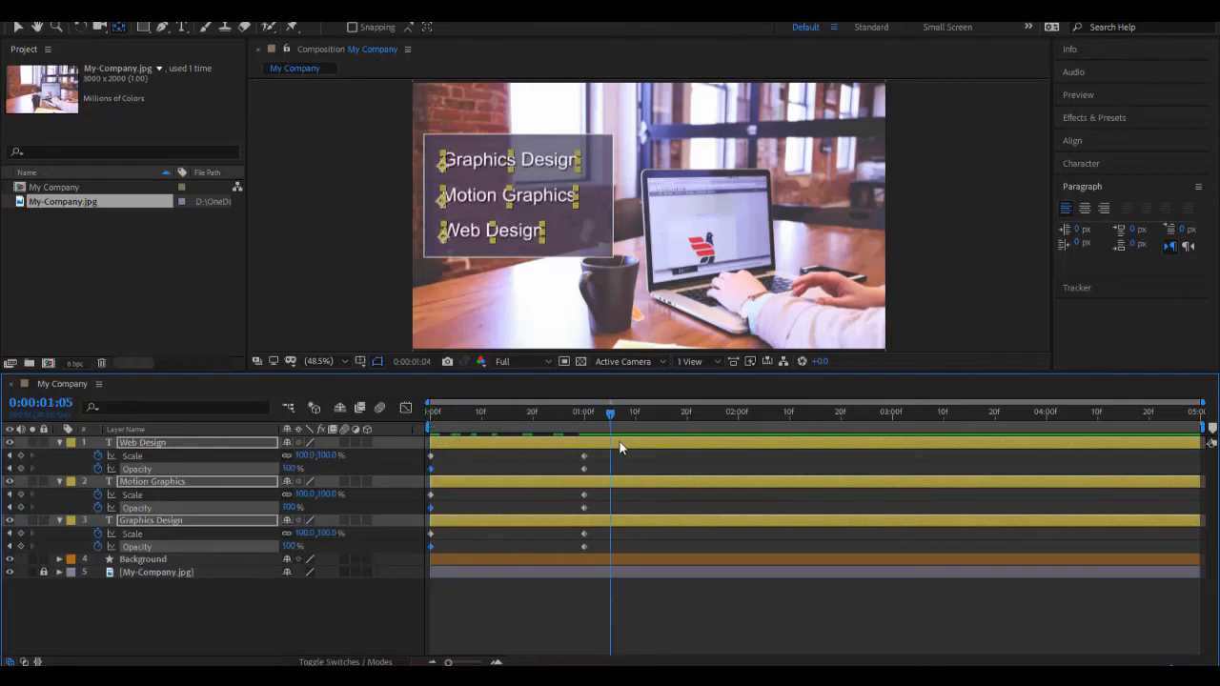
{"action": "left_click", "coordinate": [479, 621]}
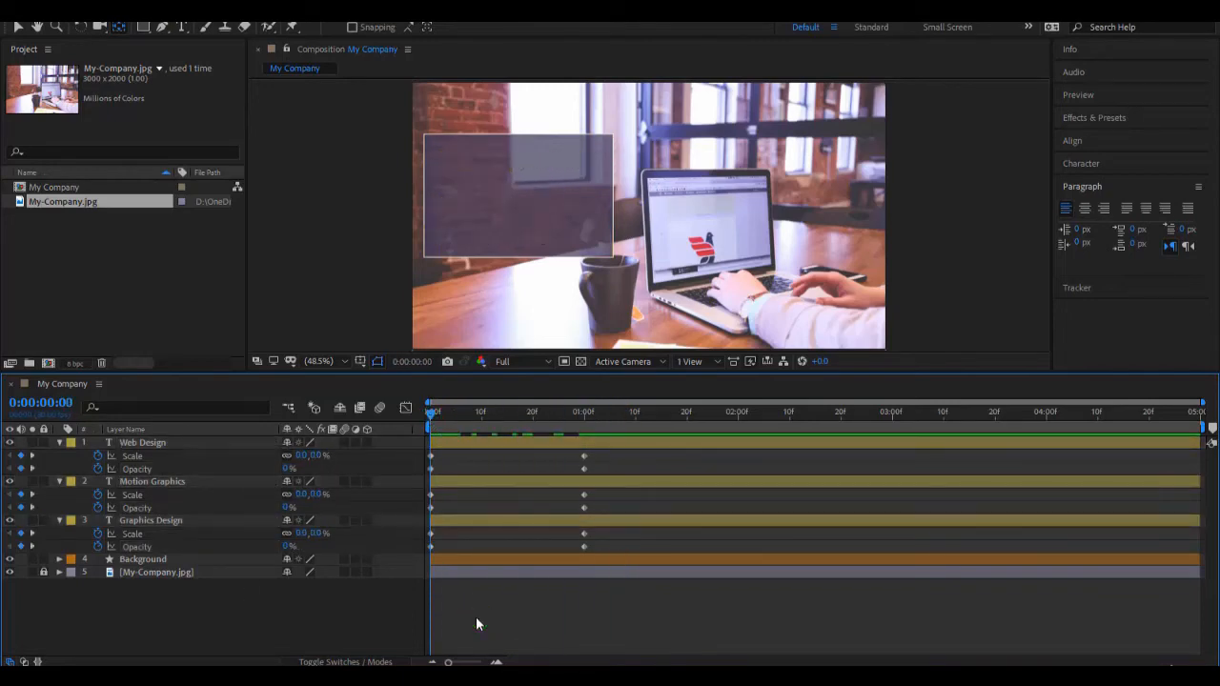
{"action": "key", "text": "space"}
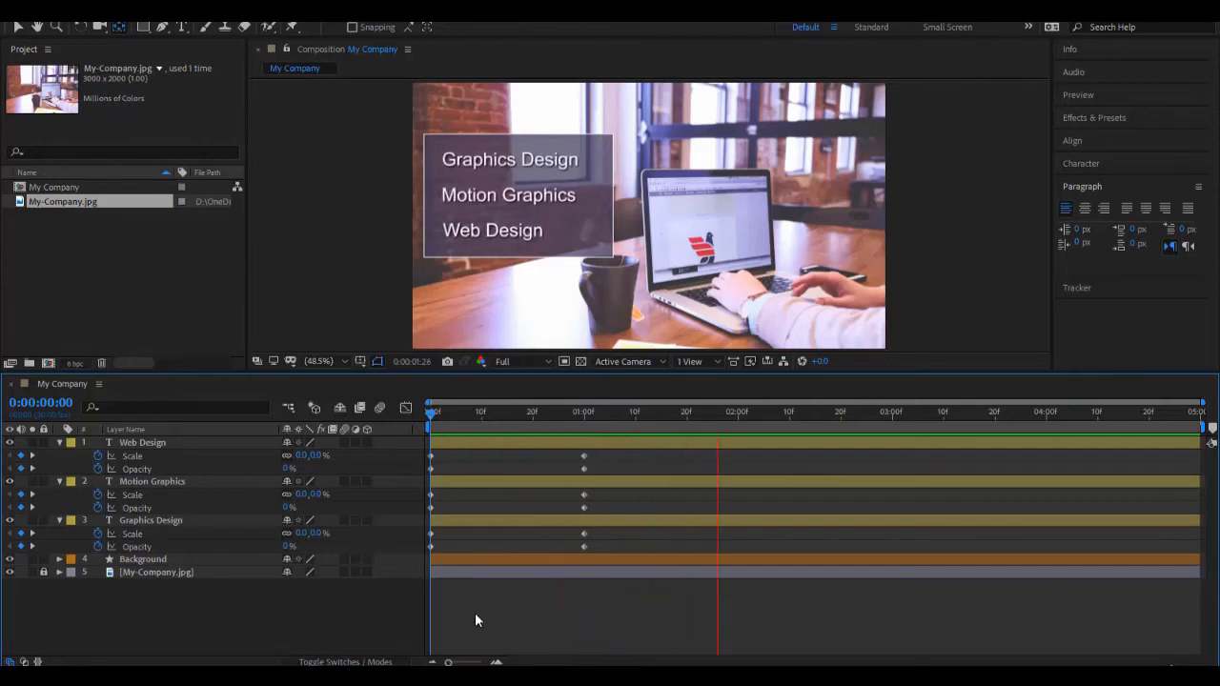
{"action": "left_click", "coordinate": [436, 419]}
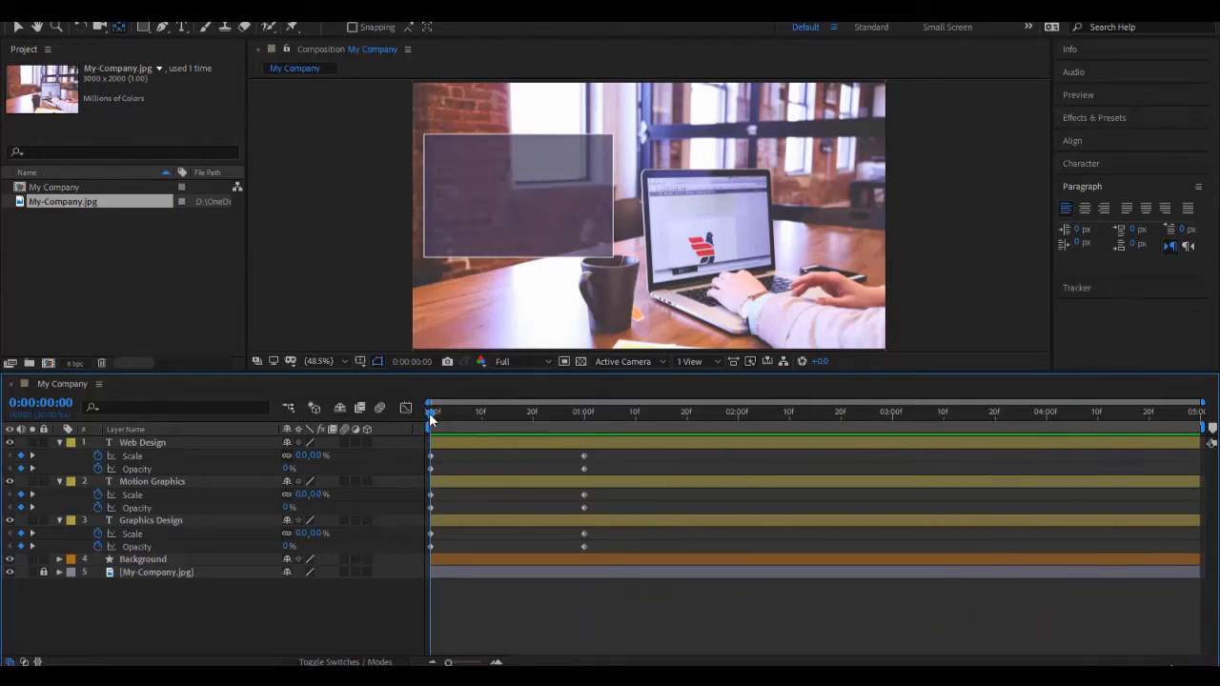
Step: End the work area at 0:00:02:00 and preview the animation within it
{"action": "left_click_drag", "start_coordinate": [436, 419], "coordinate": [959, 419]}
{"action": "left_click_drag", "start_coordinate": [1014, 456], "coordinate": [1203, 448]}
{"action": "left_click_drag", "start_coordinate": [1122, 443], "coordinate": [589, 458]}
{"action": "mouse_move", "coordinate": [725, 457]}
{"action": "left_mouse_down"}
{"action": "mouse_move", "coordinate": [1157, 430]}
{"action": "mouse_move", "coordinate": [735, 443]}
{"action": "left_mouse_up"}
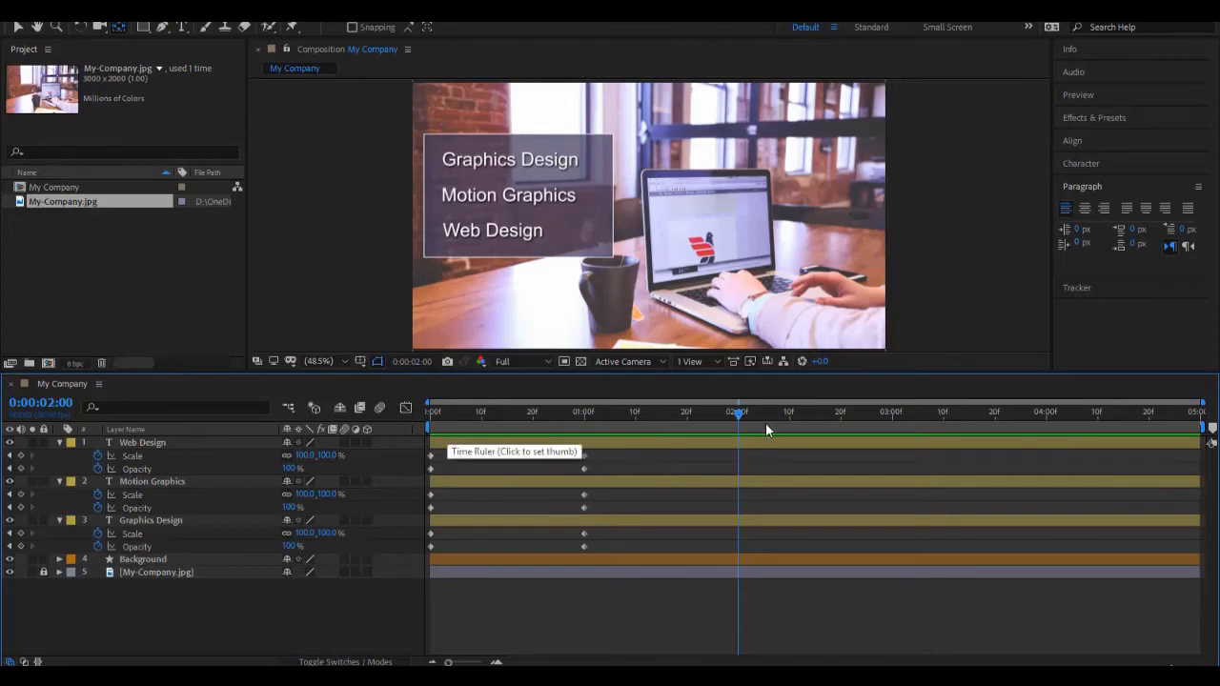
{"action": "mouse_move", "coordinate": [1211, 430]}
{"action": "left_mouse_down"}
{"action": "mouse_move", "coordinate": [740, 452]}
{"action": "mouse_move", "coordinate": [1203, 435]}
{"action": "left_mouse_up"}
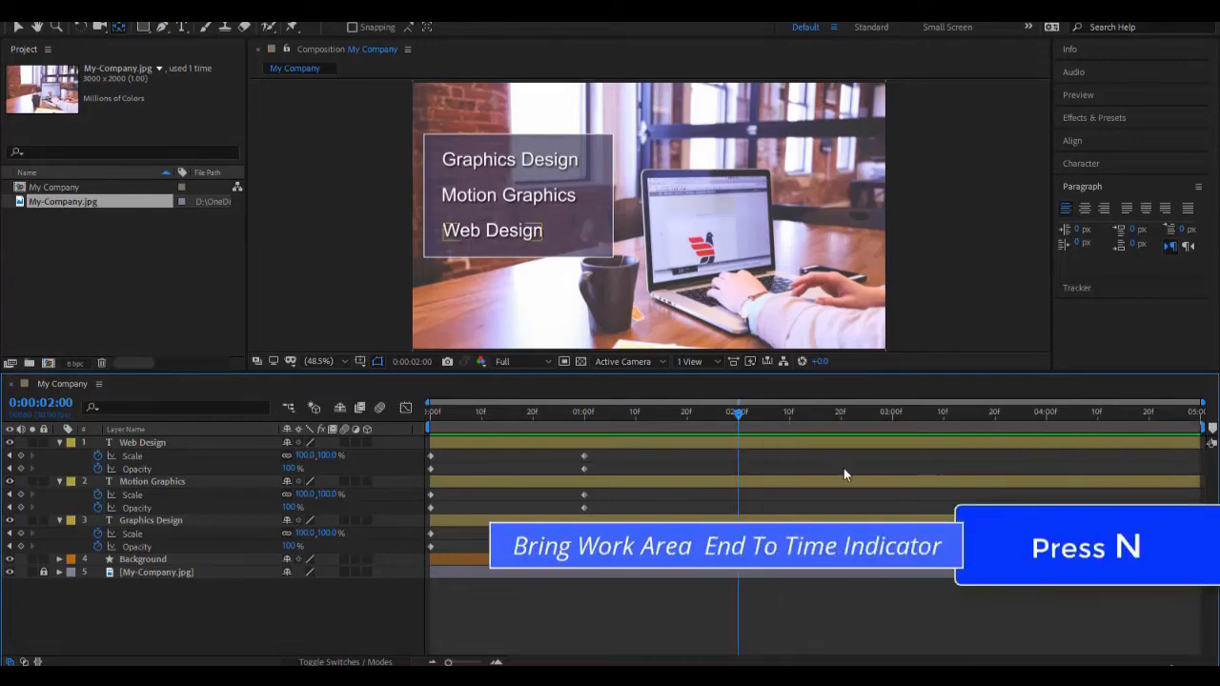
{"action": "key", "text": "n"}
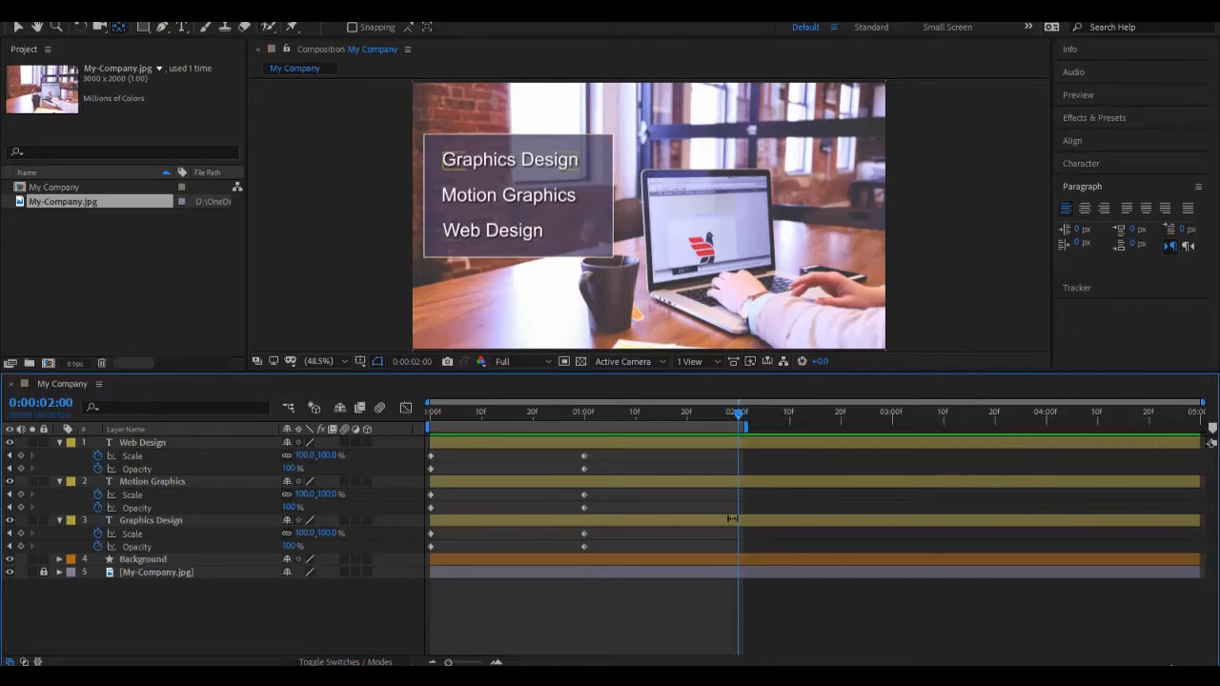
{"action": "key", "text": "space"}
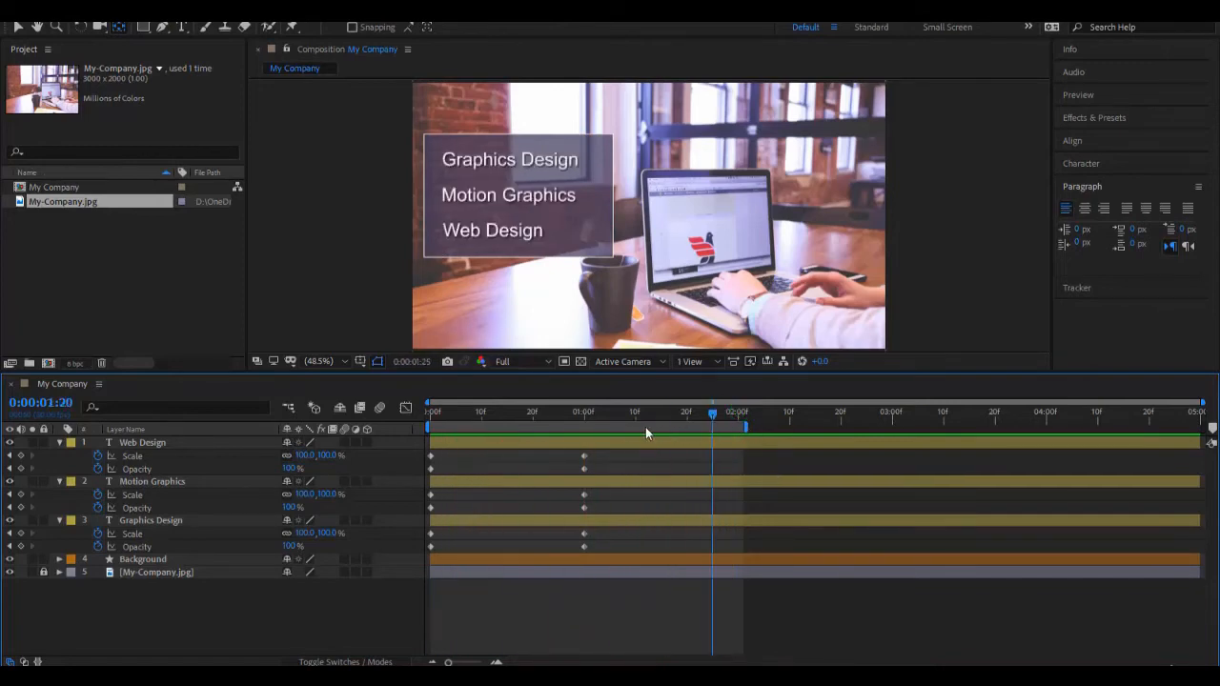
{"action": "key", "text": "space"}
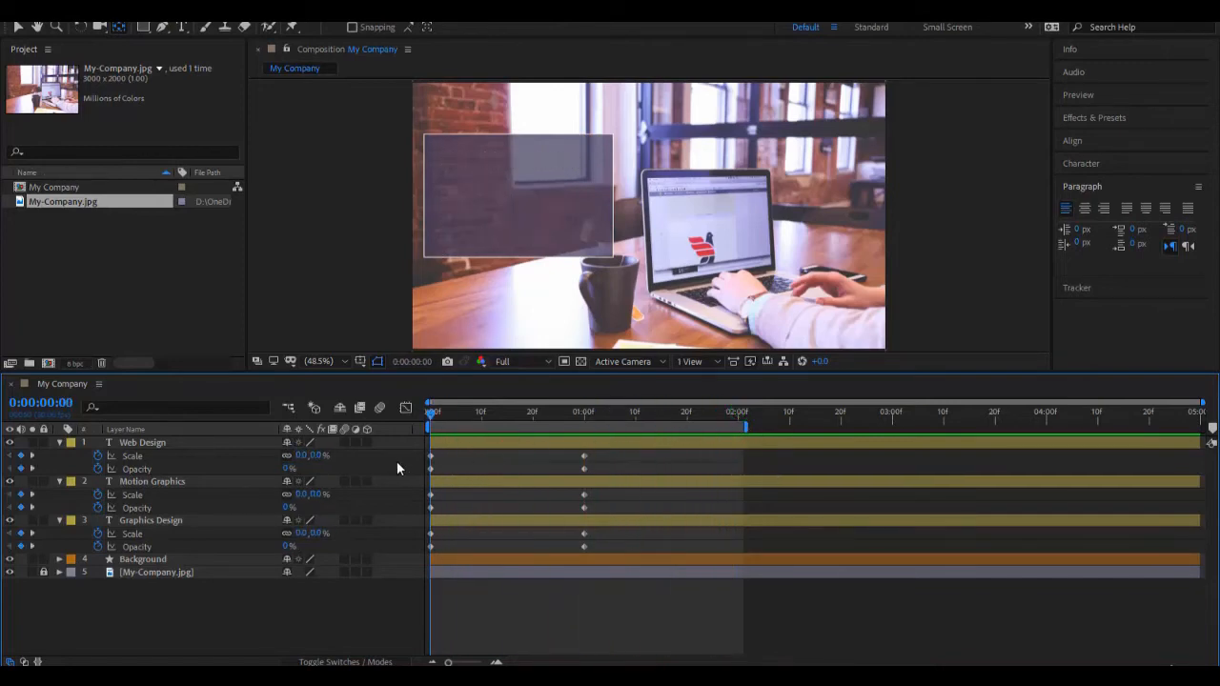
Step: Reveal the Background layer's Position property and start keyframing it at the text layers' 0:00:01:00 keyframe
{"action": "left_click", "coordinate": [18, 26]}
{"action": "left_click", "coordinate": [143, 560]}
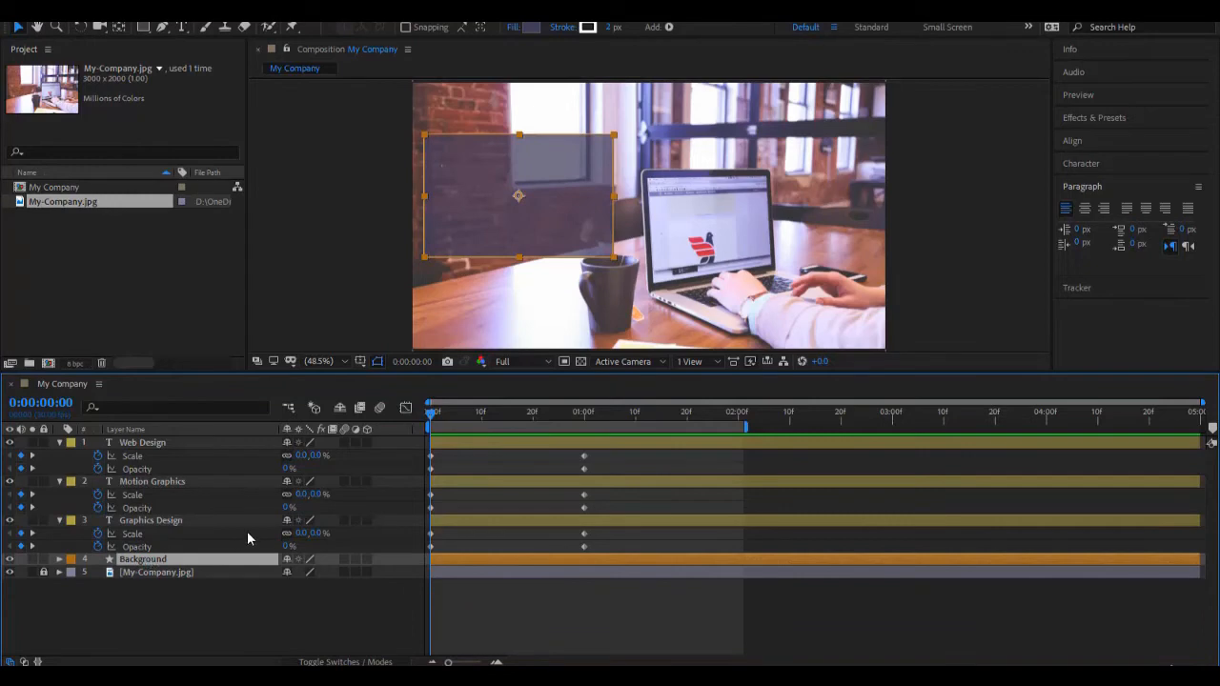
{"action": "key", "text": "p"}
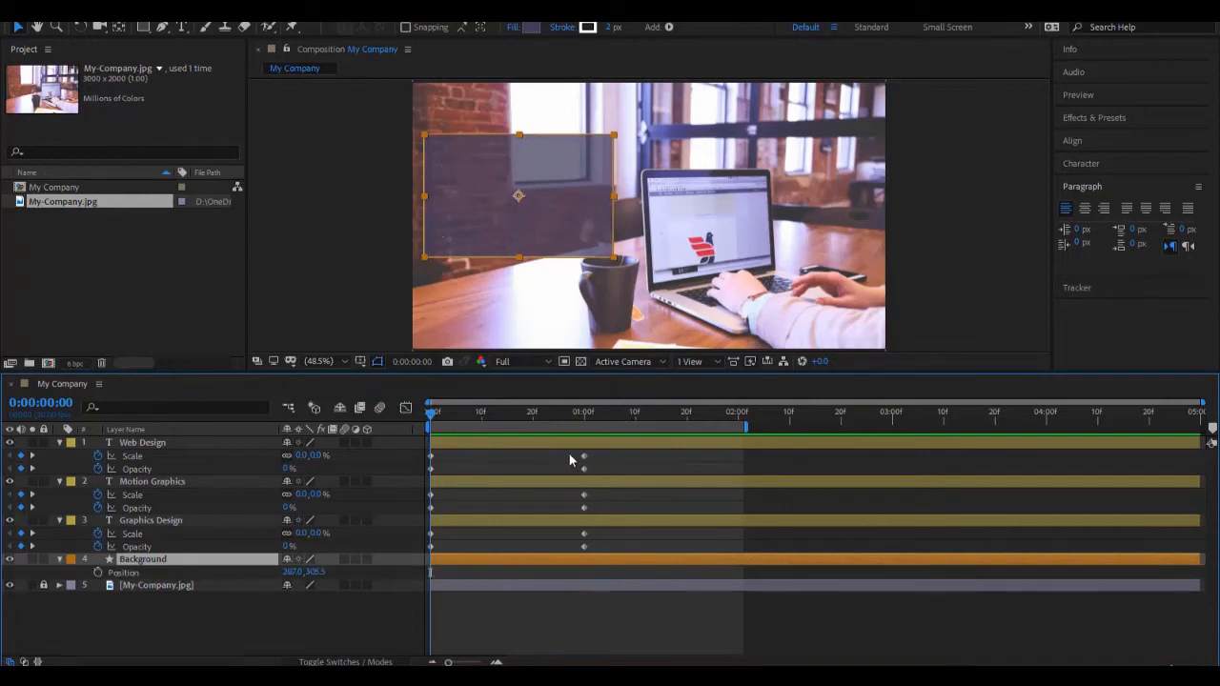
{"action": "left_click", "coordinate": [33, 542]}
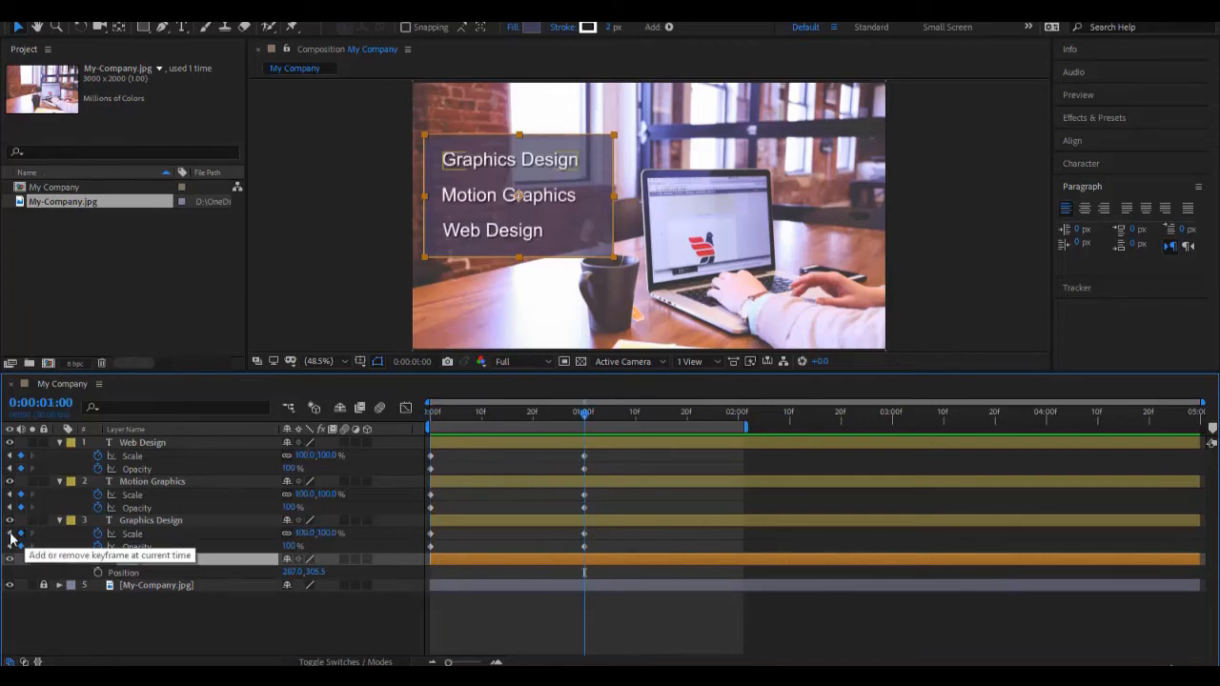
{"action": "left_click", "coordinate": [10, 534]}
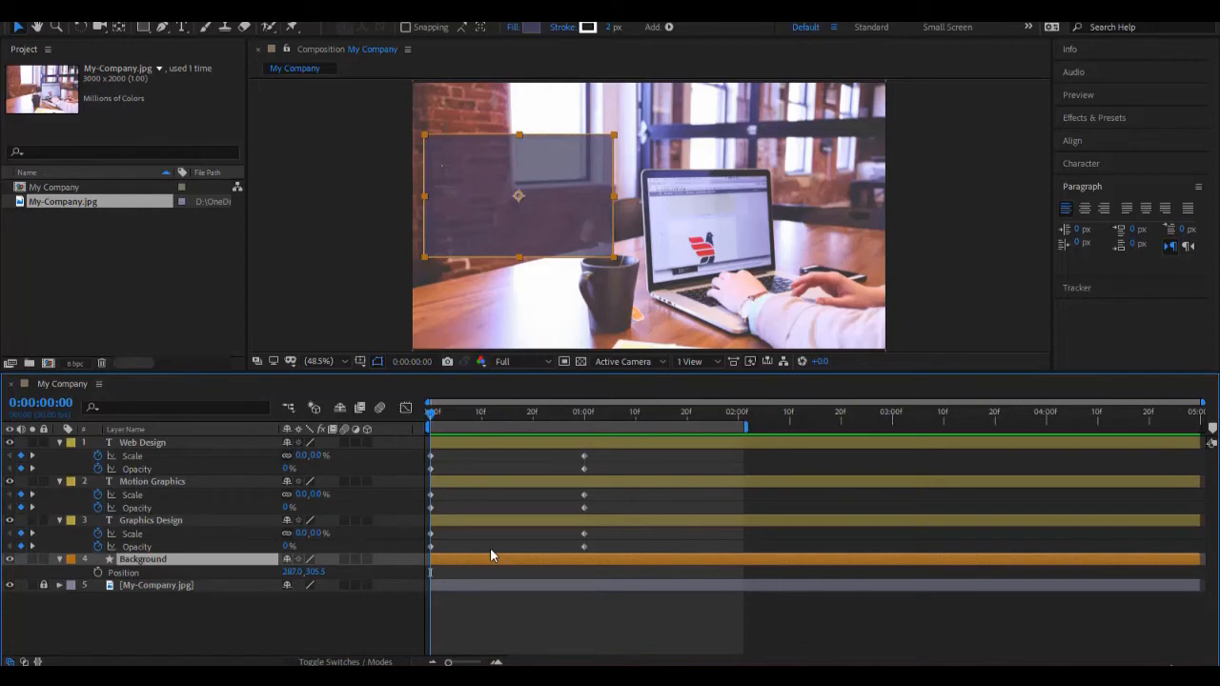
{"action": "key", "text": "k"}
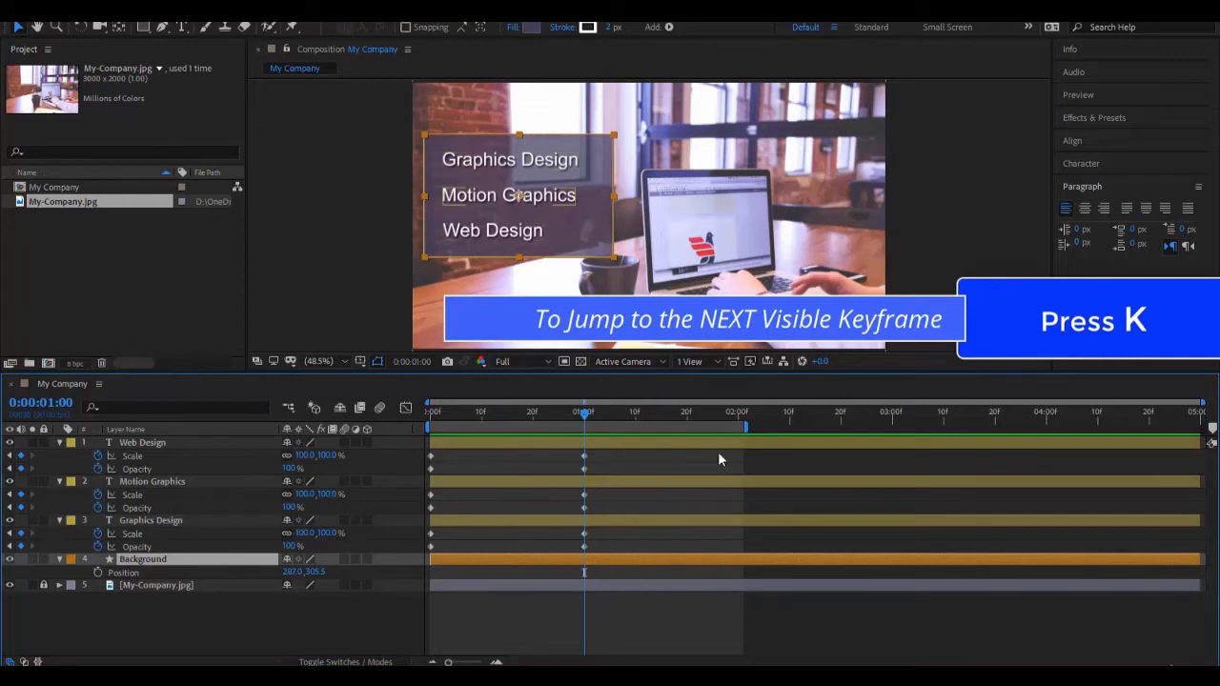
{"action": "key", "text": "j"}
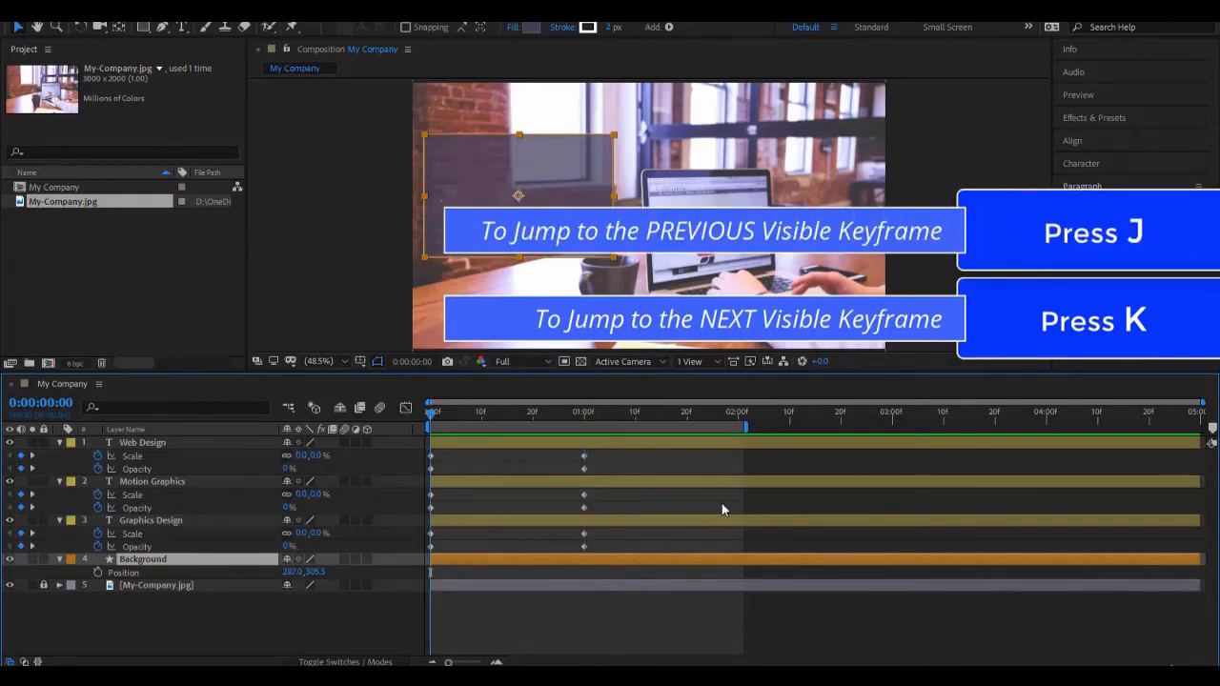
{"action": "key", "text": "k"}
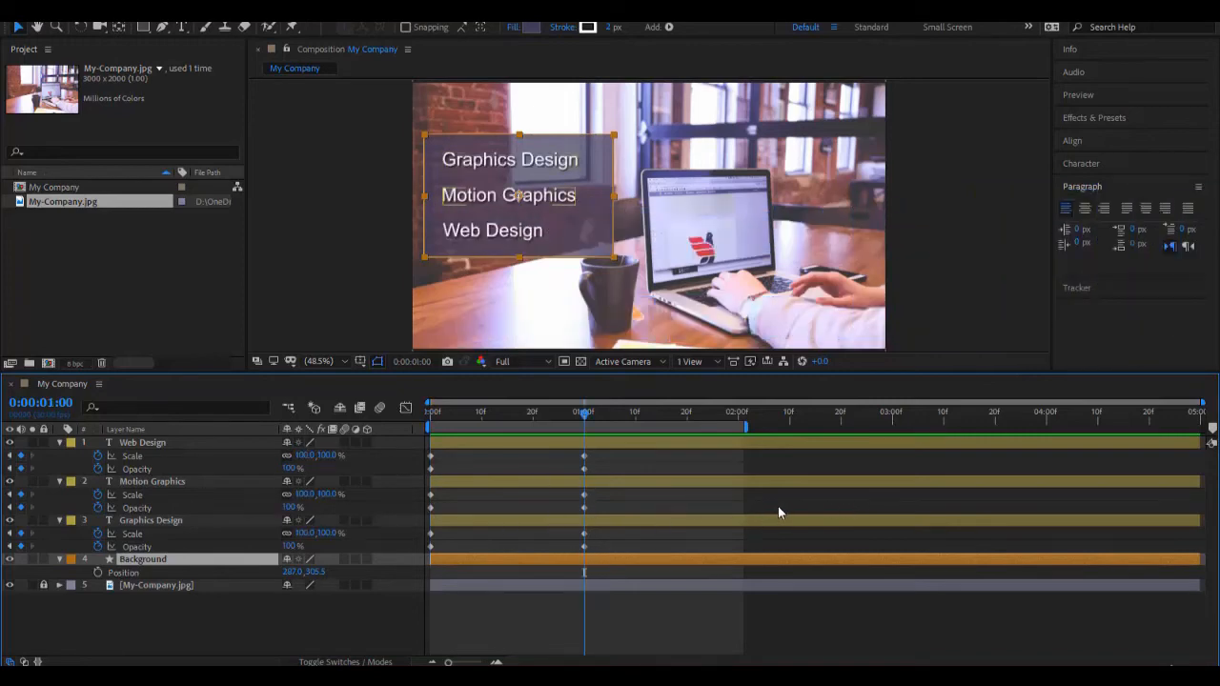
{"action": "left_click", "coordinate": [98, 572]}
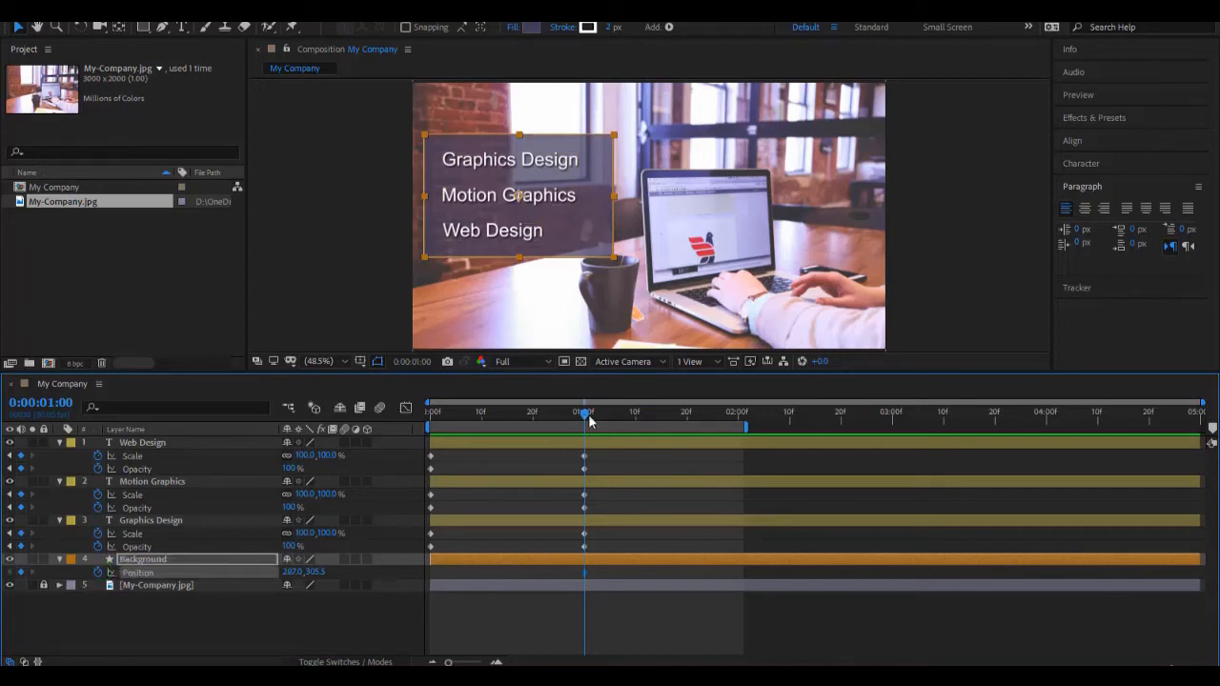
Step: At 0:00:00:00, move the Background rectangle horizontally out of the frame to about -260, 305.5, and preview it sliding in
{"action": "left_click_drag", "start_coordinate": [583, 413], "coordinate": [417, 444]}
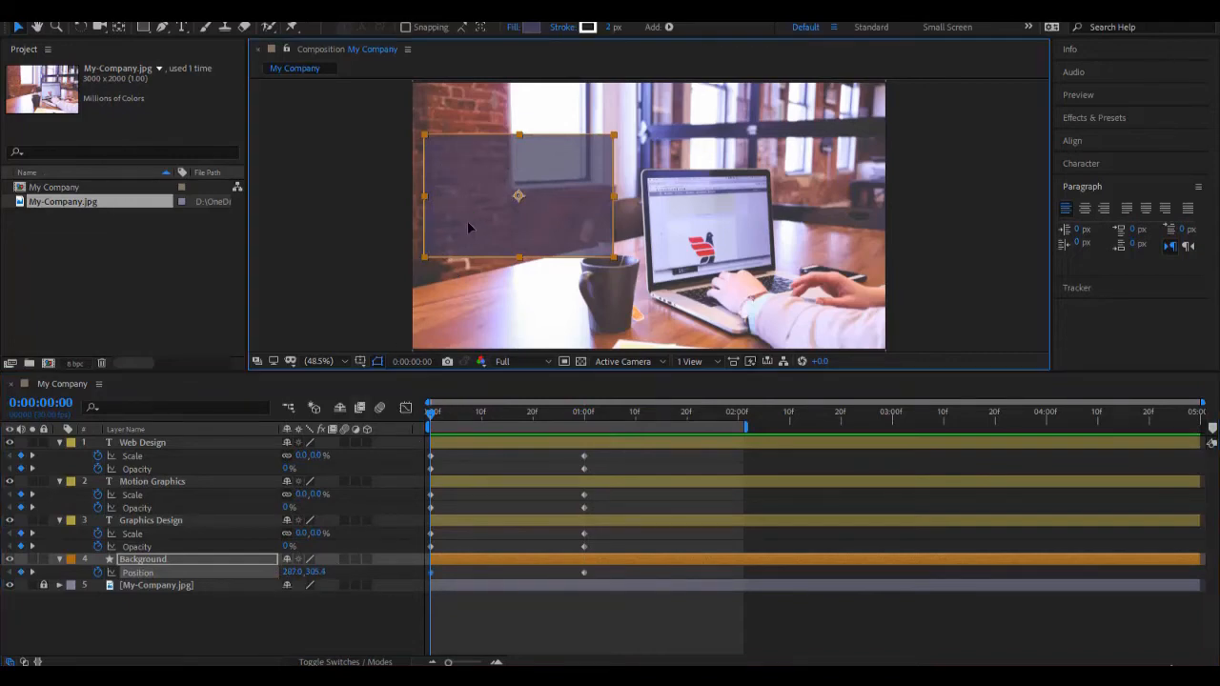
{"action": "mouse_move", "coordinate": [467, 229]}
{"action": "left_mouse_down"}
{"action": "mouse_move", "coordinate": [381, 246]}
{"action": "mouse_move", "coordinate": [374, 211]}
{"action": "mouse_move", "coordinate": [365, 235]}
{"action": "mouse_move", "coordinate": [400, 219]}
{"action": "mouse_move", "coordinate": [515, 222]}
{"action": "mouse_move", "coordinate": [400, 230]}
{"action": "mouse_move", "coordinate": [466, 226]}
{"action": "left_mouse_up"}
{"action": "left_click_drag", "start_coordinate": [464, 225], "coordinate": [259, 276]}
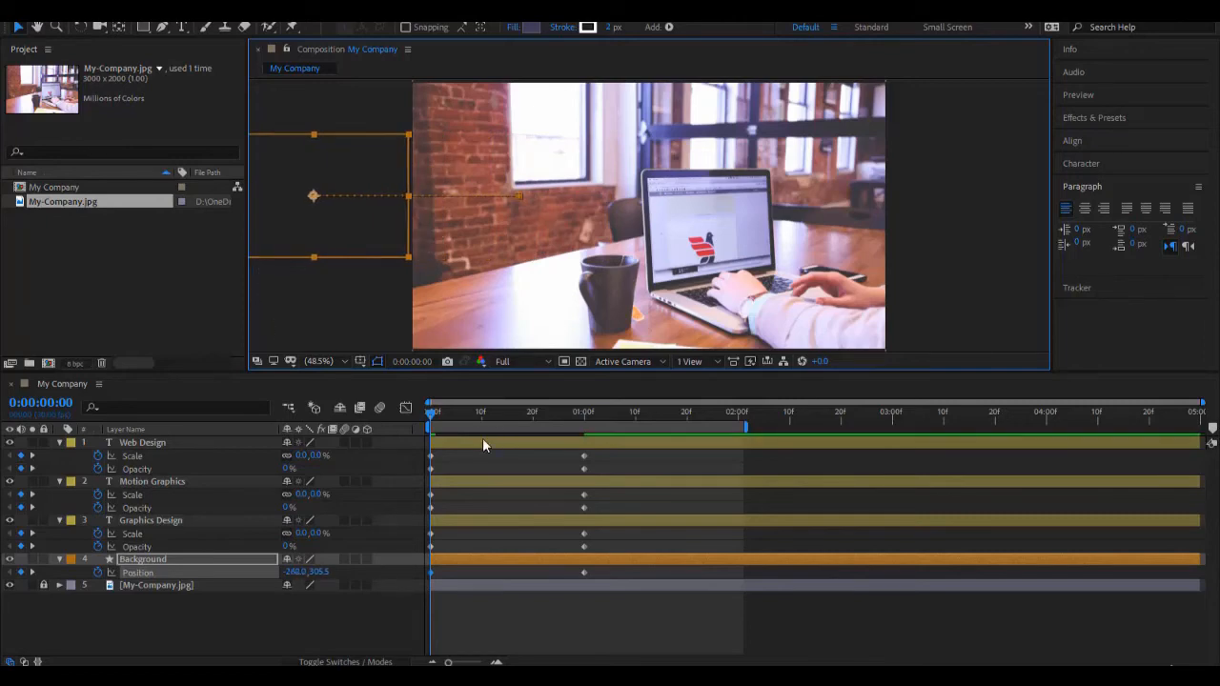
{"action": "key", "text": "space"}
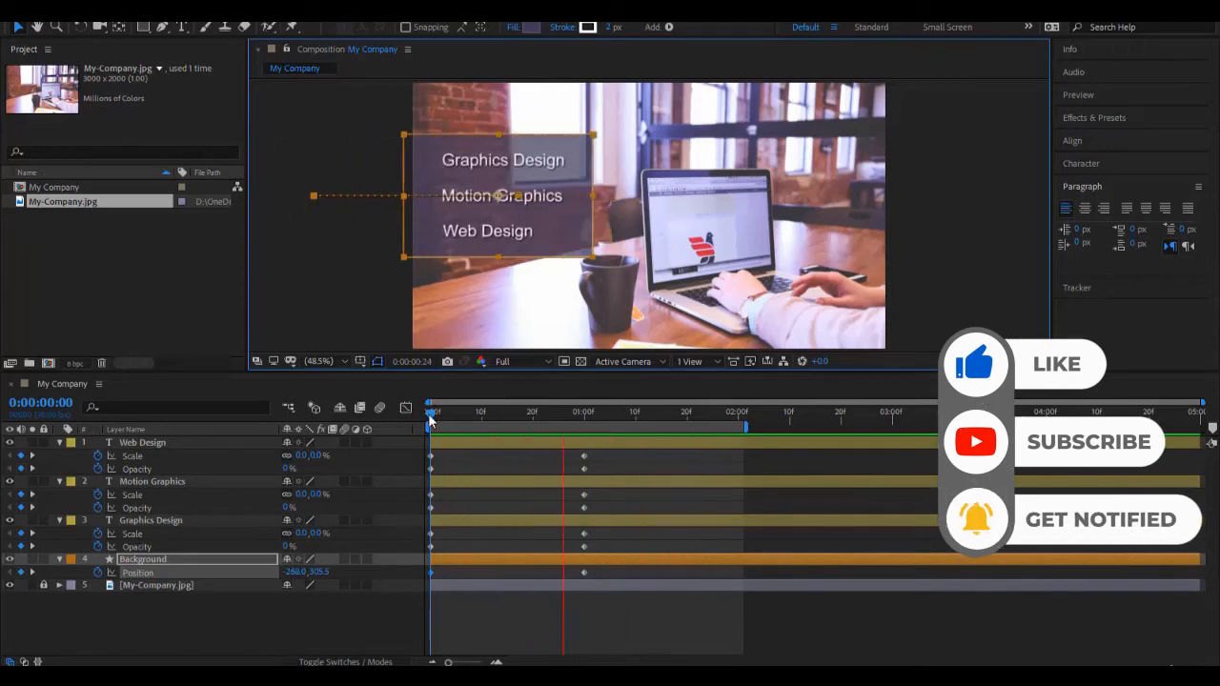
{"action": "left_click_drag", "start_coordinate": [430, 416], "coordinate": [630, 440]}
{"action": "left_click", "coordinate": [607, 457]}
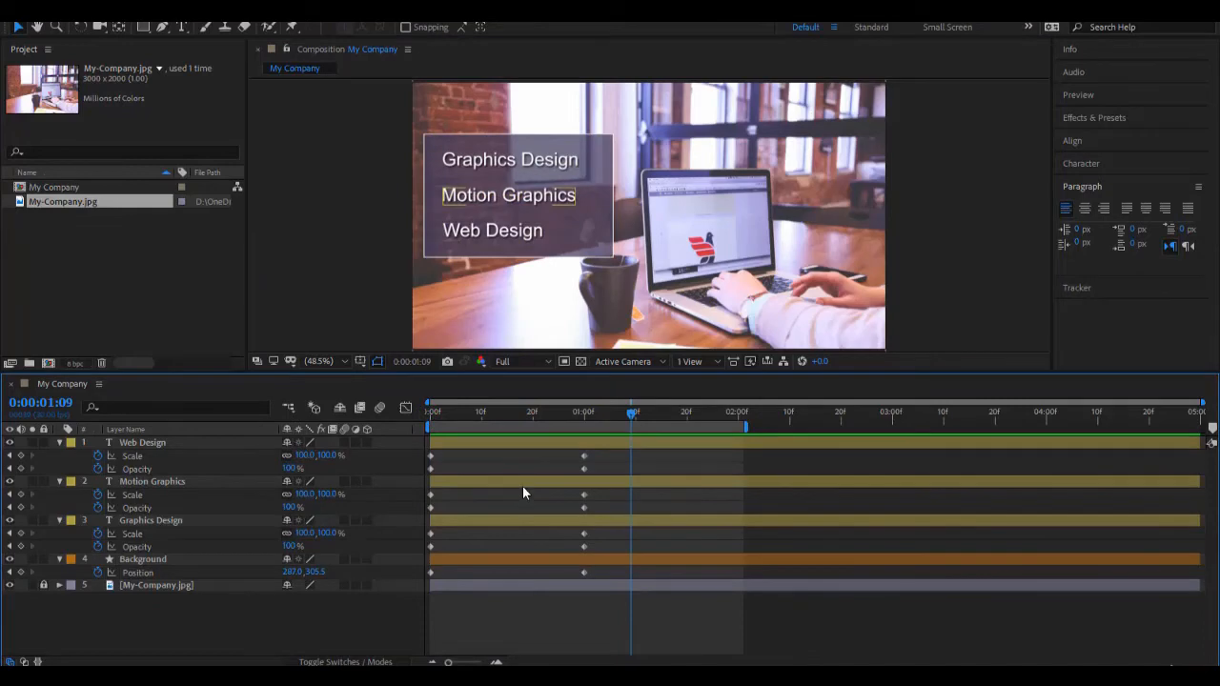
Step: Move the Web Design layer's ending Scale keyframe to 0:00:00:10 and preview the faster animation from the start
{"action": "mouse_move", "coordinate": [584, 463]}
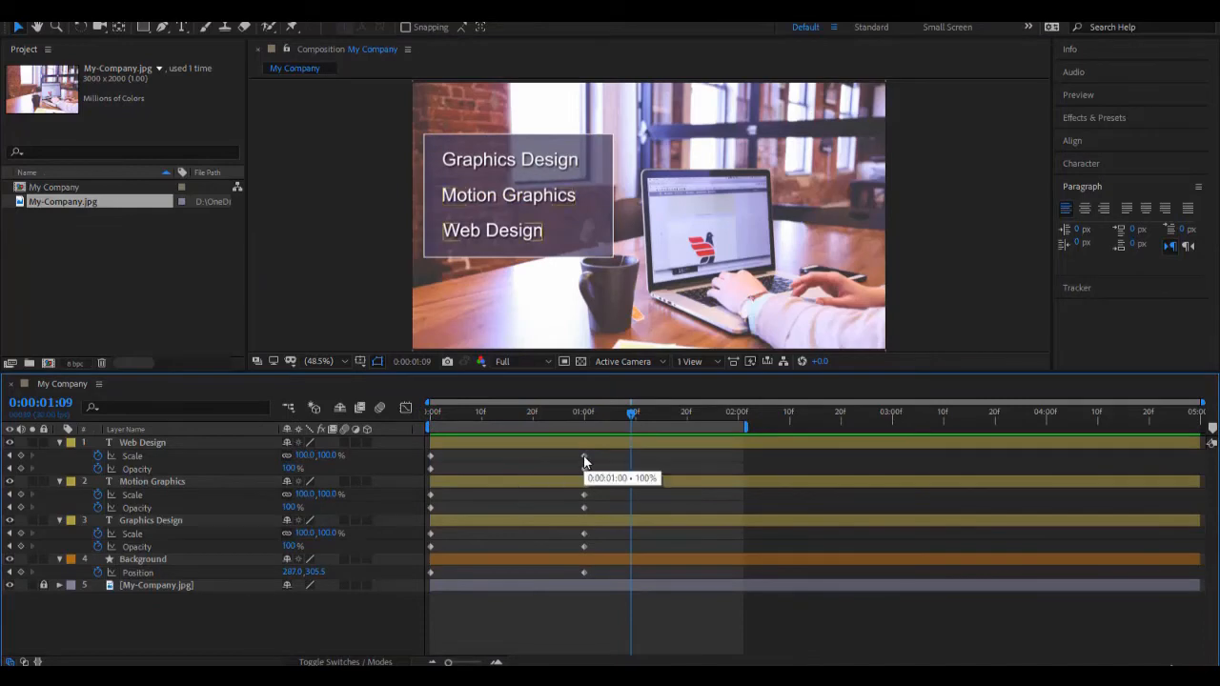
{"action": "left_click_drag", "start_coordinate": [583, 456], "coordinate": [481, 454]}
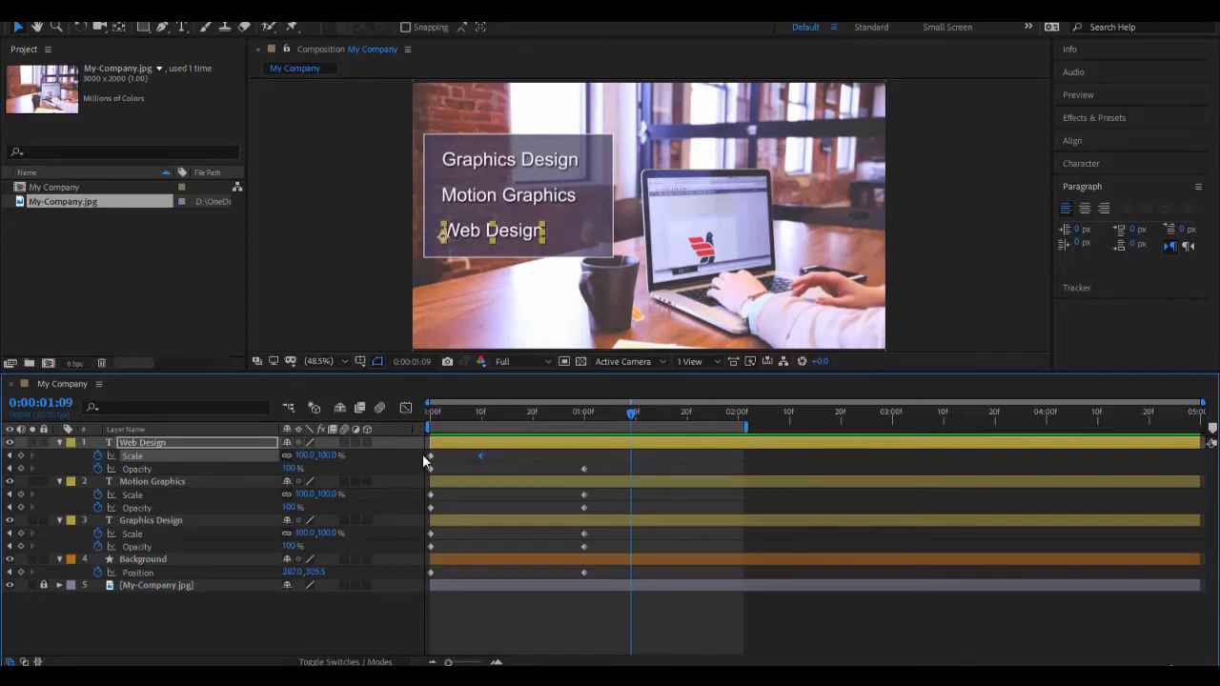
{"action": "left_click_drag", "start_coordinate": [631, 412], "coordinate": [417, 459]}
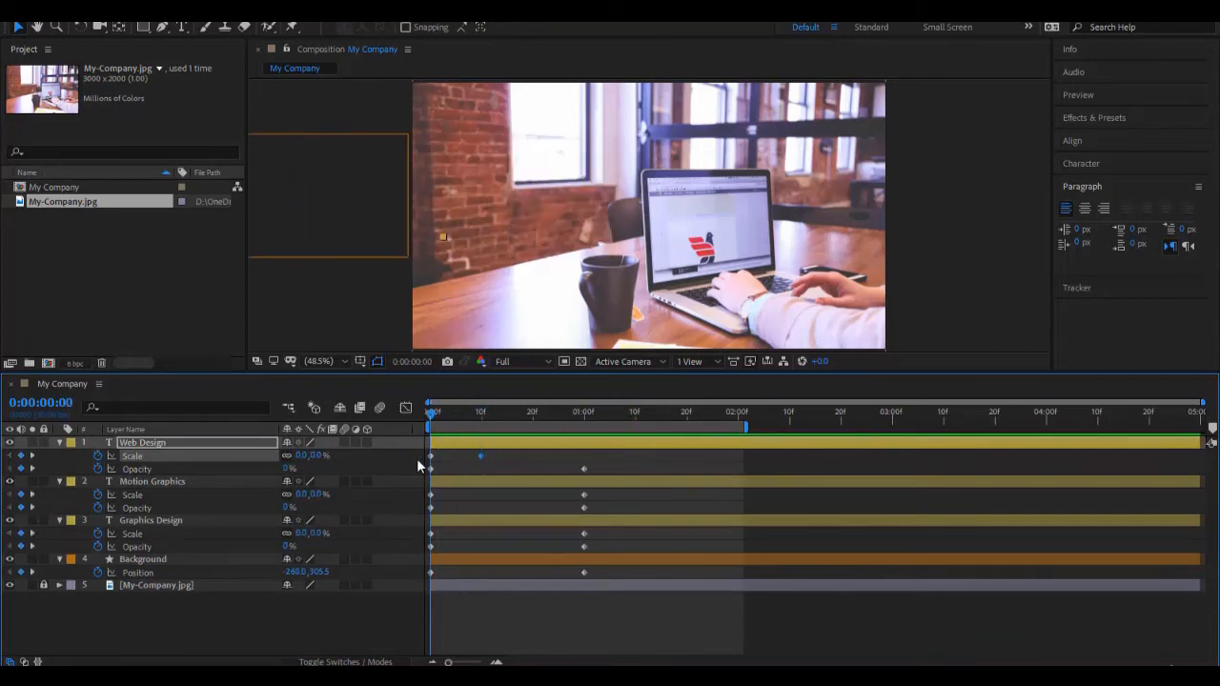
{"action": "left_click", "coordinate": [214, 443]}
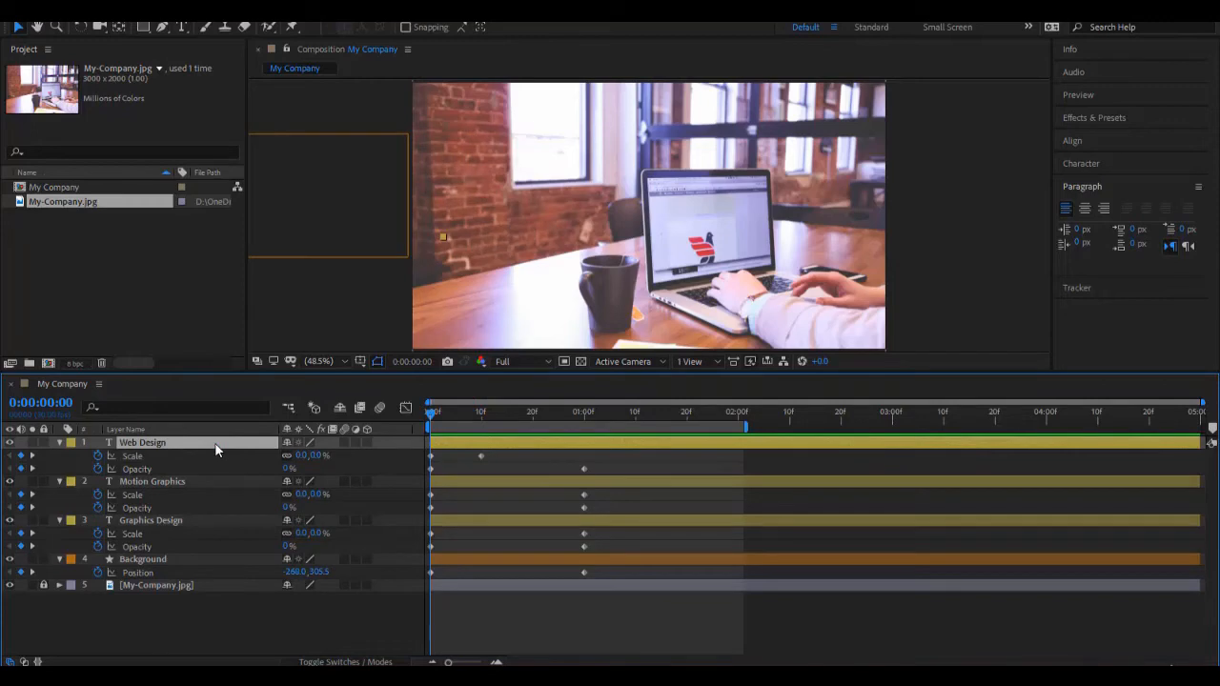
{"action": "key", "text": "space"}
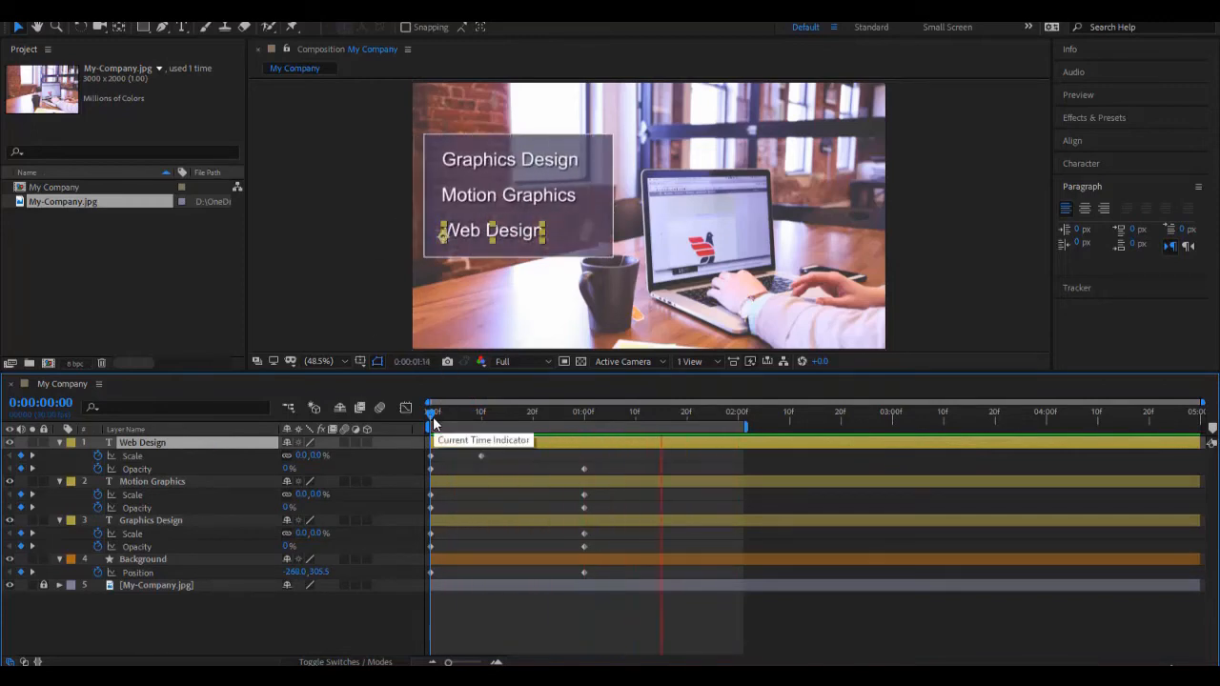
Step: Move the ending keyframes of the three text layers and the Background layer together to 0:00:00:15
{"action": "left_click_drag", "start_coordinate": [597, 452], "coordinate": [565, 578]}
{"action": "left_click", "coordinate": [630, 413]}
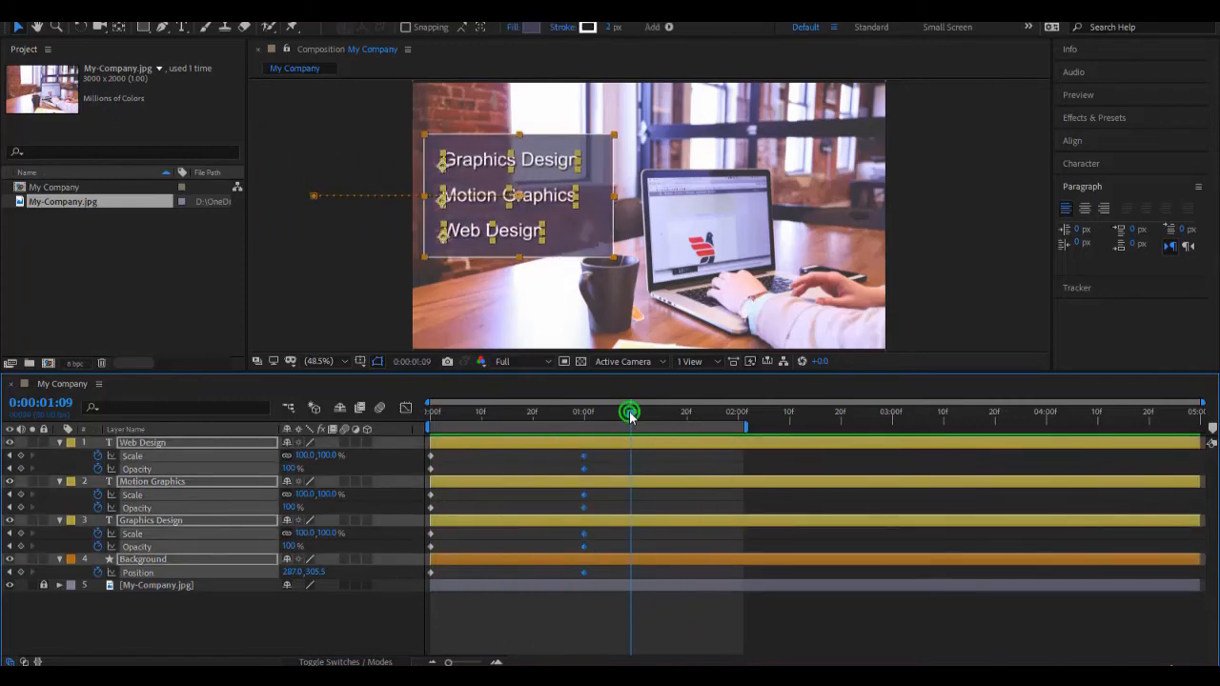
{"action": "left_click_drag", "start_coordinate": [583, 539], "coordinate": [505, 531]}
{"action": "left_click_drag", "start_coordinate": [634, 416], "coordinate": [512, 440]}
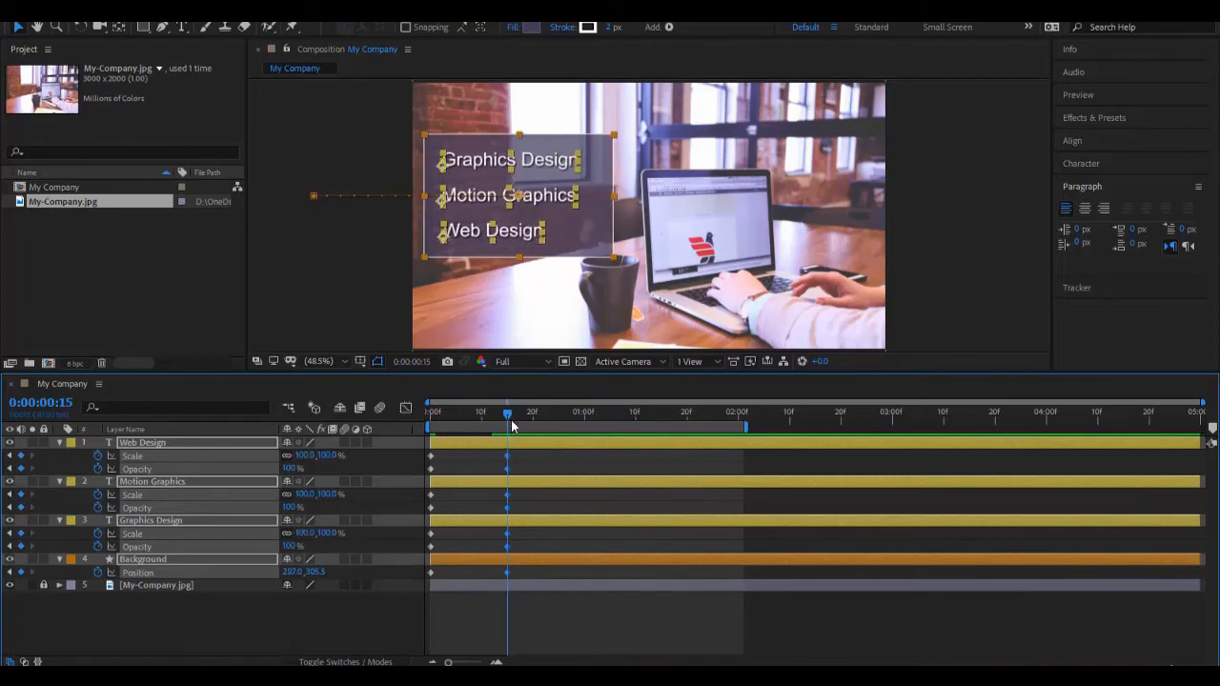
Step: Set the current time to exactly 0:00:00:15 to check the ending keyframes' alignment, and preview the faster animation from the start
{"action": "left_click_drag", "start_coordinate": [512, 426], "coordinate": [555, 426]}
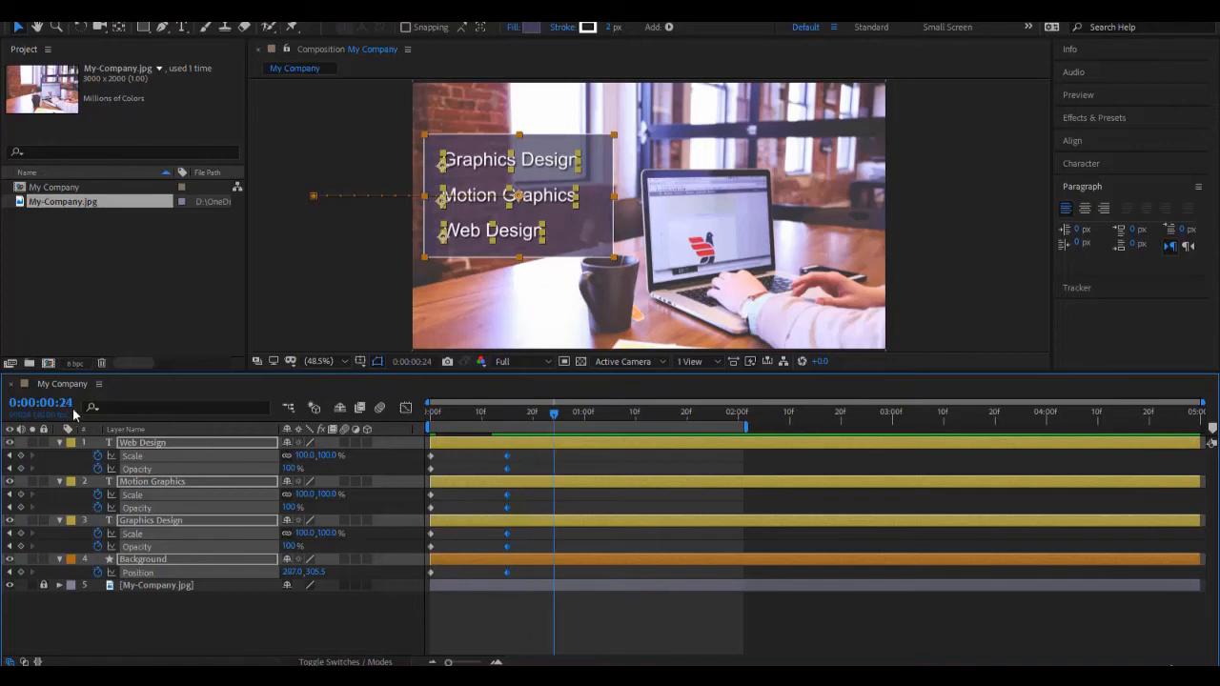
{"action": "left_click", "coordinate": [43, 403]}
{"action": "type", "text": "15"}
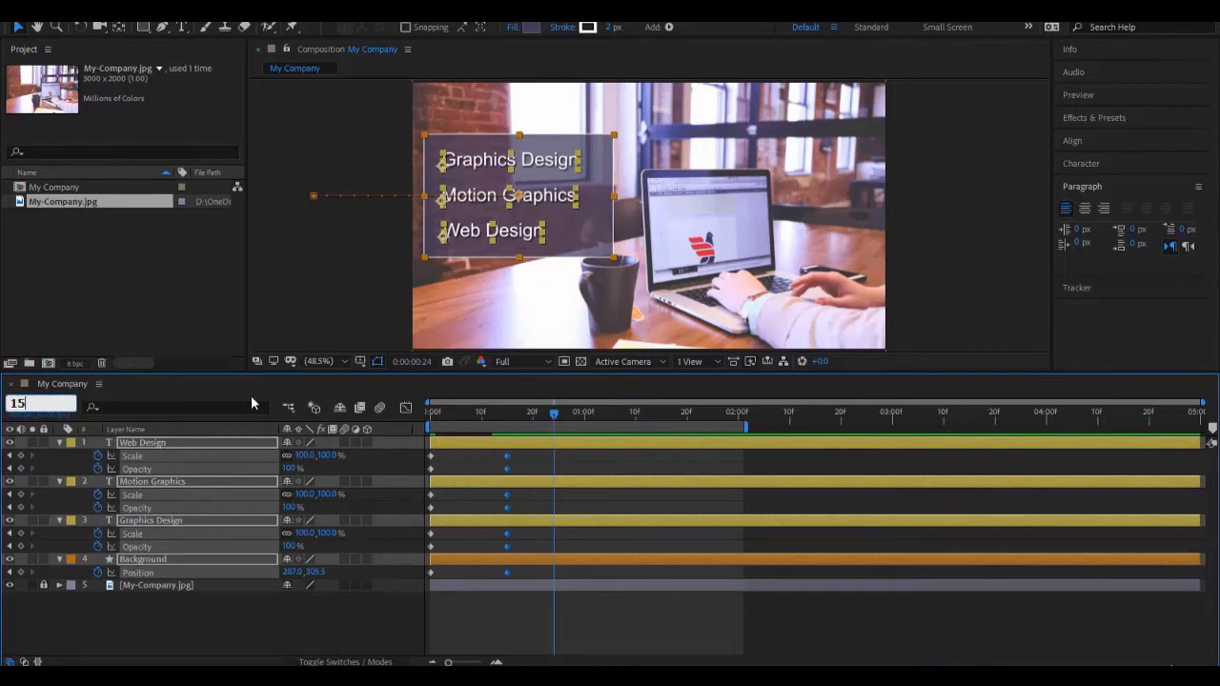
{"action": "key", "text": "Return"}
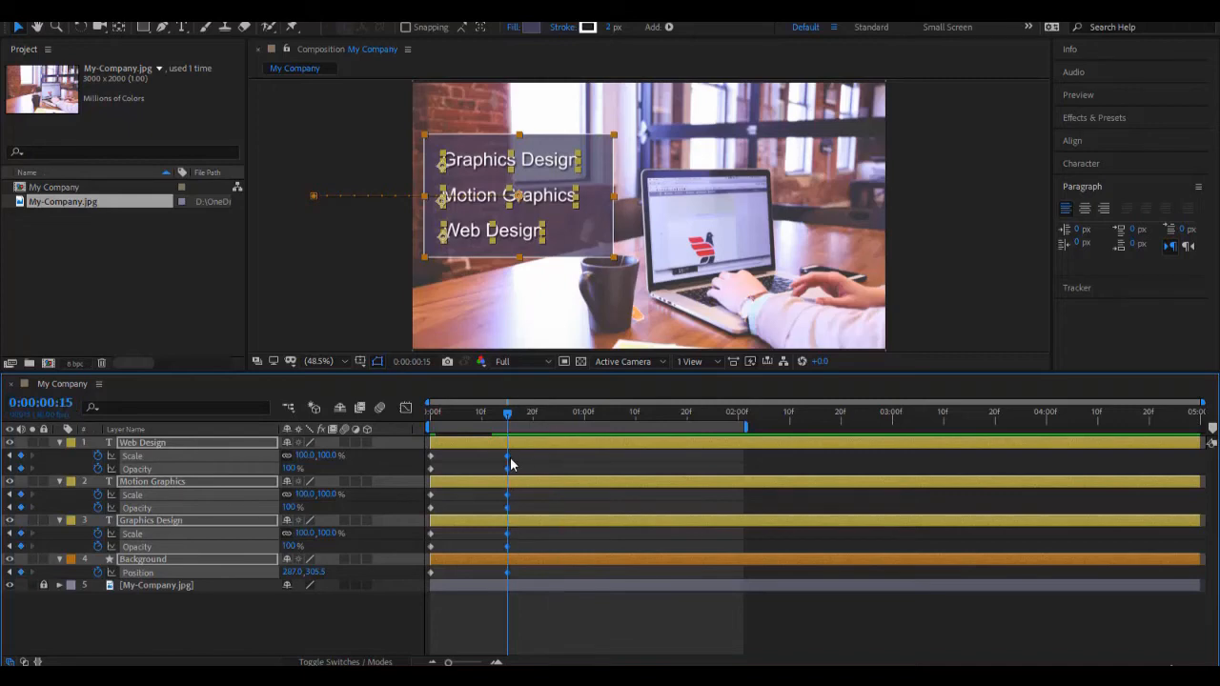
{"action": "mouse_move", "coordinate": [510, 464]}
{"action": "left_mouse_down"}
{"action": "mouse_move", "coordinate": [583, 471]}
{"action": "mouse_move", "coordinate": [511, 473]}
{"action": "left_mouse_up"}
{"action": "left_click_drag", "start_coordinate": [508, 417], "coordinate": [344, 429]}
{"action": "key", "text": "space"}
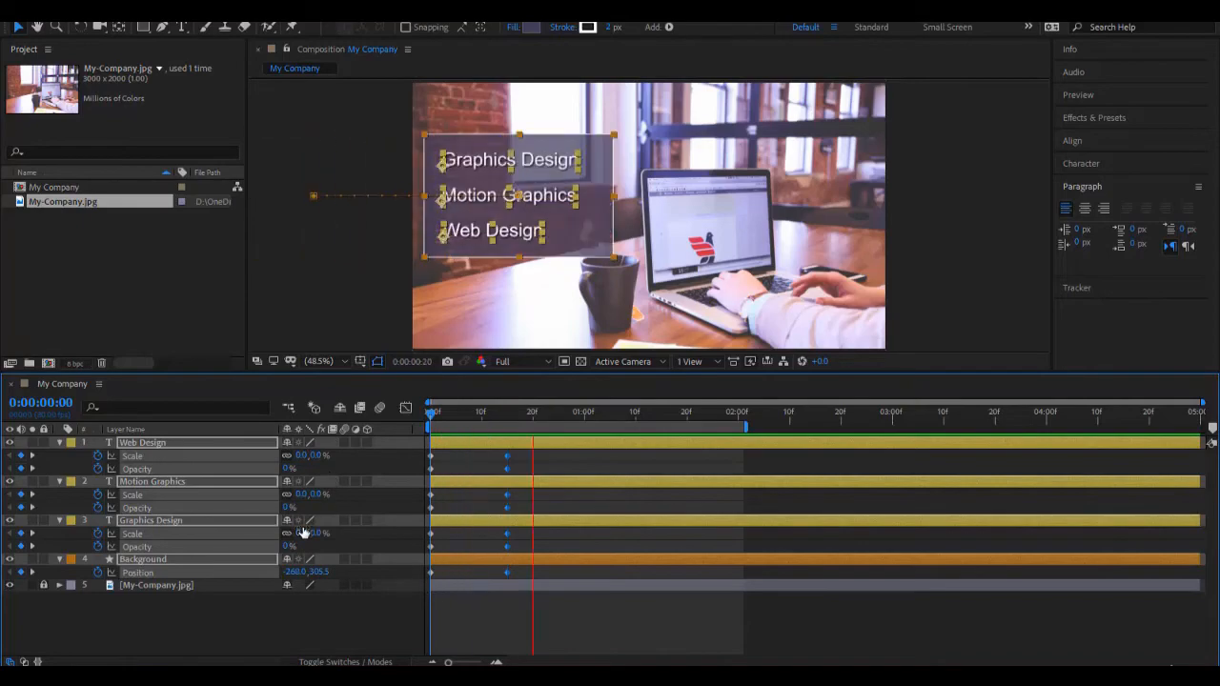
{"action": "left_click", "coordinate": [507, 604]}
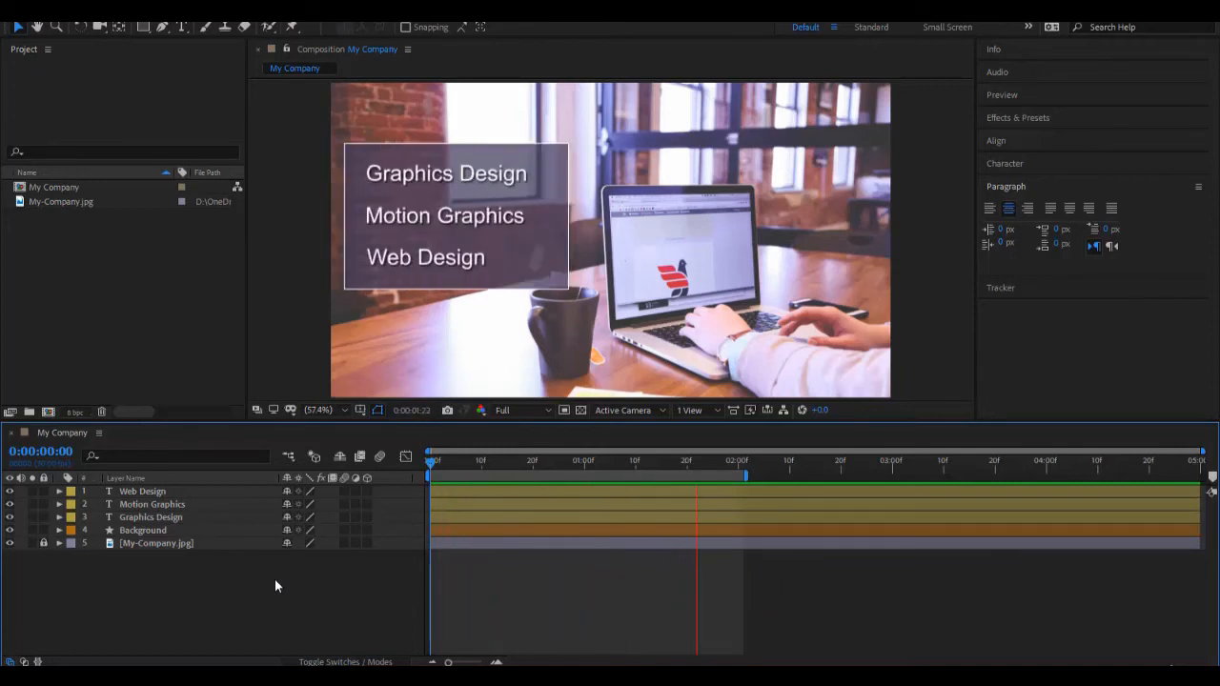
Step: Examine the Web Design layer's Transform properties with the current time at 0:00:00:28, and collapse the layer again
{"action": "left_click_drag", "start_coordinate": [432, 465], "coordinate": [576, 499]}
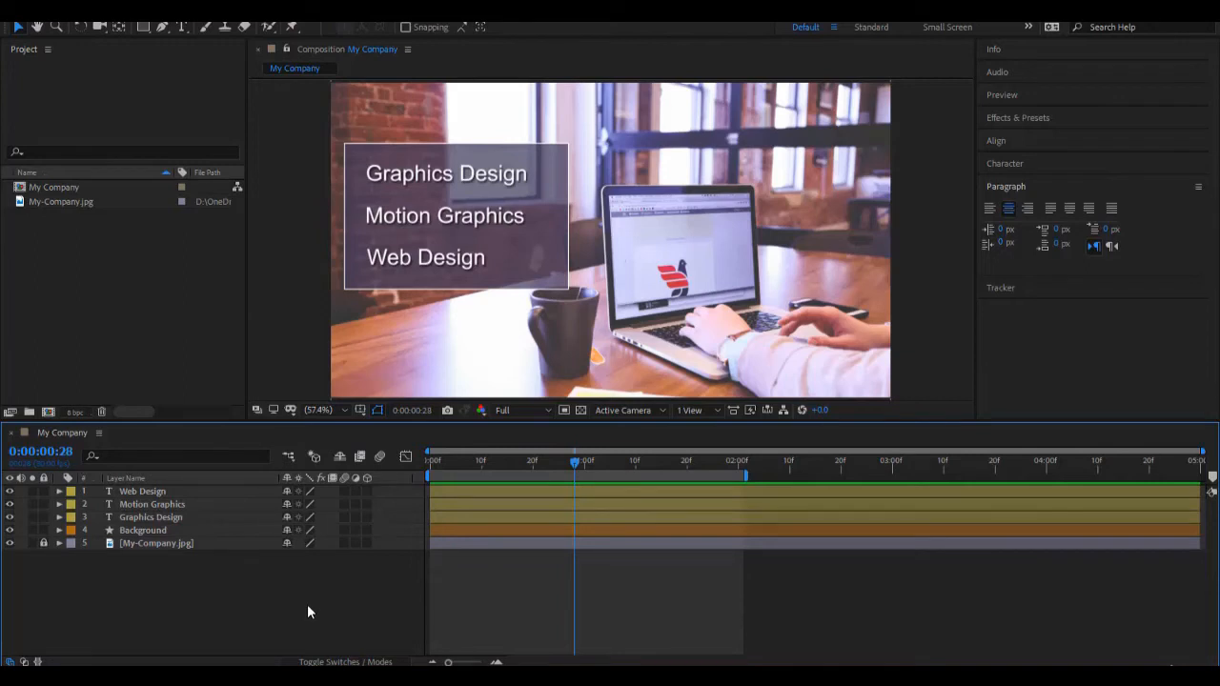
{"action": "left_click", "coordinate": [59, 491]}
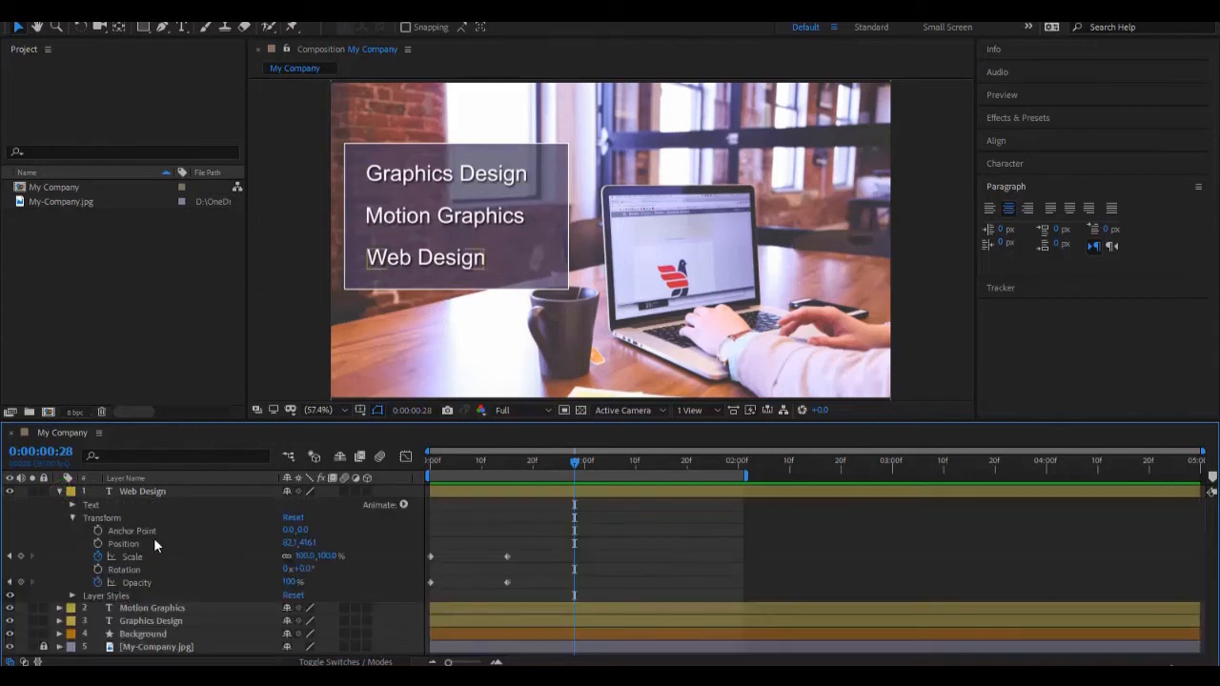
{"action": "left_click", "coordinate": [74, 518]}
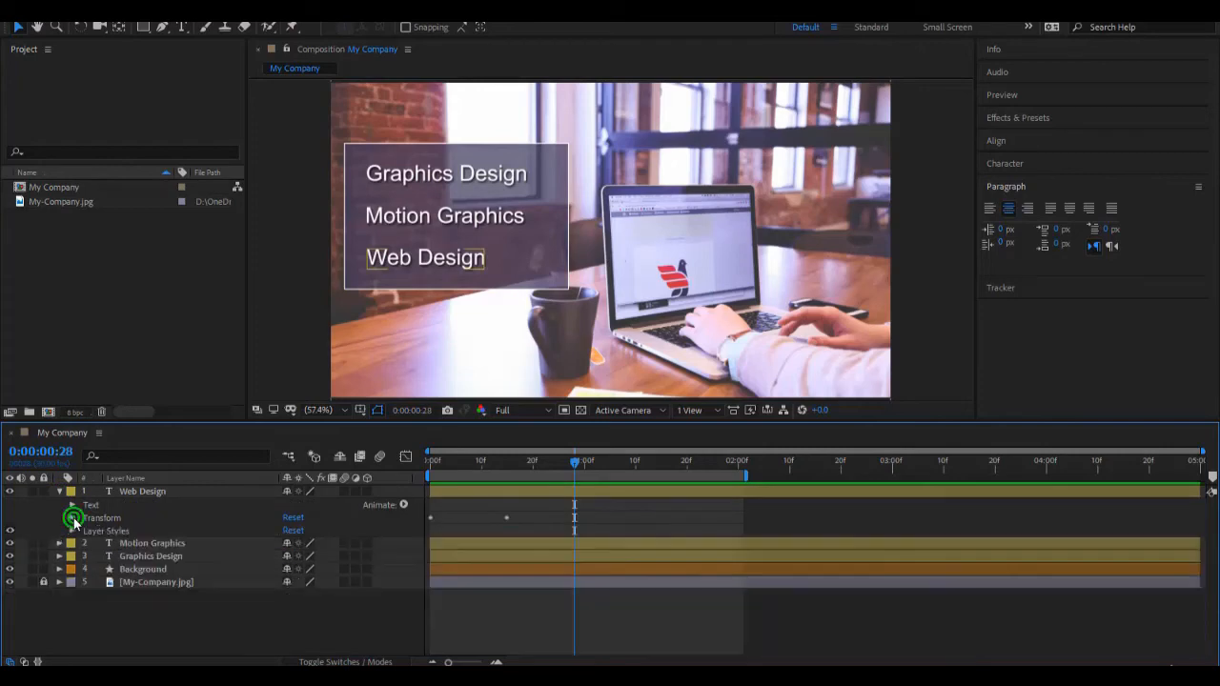
{"action": "left_click", "coordinate": [73, 518]}
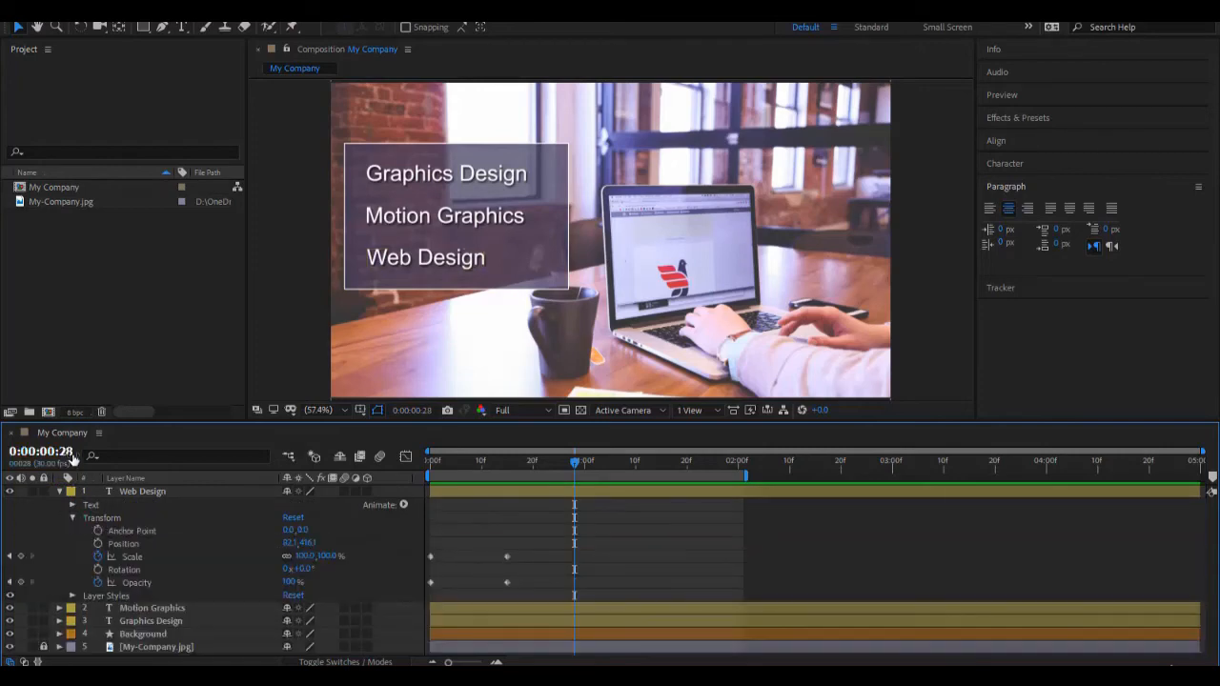
{"action": "left_click", "coordinate": [59, 491]}
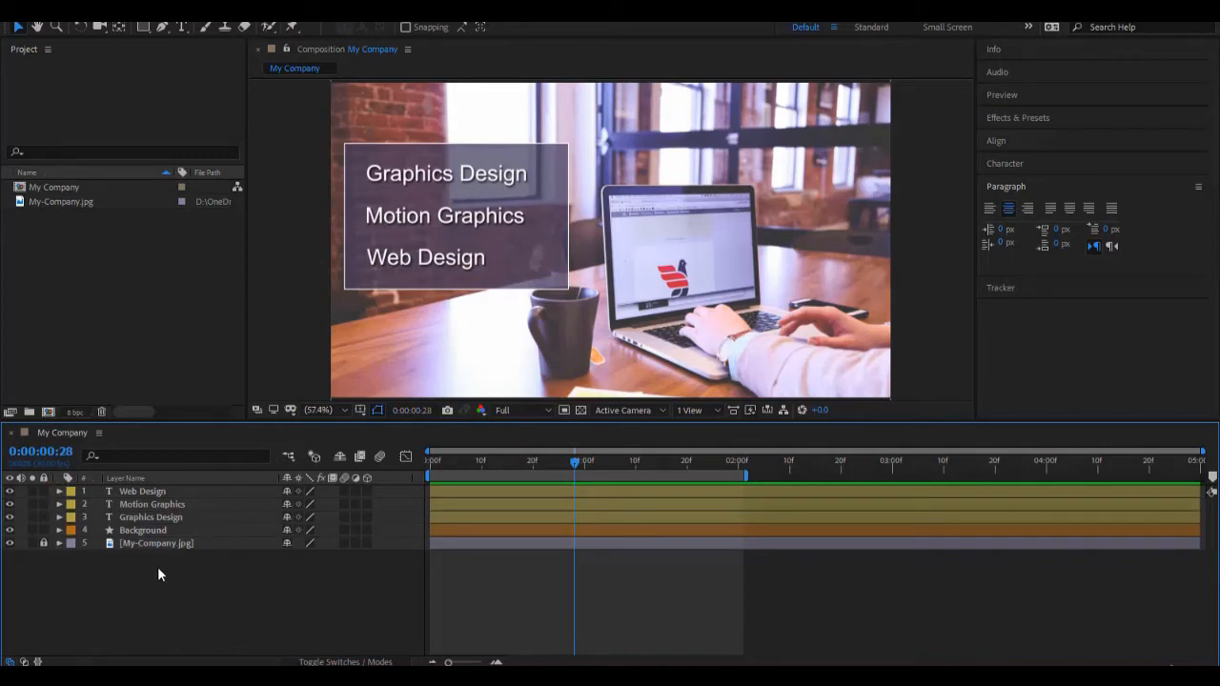
Step: Show and hide only the keyframed properties of the Web Design layer
{"action": "left_click", "coordinate": [155, 491]}
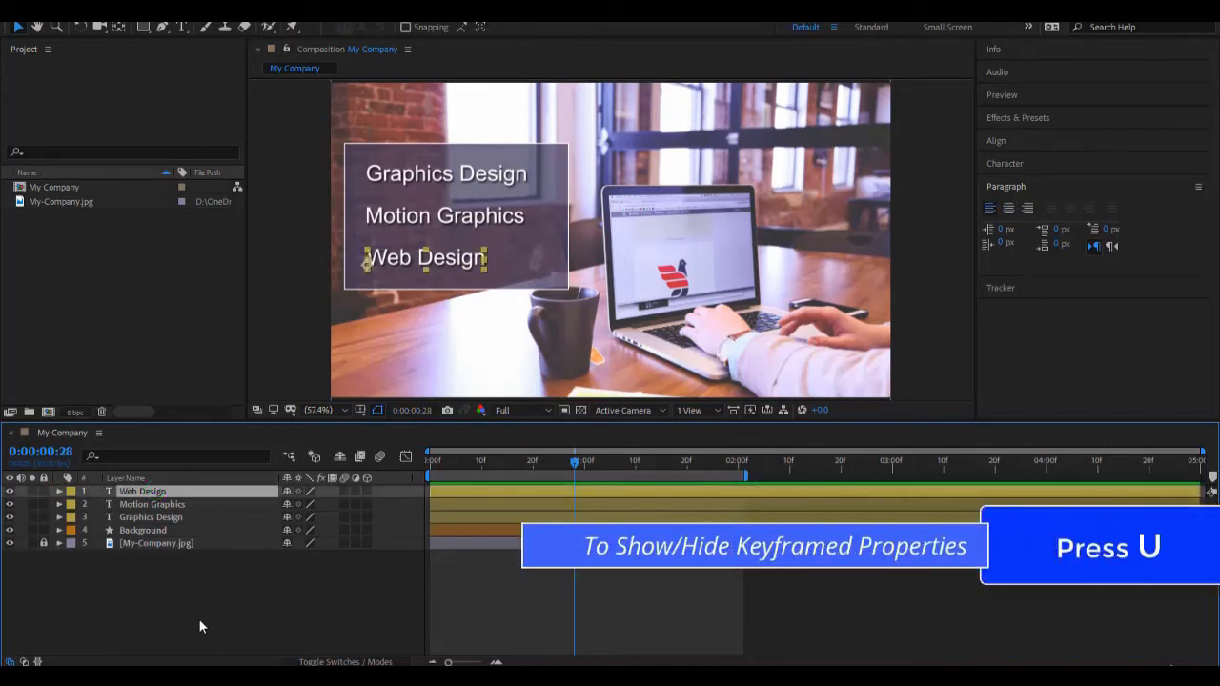
{"action": "key", "text": "u"}
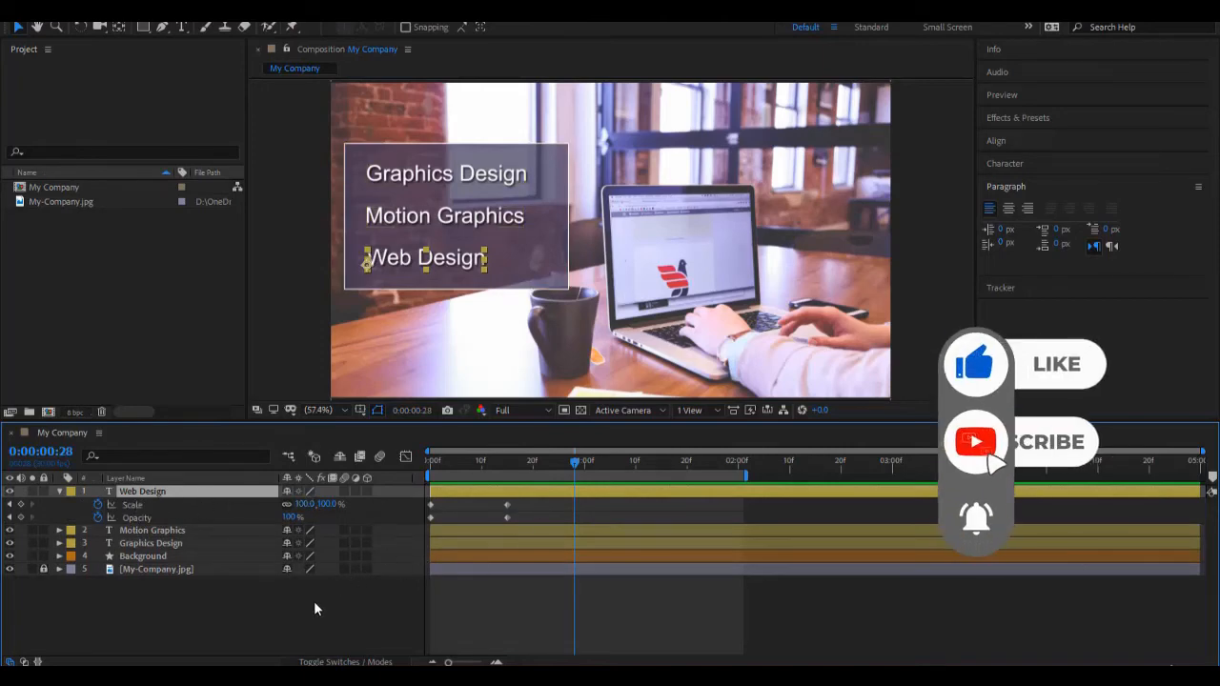
{"action": "key", "text": "u"}
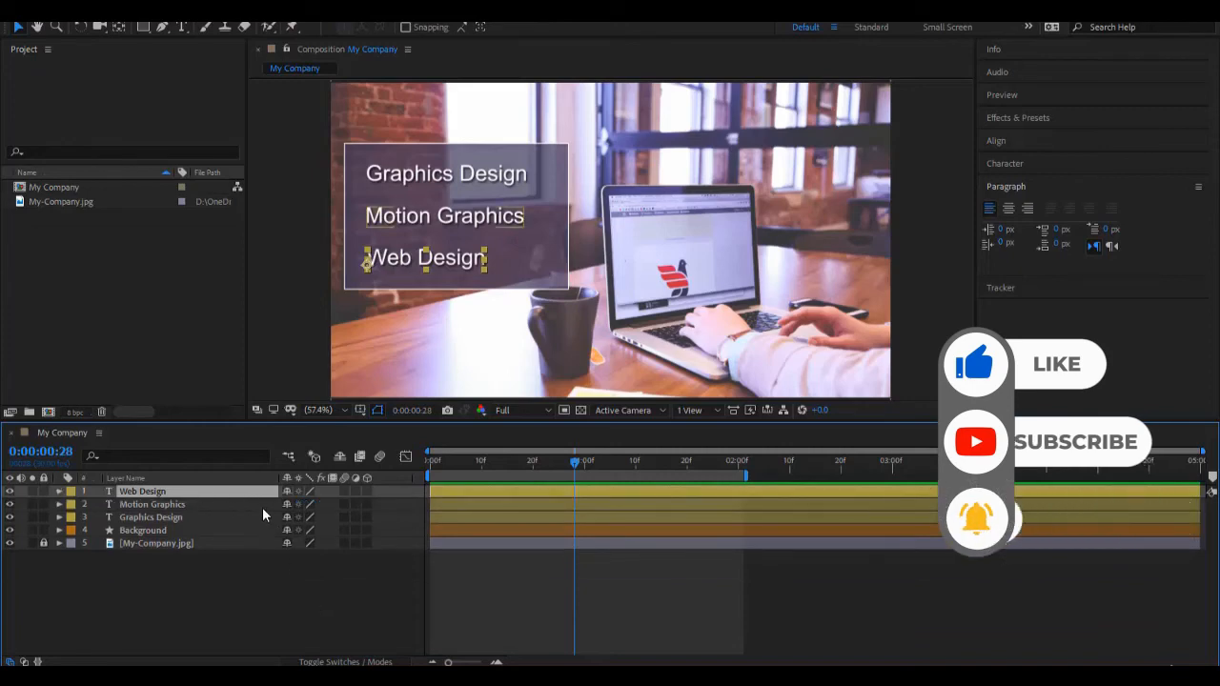
{"action": "key", "text": "u"}
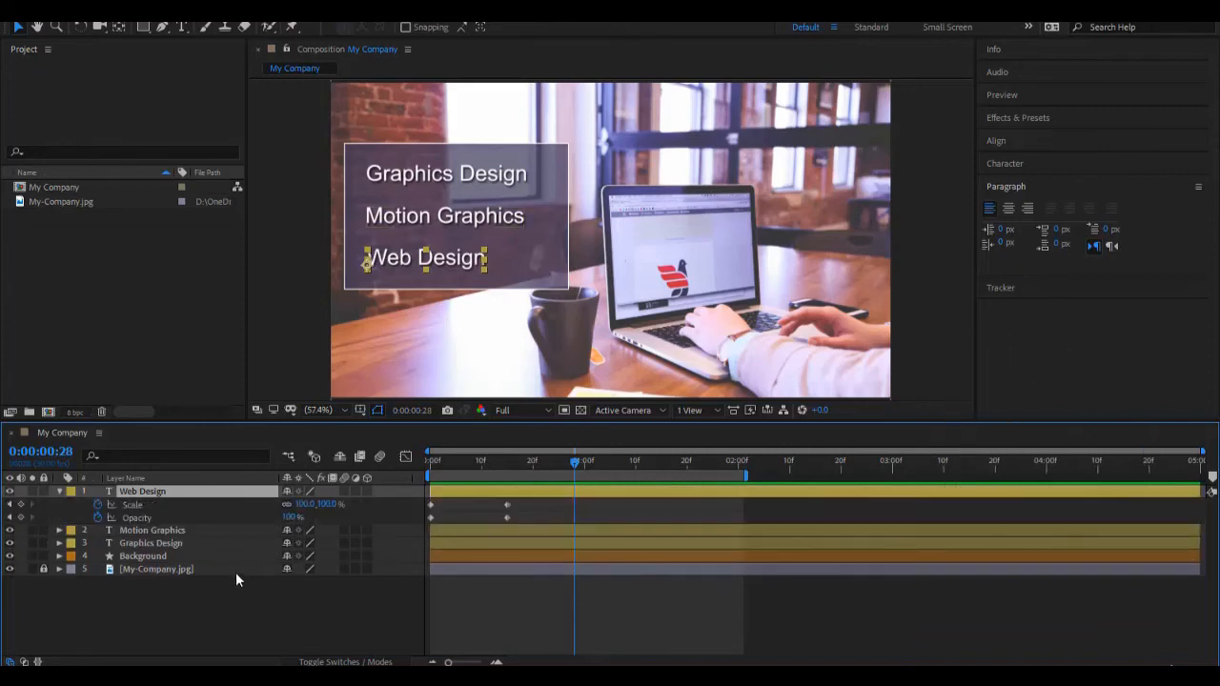
{"action": "key", "text": "u"}
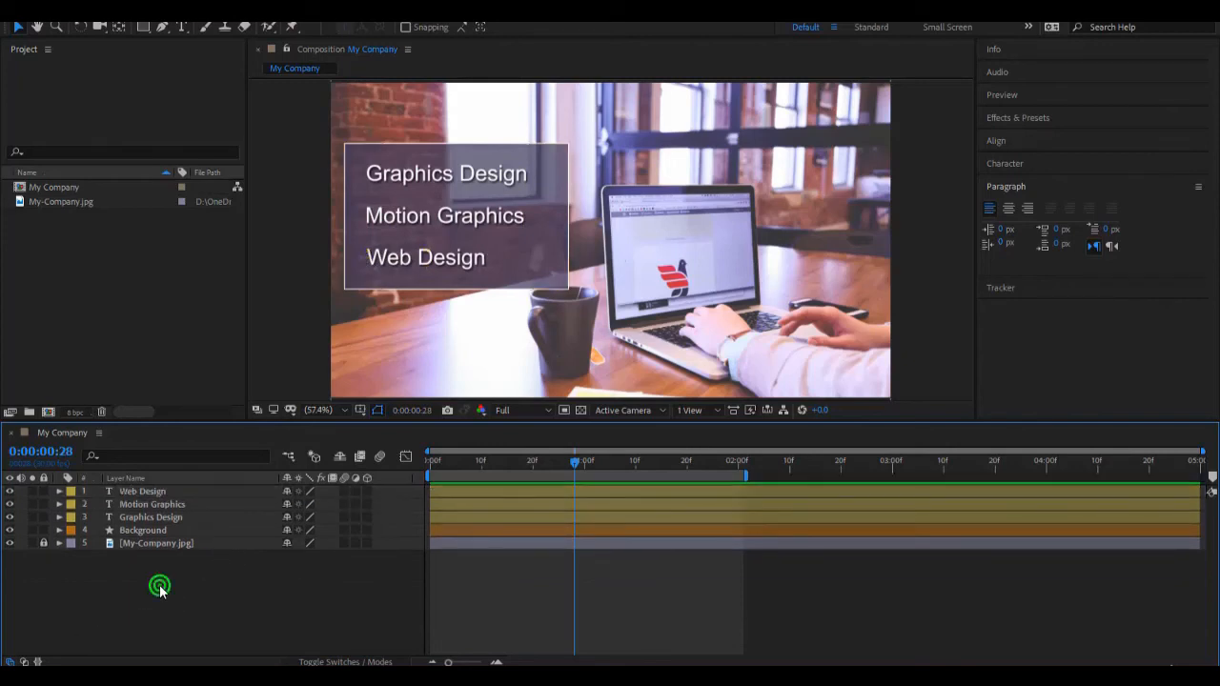
Step: Select the three text layers and the Background layer and reveal only their keyframed properties
{"action": "left_click_drag", "start_coordinate": [158, 583], "coordinate": [197, 492]}
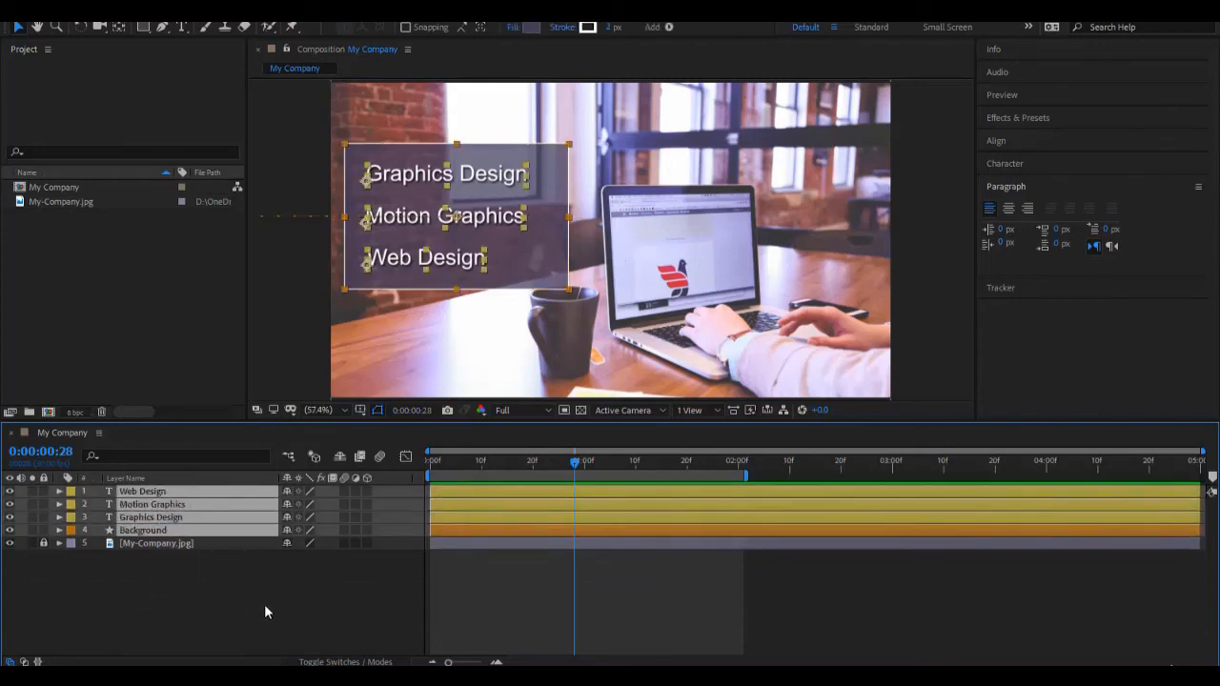
{"action": "left_click_drag", "start_coordinate": [149, 575], "coordinate": [238, 489]}
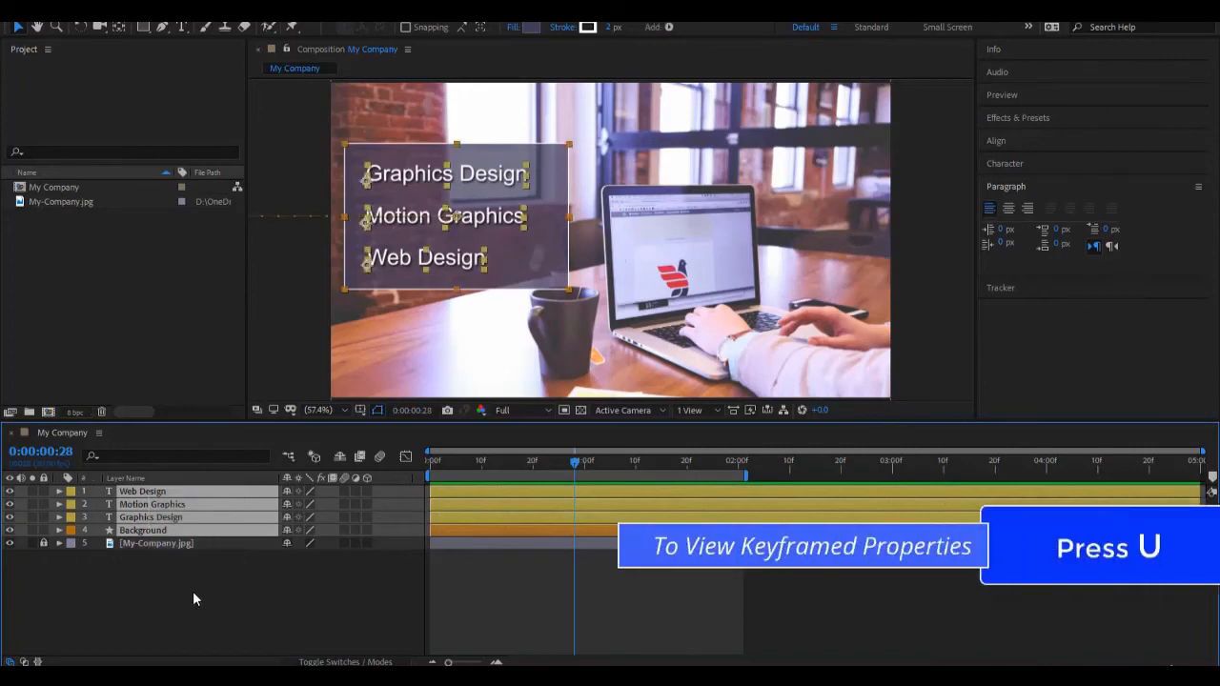
{"action": "key", "text": "u"}
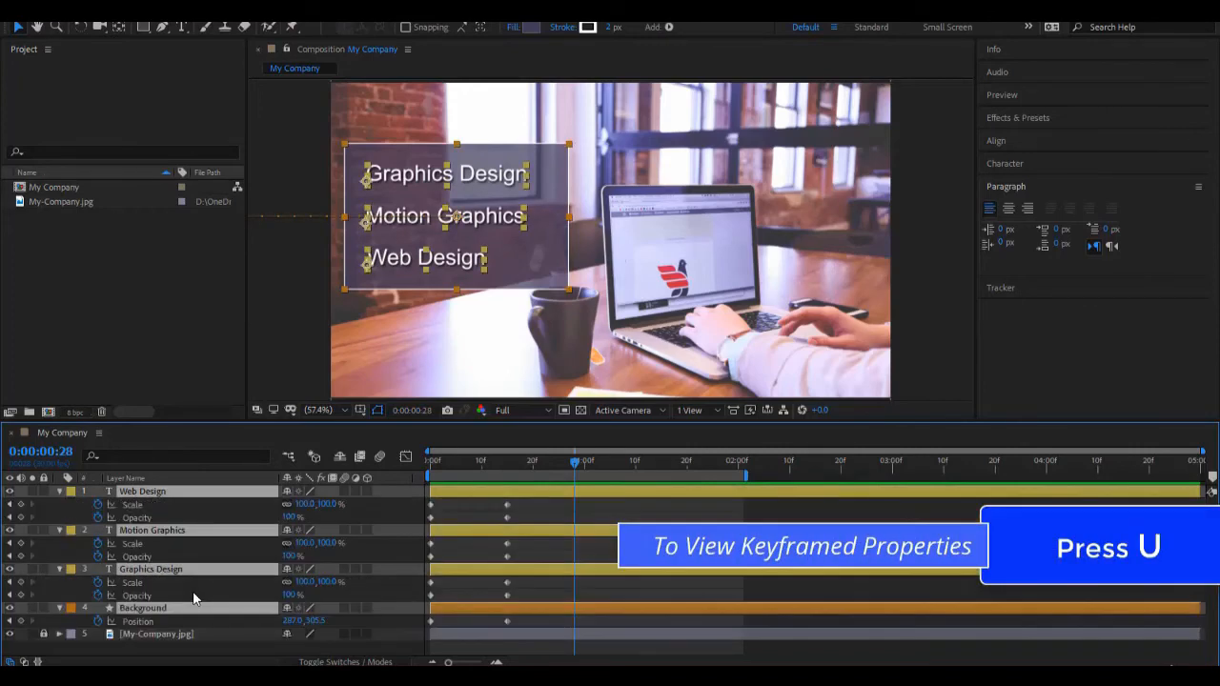
{"action": "key", "text": "u"}
{"action": "key", "text": "u"}
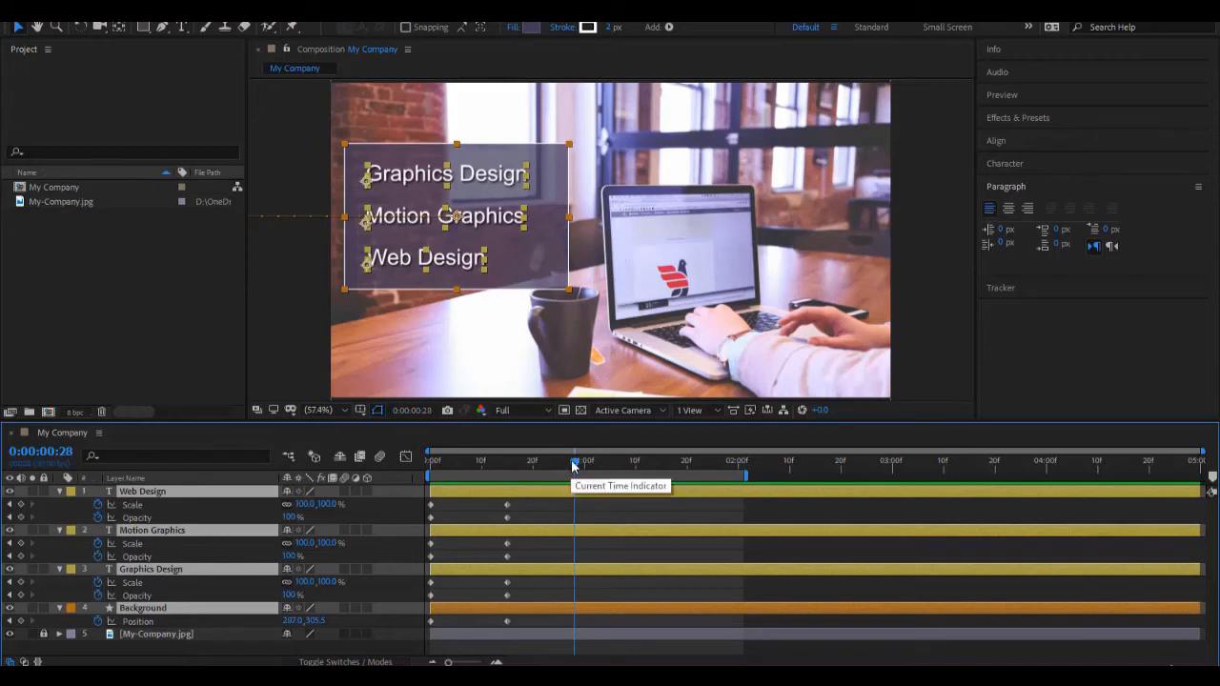
Step: Preview the text and Background animations together from 0:00:00:00
{"action": "left_click_drag", "start_coordinate": [574, 464], "coordinate": [405, 480]}
{"action": "key", "text": "space"}
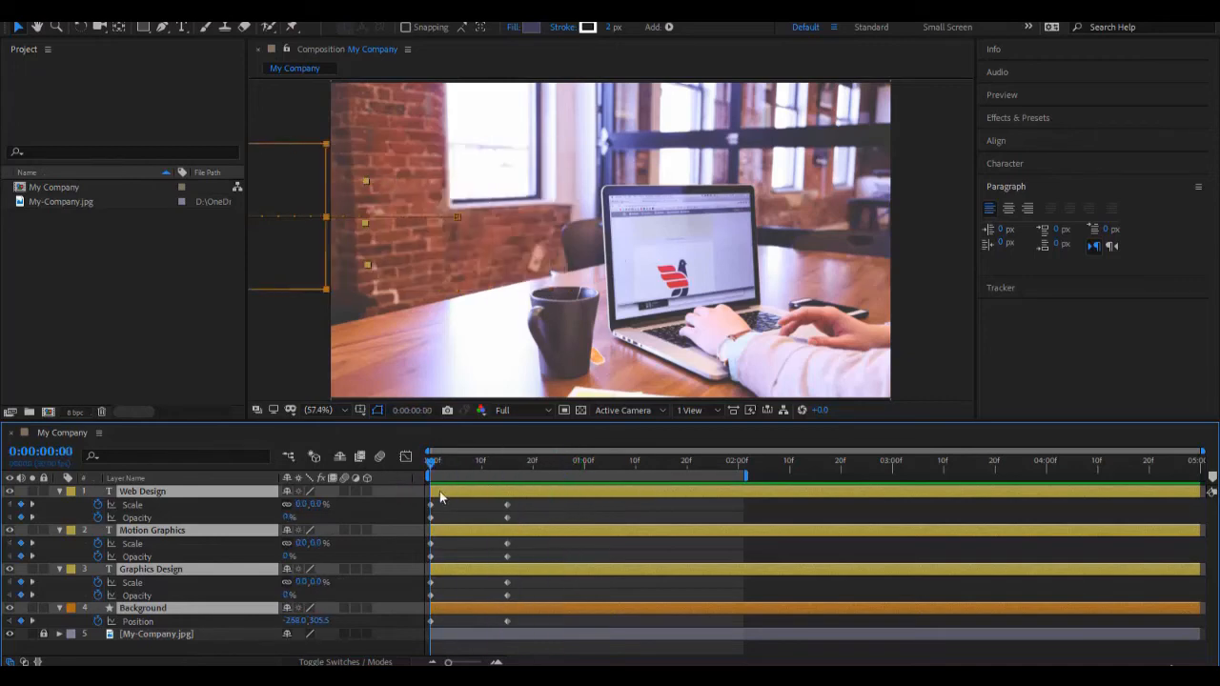
{"action": "left_click", "coordinate": [589, 519]}
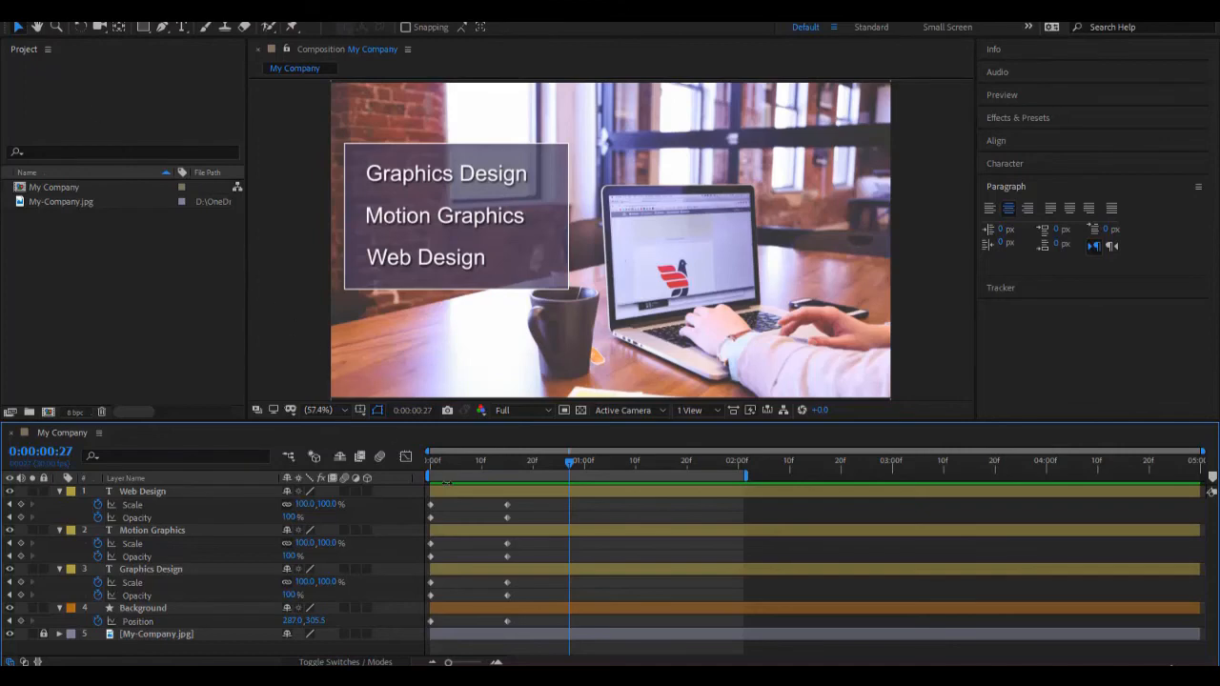
Step: Shift the Background layer in time so it starts at 0:00:00:27, and preview the delayed slide-in from the start
{"action": "left_click", "coordinate": [454, 609]}
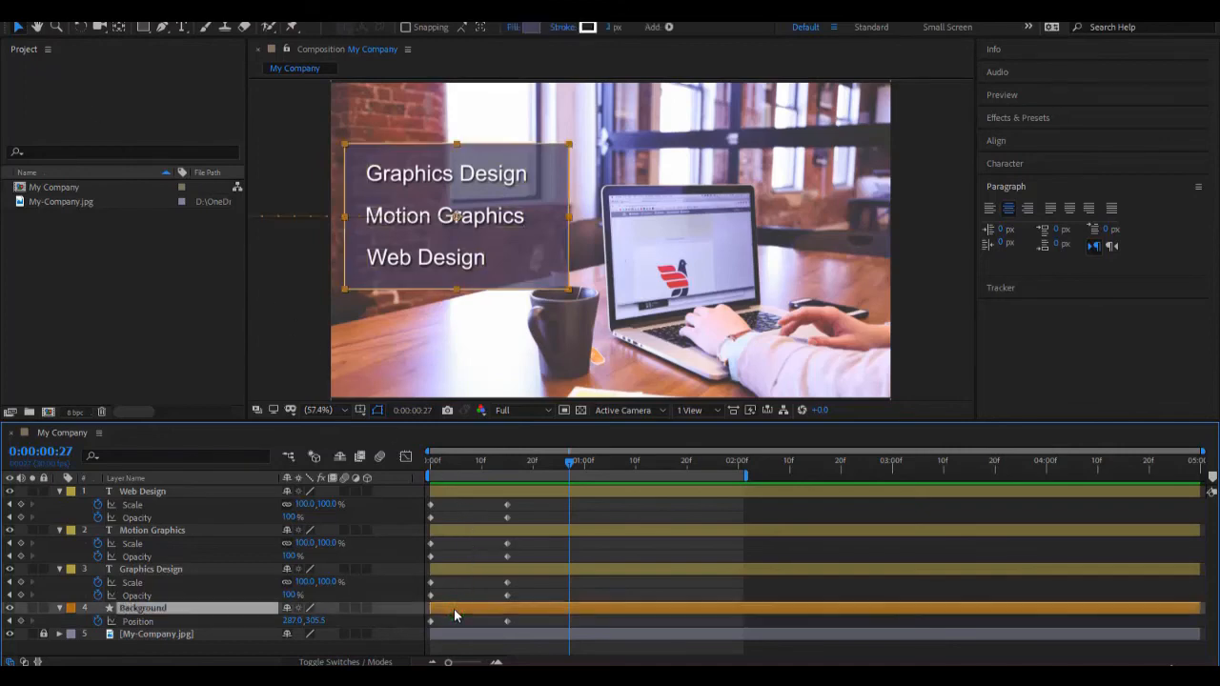
{"action": "left_click_drag", "start_coordinate": [454, 609], "coordinate": [595, 615]}
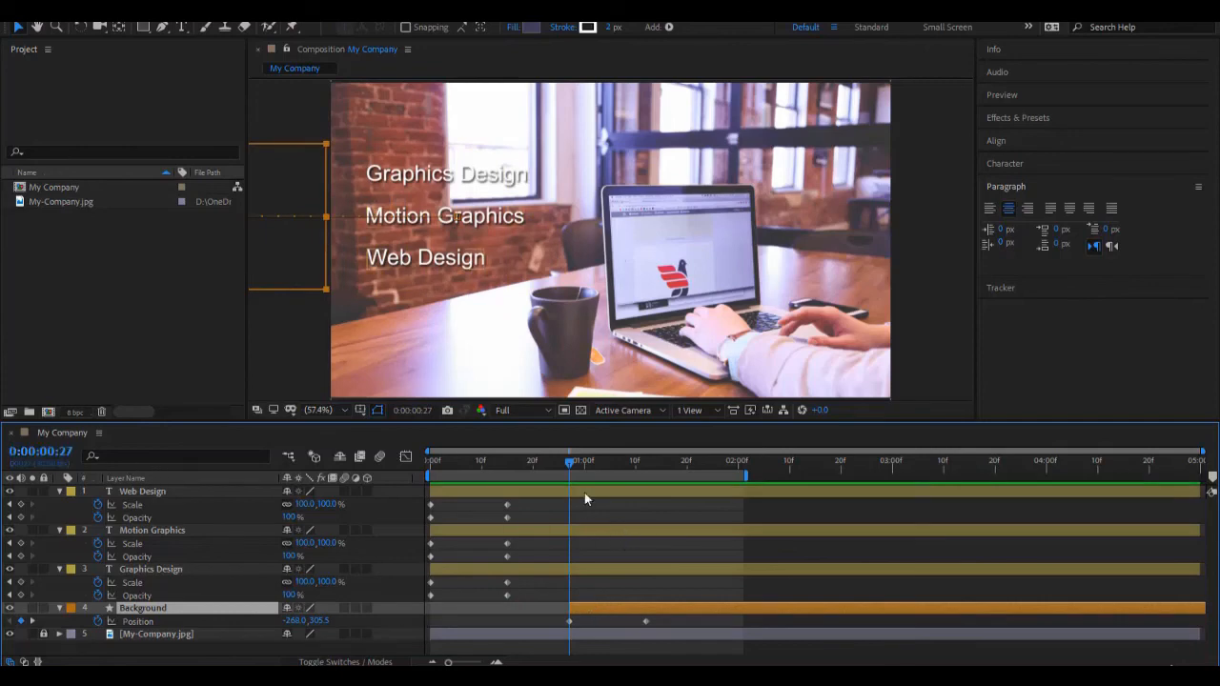
{"action": "left_click", "coordinate": [571, 464]}
{"action": "left_click_drag", "start_coordinate": [572, 465], "coordinate": [338, 485]}
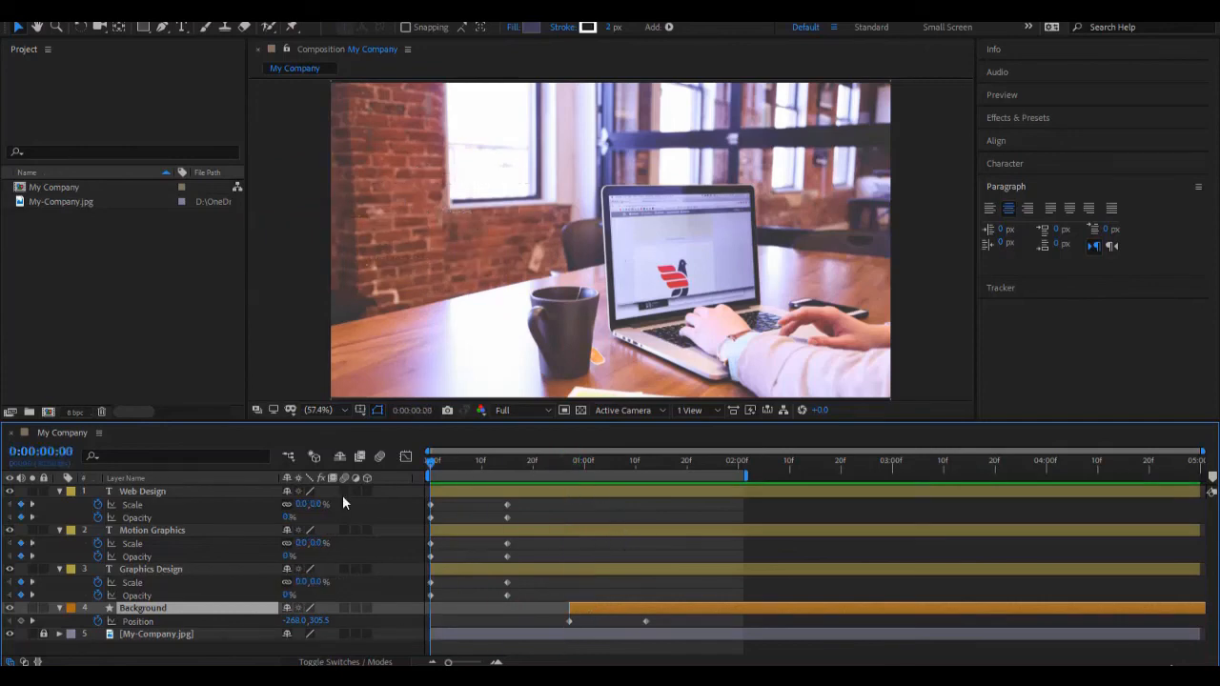
{"action": "key", "text": "space"}
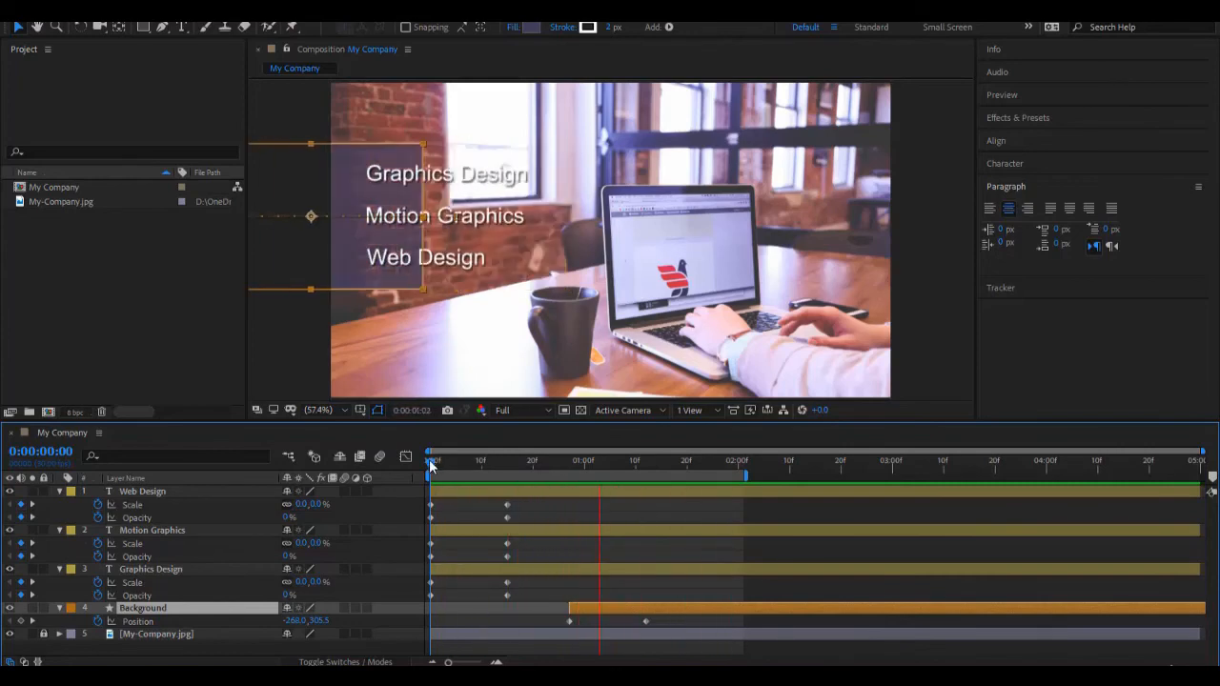
{"action": "key", "text": "space"}
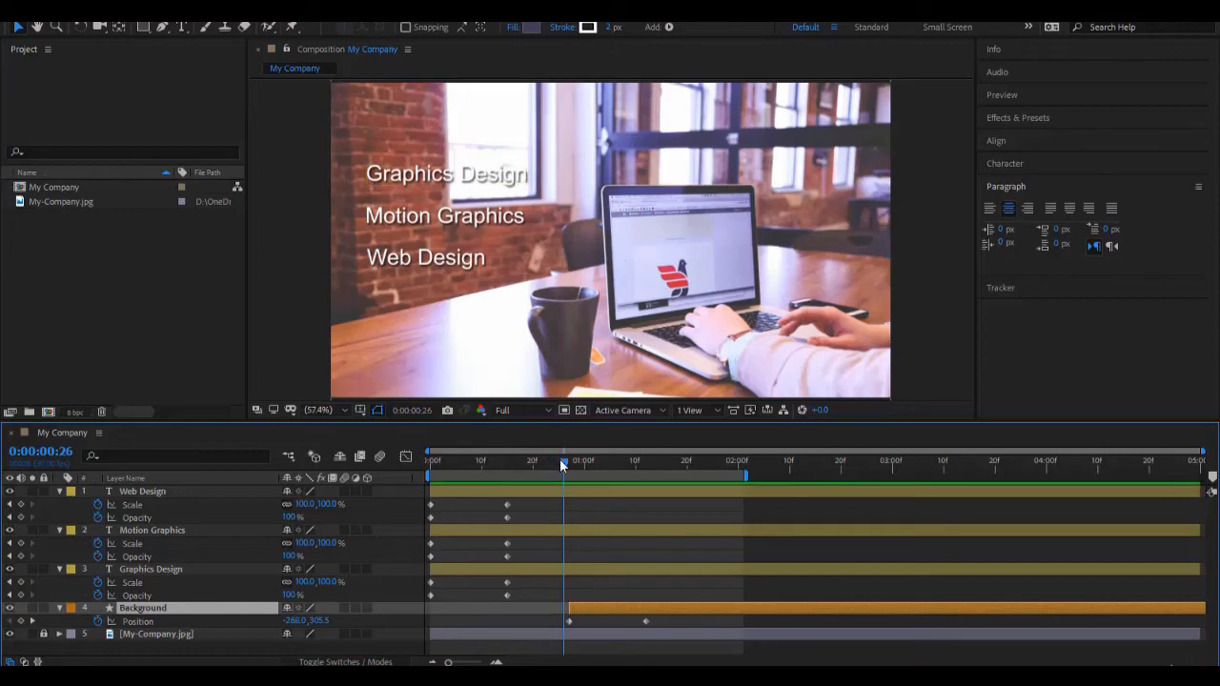
Step: Check the frame at 0:00:00:10 and compare it with the Background layer's starting point at 0:00:00:27
{"action": "left_click_drag", "start_coordinate": [549, 472], "coordinate": [482, 465]}
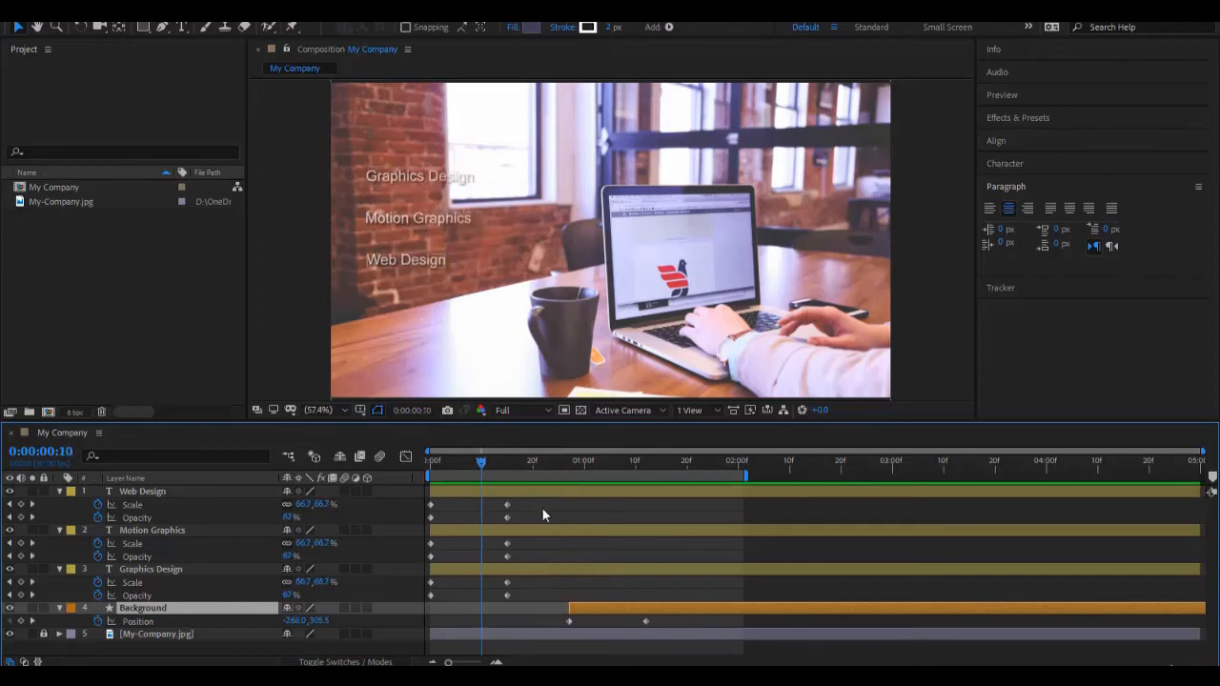
{"action": "key", "text": "i"}
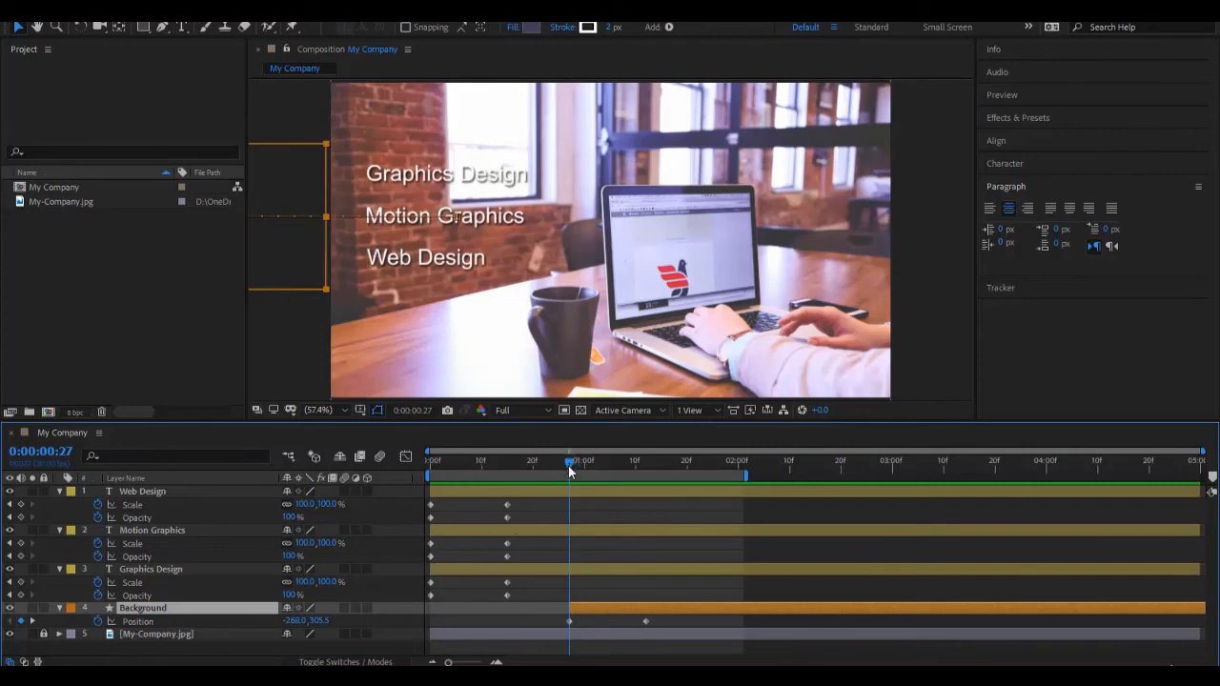
{"action": "mouse_move", "coordinate": [568, 465]}
{"action": "left_mouse_down"}
{"action": "mouse_move", "coordinate": [476, 467]}
{"action": "mouse_move", "coordinate": [481, 484]}
{"action": "mouse_move", "coordinate": [550, 479]}
{"action": "left_mouse_up"}
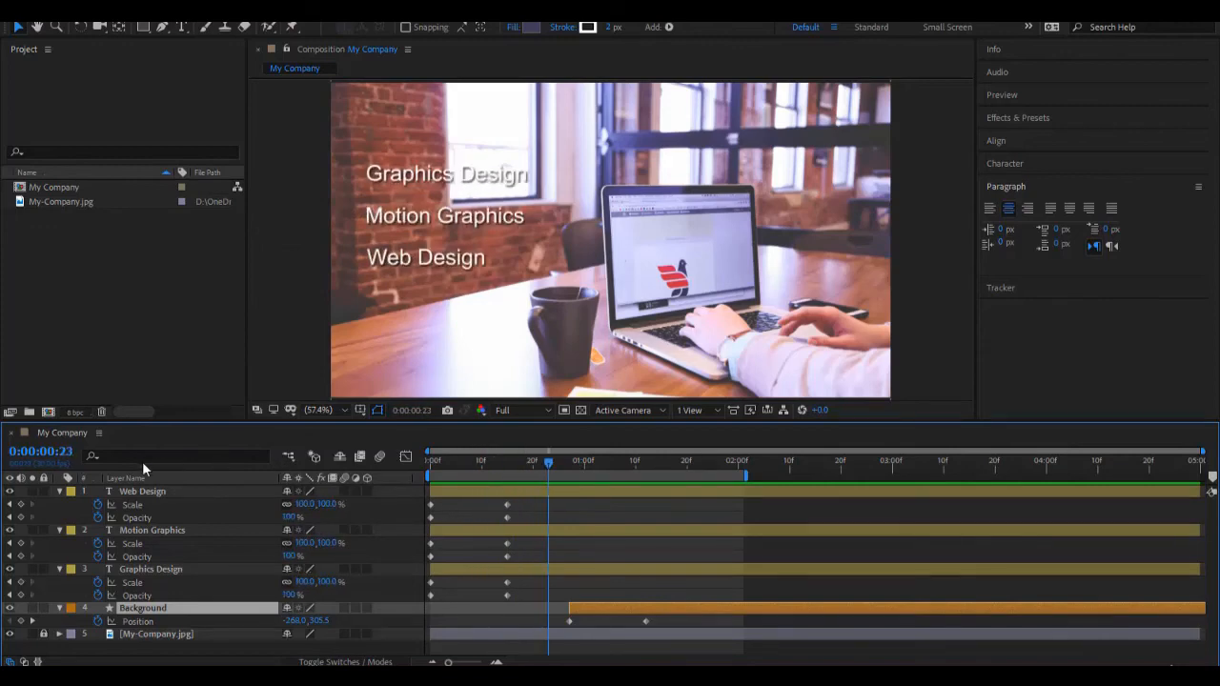
Step: Shift the Background layer so it starts exactly at 0:00:00:10, and preview the animation from the beginning
{"action": "left_click", "coordinate": [55, 453]}
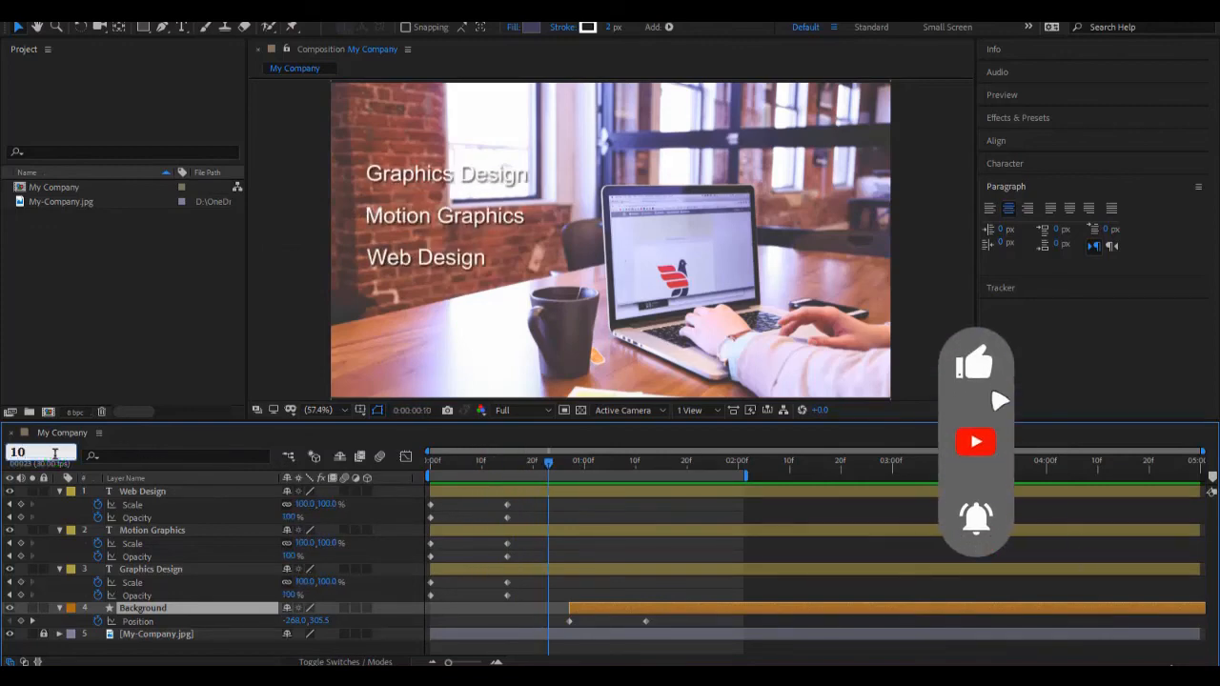
{"action": "type", "text": "10"}
{"action": "key", "text": "Return"}
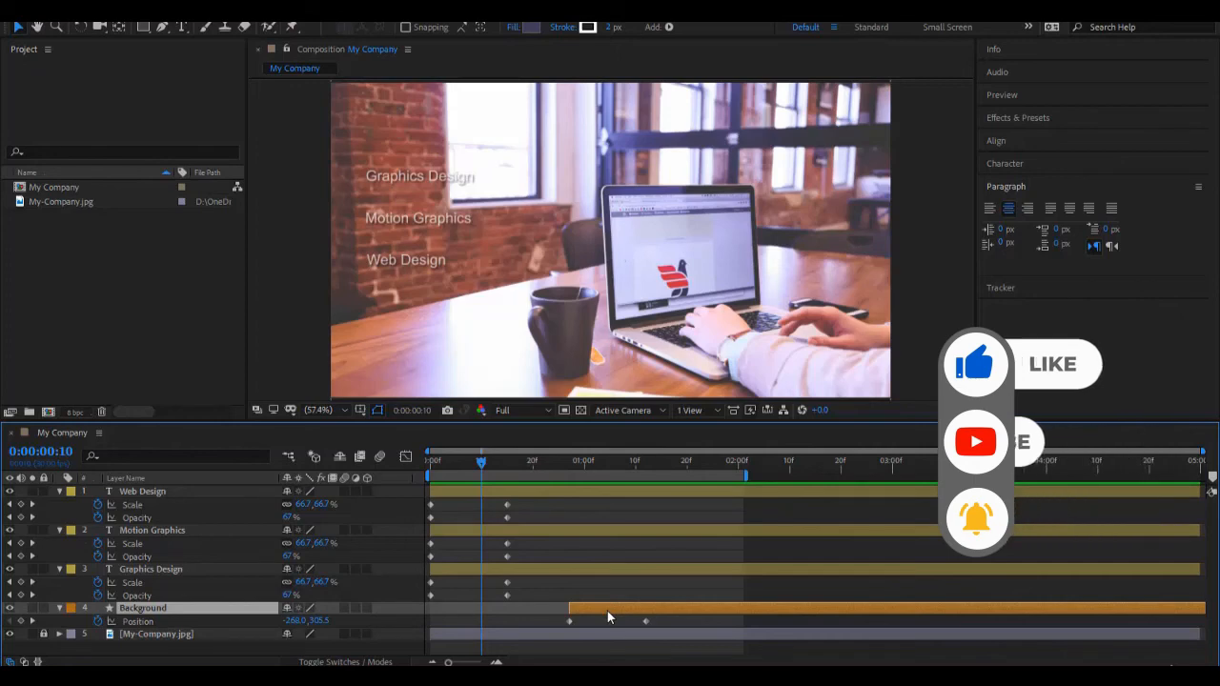
{"action": "left_click_drag", "start_coordinate": [608, 610], "coordinate": [528, 620]}
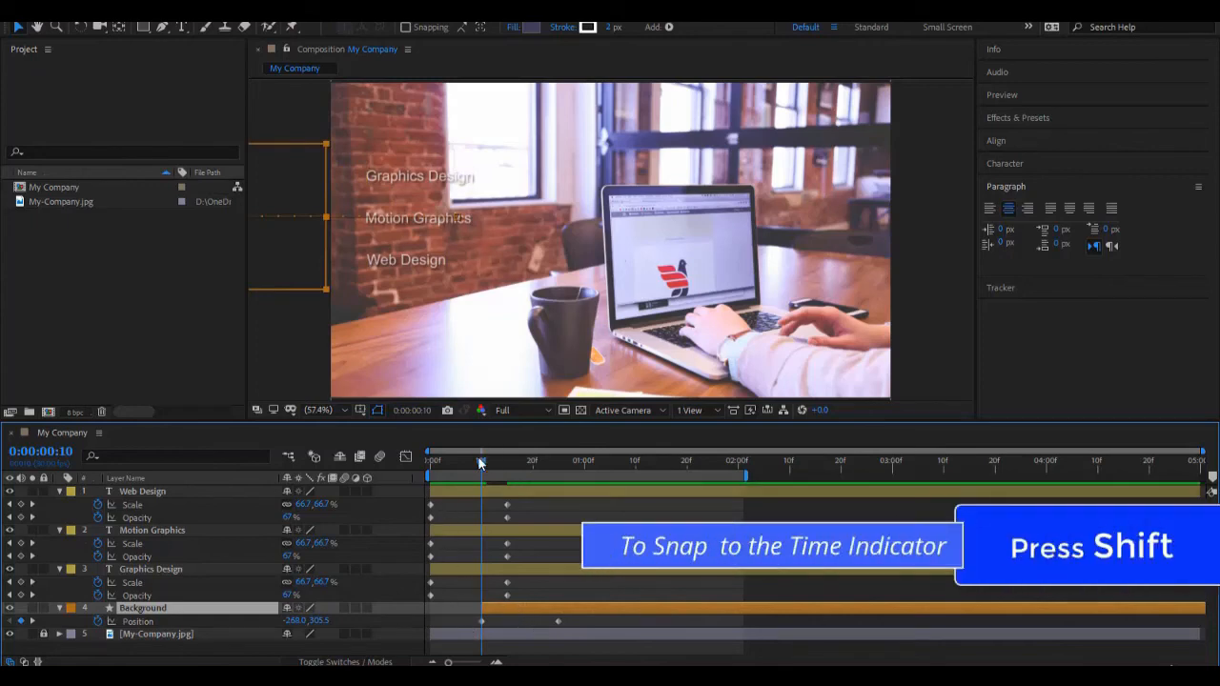
{"action": "key", "text": "Home"}
{"action": "key", "text": "space"}
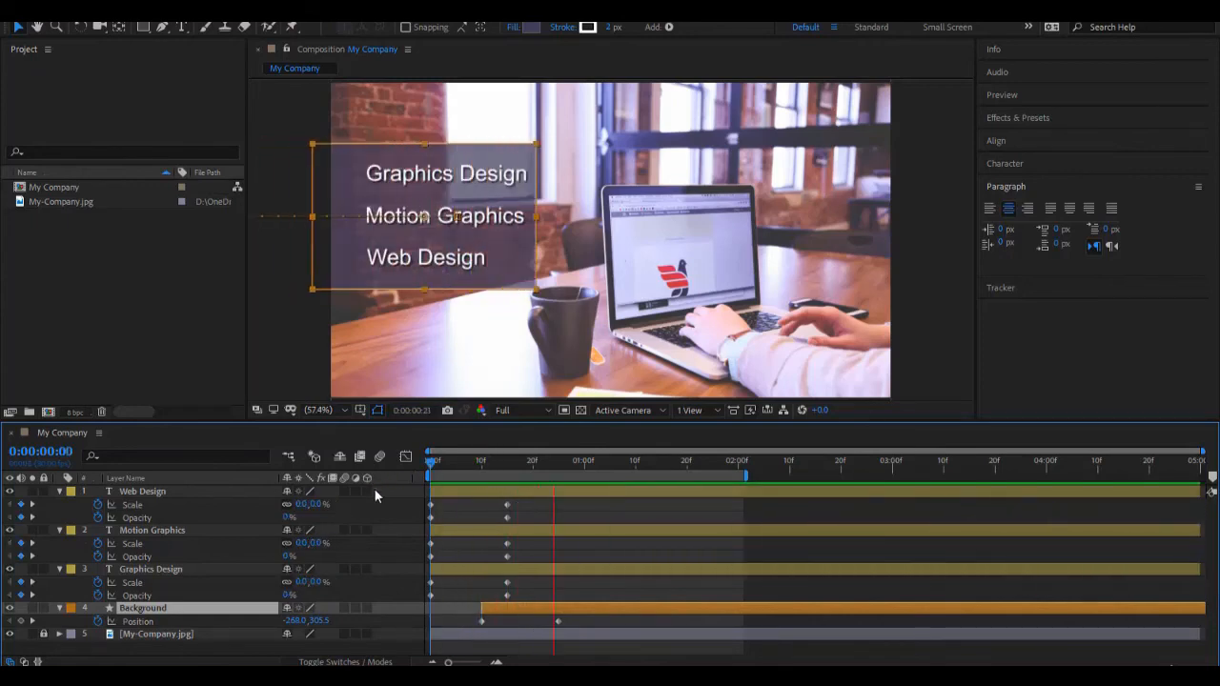
Step: Shift the Web Design, Motion Graphics and Graphics Design layers so they start at 0:00:00:20, and preview the animation from the beginning
{"action": "left_click", "coordinate": [431, 458]}
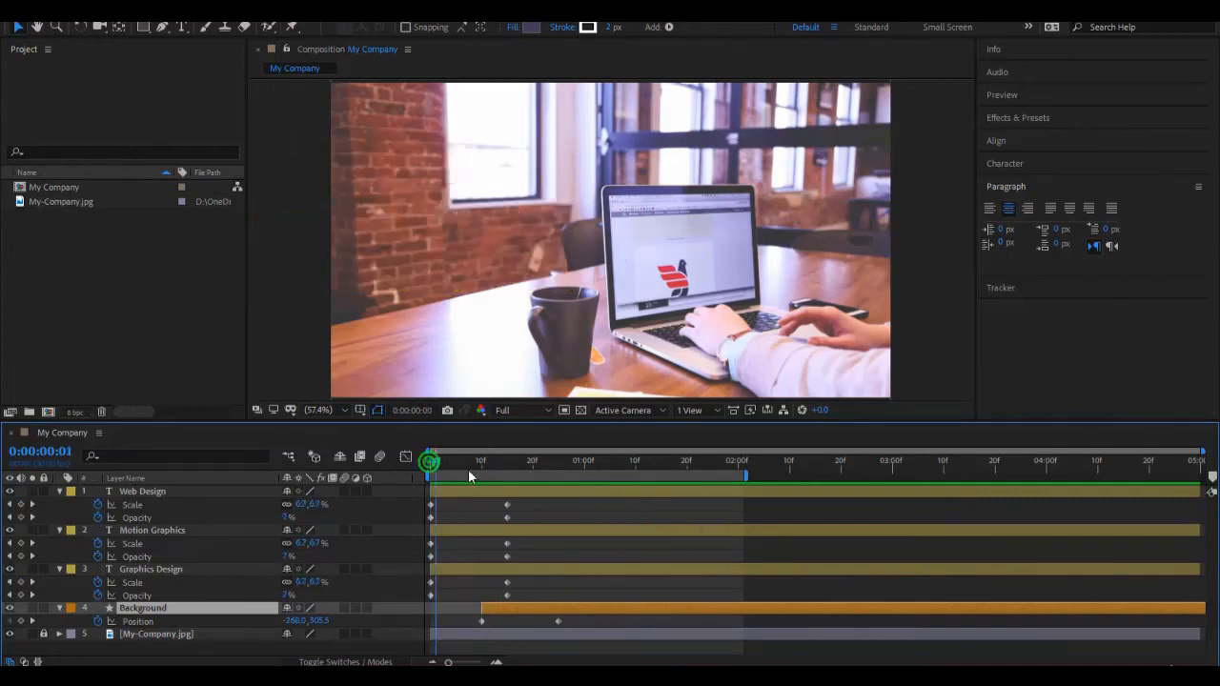
{"action": "left_click_drag", "start_coordinate": [468, 469], "coordinate": [503, 467]}
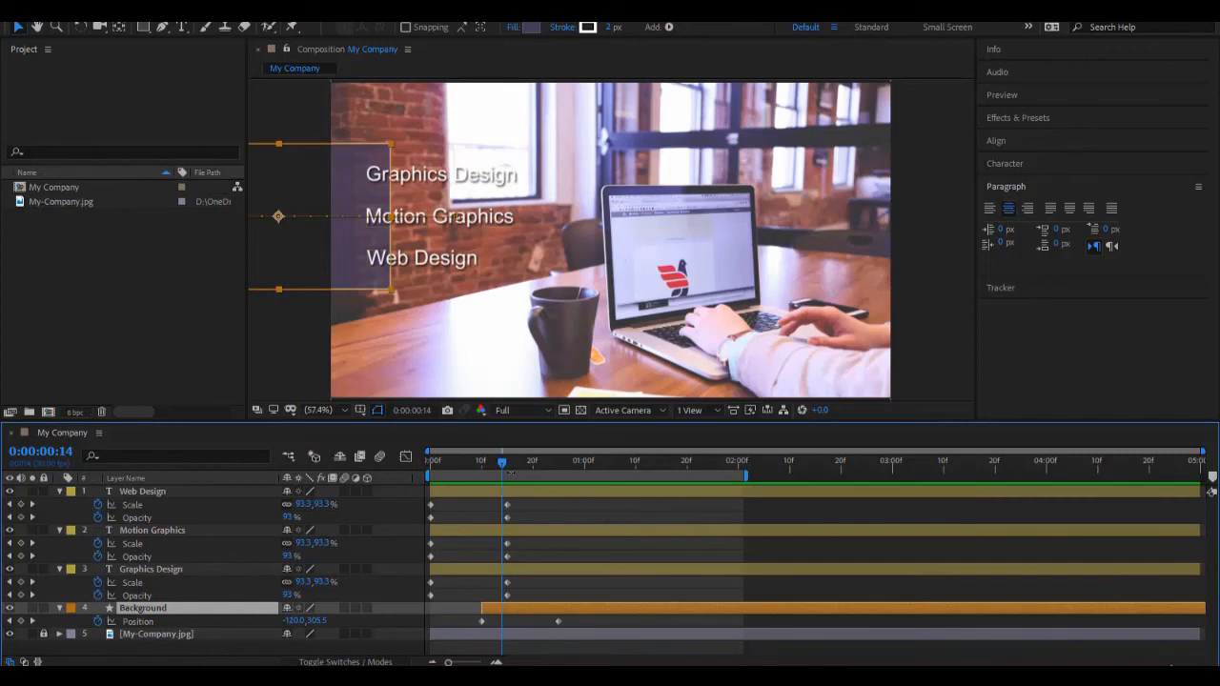
{"action": "left_click_drag", "start_coordinate": [503, 462], "coordinate": [534, 471]}
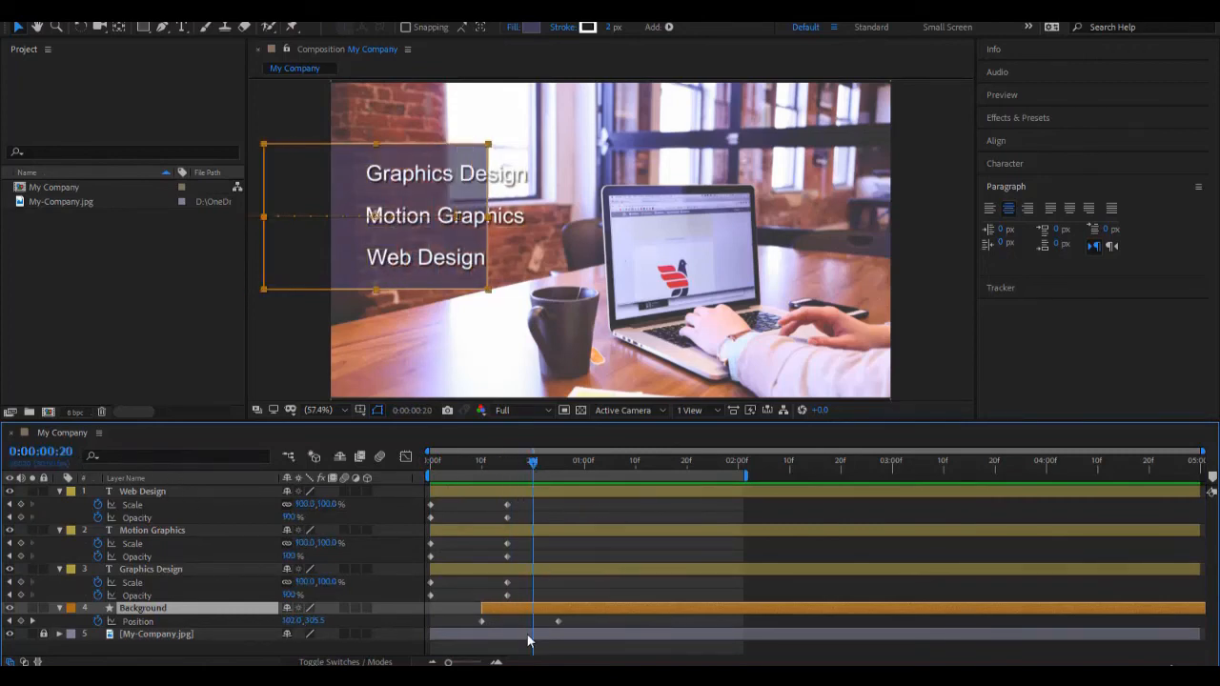
{"action": "left_click", "coordinate": [489, 570]}
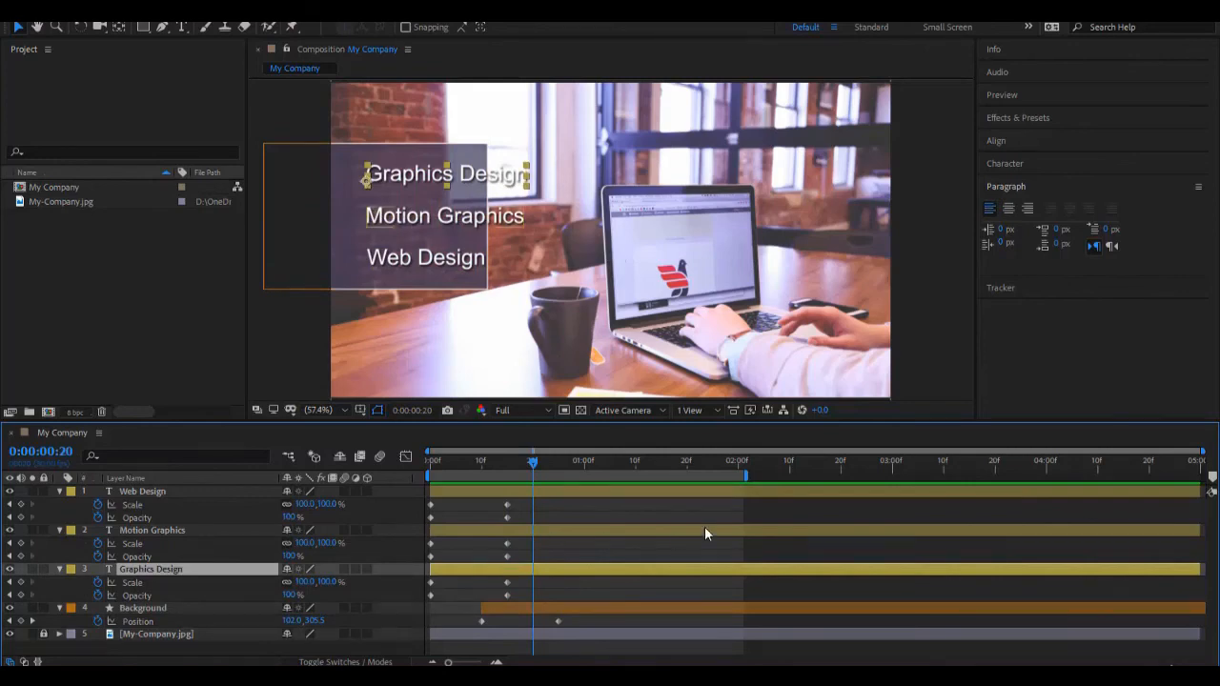
{"action": "left_click", "coordinate": [489, 491], "text": "shift"}
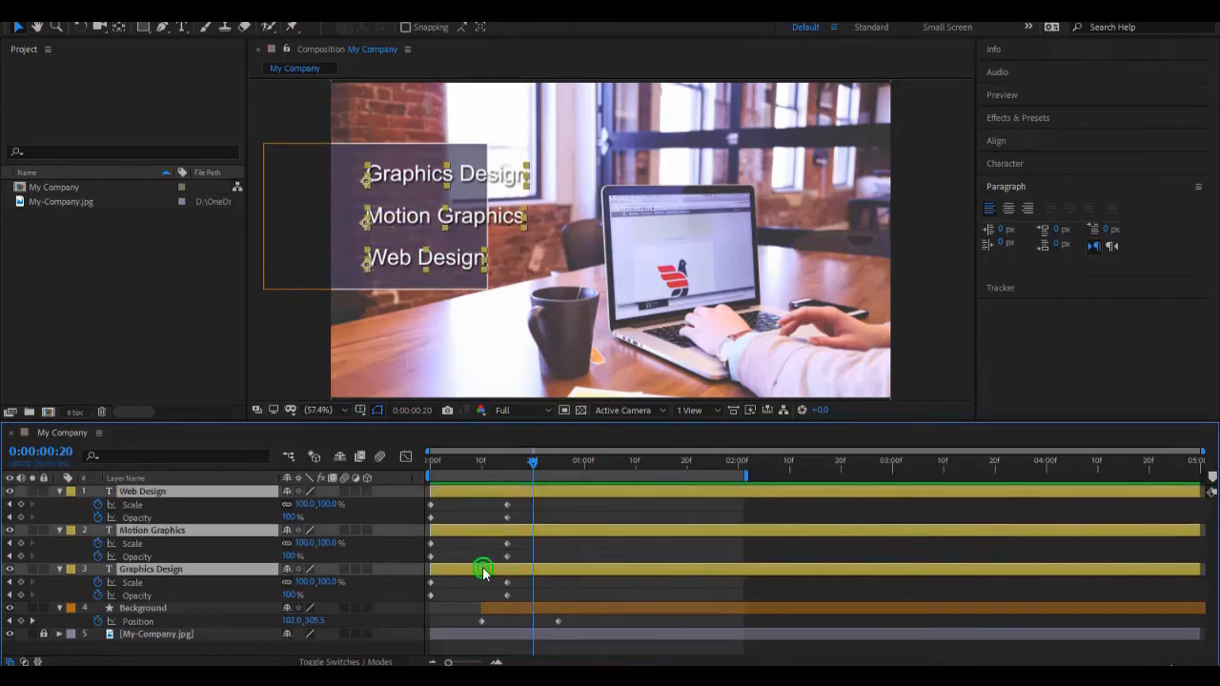
{"action": "left_click", "coordinate": [487, 569]}
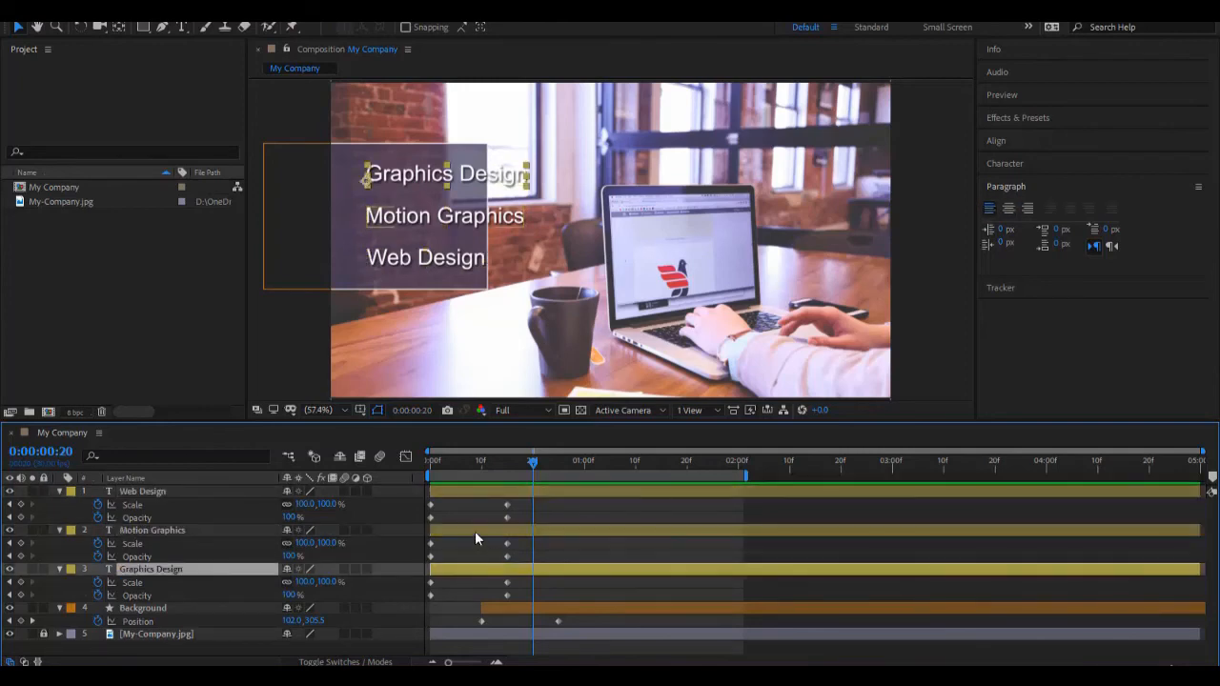
{"action": "left_click", "coordinate": [476, 531], "text": "shift"}
{"action": "left_click", "coordinate": [482, 494], "text": "shift"}
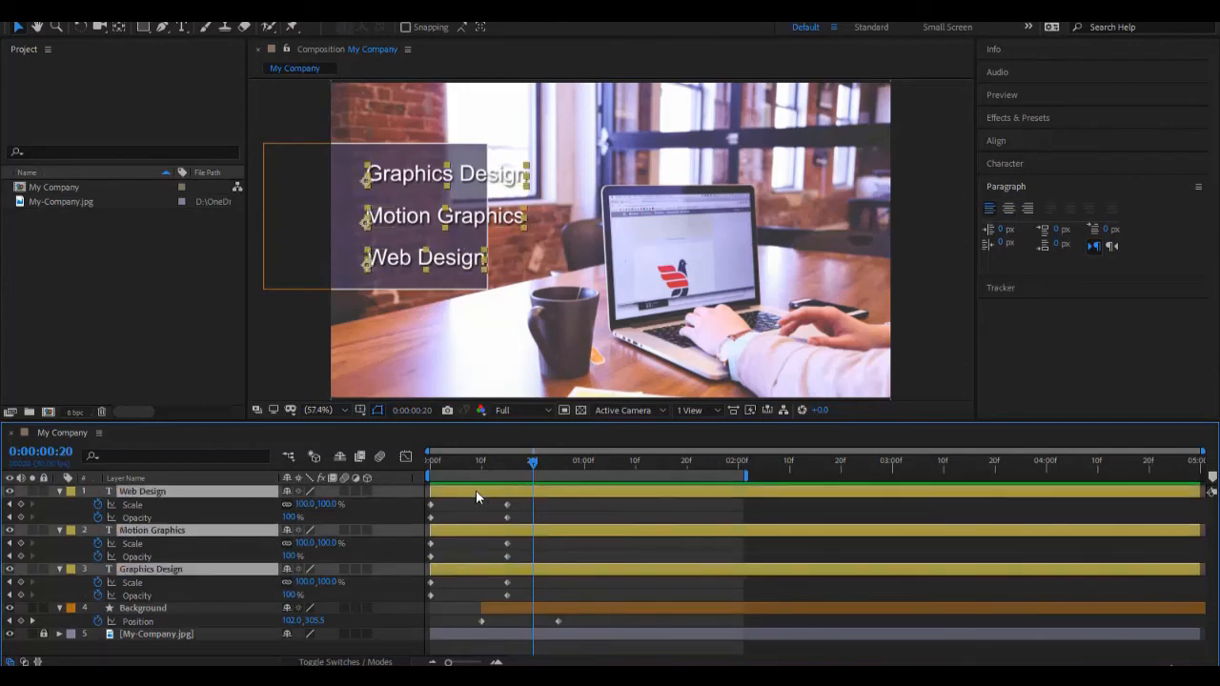
{"action": "left_click_drag", "start_coordinate": [475, 490], "coordinate": [570, 514]}
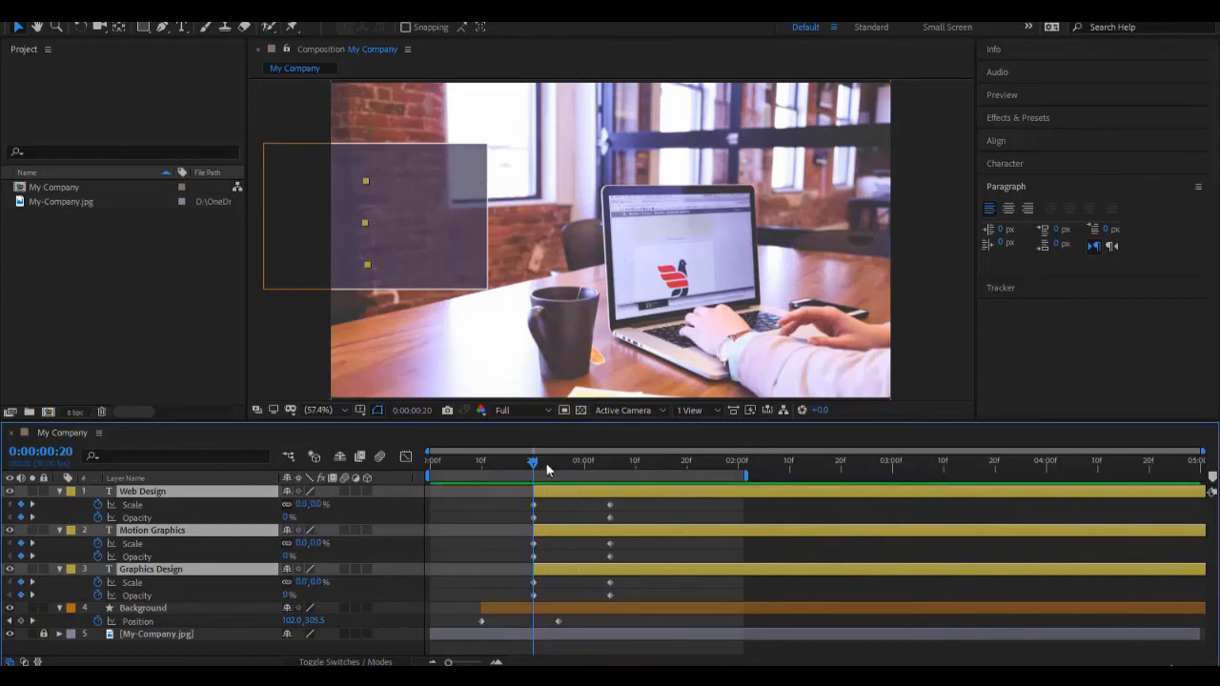
{"action": "left_click_drag", "start_coordinate": [537, 467], "coordinate": [403, 499]}
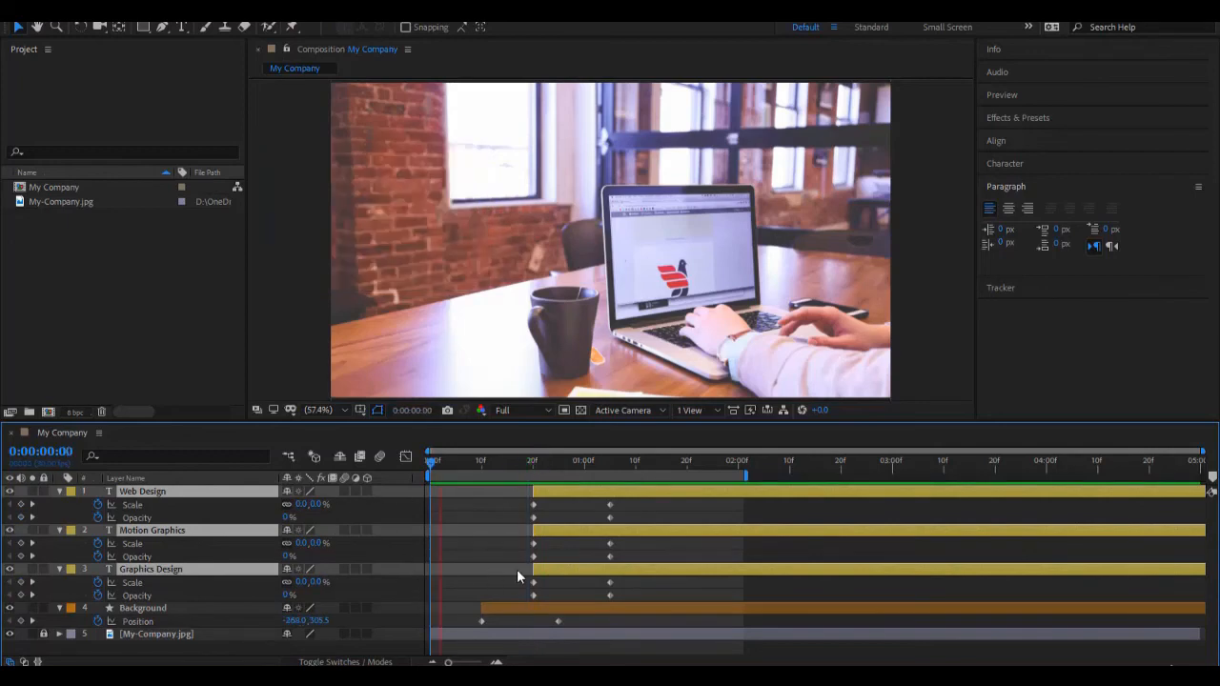
{"action": "key", "text": "space"}
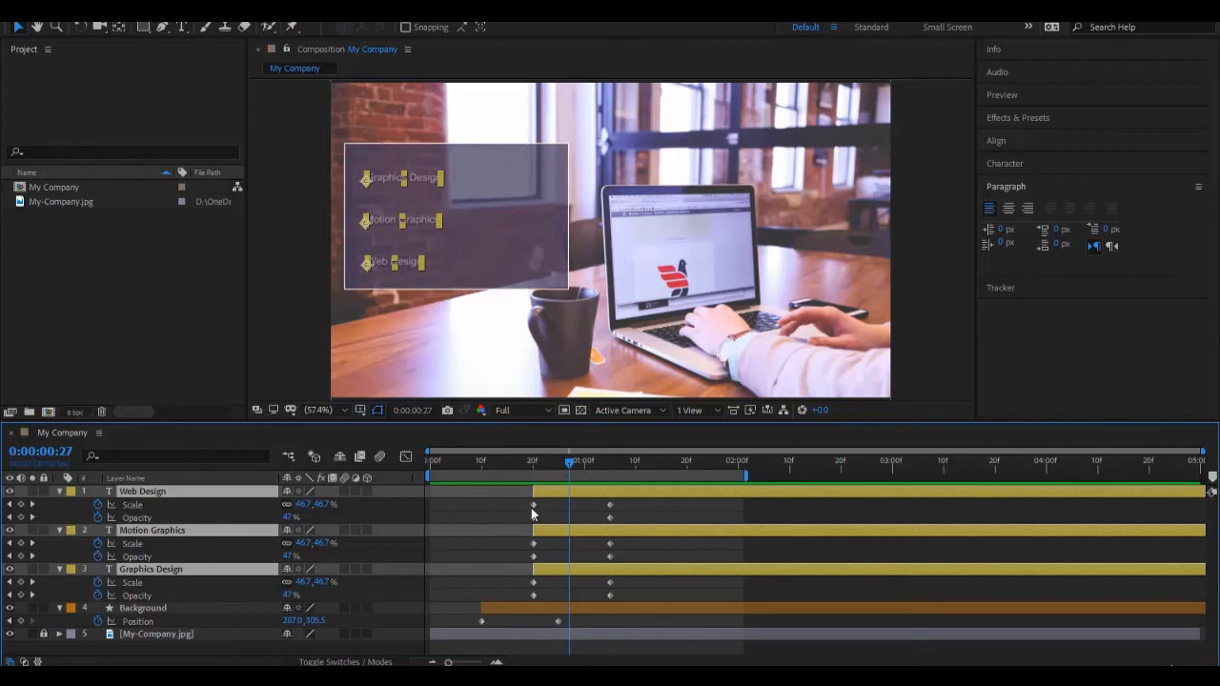
Step: Try moving the Web Design layer's end Scale keyframe to 0:00:00:27, and return it in line with its end Opacity keyframe
{"action": "left_click", "coordinate": [609, 505]}
{"action": "left_click_drag", "start_coordinate": [610, 507], "coordinate": [568, 503]}
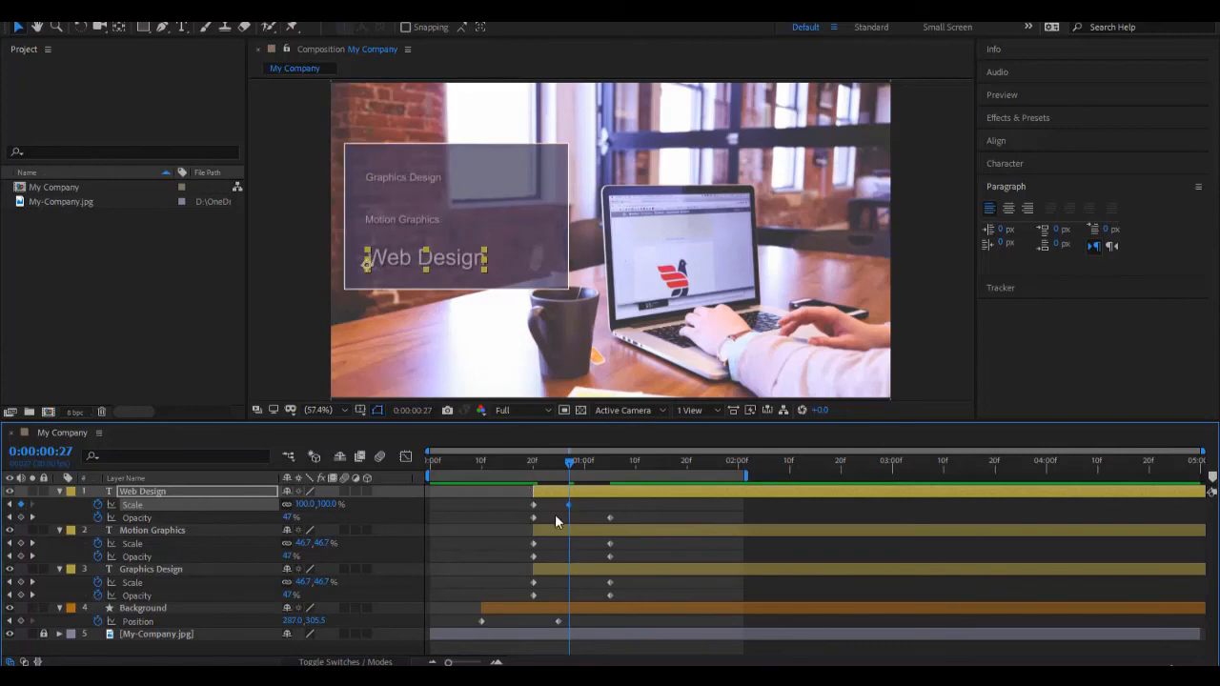
{"action": "left_click_drag", "start_coordinate": [569, 504], "coordinate": [611, 518]}
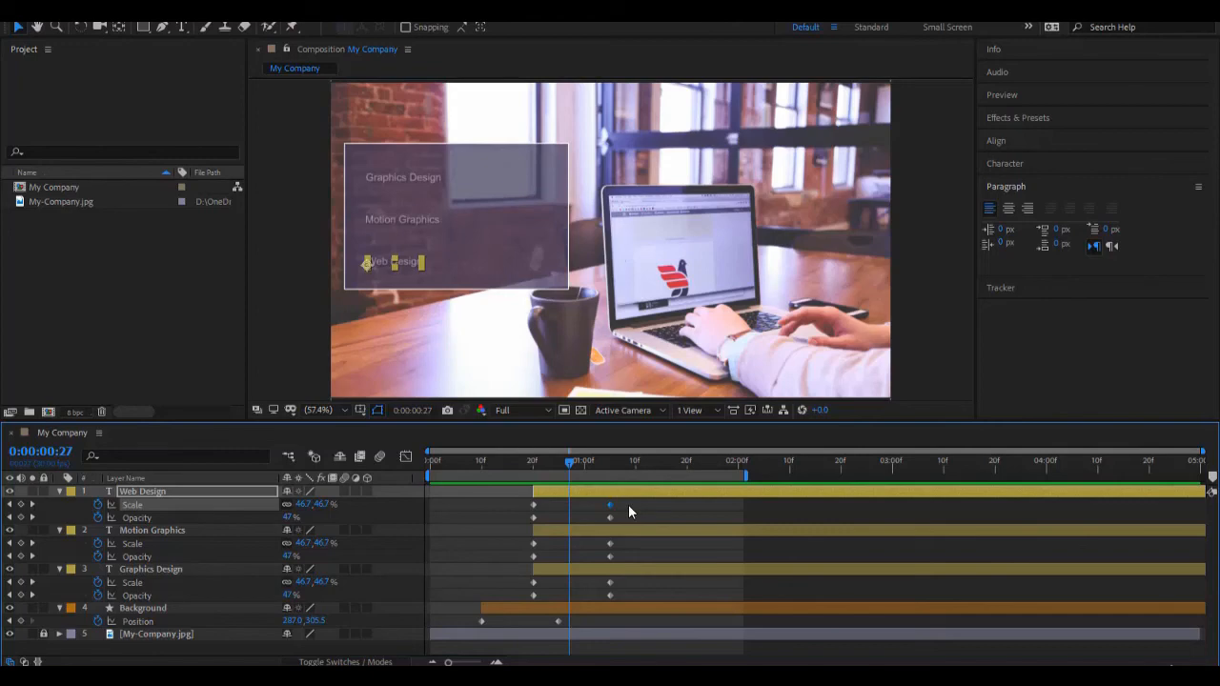
Step: Try different animation lengths by moving all three text layers' end Scale and Opacity keyframes to 0:00:00:27 and to about 0:00:01:07
{"action": "left_click_drag", "start_coordinate": [629, 505], "coordinate": [592, 602]}
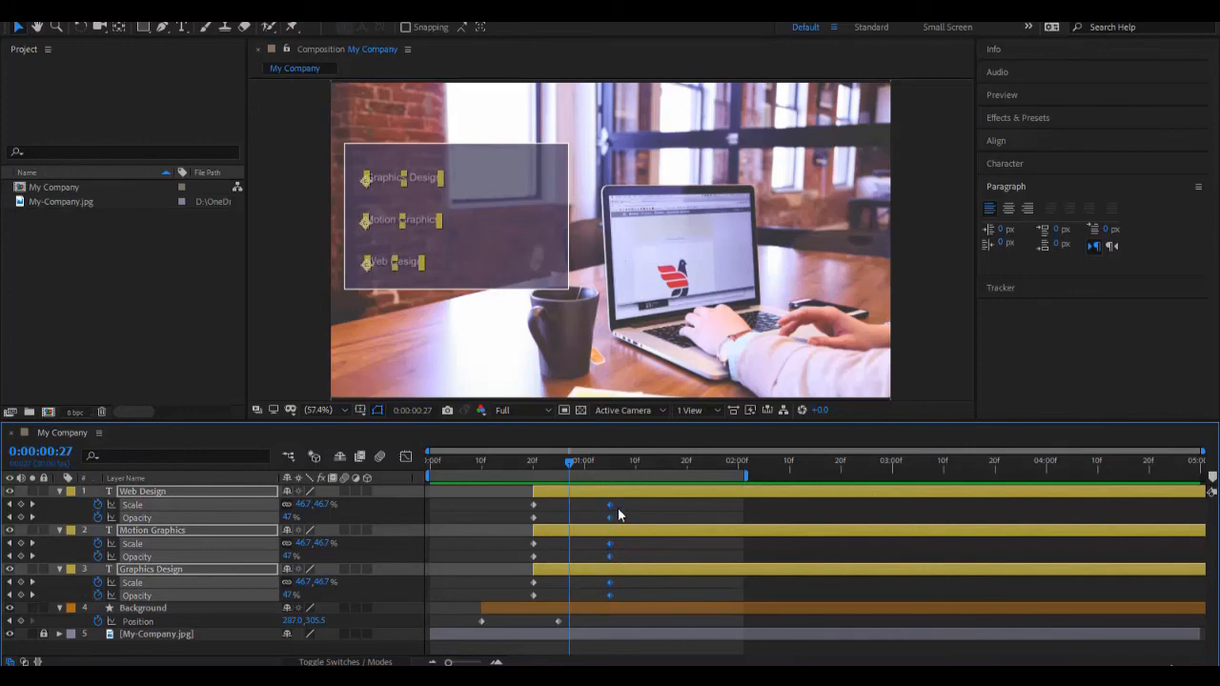
{"action": "left_click", "coordinate": [623, 509]}
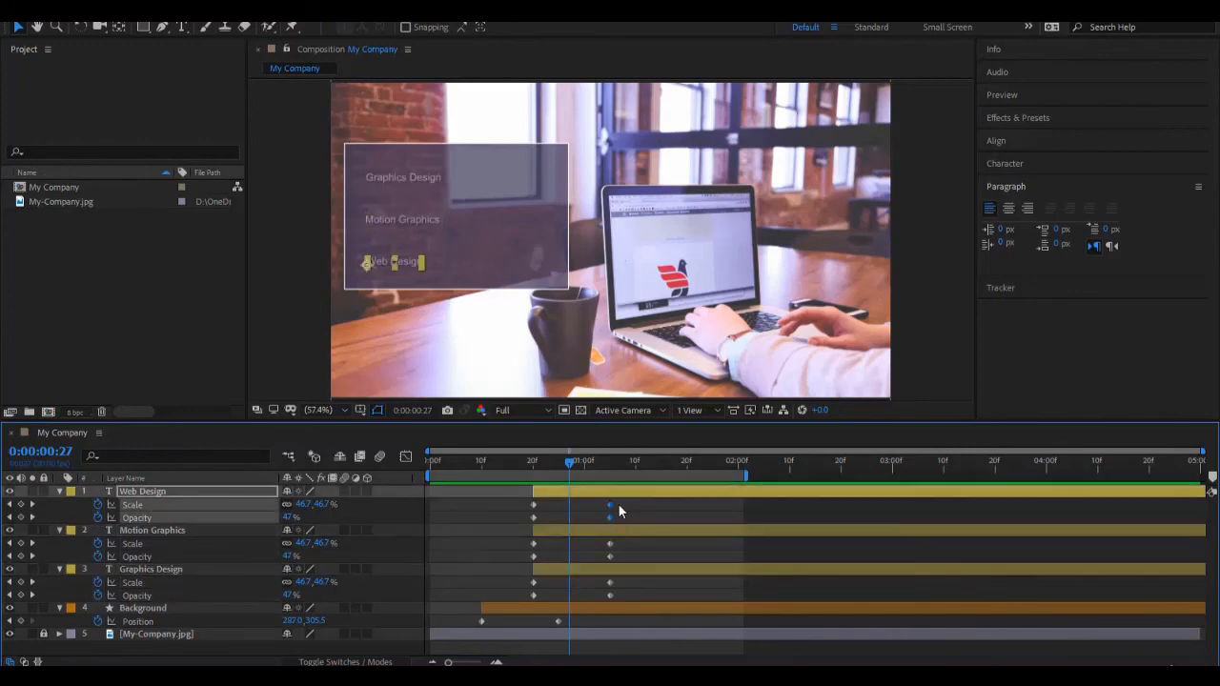
{"action": "left_click_drag", "start_coordinate": [618, 506], "coordinate": [665, 599]}
{"action": "left_click_drag", "start_coordinate": [698, 594], "coordinate": [575, 589]}
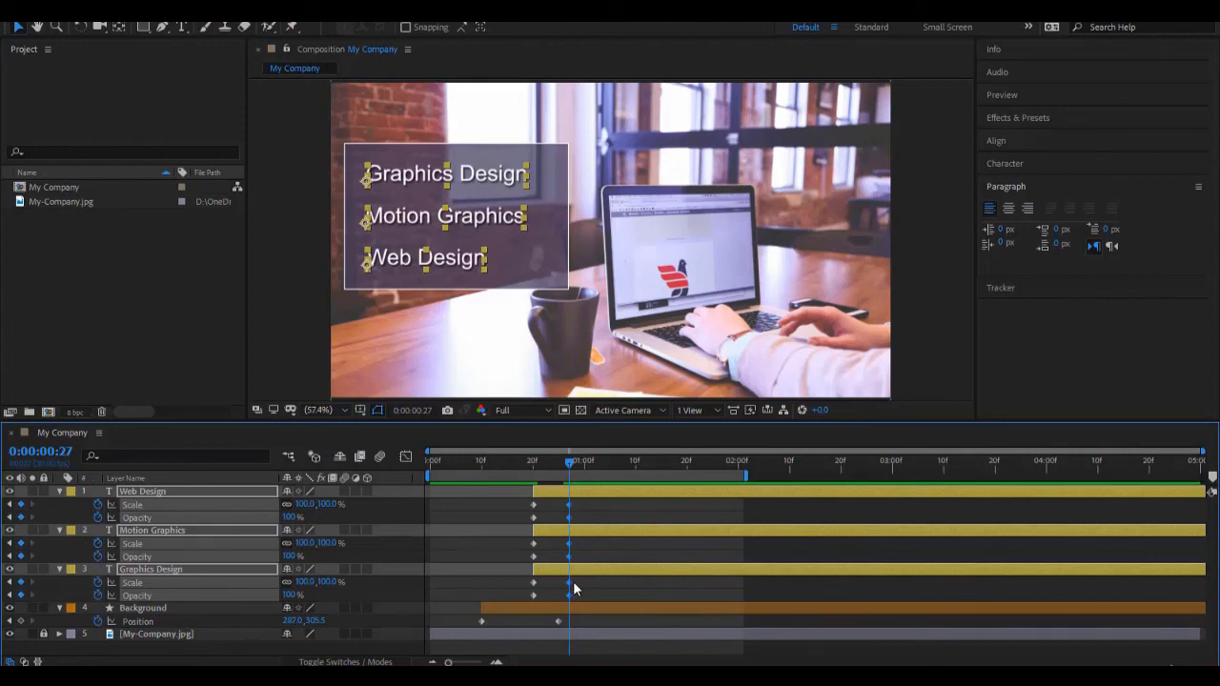
{"action": "left_click_drag", "start_coordinate": [573, 581], "coordinate": [620, 588]}
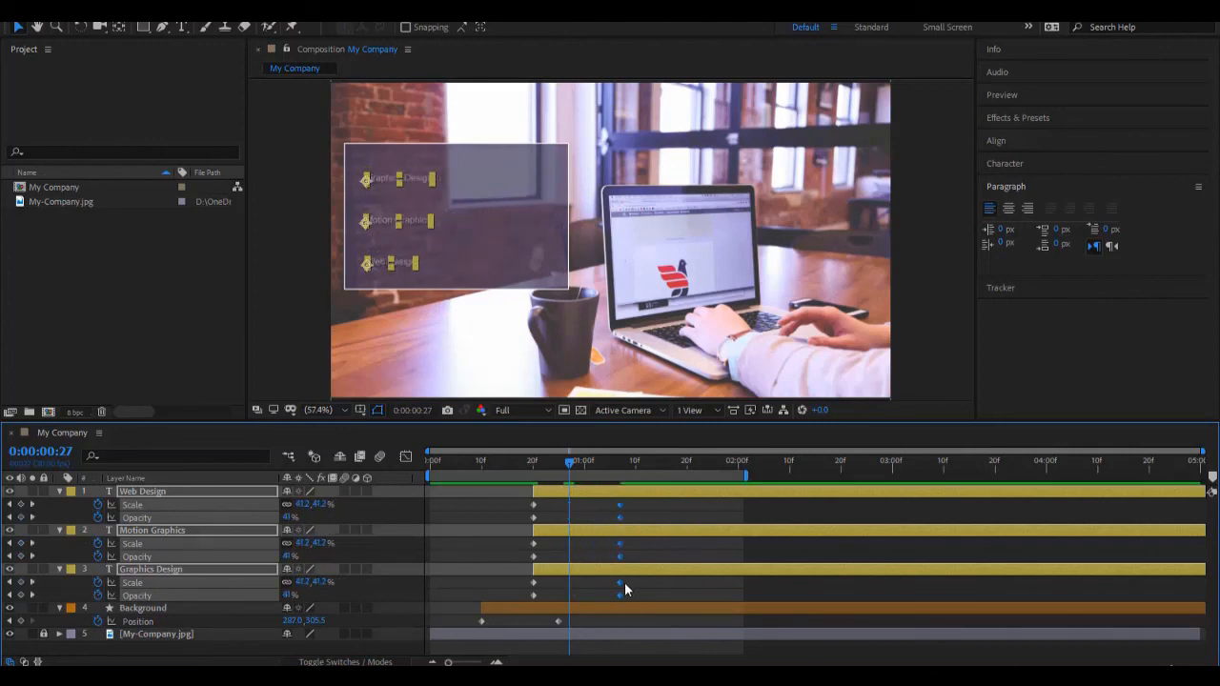
Step: Place all text layers' end Scale and Opacity keyframes at 0:00:01:00, 10 frames after their start keyframes, and preview from the beginning
{"action": "left_click", "coordinate": [559, 490]}
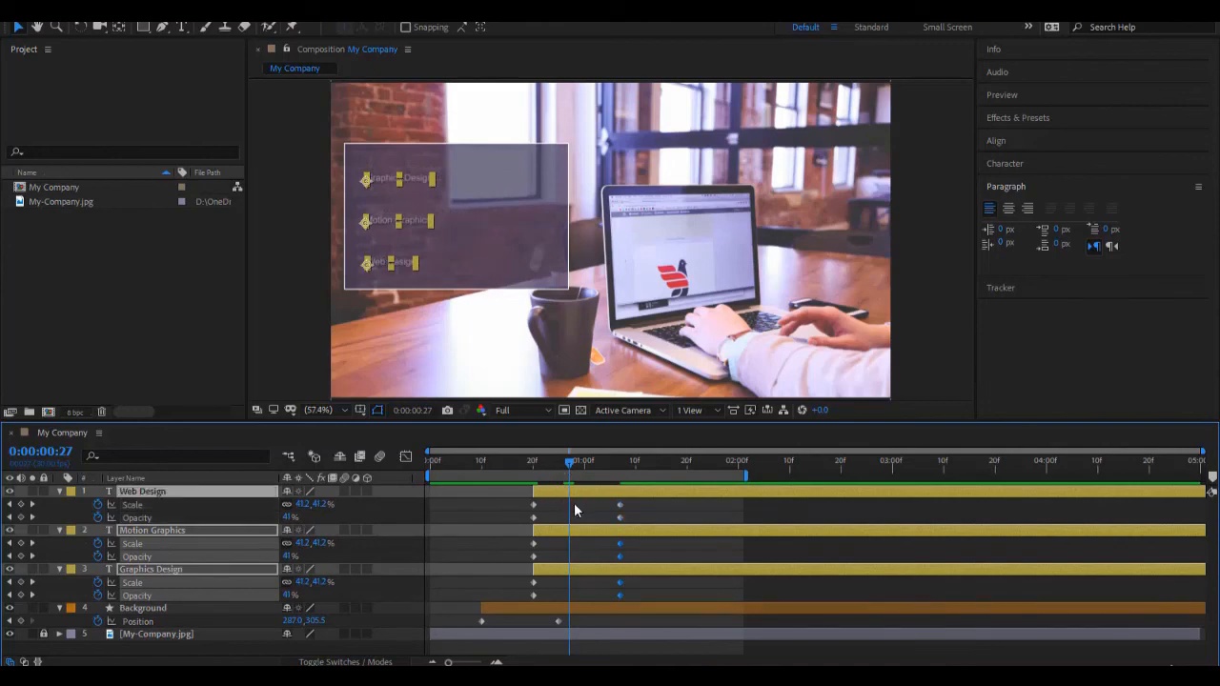
{"action": "key", "text": "j"}
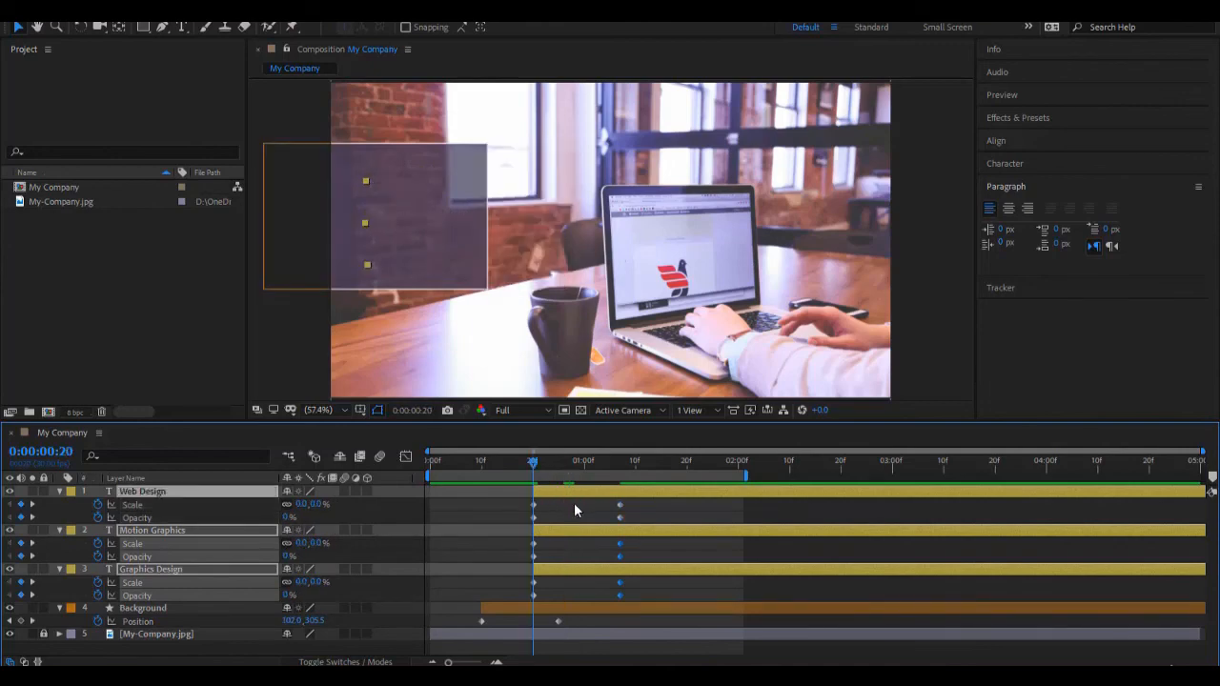
{"action": "left_click", "coordinate": [59, 456]}
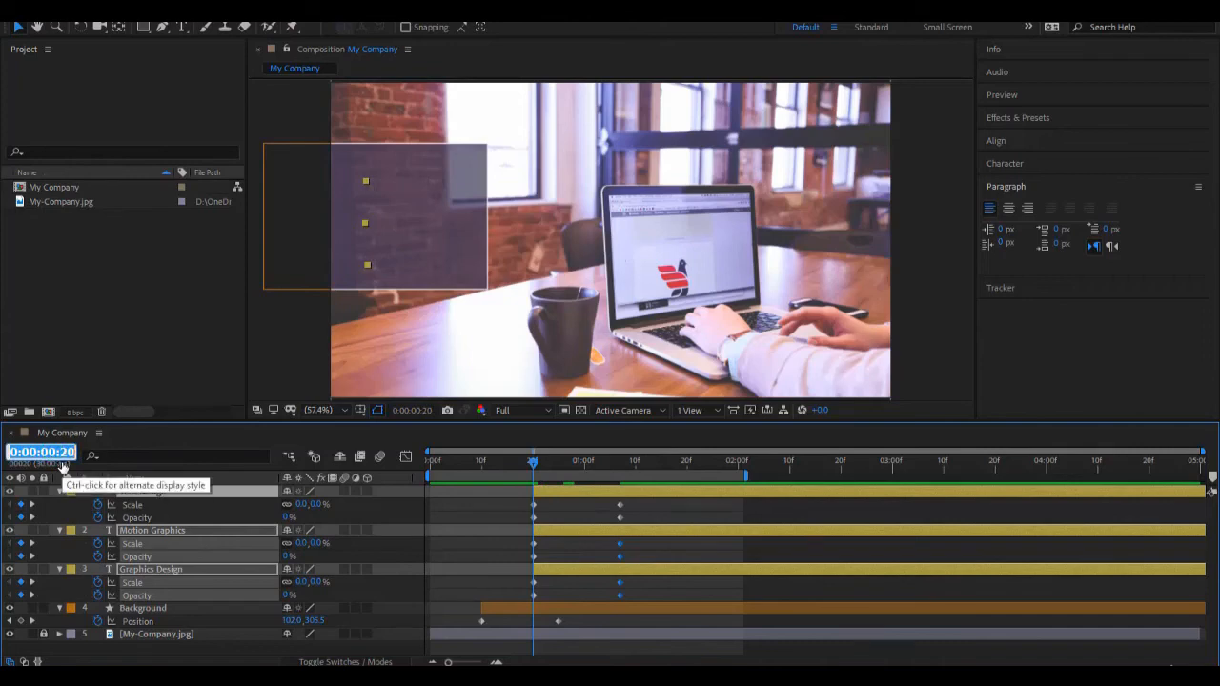
{"action": "type", "text": "+10"}
{"action": "key", "text": "Return"}
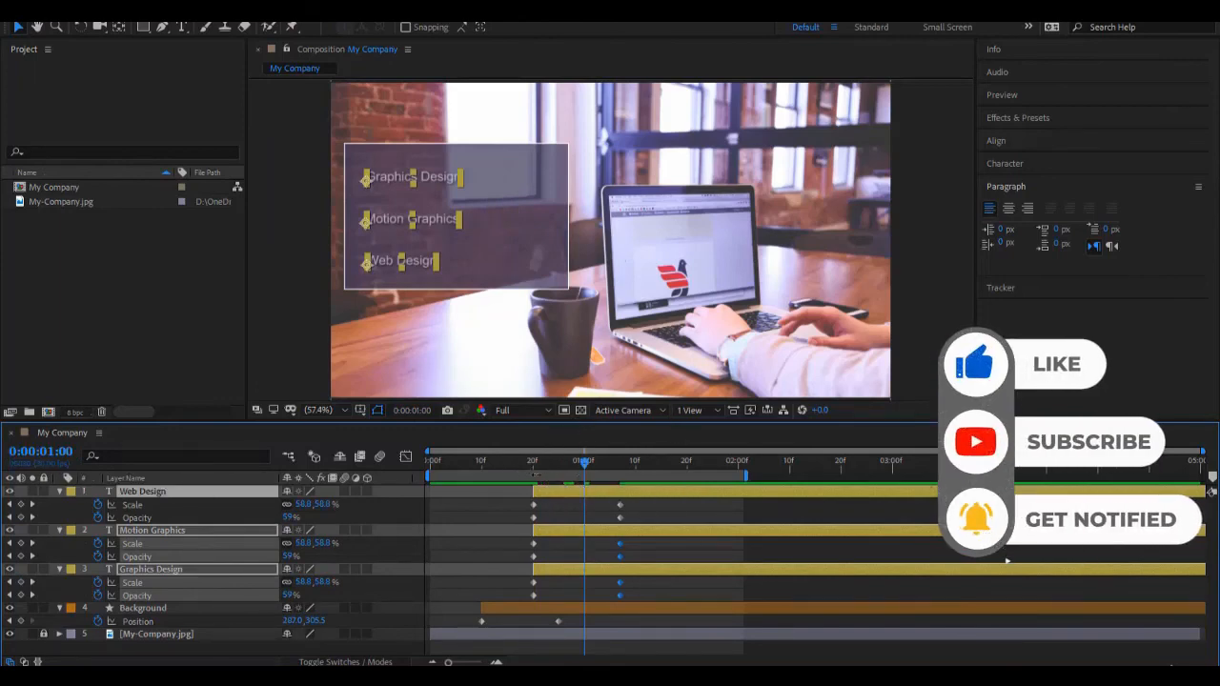
{"action": "left_click_drag", "start_coordinate": [642, 502], "coordinate": [592, 597]}
{"action": "left_click", "coordinate": [481, 472]}
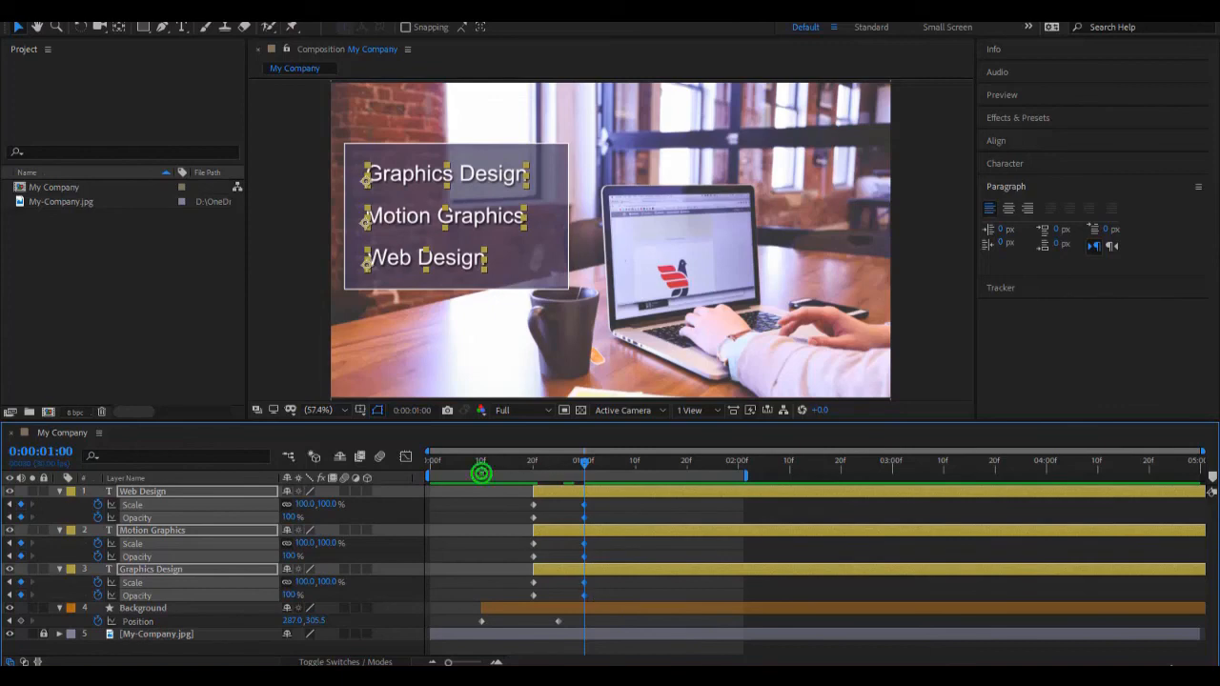
{"action": "left_click", "coordinate": [465, 470]}
{"action": "left_click_drag", "start_coordinate": [444, 466], "coordinate": [393, 460]}
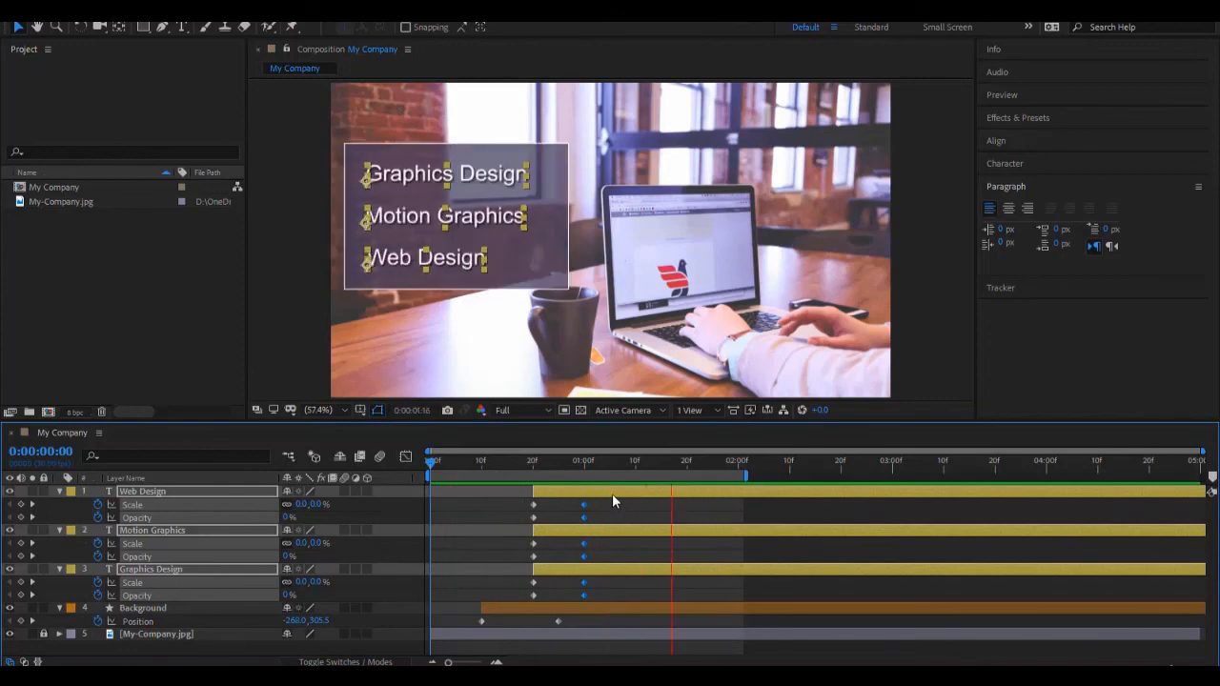
Step: Move the three text layers' end Scale and Opacity keyframes to about 0:00:00:26, preview the result and check the frame at 0:00:01:04
{"action": "left_click_drag", "start_coordinate": [583, 505], "coordinate": [564, 503]}
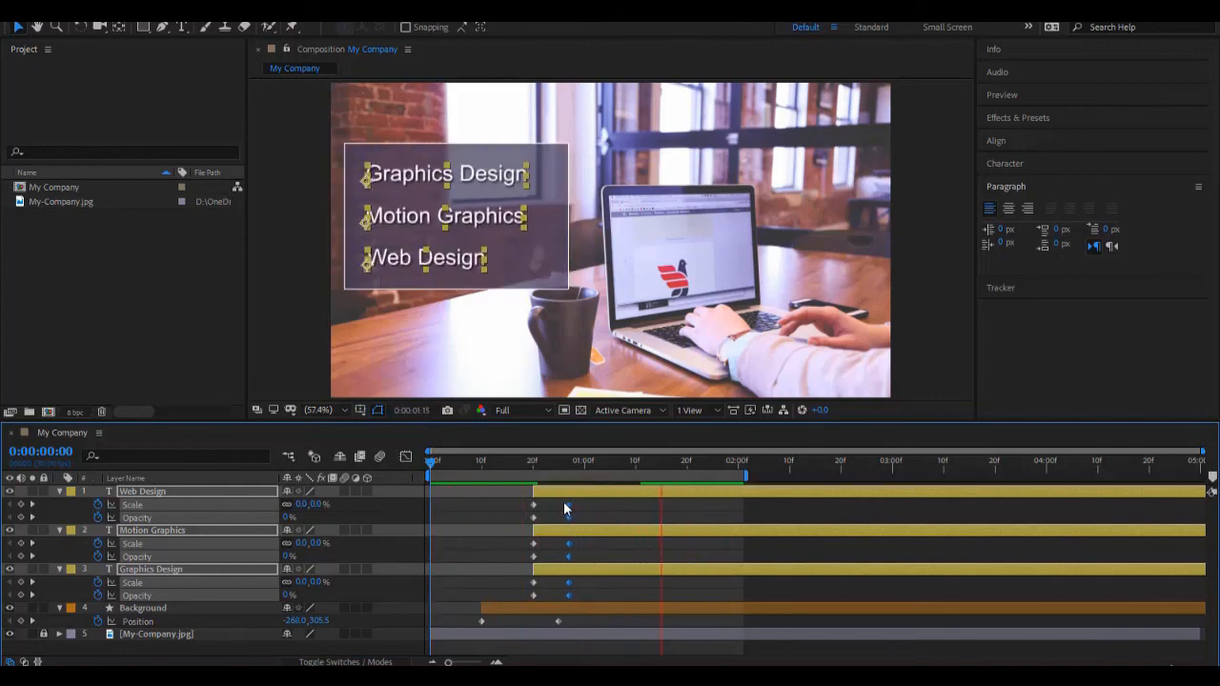
{"action": "left_click", "coordinate": [618, 549]}
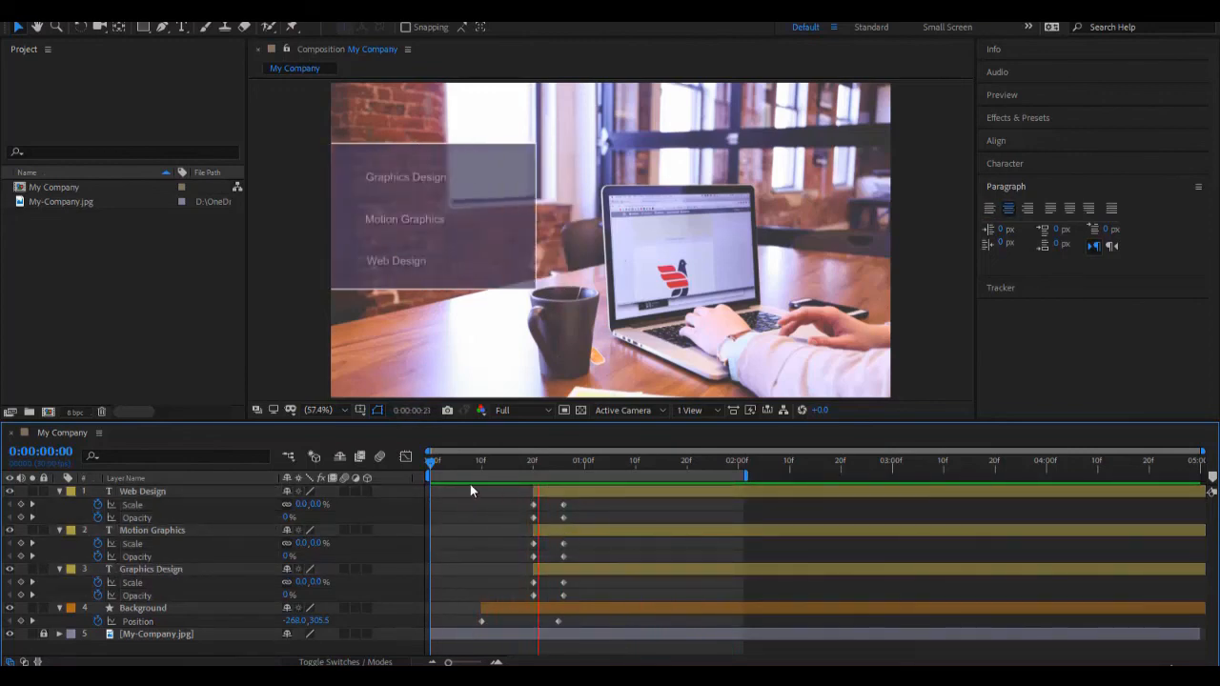
{"action": "left_click_drag", "start_coordinate": [430, 457], "coordinate": [607, 504]}
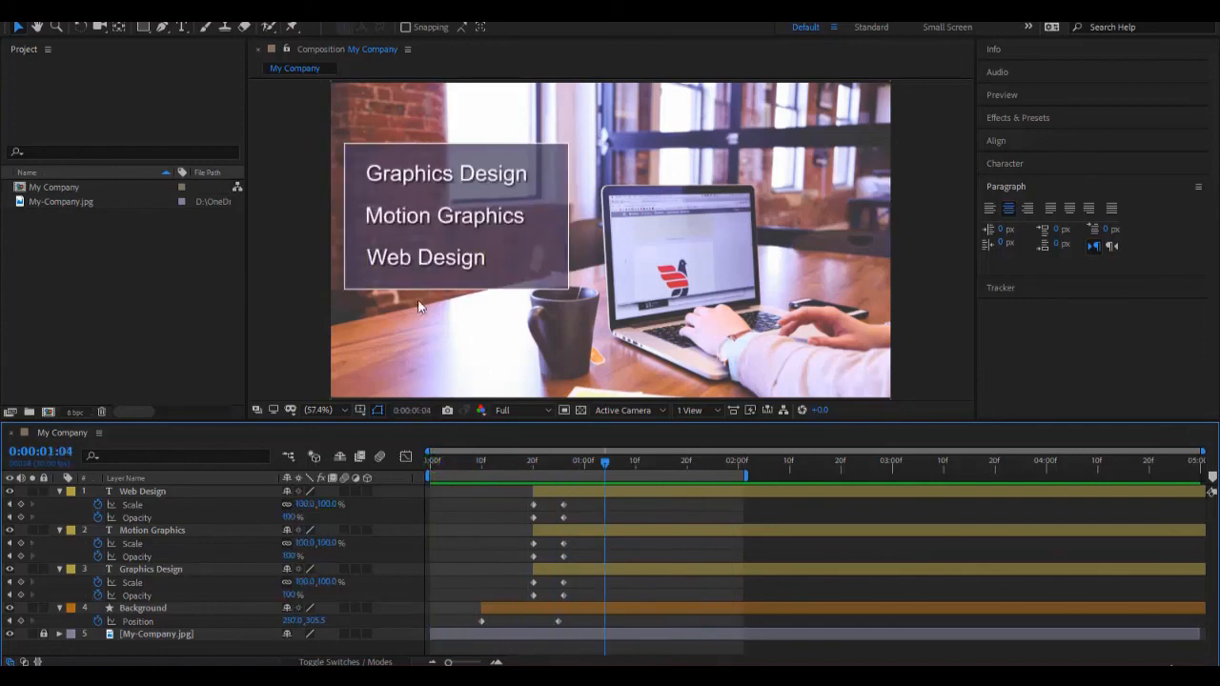
Step: Stagger the text layers by starting Motion Graphics at about 0:00:00:26 and Web Design at about 0:00:01:02, and preview the sequence
{"action": "left_click", "coordinate": [409, 185]}
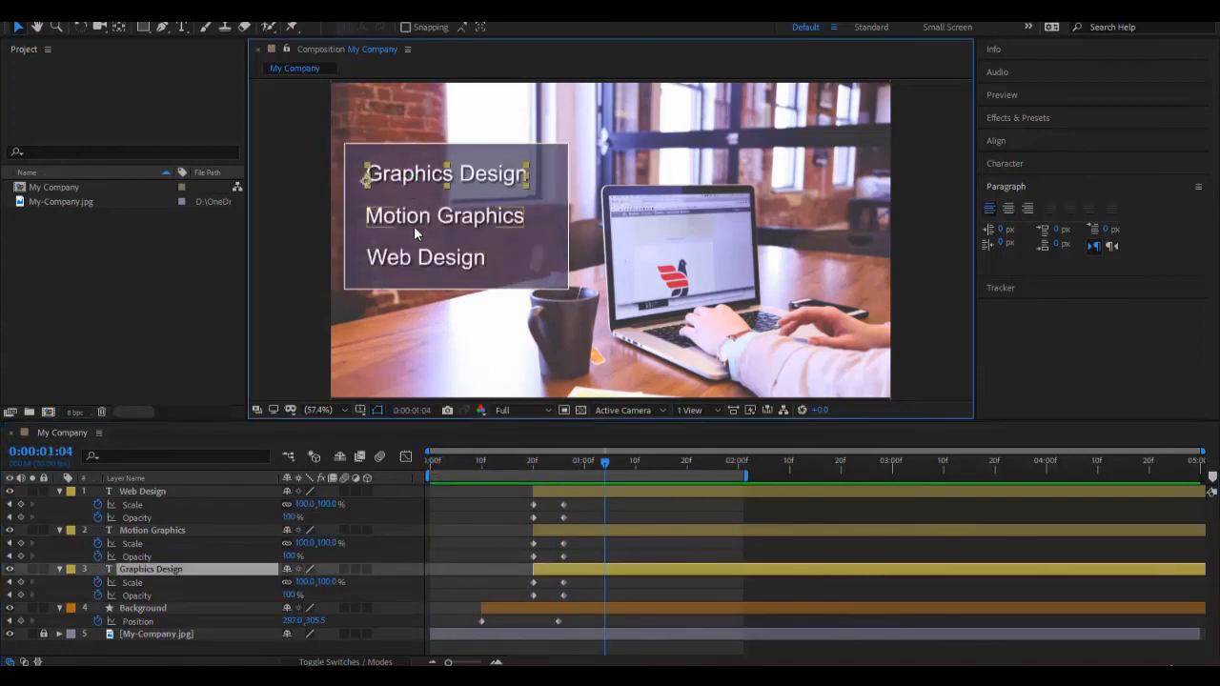
{"action": "left_click", "coordinate": [414, 226]}
{"action": "left_click", "coordinate": [413, 259]}
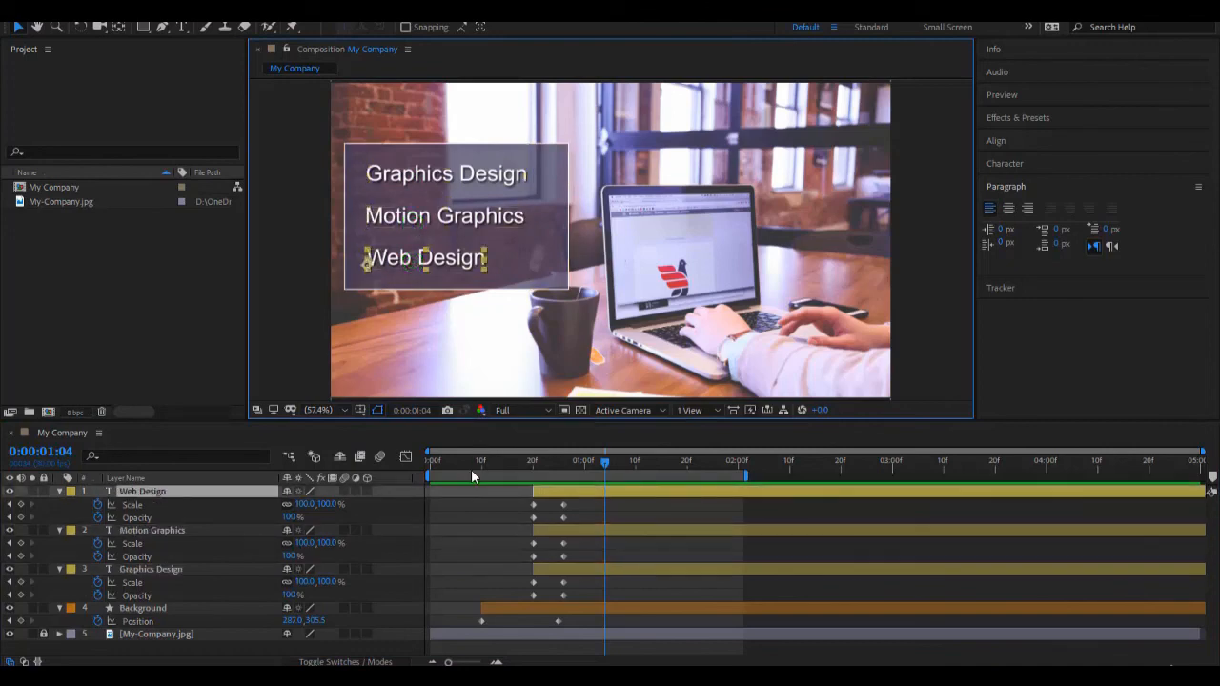
{"action": "left_click", "coordinate": [470, 516]}
{"action": "left_click", "coordinate": [540, 571]}
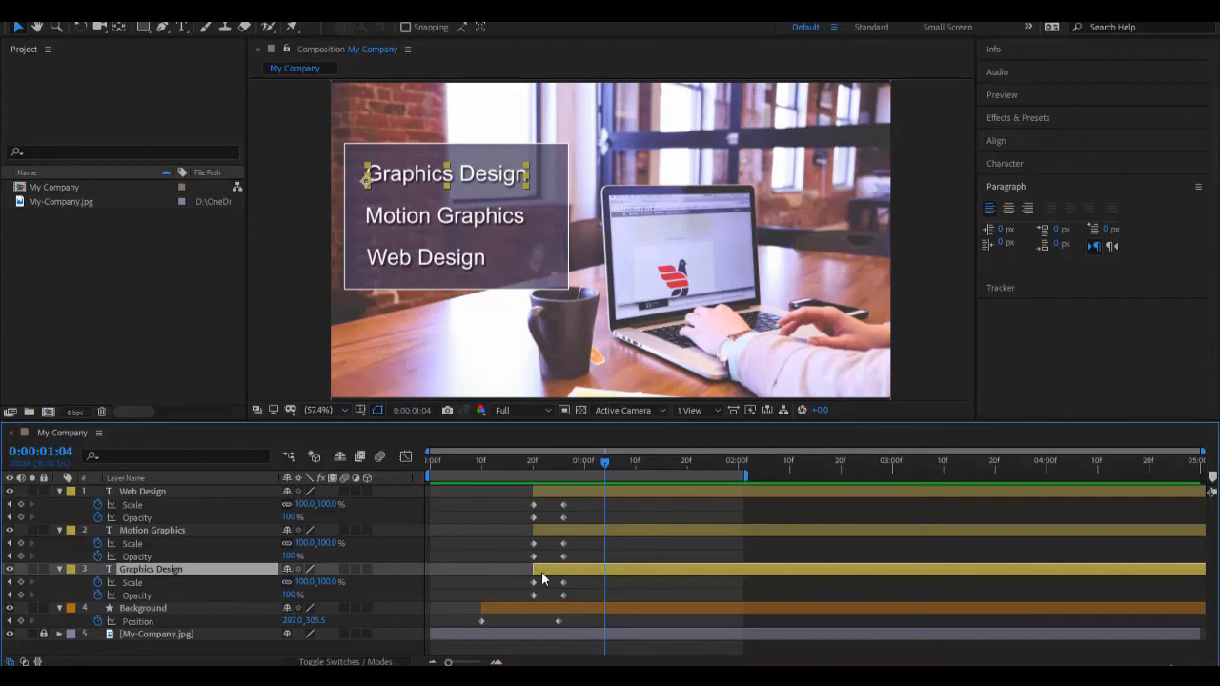
{"action": "left_click", "coordinate": [549, 529]}
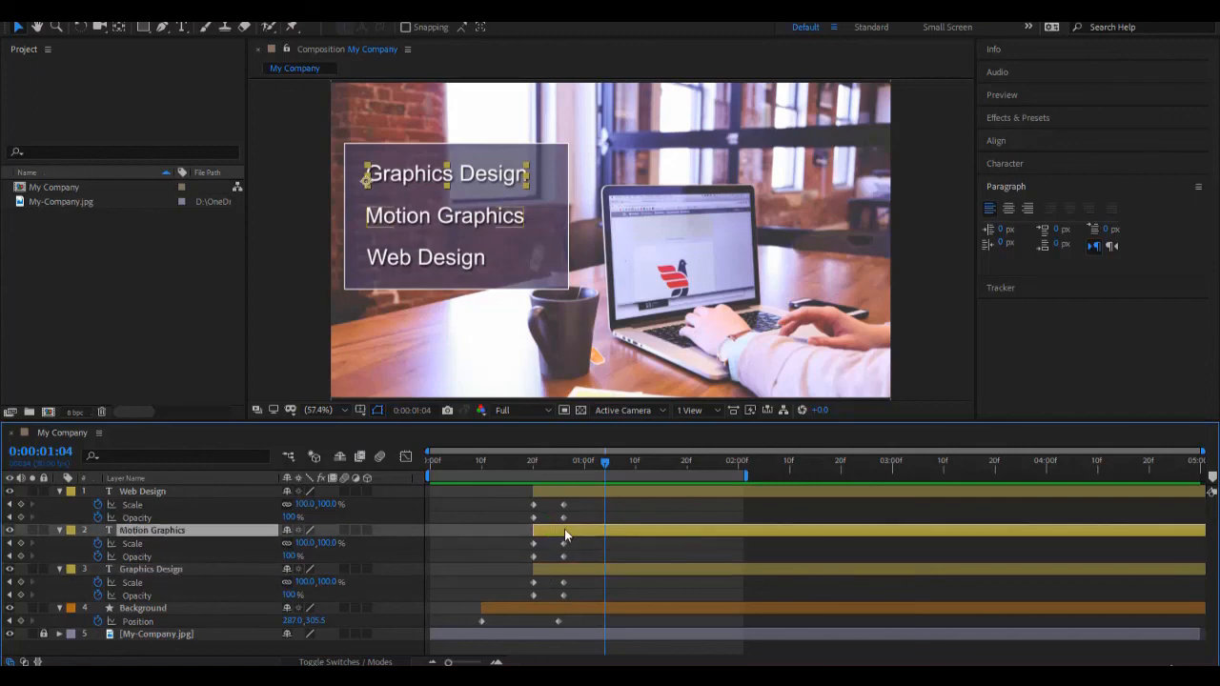
{"action": "left_click_drag", "start_coordinate": [565, 534], "coordinate": [578, 530]}
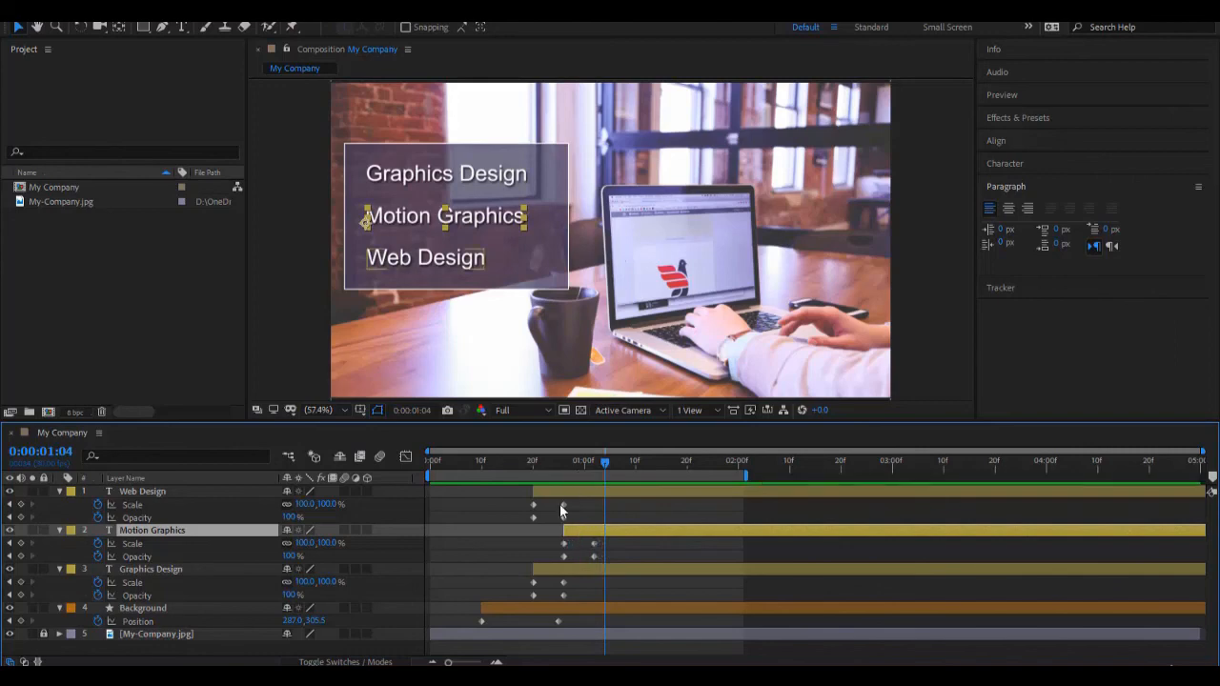
{"action": "left_click_drag", "start_coordinate": [574, 492], "coordinate": [392, 504]}
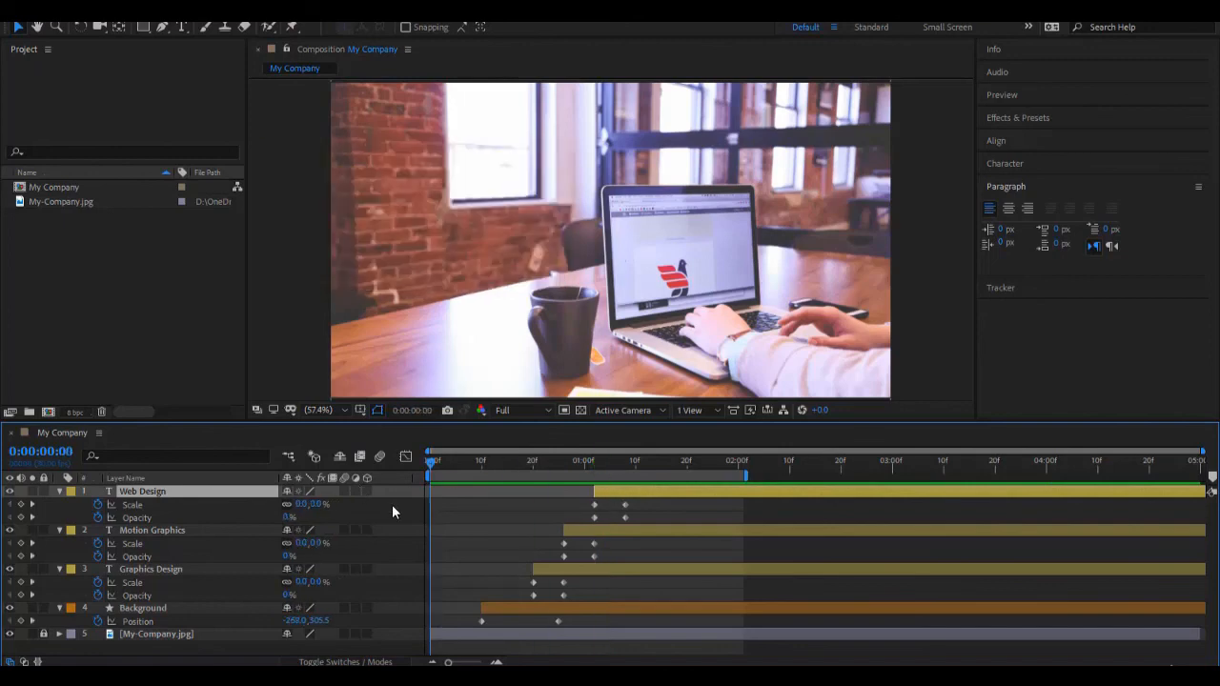
{"action": "key", "text": "space"}
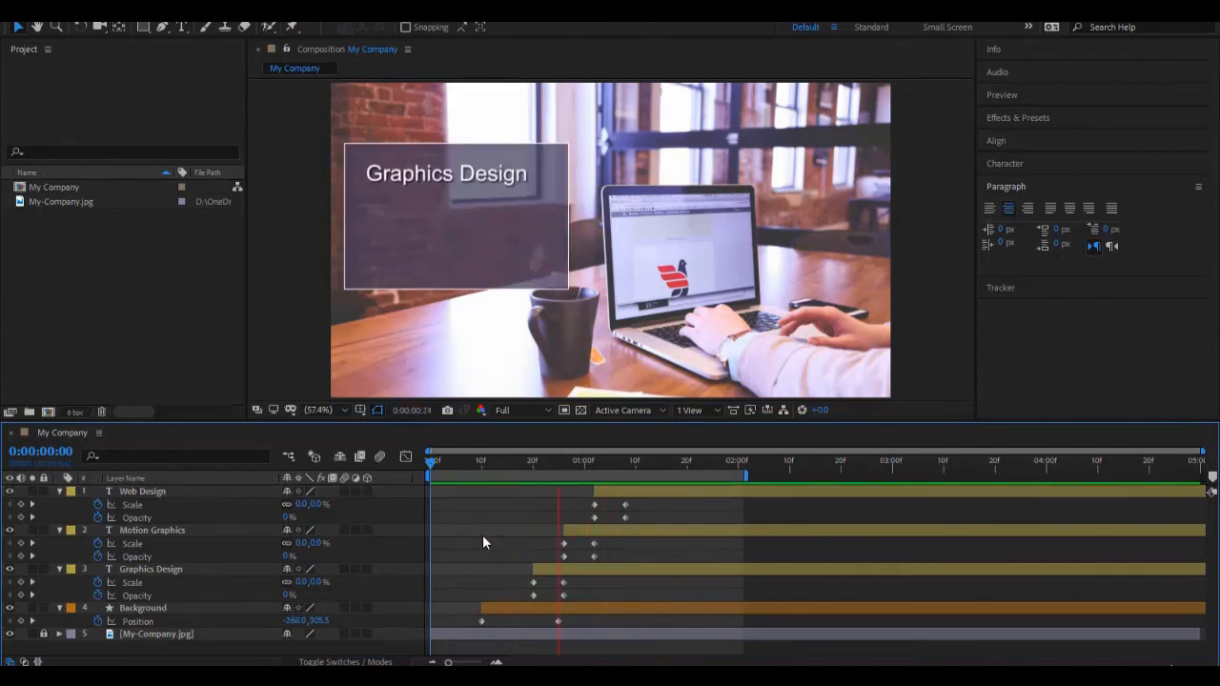
Step: Collapse the animated properties of the three text layers and the Background layer, and locate the Motion Blur switch
{"action": "left_click", "coordinate": [216, 493]}
{"action": "key", "text": "ctrl+a"}
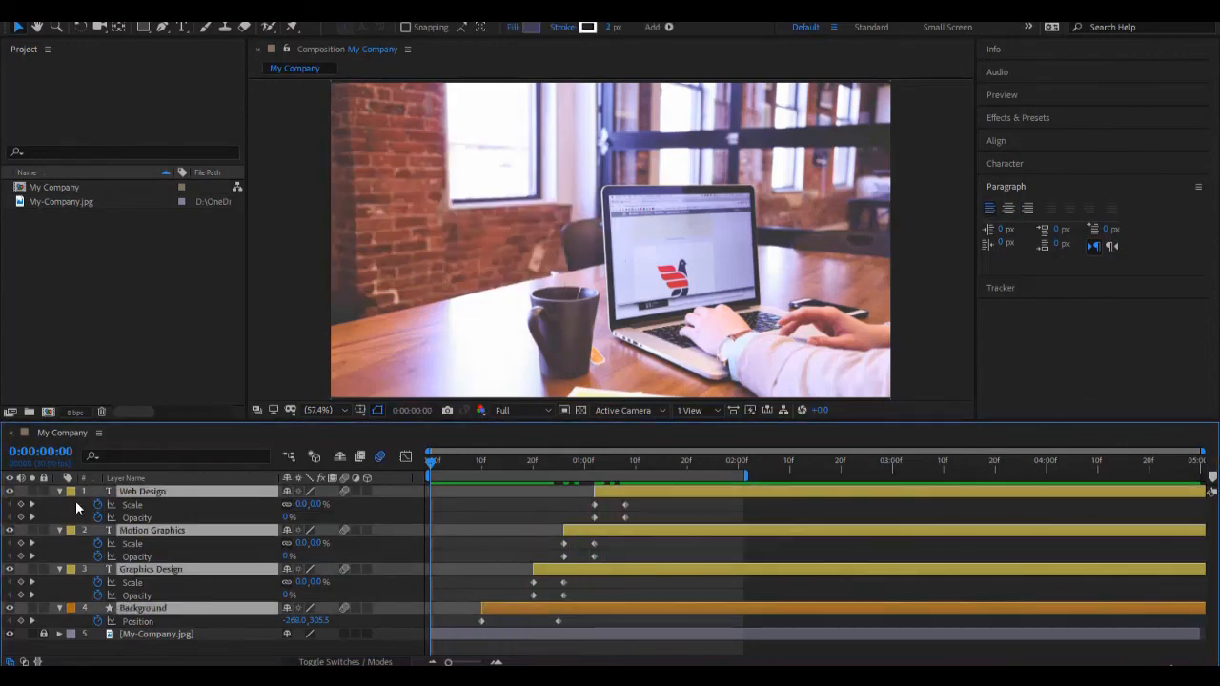
{"action": "left_click", "coordinate": [61, 494]}
{"action": "left_click", "coordinate": [163, 577]}
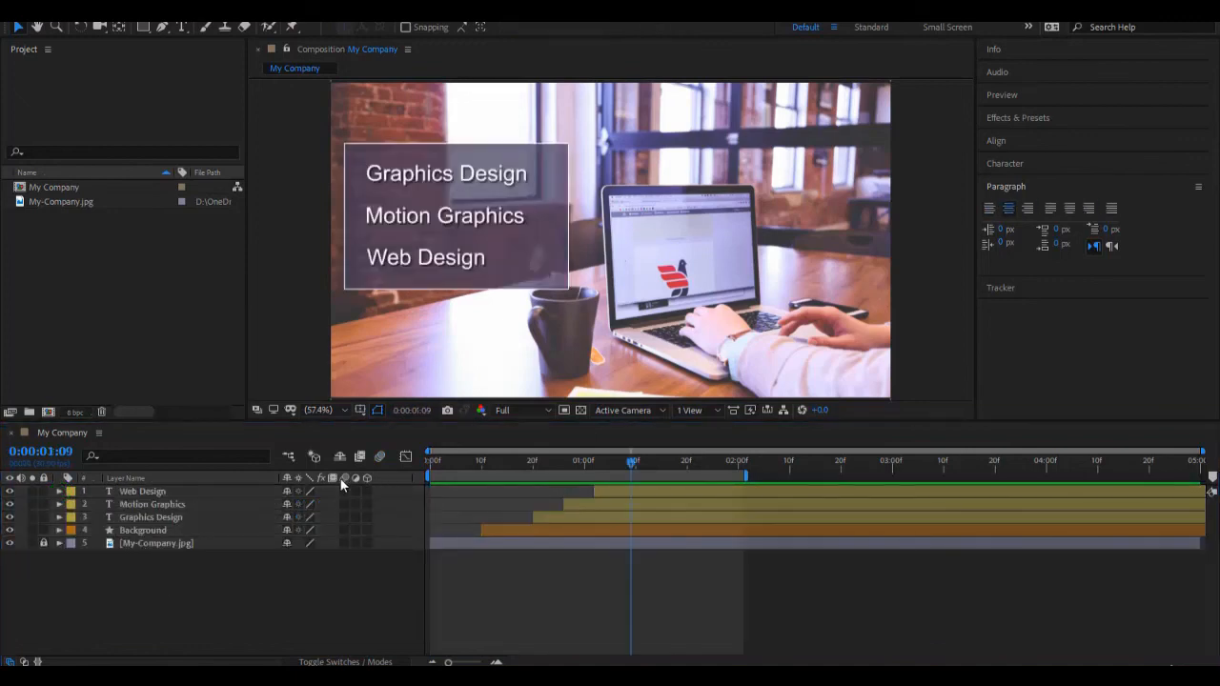
{"action": "left_click", "coordinate": [346, 476]}
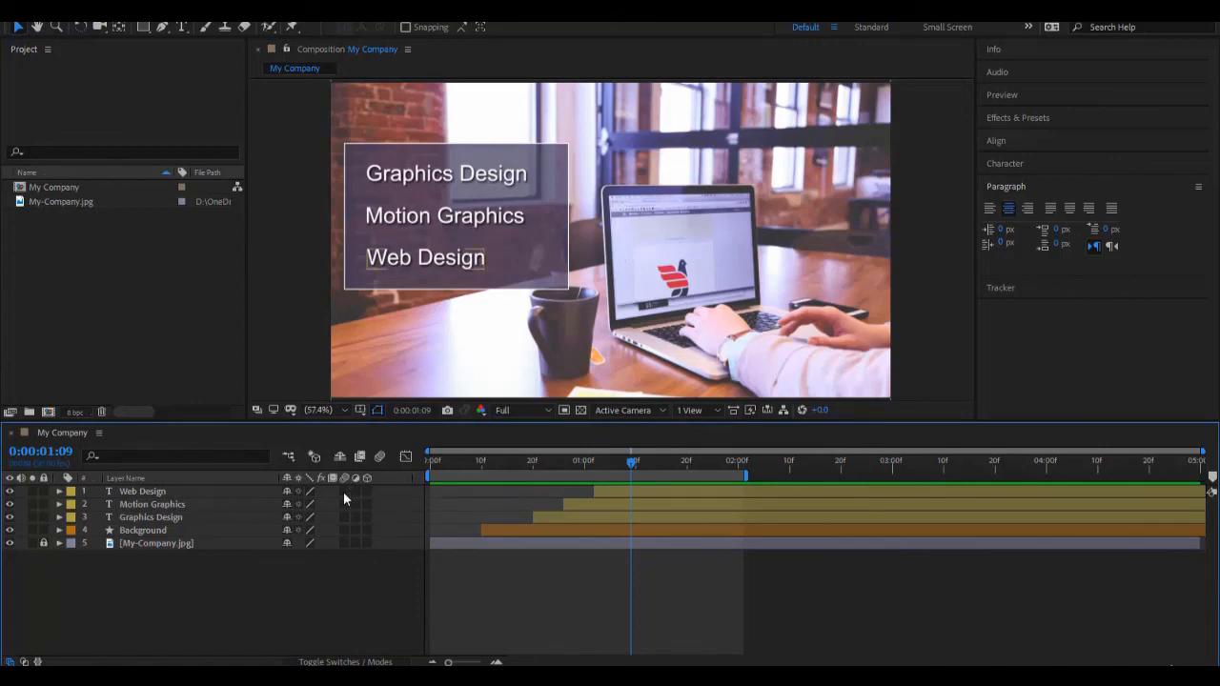
Step: Enable motion blur for the Web Design, Motion Graphics, Graphics Design and Background layers and for the composition as a whole
{"action": "left_click", "coordinate": [343, 492]}
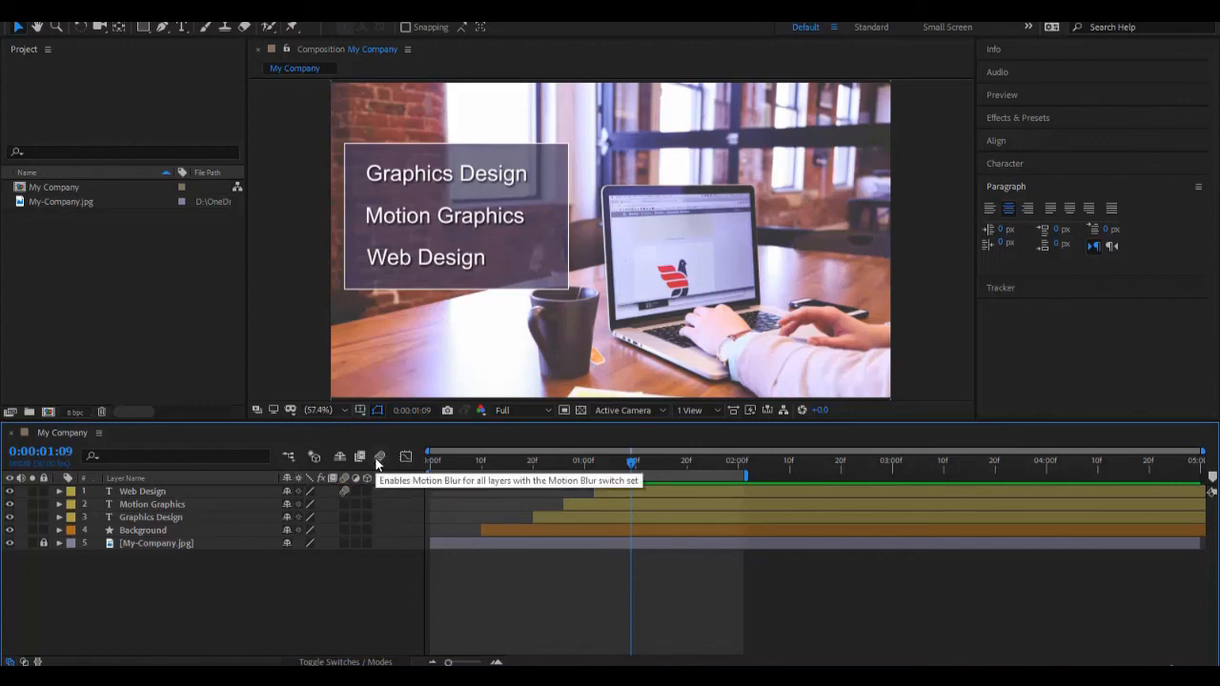
{"action": "left_click", "coordinate": [379, 458]}
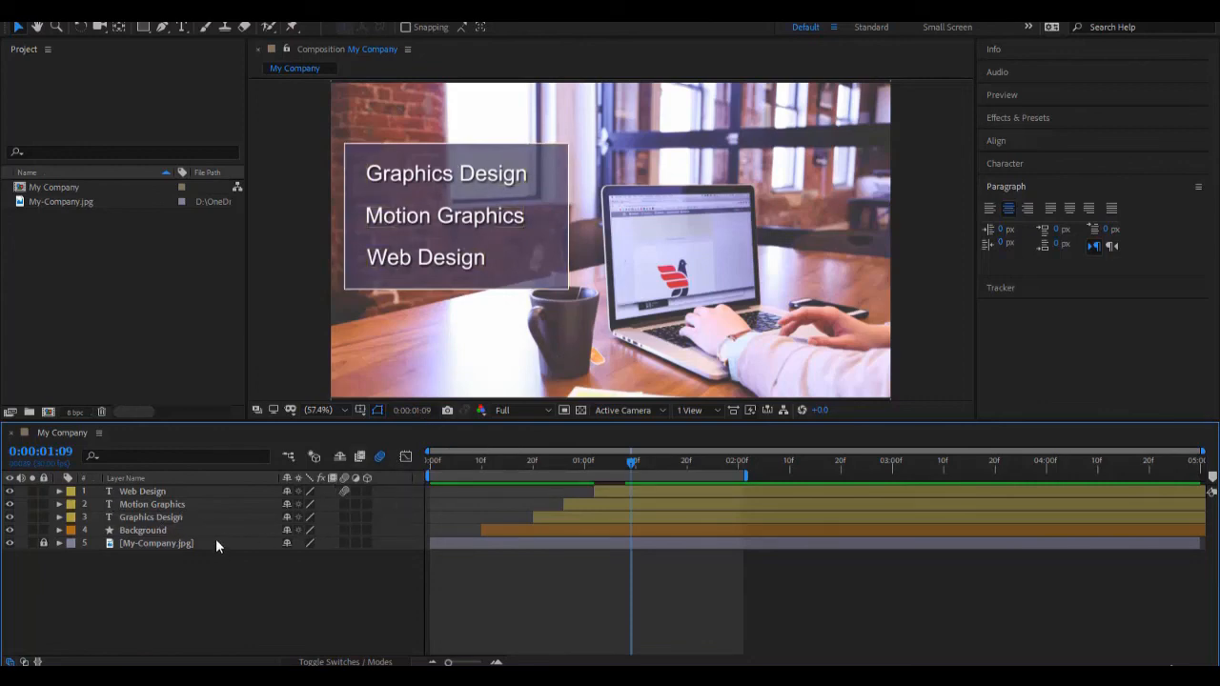
{"action": "left_click", "coordinate": [344, 505]}
{"action": "left_click", "coordinate": [344, 517]}
{"action": "left_click", "coordinate": [346, 530]}
Step: Compare the Web Design text at 0:00:01:07 with its layer motion blur switched off and back on
{"action": "left_click", "coordinate": [634, 462]}
{"action": "mouse_move", "coordinate": [635, 465]}
{"action": "left_mouse_down"}
{"action": "mouse_move", "coordinate": [602, 469]}
{"action": "mouse_move", "coordinate": [624, 471]}
{"action": "left_mouse_up"}
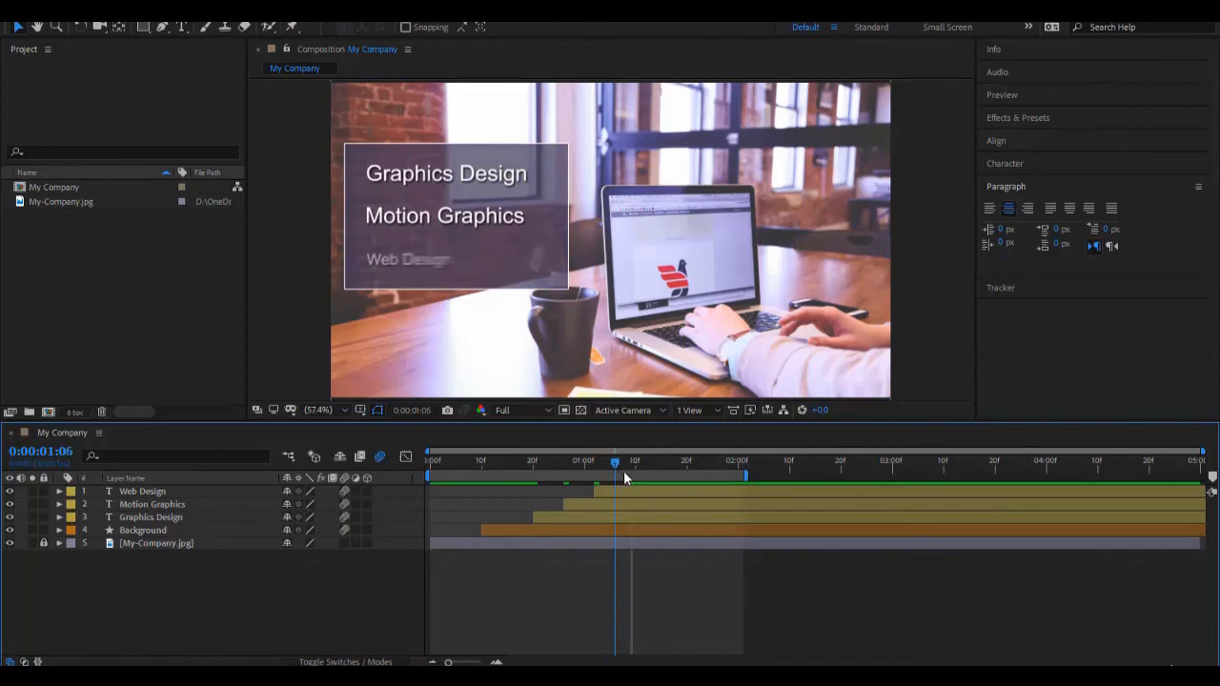
{"action": "left_click", "coordinate": [390, 258]}
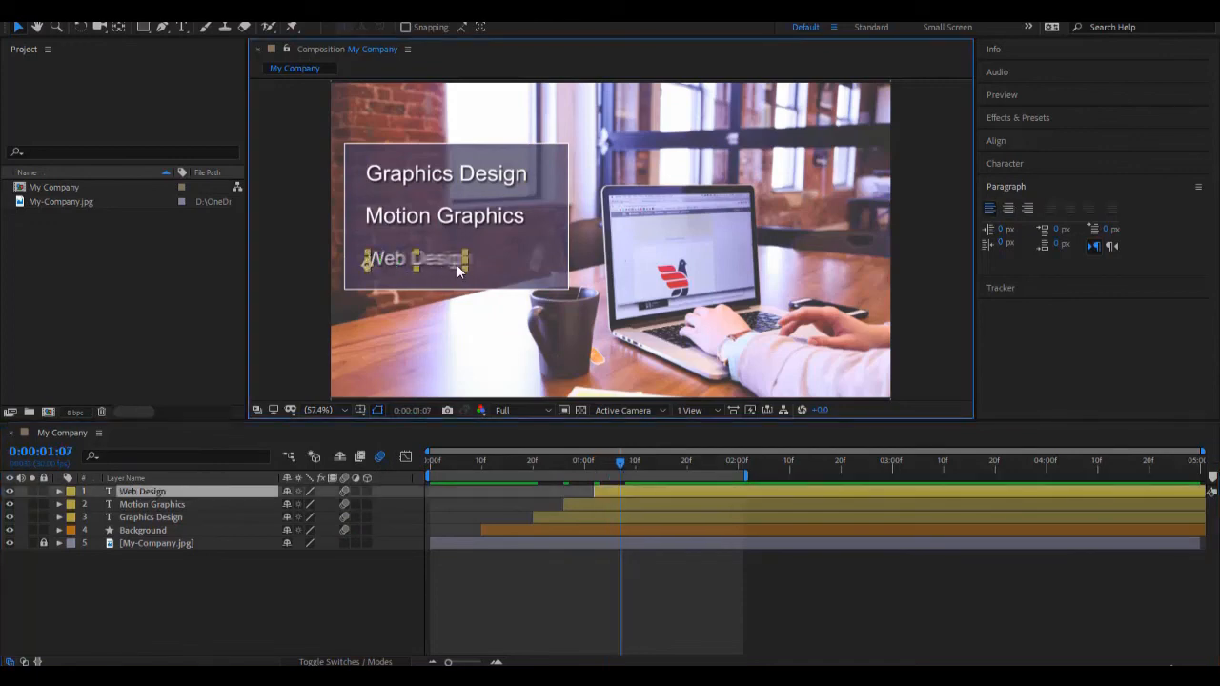
{"action": "left_click", "coordinate": [346, 490]}
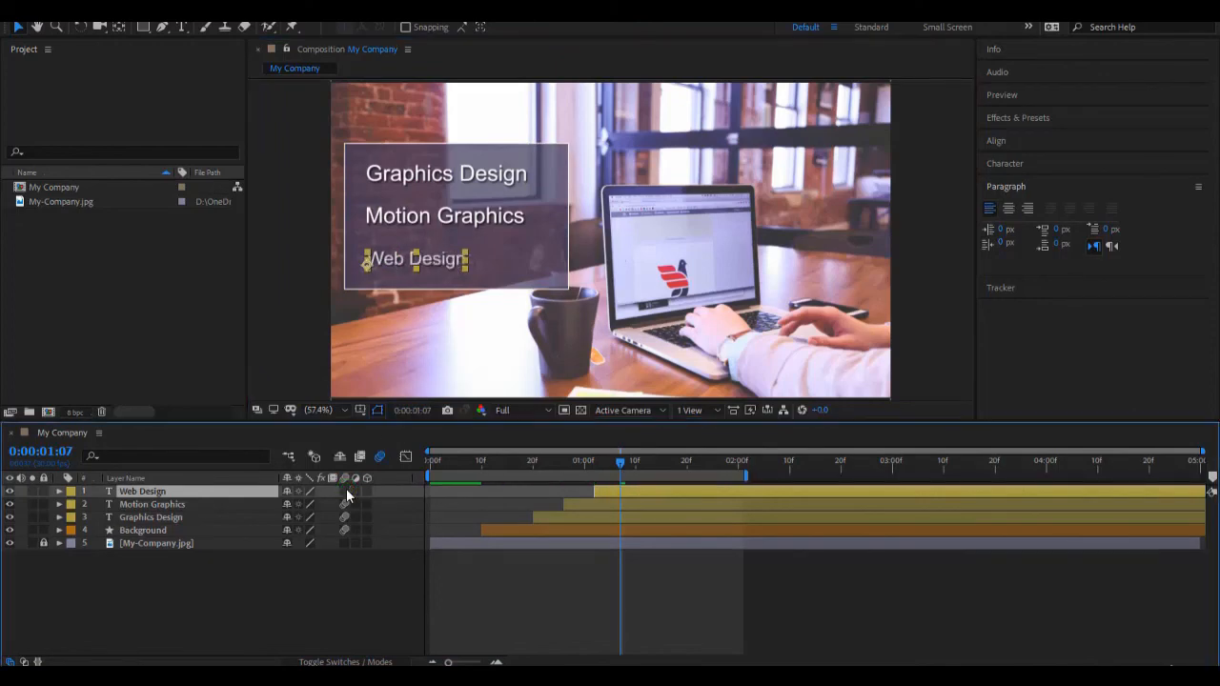
{"action": "left_click", "coordinate": [346, 490]}
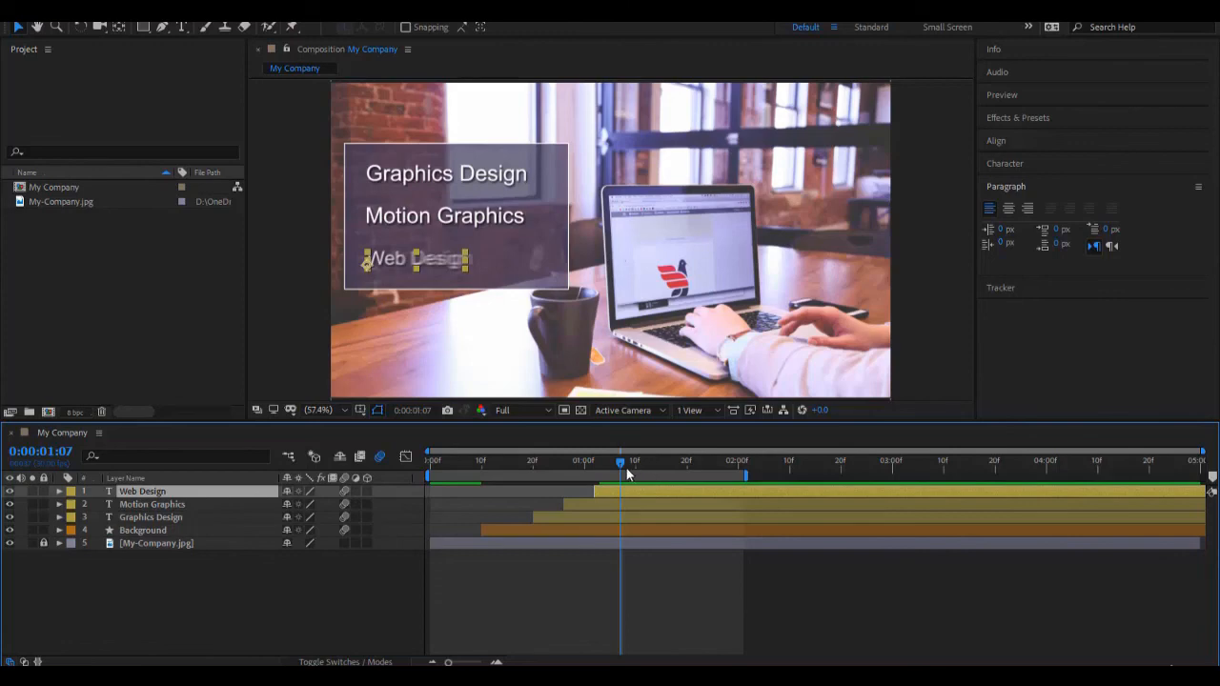
Step: Disable the composition-wide motion blur, review the animation up to 0:00:01:12 without it, and enable it again
{"action": "left_click", "coordinate": [382, 458]}
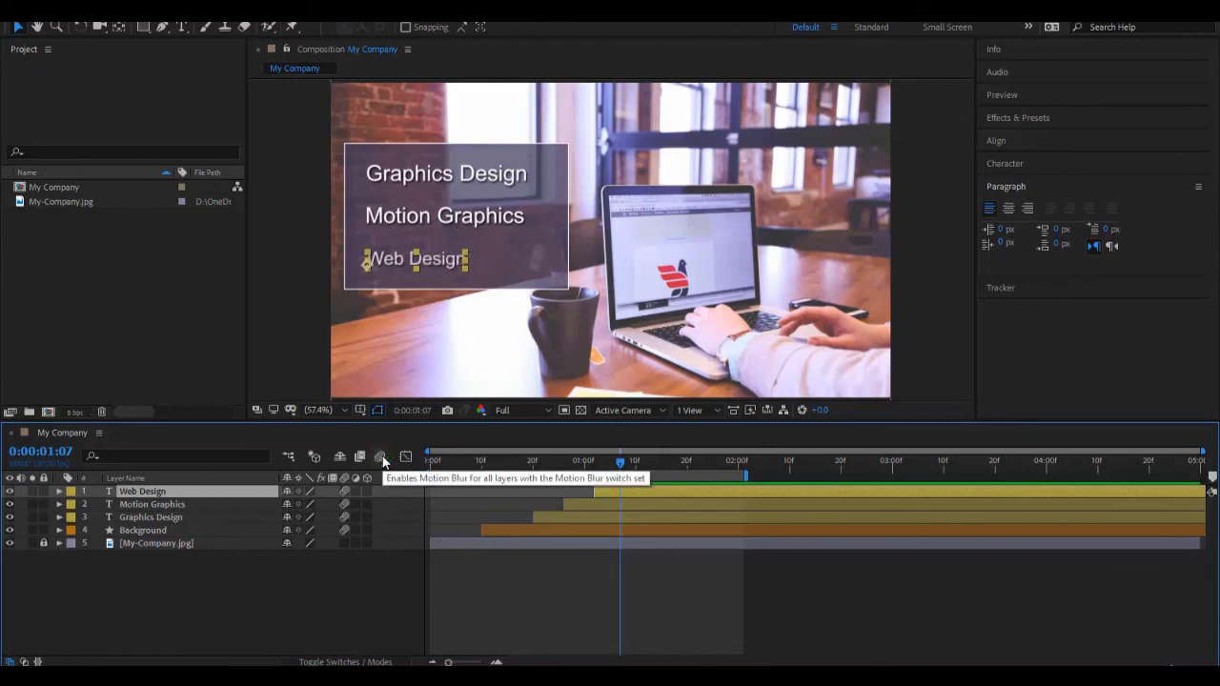
{"action": "key", "text": "space"}
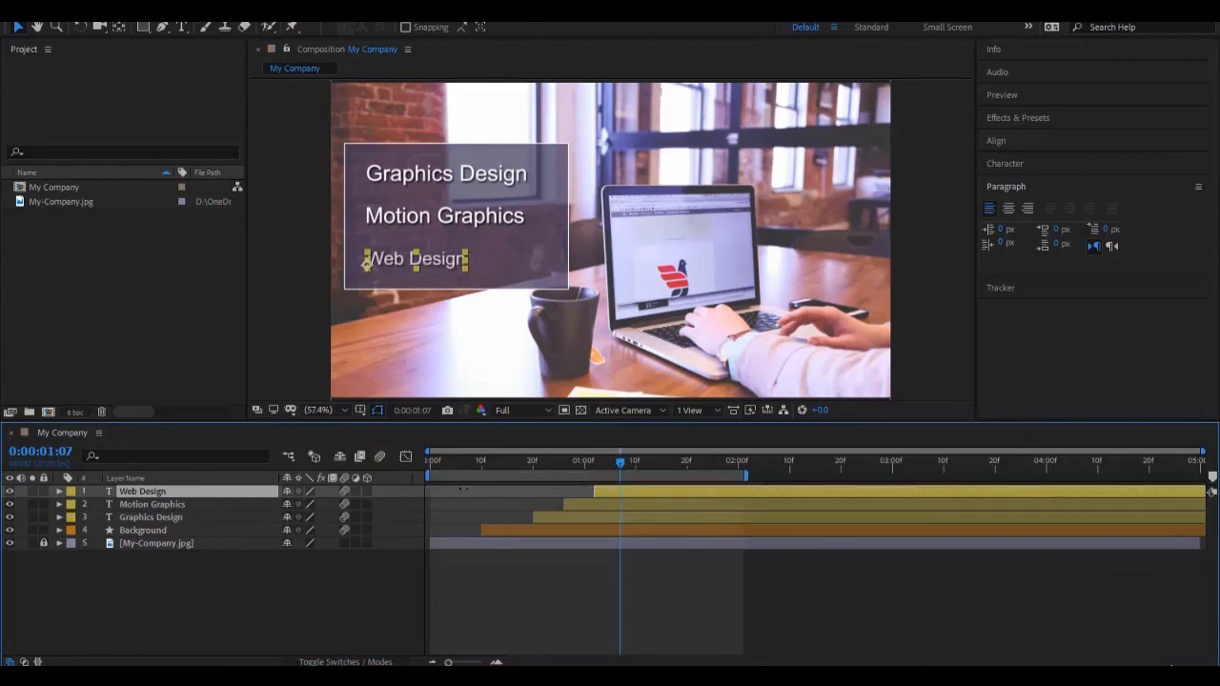
{"action": "left_click_drag", "start_coordinate": [483, 462], "coordinate": [646, 467]}
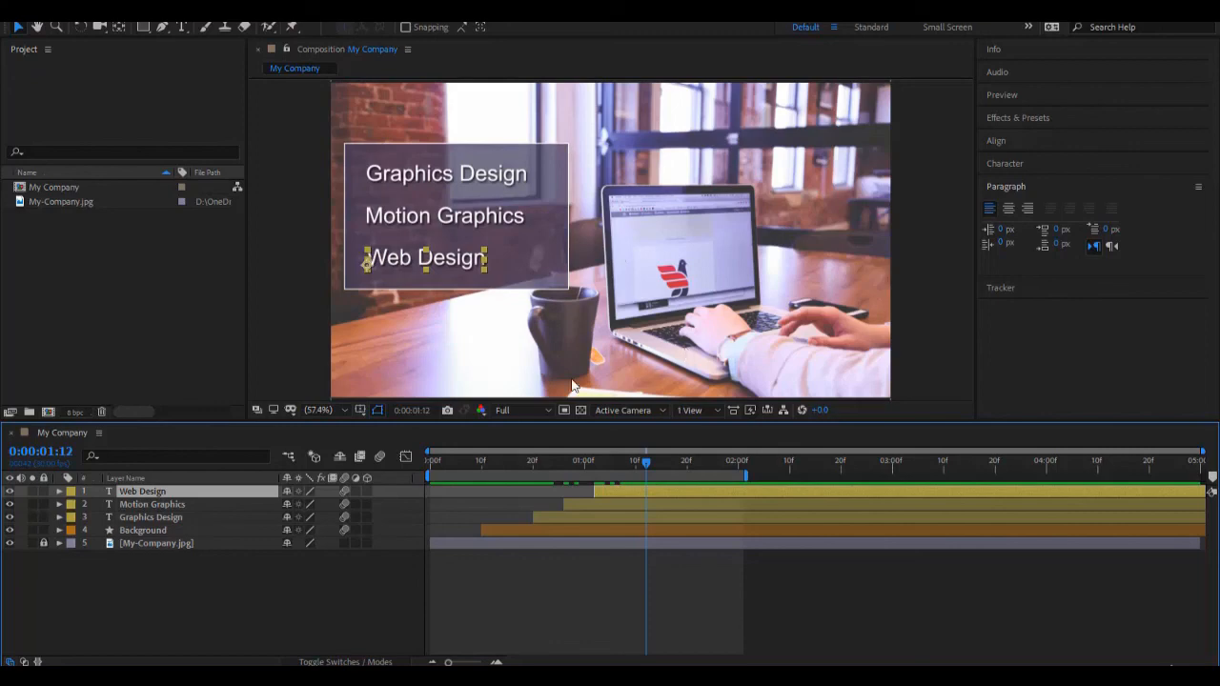
{"action": "left_click", "coordinate": [380, 458]}
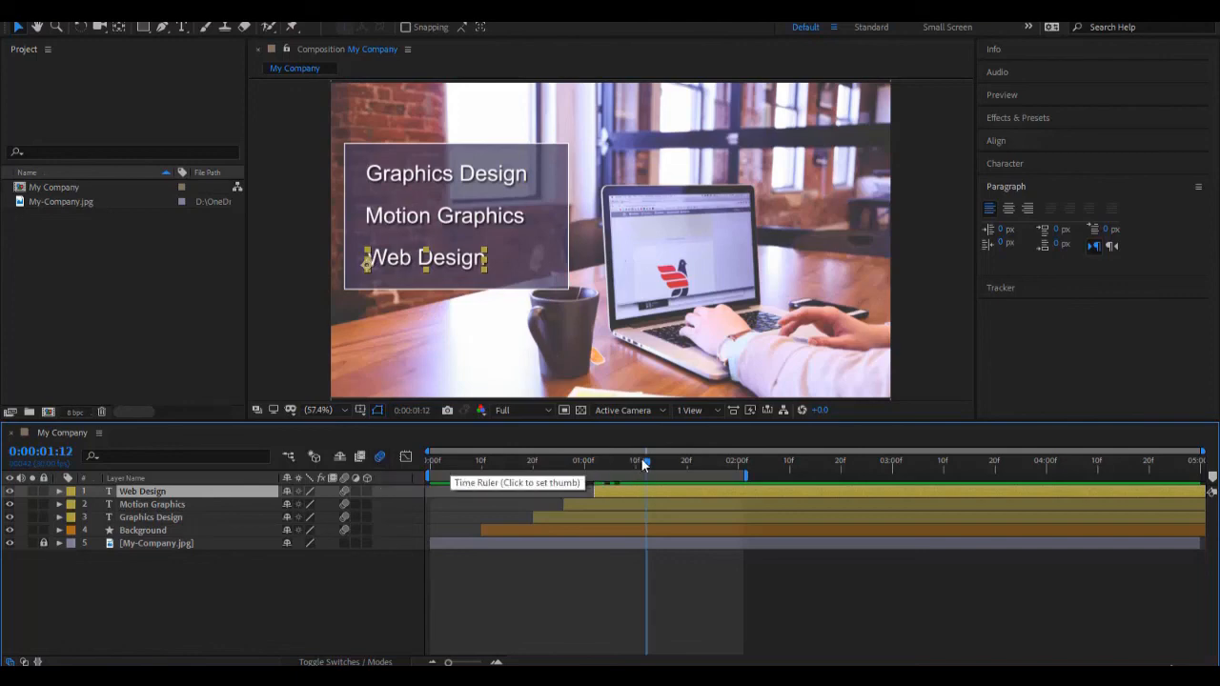
Step: Preview the motion-blurred animation from the beginning, inspect the sliding rectangle at 0:00:00:16, and return to 0:00:00:00
{"action": "left_click_drag", "start_coordinate": [645, 463], "coordinate": [397, 487]}
{"action": "left_click", "coordinate": [547, 591]}
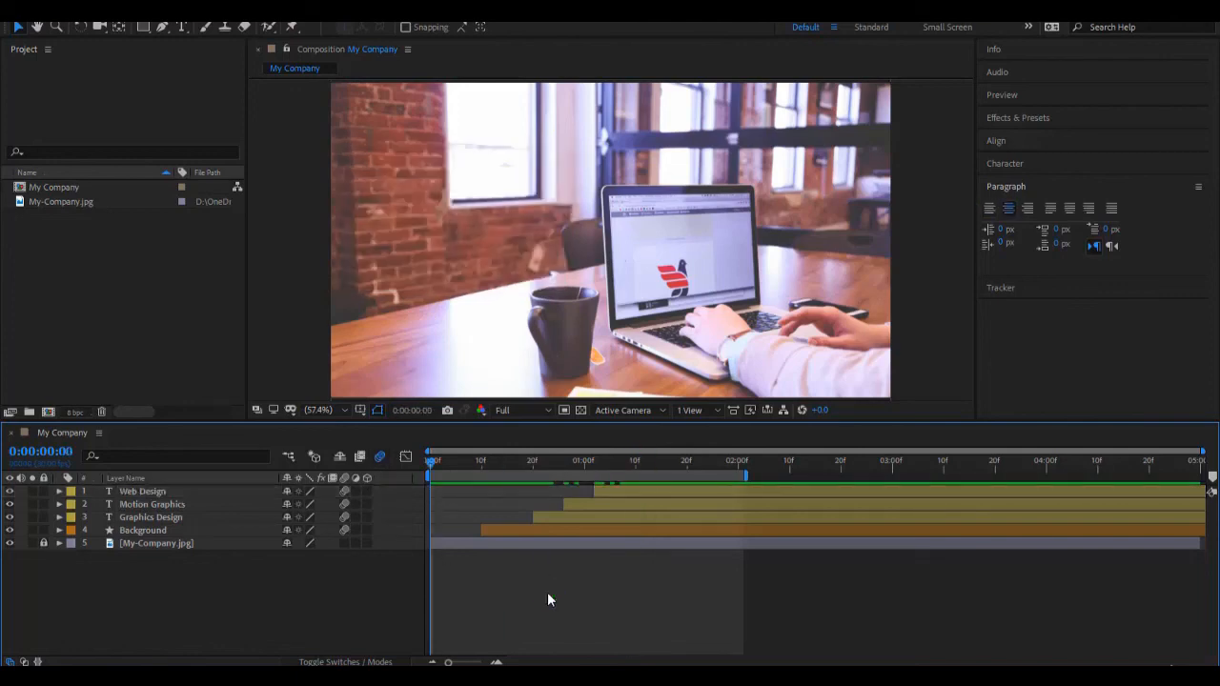
{"action": "key", "text": "space"}
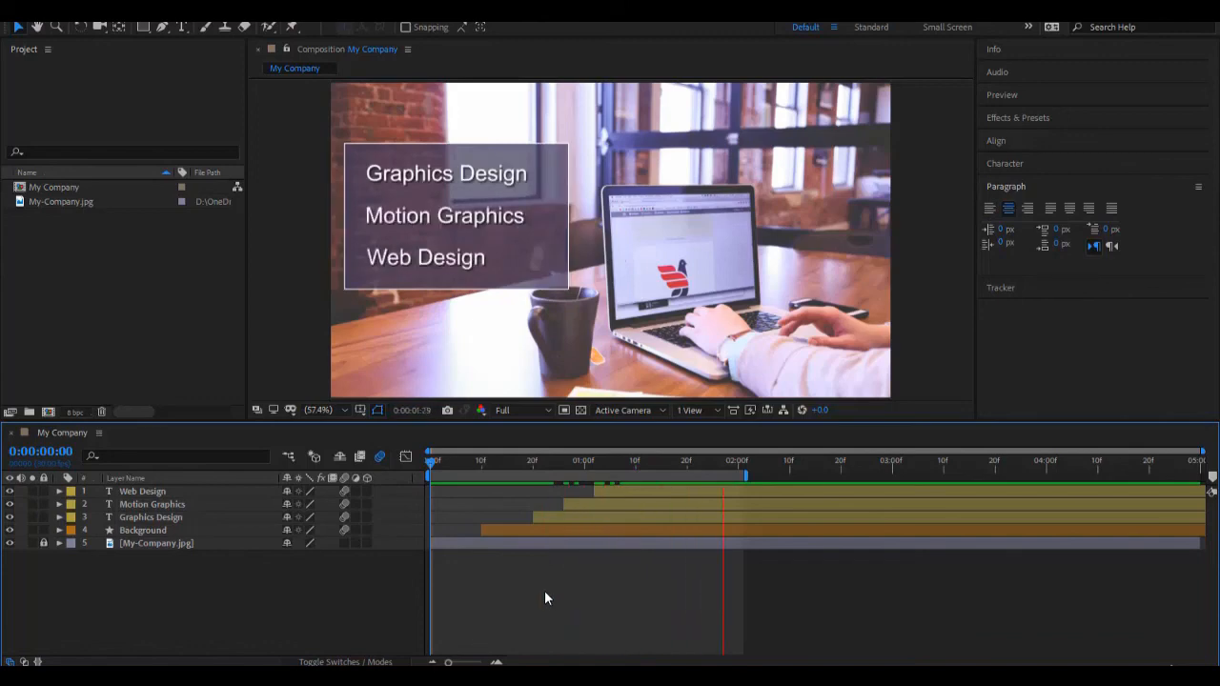
{"action": "left_click", "coordinate": [431, 464]}
{"action": "left_click_drag", "start_coordinate": [444, 467], "coordinate": [514, 483]}
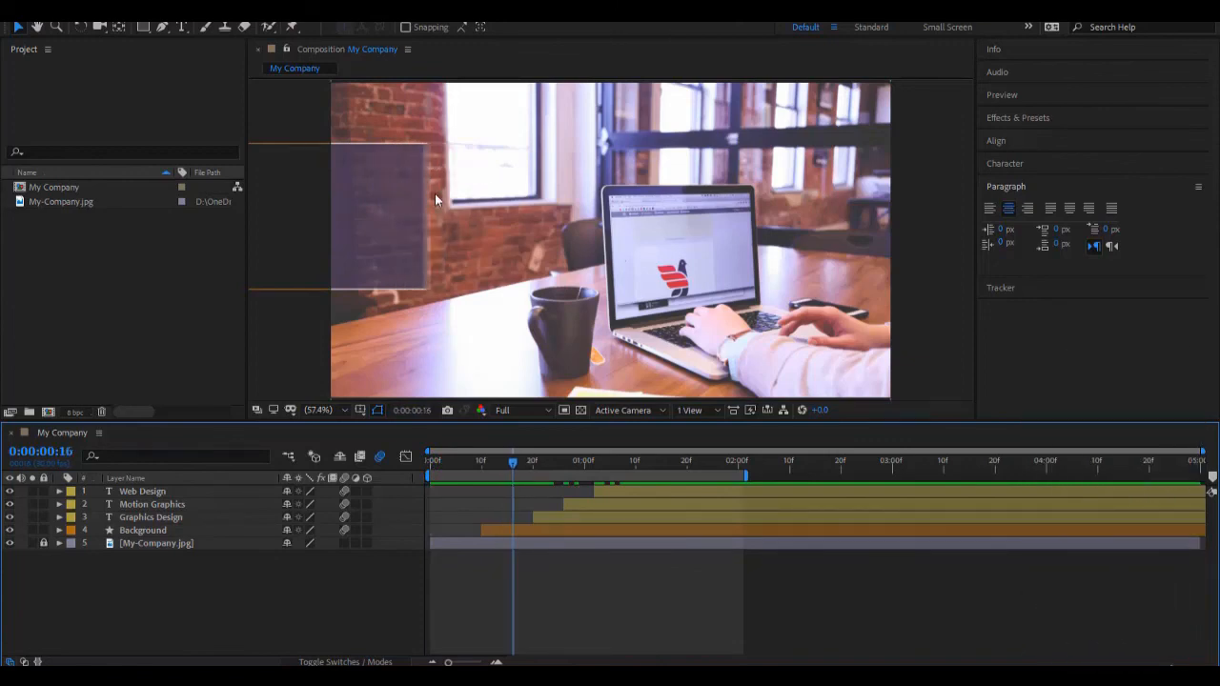
{"action": "left_click_drag", "start_coordinate": [512, 465], "coordinate": [431, 525]}
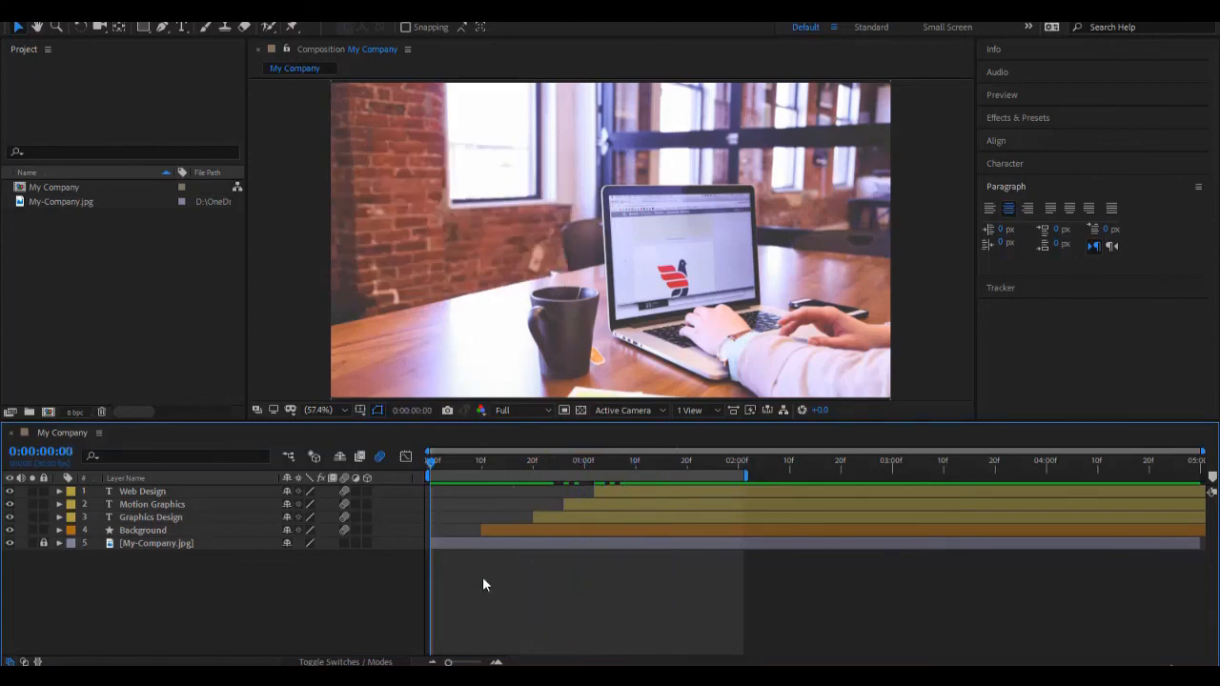